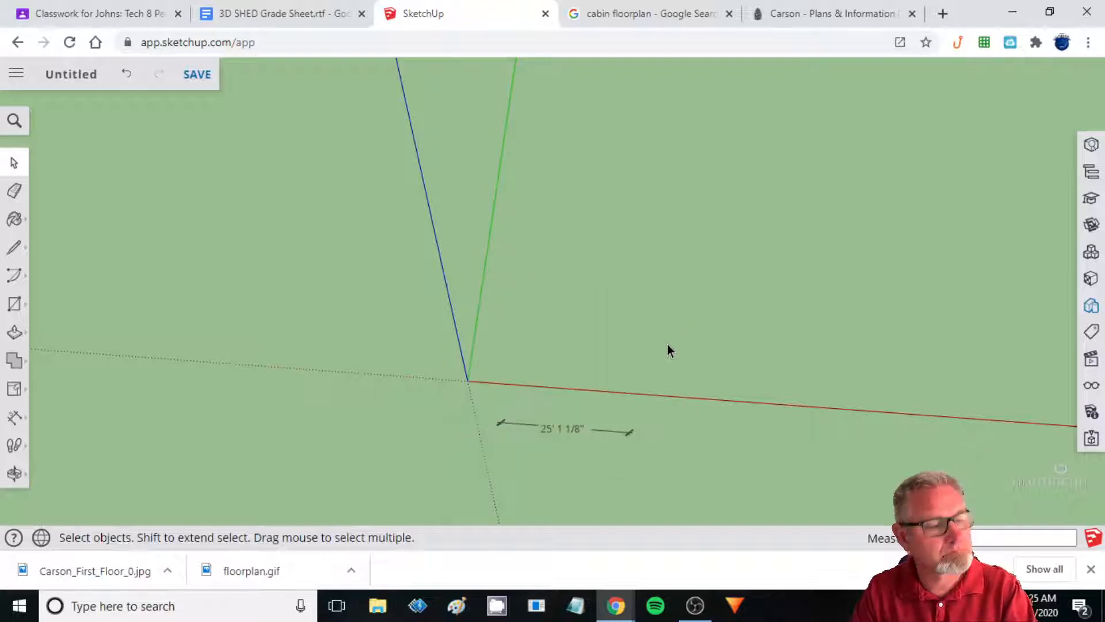
Delete the leftover linear dimension beside the red axis.
{"action": "left_click", "coordinate": [606, 429]}
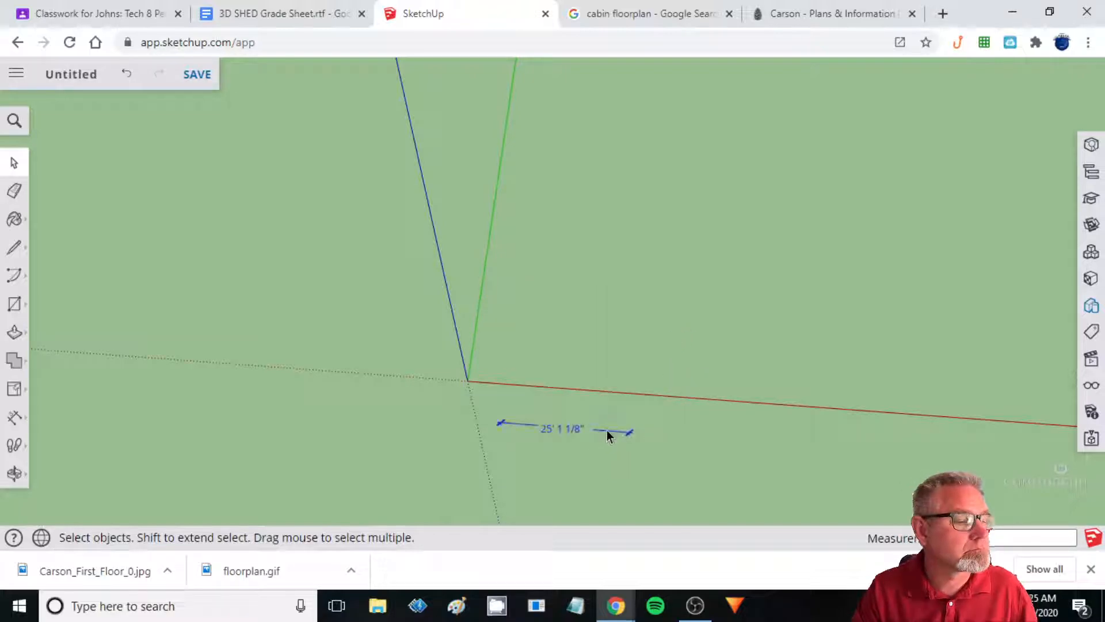
{"action": "key", "text": "Delete"}
{"action": "middle_click_drag", "start_coordinate": [624, 424], "coordinate": [590, 402]}
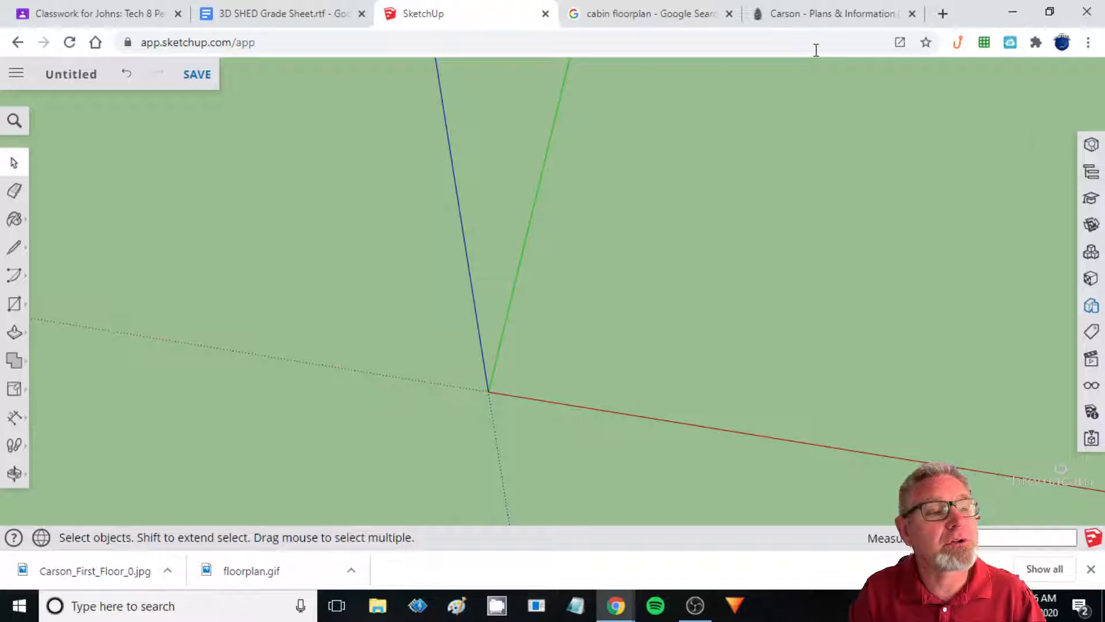
Review the Carson first-floor plan image on the Southland Log Homes page with its saving options, and return to SketchUp.
{"action": "left_click", "coordinate": [820, 14]}
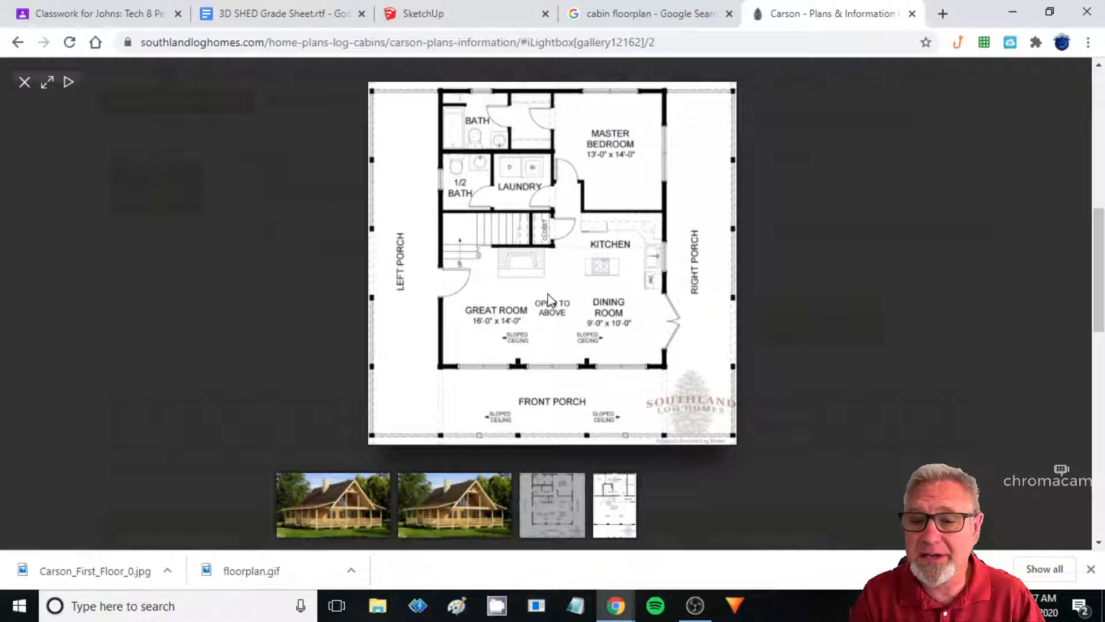
{"action": "right_click", "coordinate": [561, 251]}
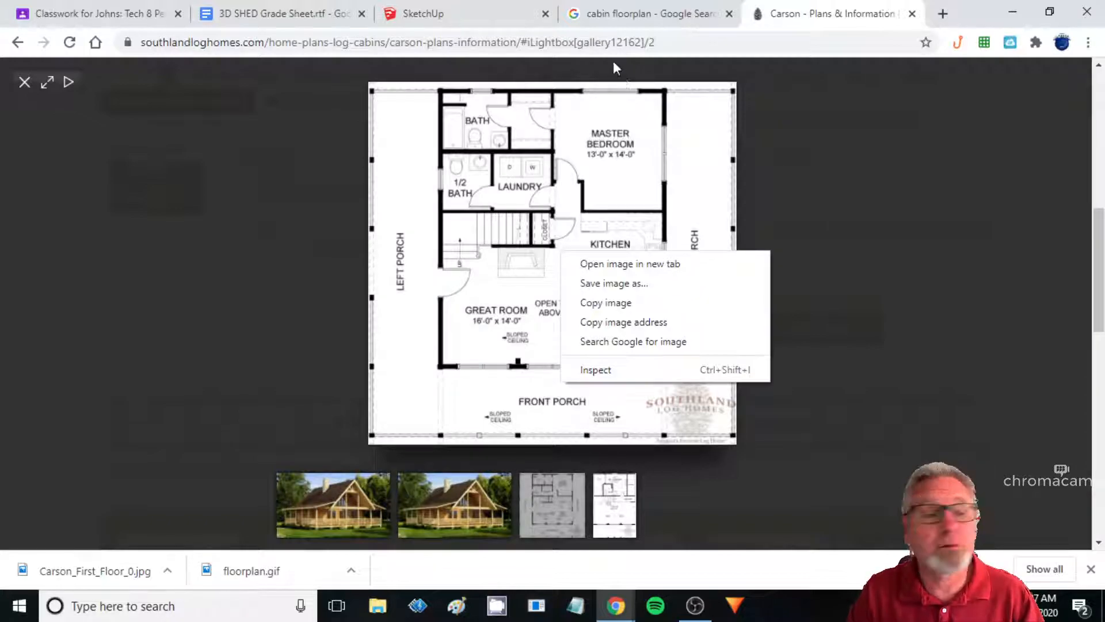
{"action": "left_click", "coordinate": [462, 18]}
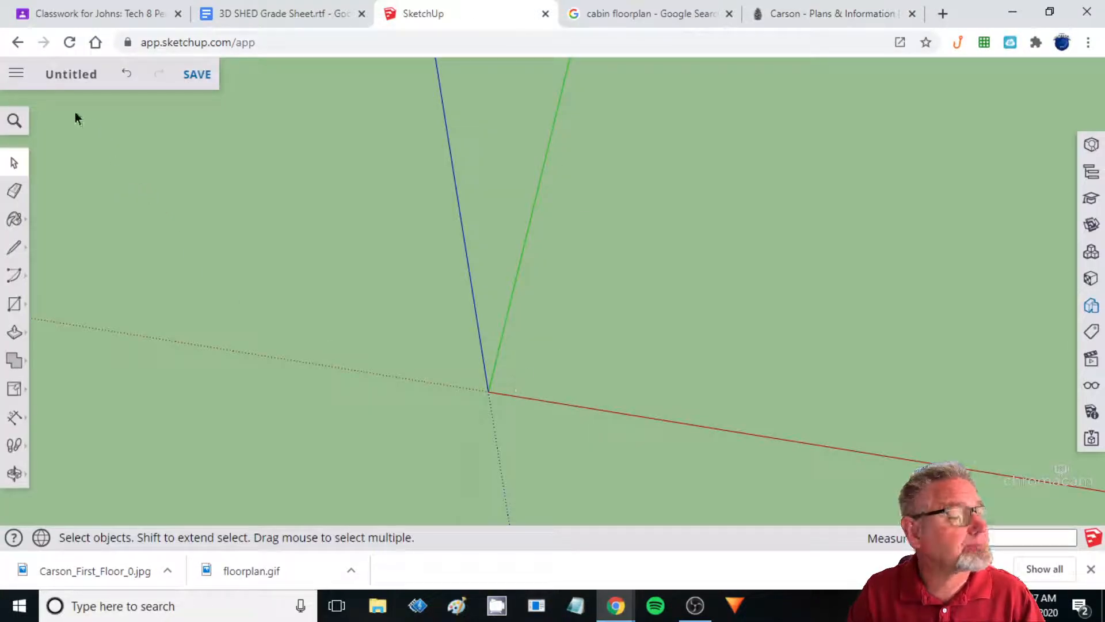
Insert Carson_First_Floor_0.jpg from the computer as an image, with its front-left corner at the origin and its front edge along the red axis.
{"action": "middle_click_drag", "start_coordinate": [623, 357], "coordinate": [571, 324]}
{"action": "middle_click_drag", "start_coordinate": [637, 375], "coordinate": [625, 307]}
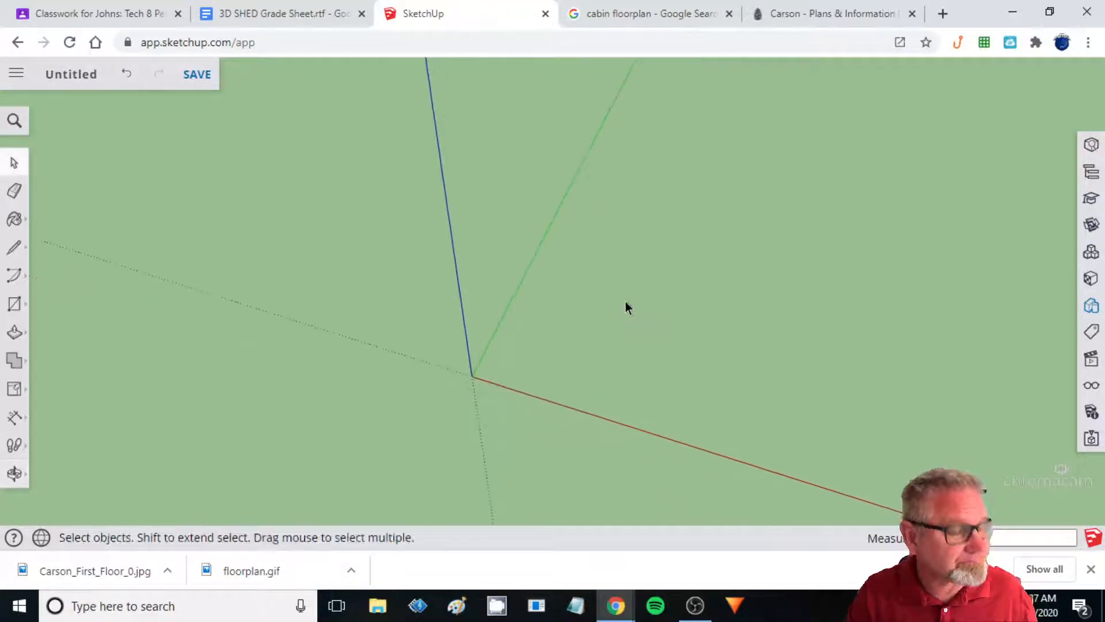
{"action": "left_click", "coordinate": [17, 75]}
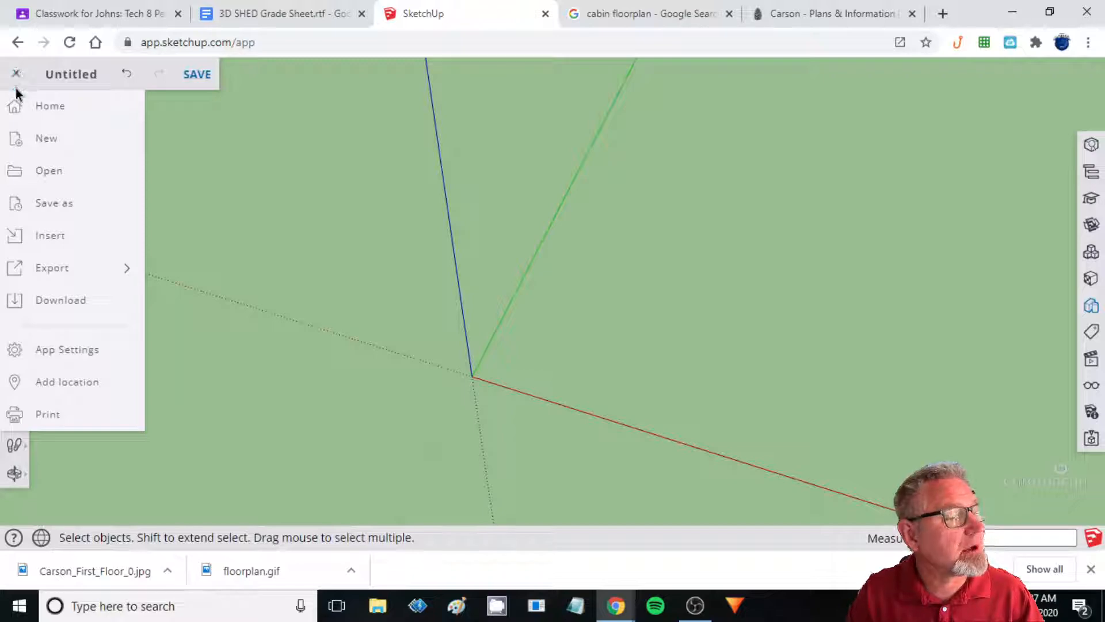
{"action": "left_click", "coordinate": [50, 236]}
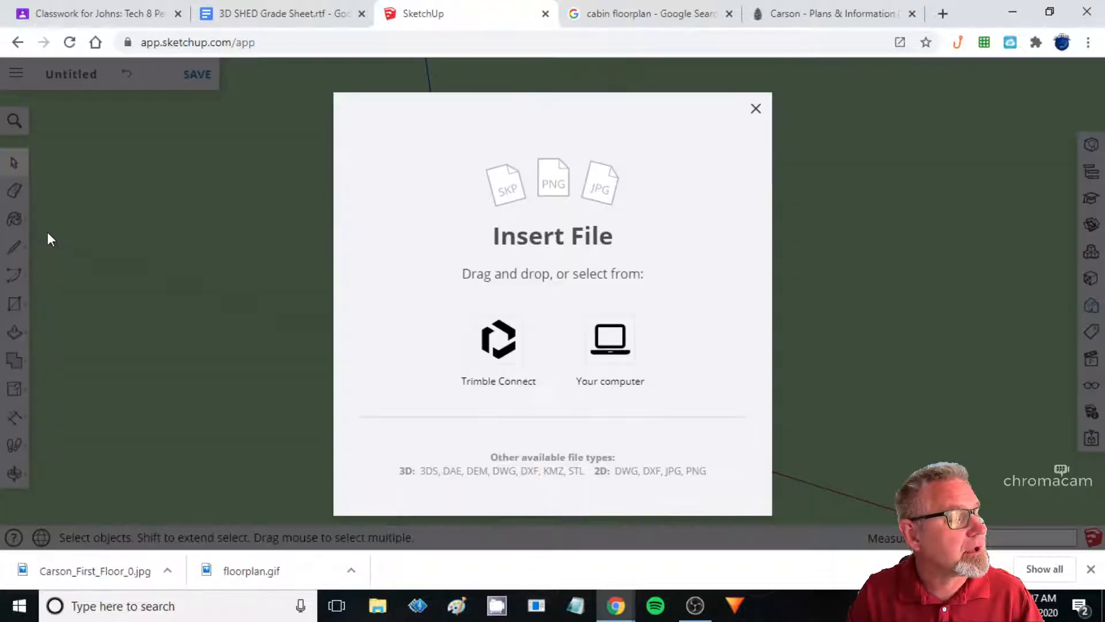
{"action": "left_click", "coordinate": [607, 339]}
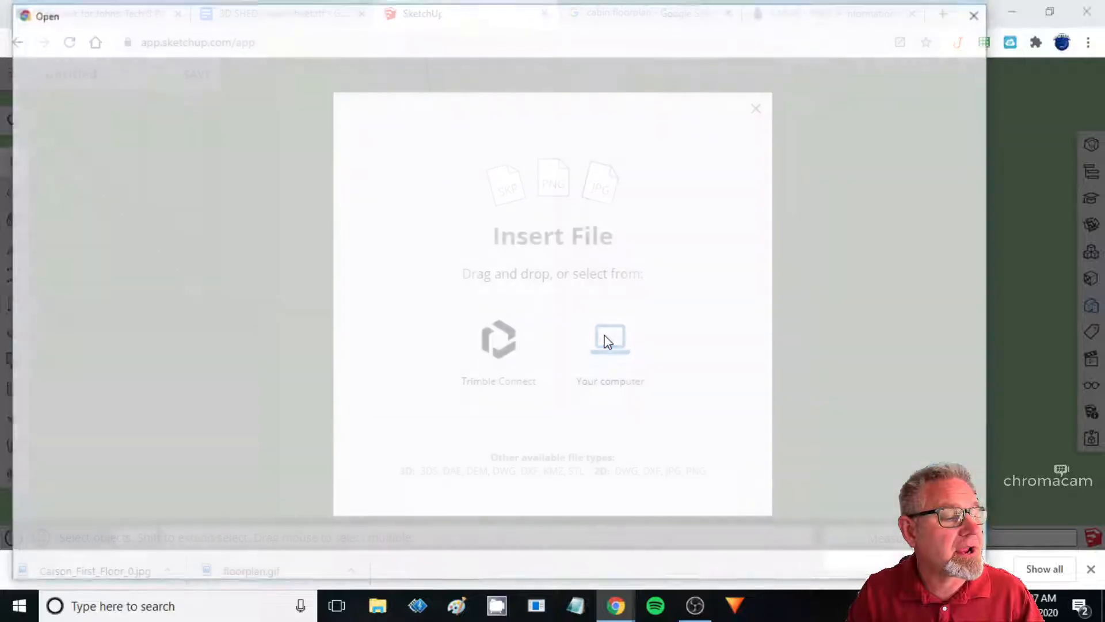
{"action": "scroll", "coordinate": [615, 367], "scroll_direction": "down", "scroll_amount": 5}
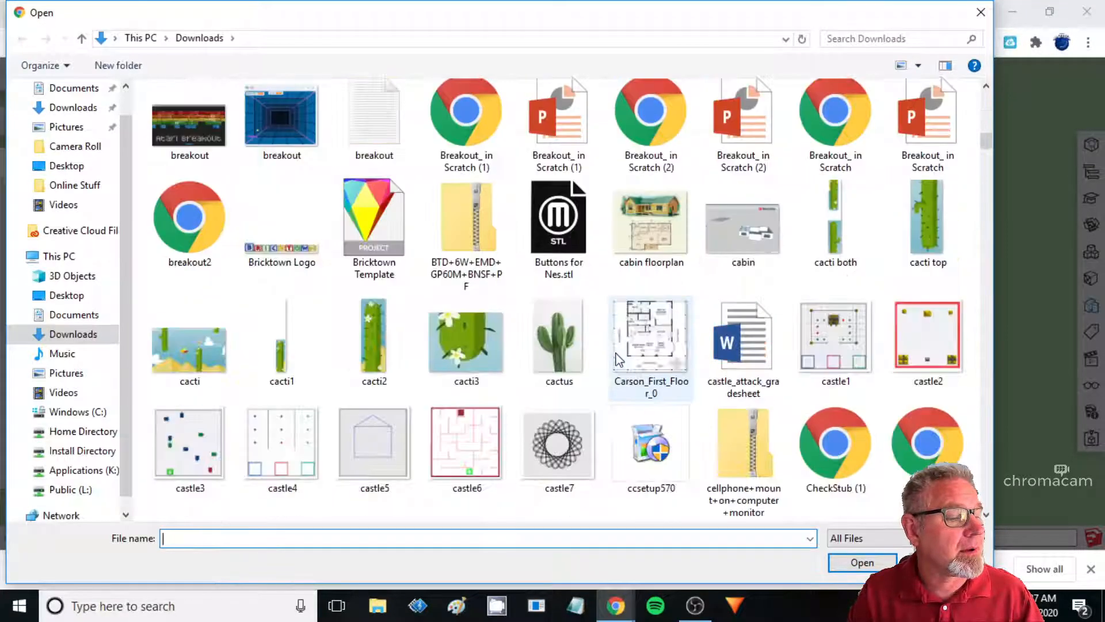
{"action": "left_click", "coordinate": [653, 348]}
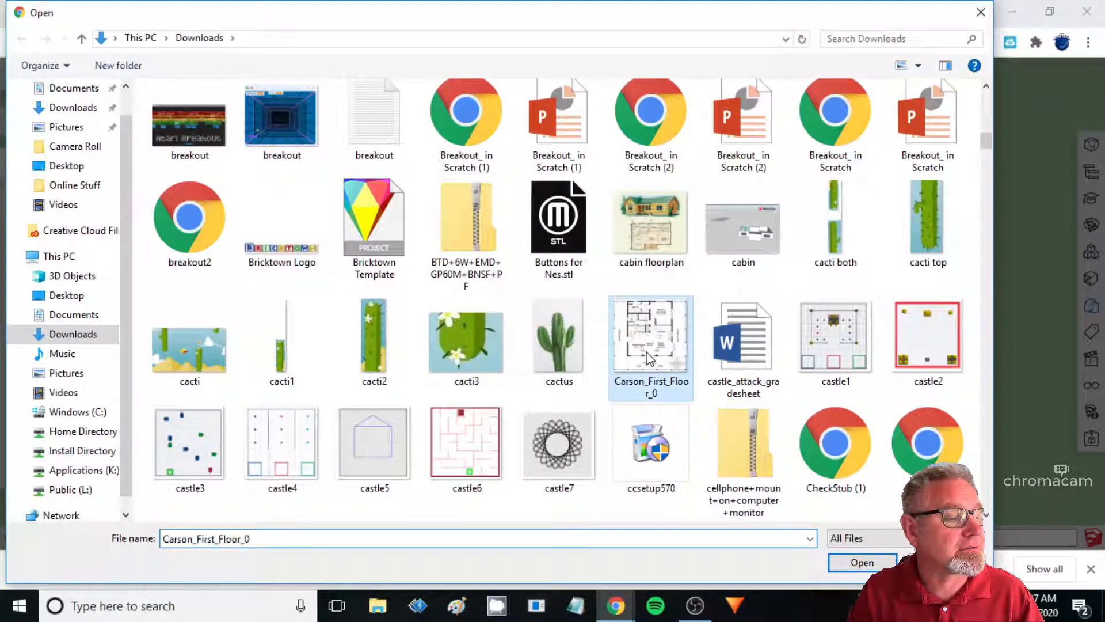
{"action": "left_click", "coordinate": [862, 562]}
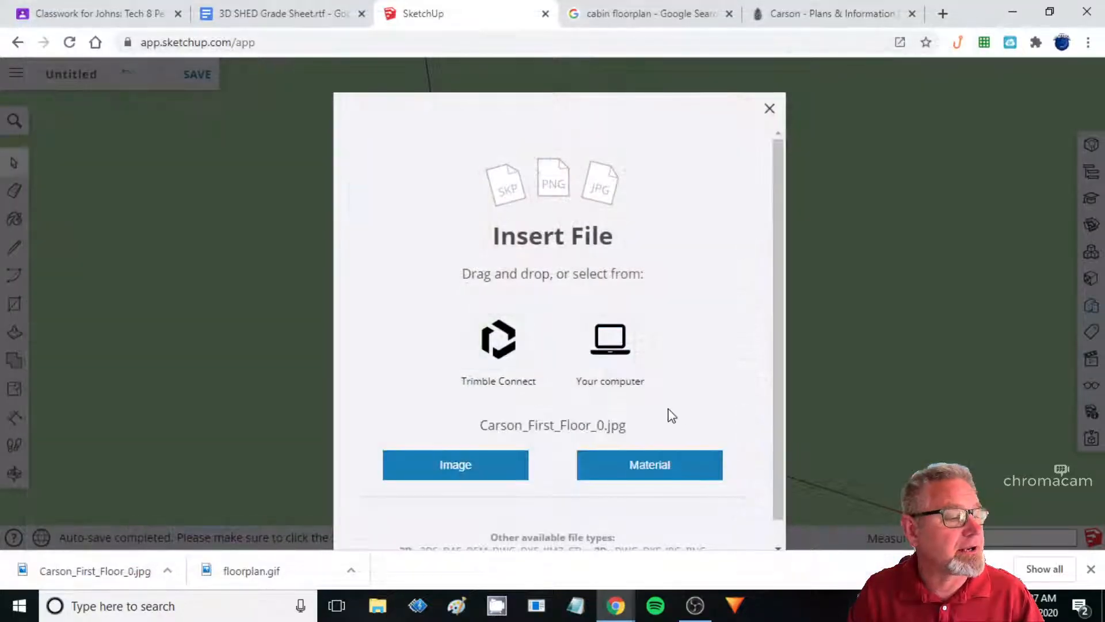
{"action": "left_click", "coordinate": [459, 470]}
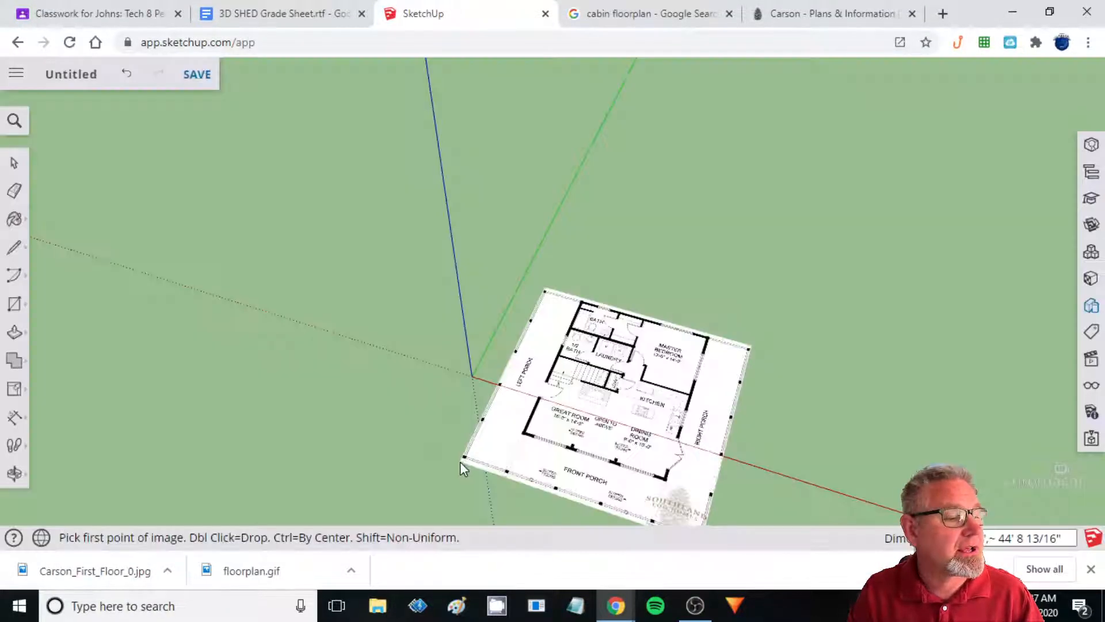
{"action": "left_click", "coordinate": [472, 377]}
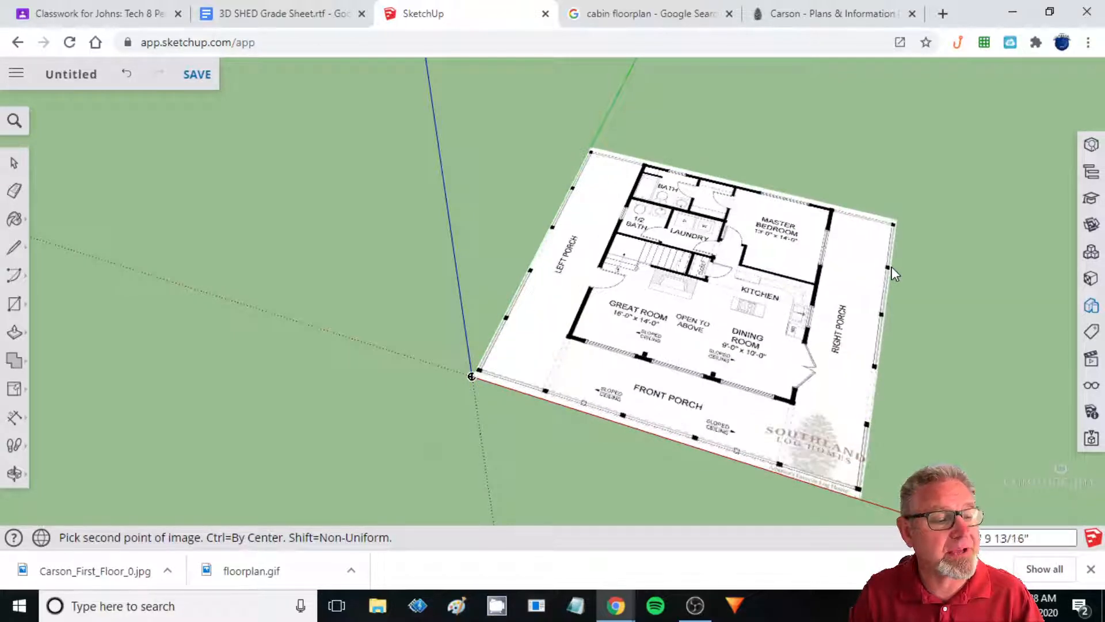
{"action": "left_click", "coordinate": [892, 267]}
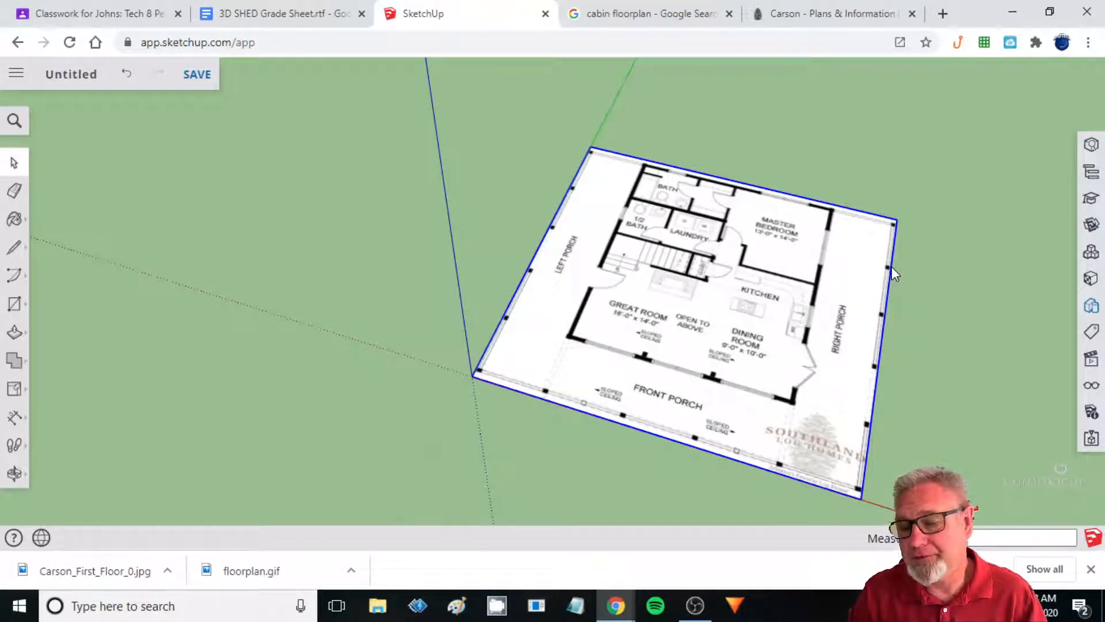
Examine the inserted floor plan up close, checking the room layout and the labelled size of the master bedroom.
{"action": "middle_click_drag", "start_coordinate": [627, 299], "coordinate": [673, 391]}
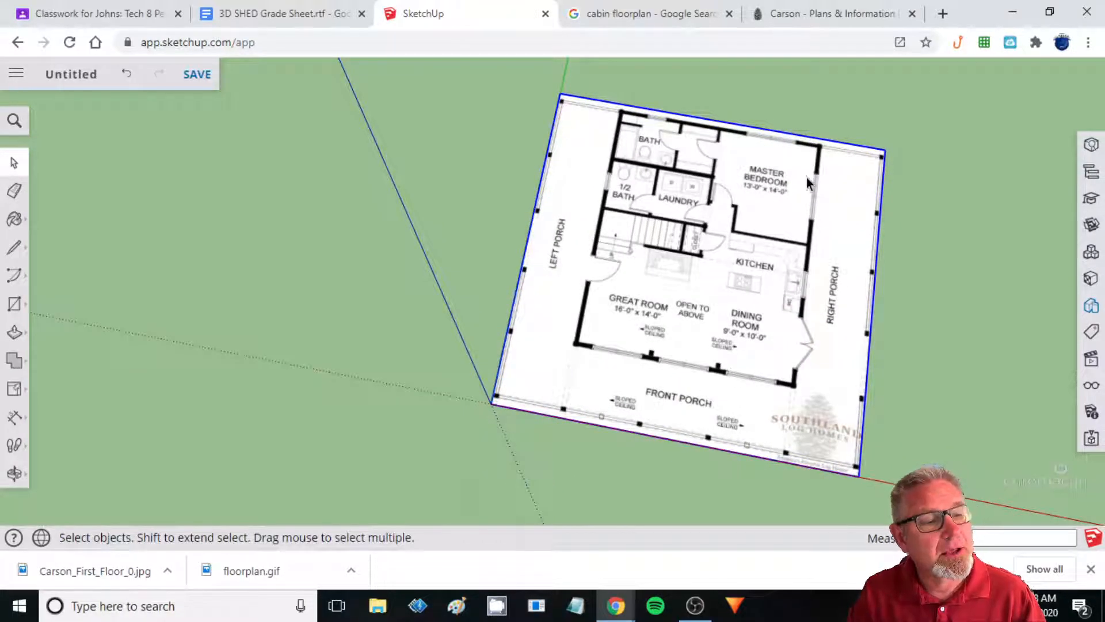
{"action": "scroll", "coordinate": [806, 179], "scroll_direction": "up", "scroll_amount": 2}
{"action": "scroll", "coordinate": [753, 209], "scroll_direction": "up", "scroll_amount": 3}
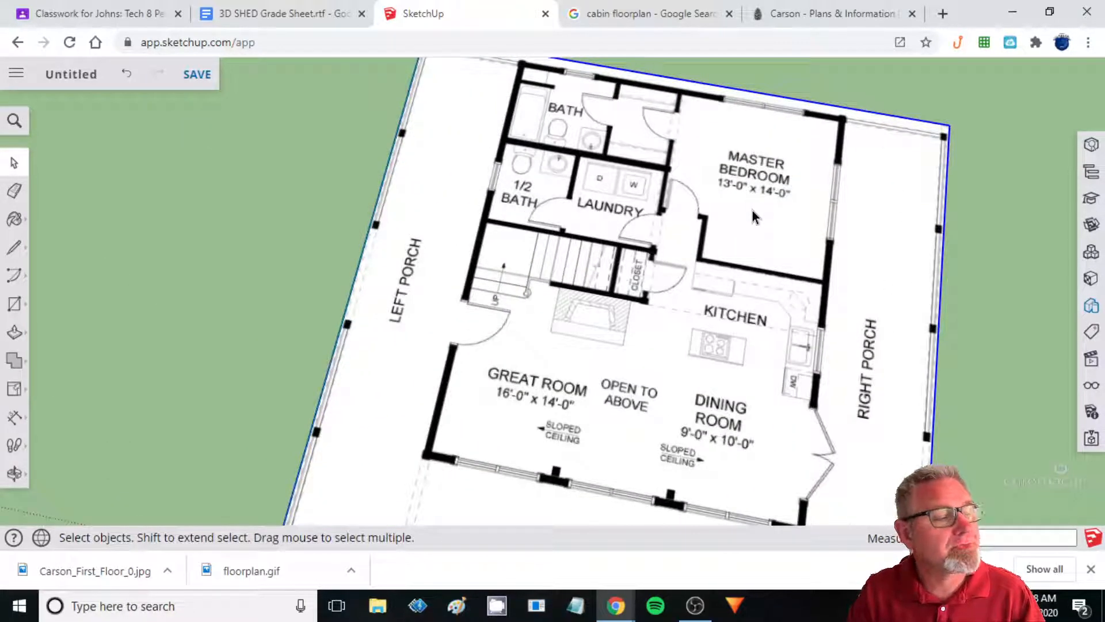
{"action": "scroll", "coordinate": [754, 217], "scroll_direction": "down", "scroll_amount": 2}
{"action": "scroll", "coordinate": [752, 210], "scroll_direction": "up", "scroll_amount": 2}
{"action": "mouse_move", "coordinate": [749, 196]}
{"action": "middle_mouse_down"}
{"action": "mouse_move", "coordinate": [728, 226]}
{"action": "mouse_move", "coordinate": [765, 179]}
{"action": "mouse_move", "coordinate": [728, 237]}
{"action": "middle_mouse_up"}
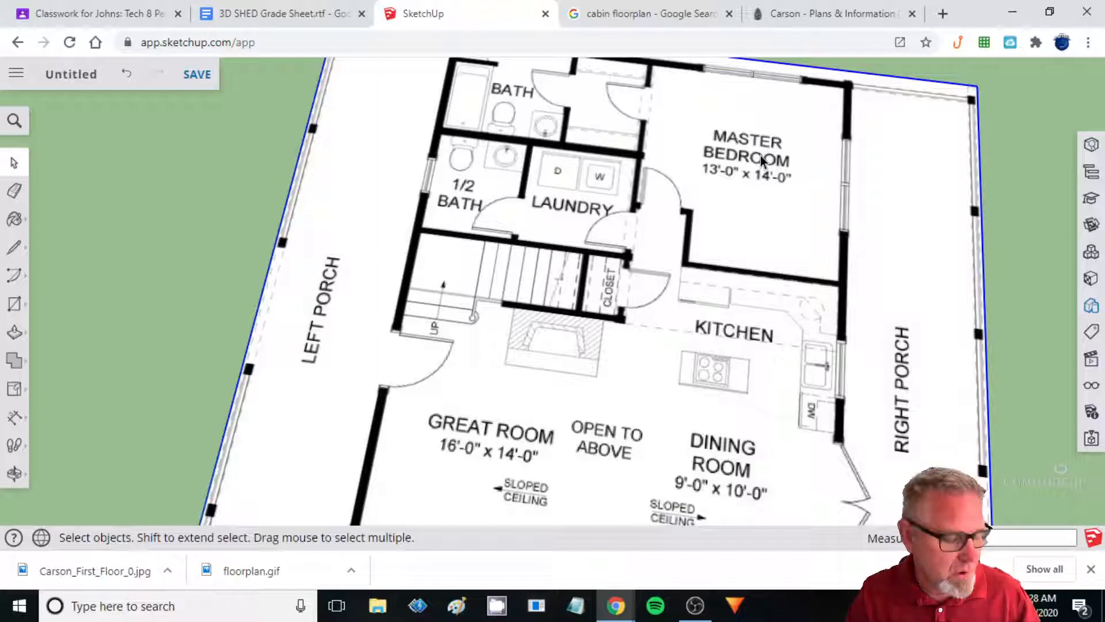
{"action": "middle_click_drag", "start_coordinate": [761, 155], "coordinate": [741, 288]}
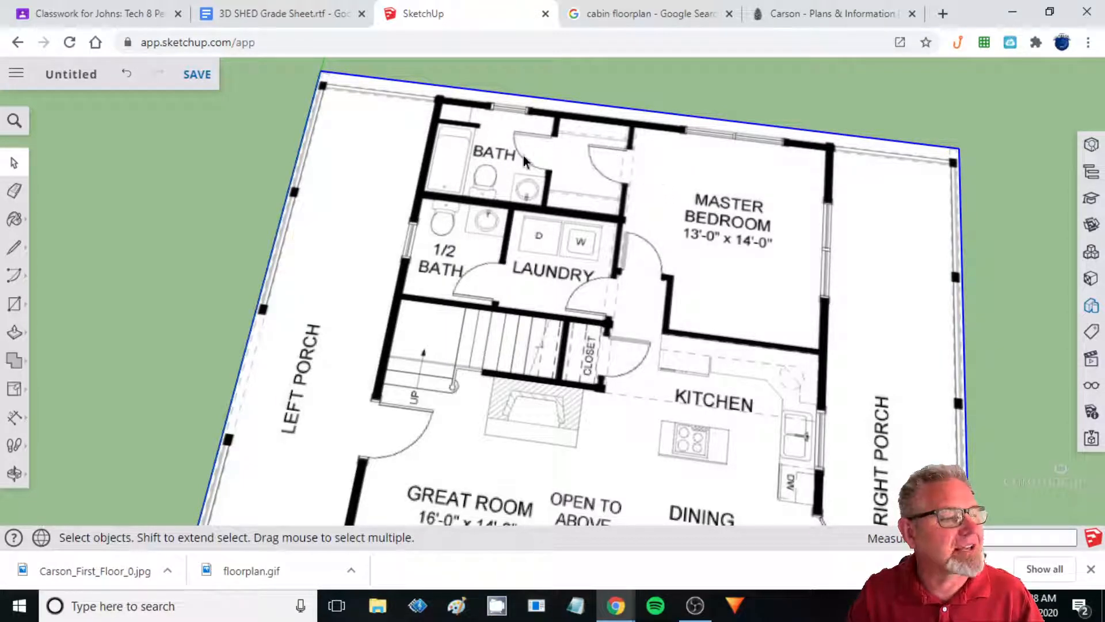
{"action": "scroll", "coordinate": [658, 282], "scroll_direction": "down", "scroll_amount": 1}
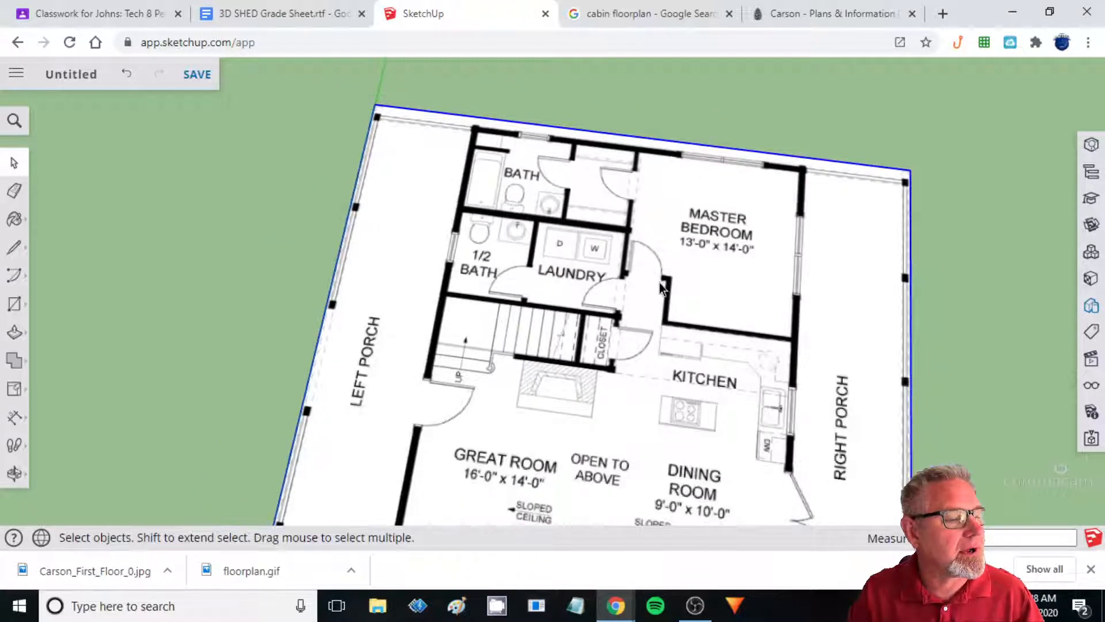
{"action": "scroll", "coordinate": [643, 429], "scroll_direction": "down", "scroll_amount": 3}
{"action": "middle_click_drag", "start_coordinate": [643, 426], "coordinate": [610, 408]}
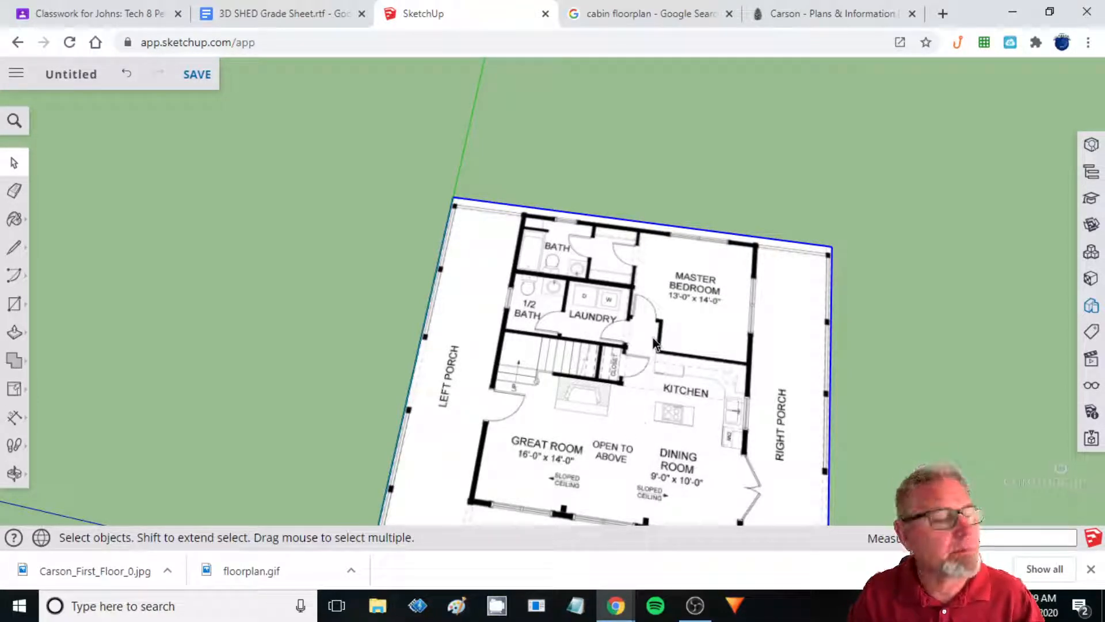
{"action": "scroll", "coordinate": [651, 326], "scroll_direction": "up", "scroll_amount": 1}
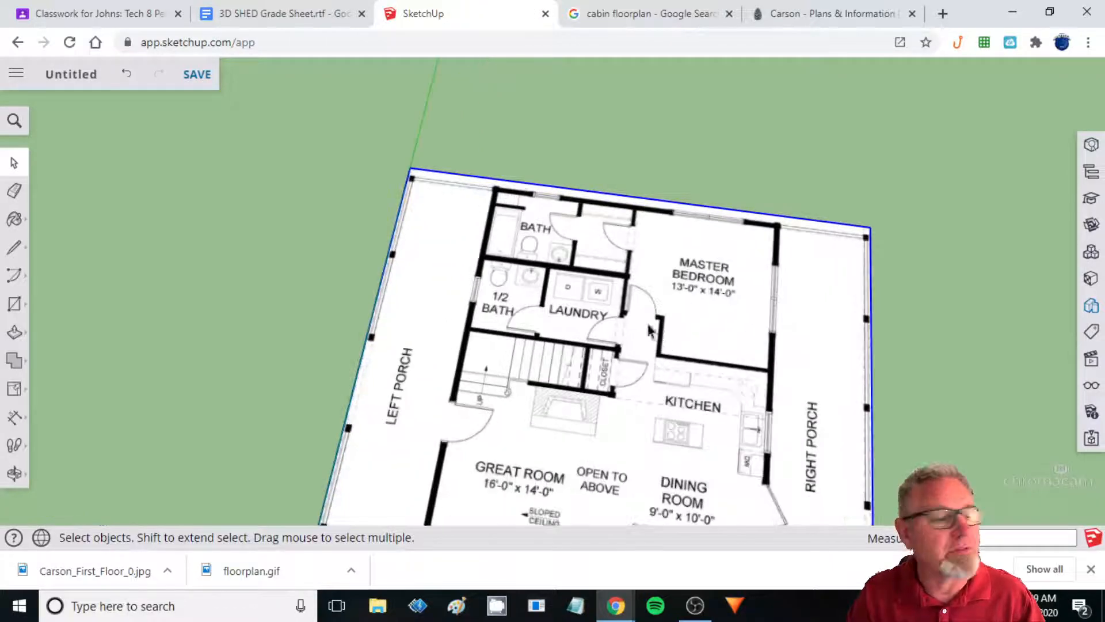
{"action": "scroll", "coordinate": [646, 335], "scroll_direction": "down", "scroll_amount": 1}
{"action": "middle_click_drag", "start_coordinate": [647, 336], "coordinate": [644, 368]}
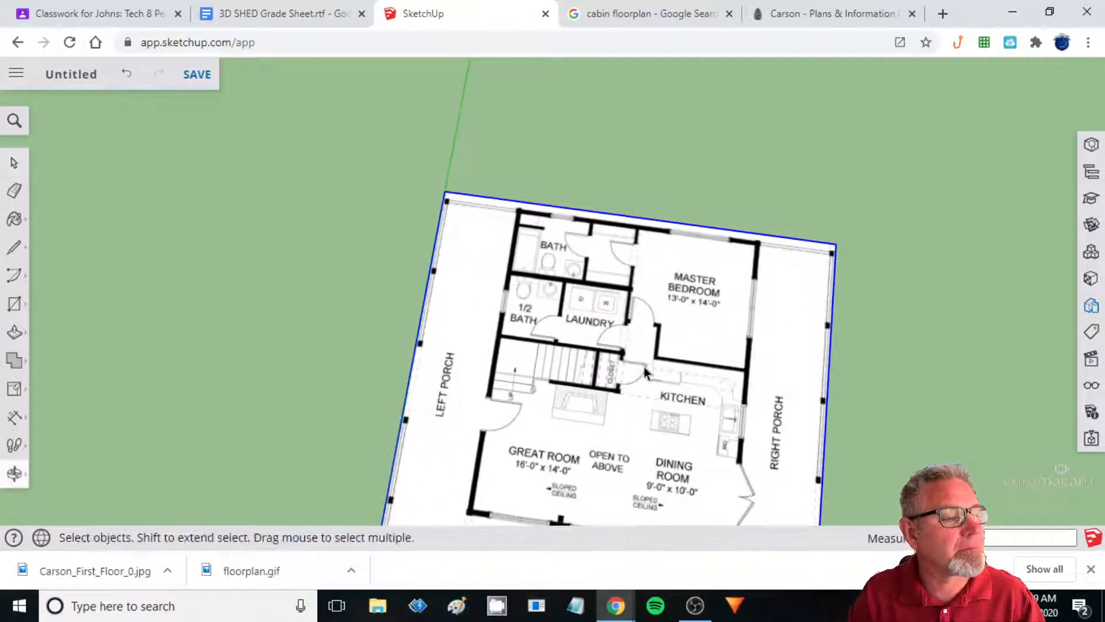
{"action": "scroll", "coordinate": [667, 397], "scroll_direction": "up", "scroll_amount": 2}
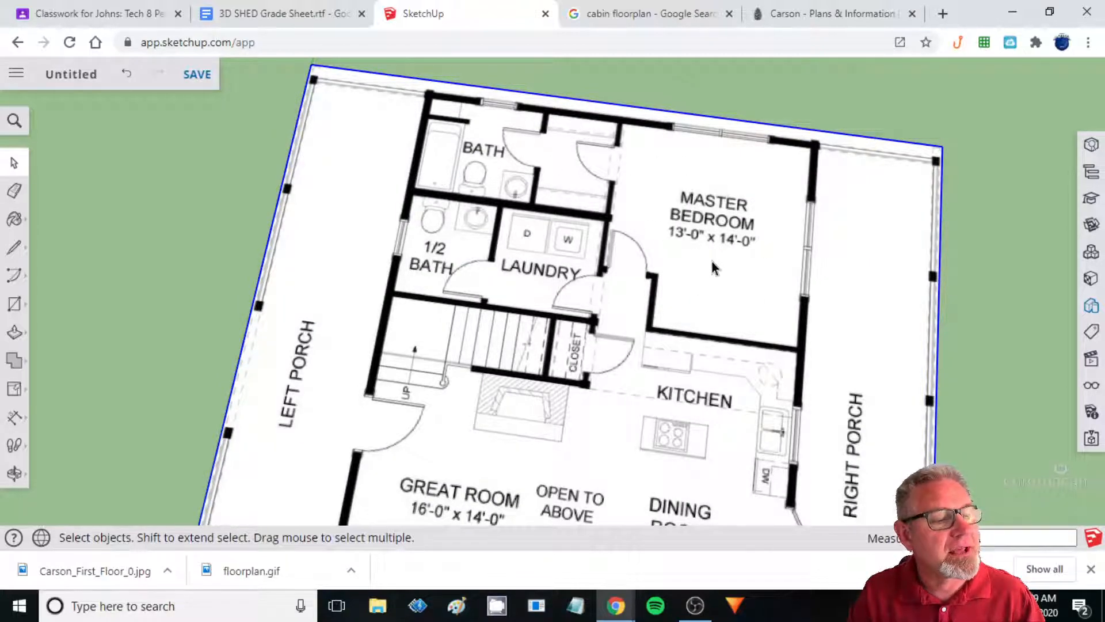
{"action": "scroll", "coordinate": [713, 263], "scroll_direction": "up", "scroll_amount": 3}
{"action": "scroll", "coordinate": [644, 230], "scroll_direction": "down", "scroll_amount": 4}
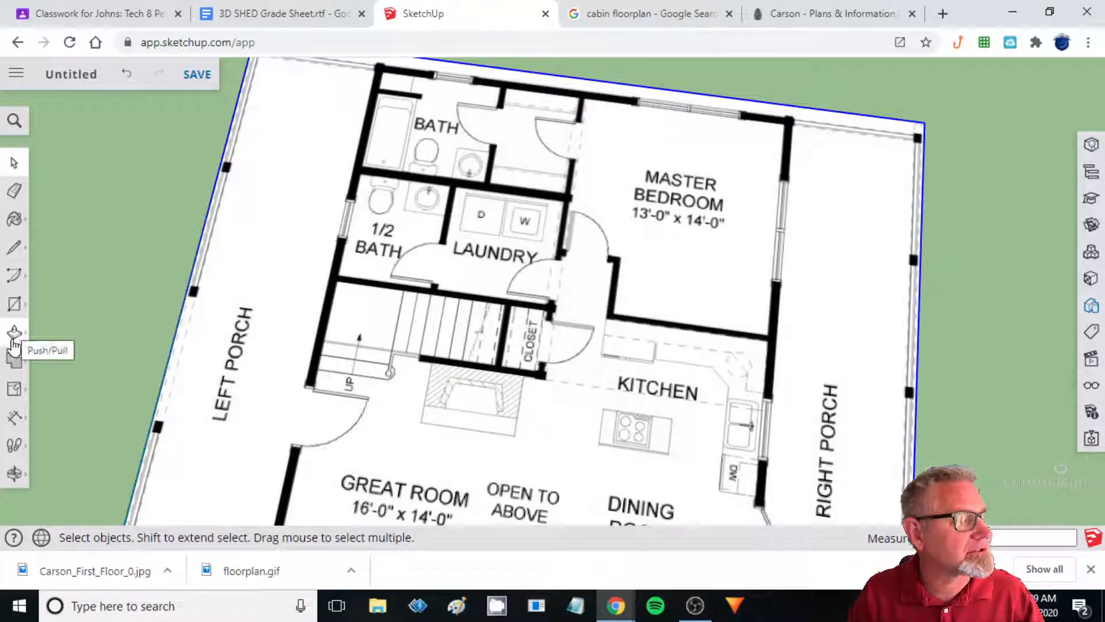
Dimension the master bedroom's outer wall from the house's rear corner to the kitchen partition, placing the dimension over the right porch.
{"action": "left_click", "coordinate": [16, 419]}
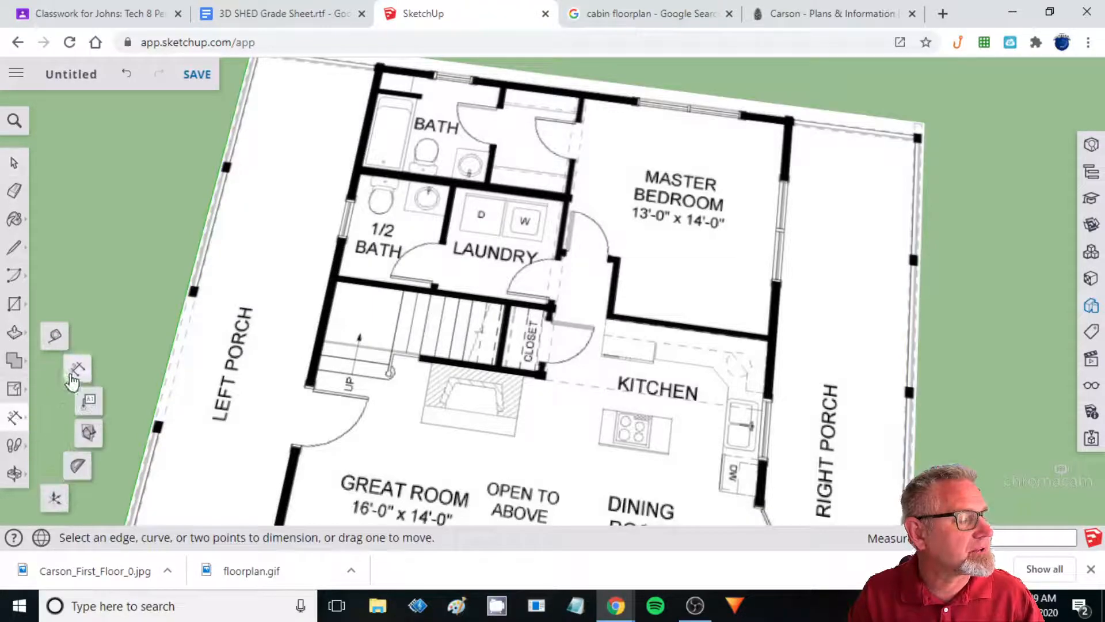
{"action": "left_click", "coordinate": [793, 120]}
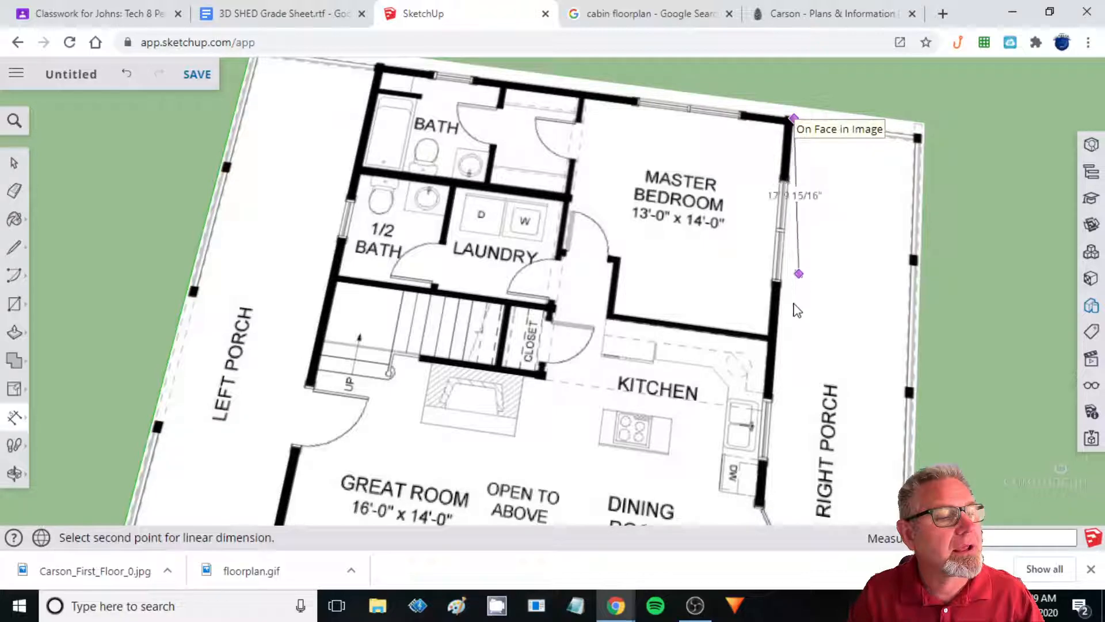
{"action": "left_click", "coordinate": [777, 344]}
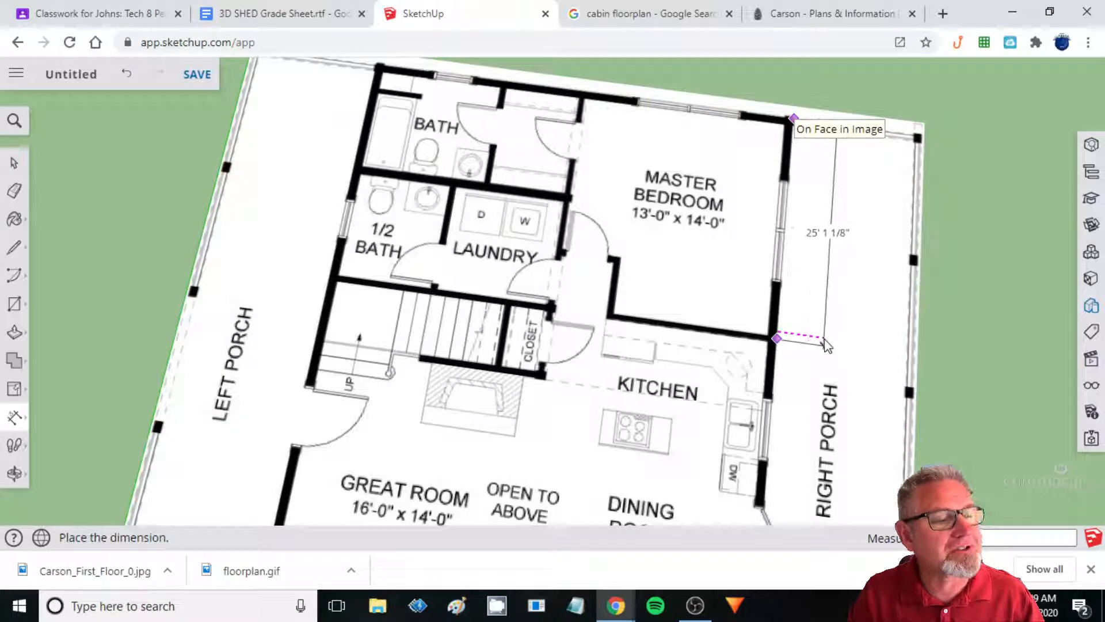
{"action": "left_click", "coordinate": [824, 345]}
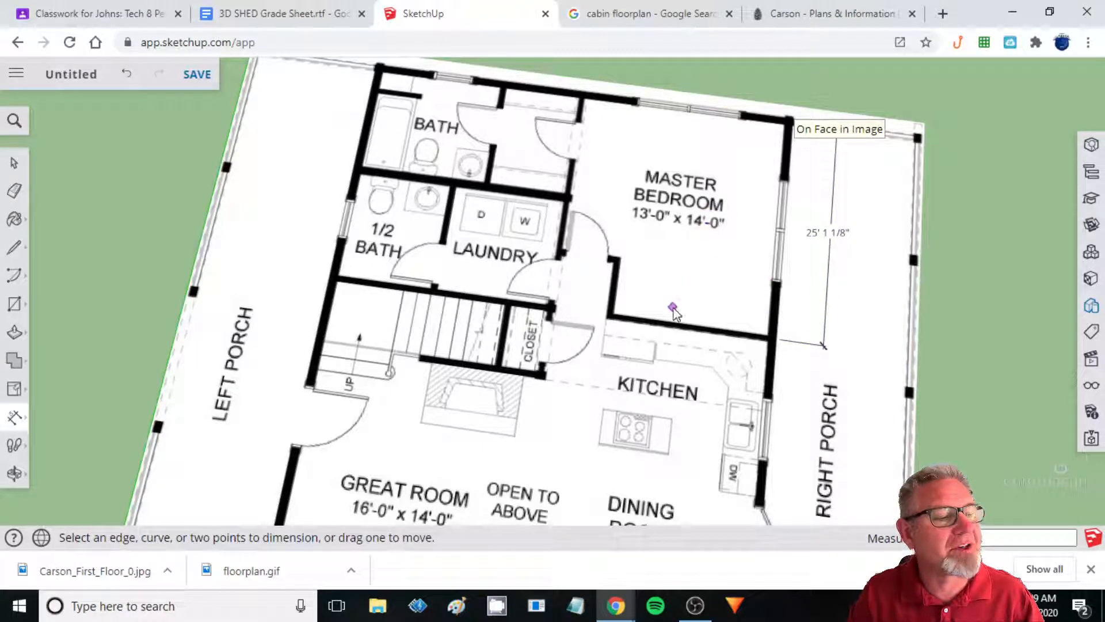
Scale the floor plan image down uniformly about the origin corner until the master bedroom wall dimension is about 13' 9 5/8".
{"action": "scroll", "coordinate": [673, 310], "scroll_direction": "down", "scroll_amount": 3}
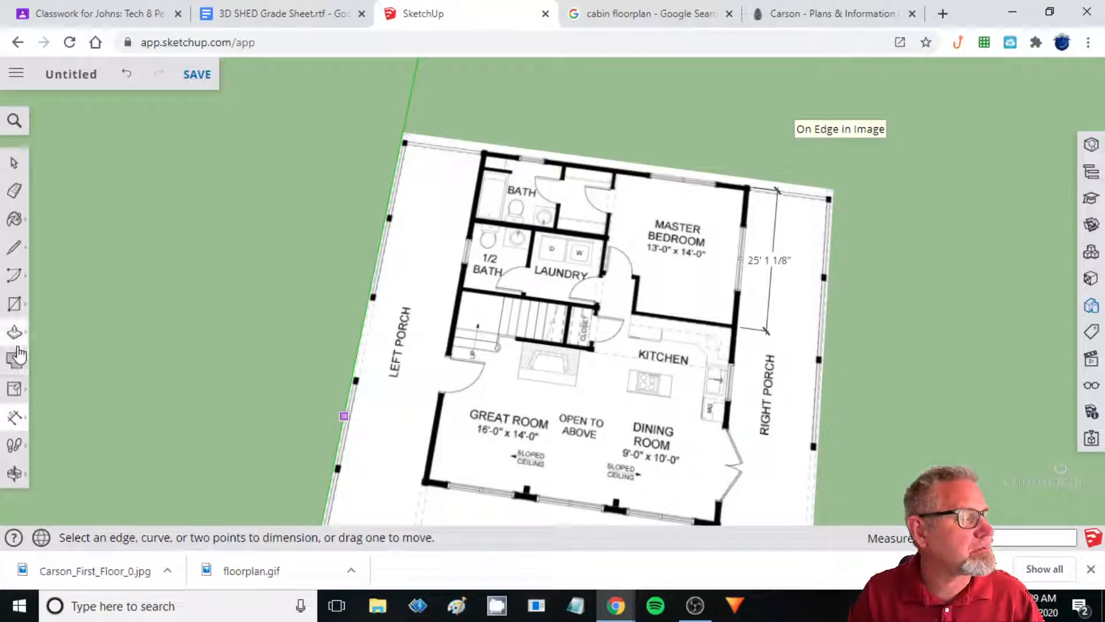
{"action": "left_click", "coordinate": [14, 388]}
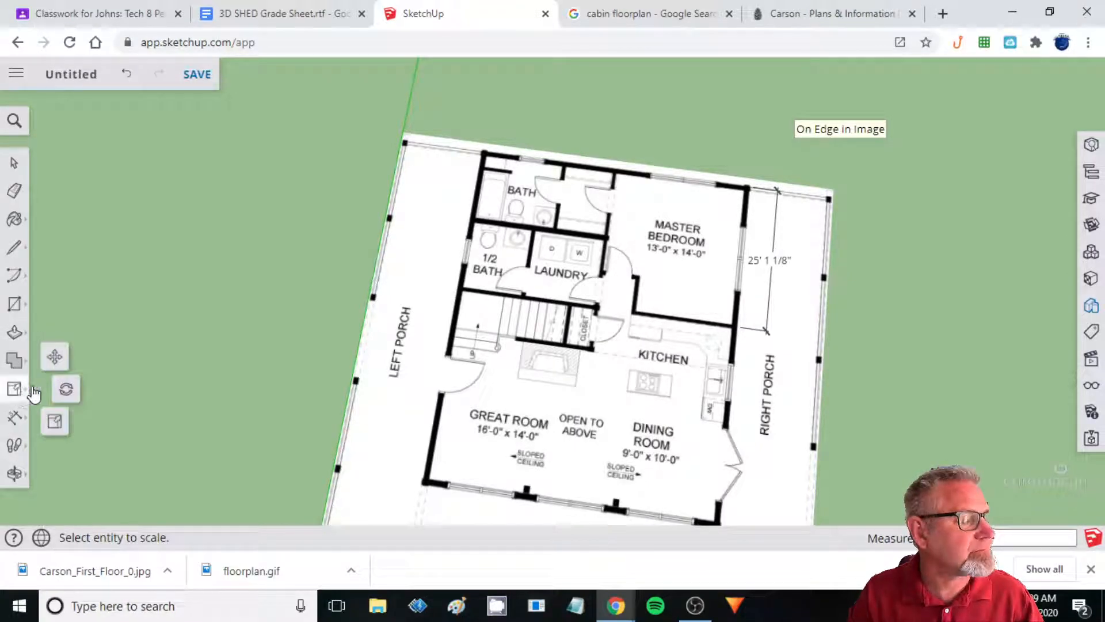
{"action": "left_click", "coordinate": [55, 421]}
{"action": "left_click", "coordinate": [666, 277]}
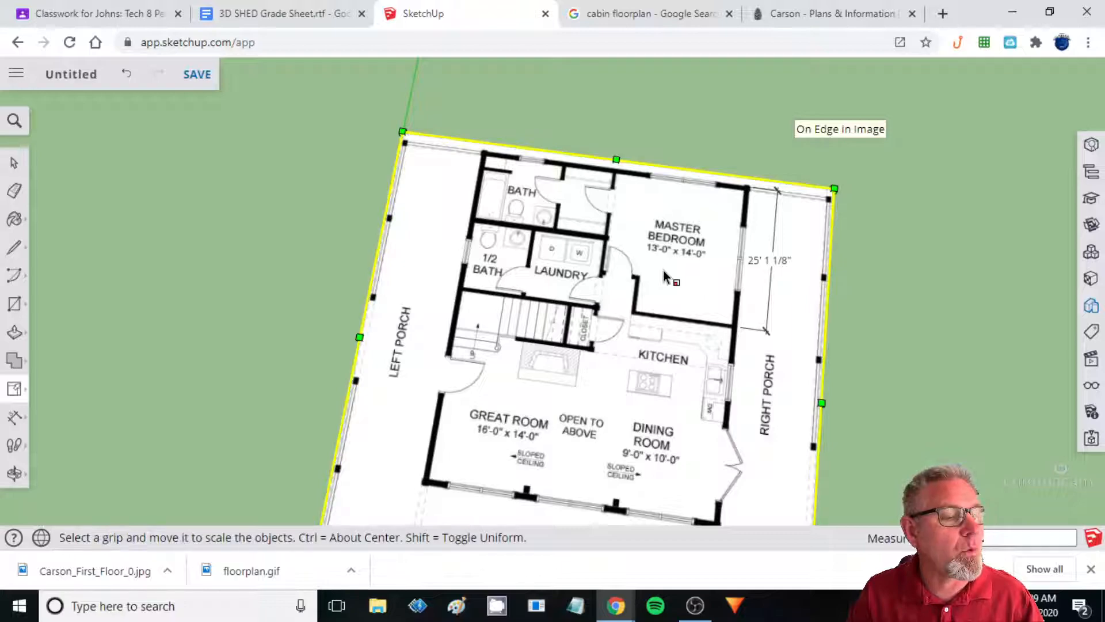
{"action": "scroll", "coordinate": [656, 309], "scroll_direction": "down", "scroll_amount": 2}
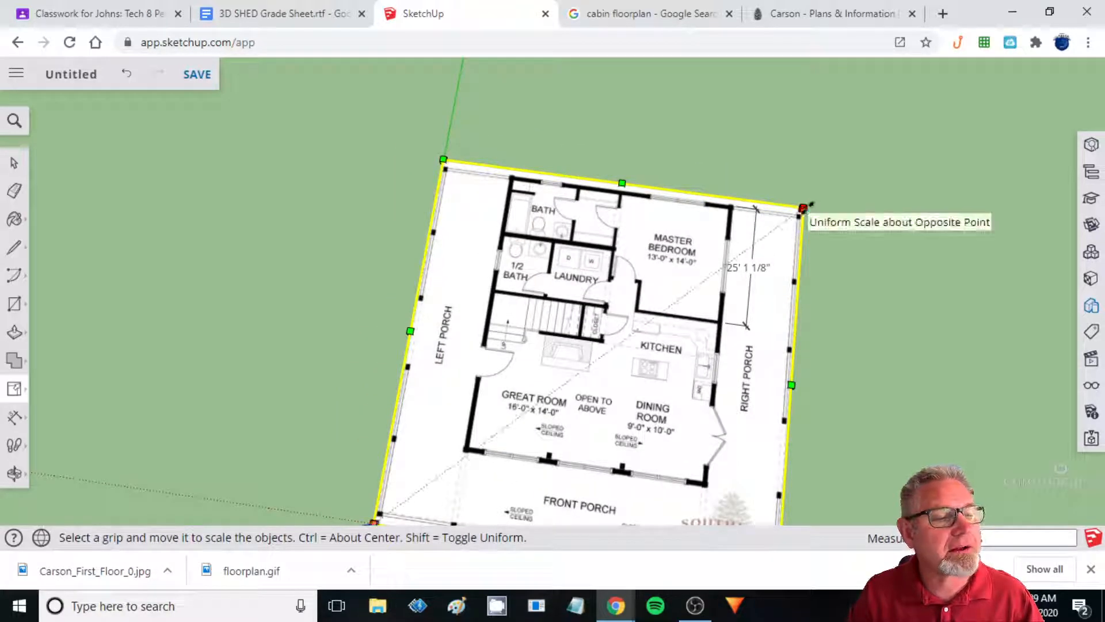
{"action": "left_click_drag", "start_coordinate": [805, 206], "coordinate": [614, 328]}
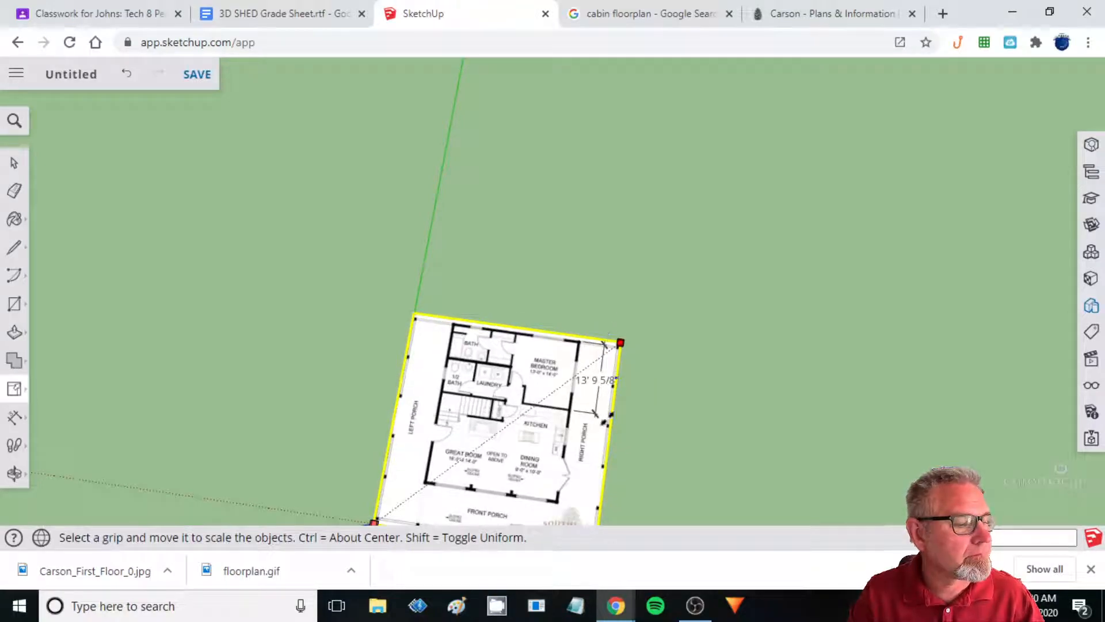
{"action": "scroll", "coordinate": [629, 399], "scroll_direction": "up", "scroll_amount": 5}
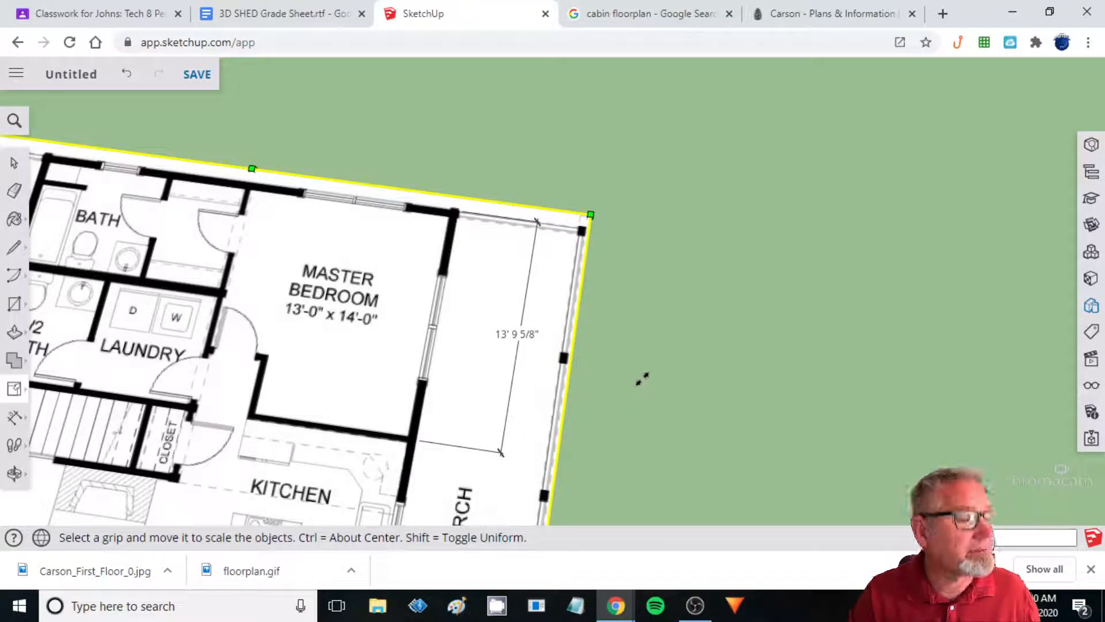
Scale the floor plan image up uniformly about the origin corner until the master bedroom wall dimension is about 14' 15/16".
{"action": "middle_click_drag", "start_coordinate": [493, 341], "coordinate": [736, 297], "text": "shift"}
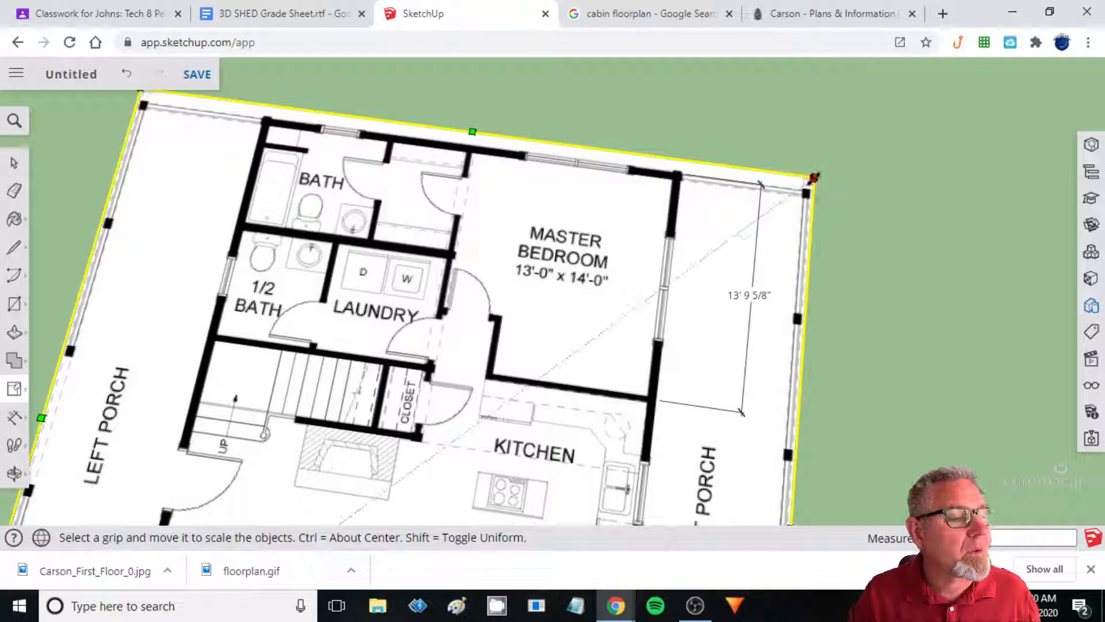
{"action": "left_click_drag", "start_coordinate": [813, 178], "coordinate": [829, 167]}
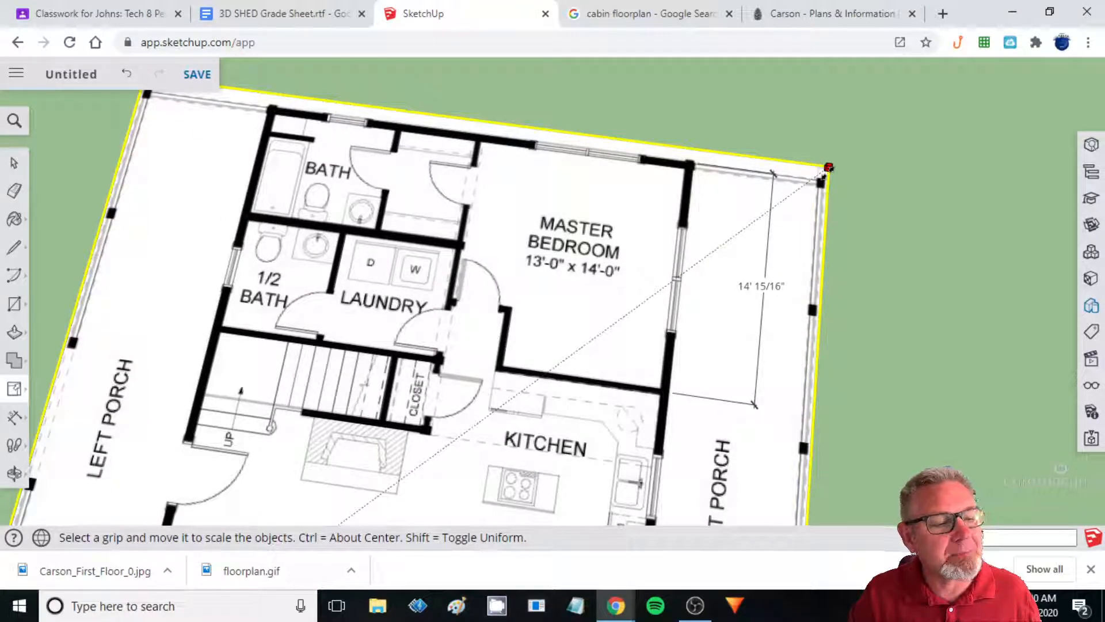
{"action": "mouse_move", "coordinate": [825, 172]}
{"action": "left_mouse_down"}
{"action": "mouse_move", "coordinate": [814, 179]}
{"action": "mouse_move", "coordinate": [836, 161]}
{"action": "left_mouse_up"}
{"action": "scroll", "coordinate": [829, 168], "scroll_direction": "up", "scroll_amount": 1}
{"action": "scroll", "coordinate": [829, 167], "scroll_direction": "up", "scroll_amount": 3}
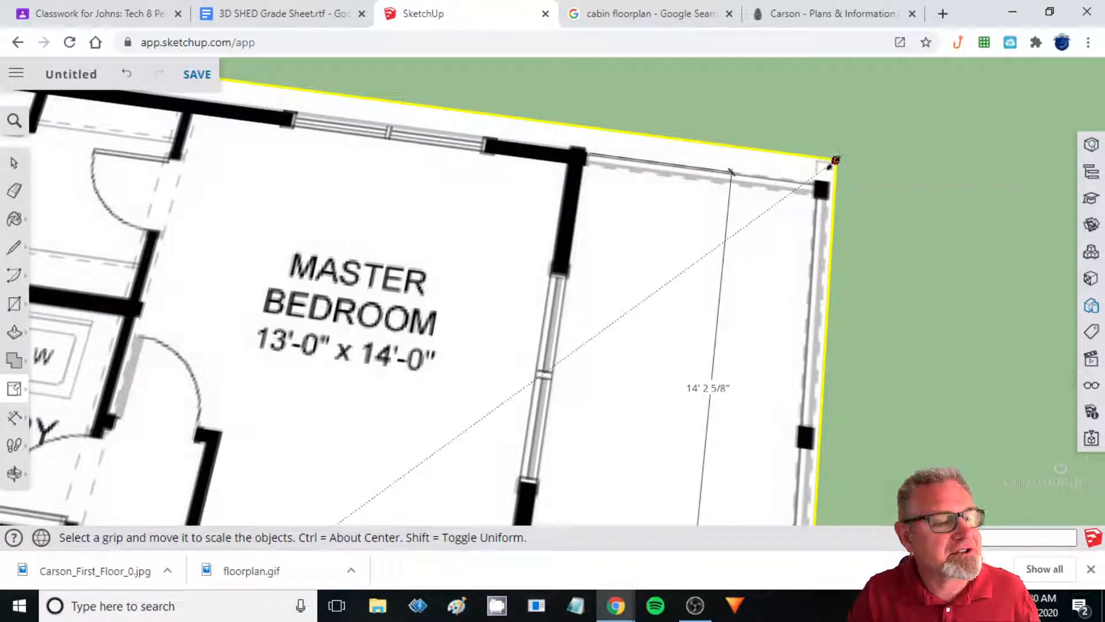
{"action": "left_click_drag", "start_coordinate": [835, 160], "coordinate": [821, 170]}
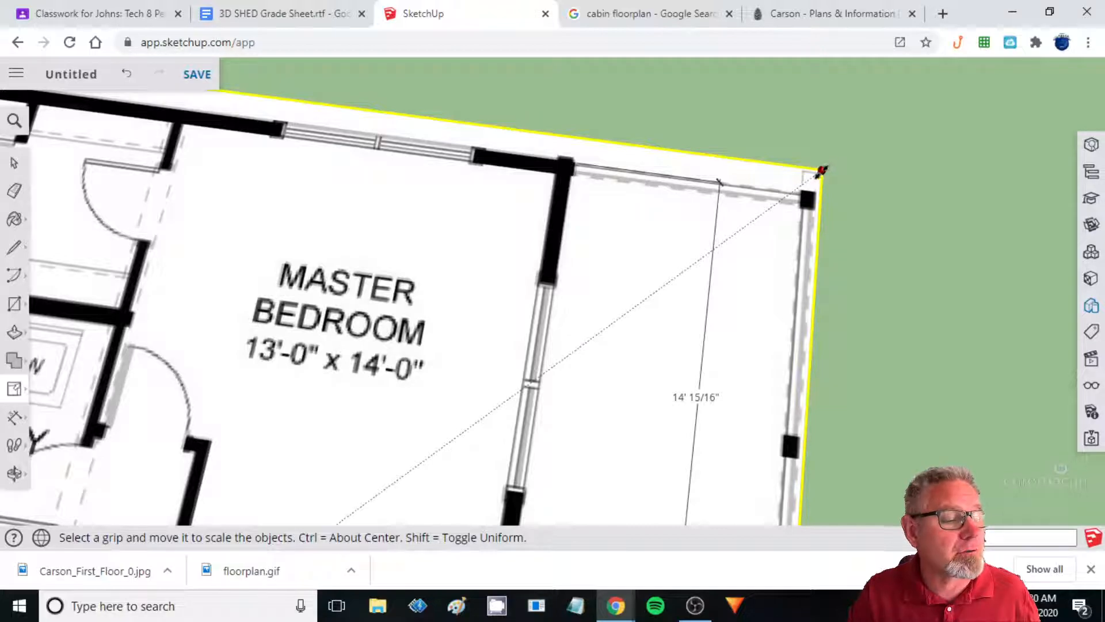
{"action": "mouse_move", "coordinate": [822, 170]}
{"action": "left_mouse_down"}
{"action": "mouse_move", "coordinate": [808, 180]}
{"action": "mouse_move", "coordinate": [822, 170]}
{"action": "left_mouse_up"}
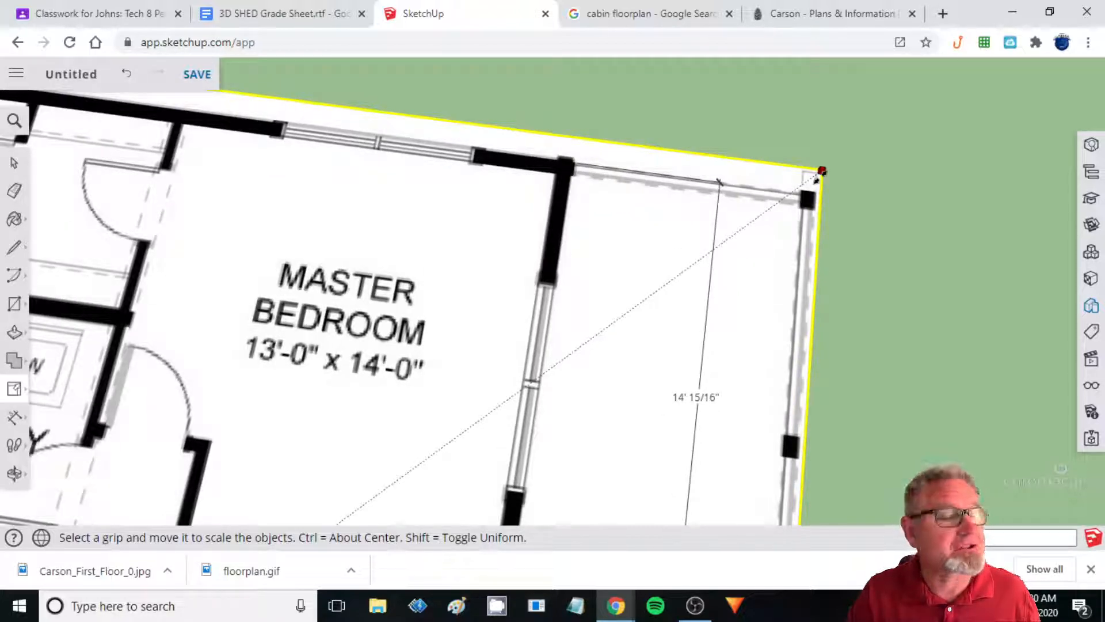
{"action": "left_click", "coordinate": [822, 170]}
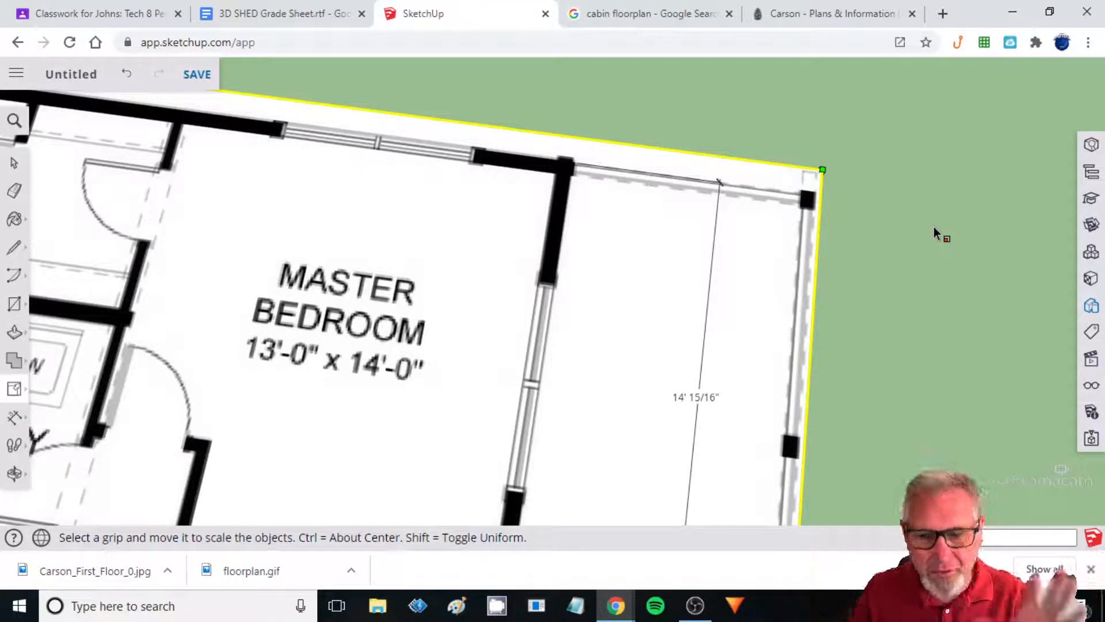
Measure the master bedroom's width along the rear wall, from the closet partition to the house's right rear corner, without placing a dimension.
{"action": "scroll", "coordinate": [784, 328], "scroll_direction": "down", "scroll_amount": 5}
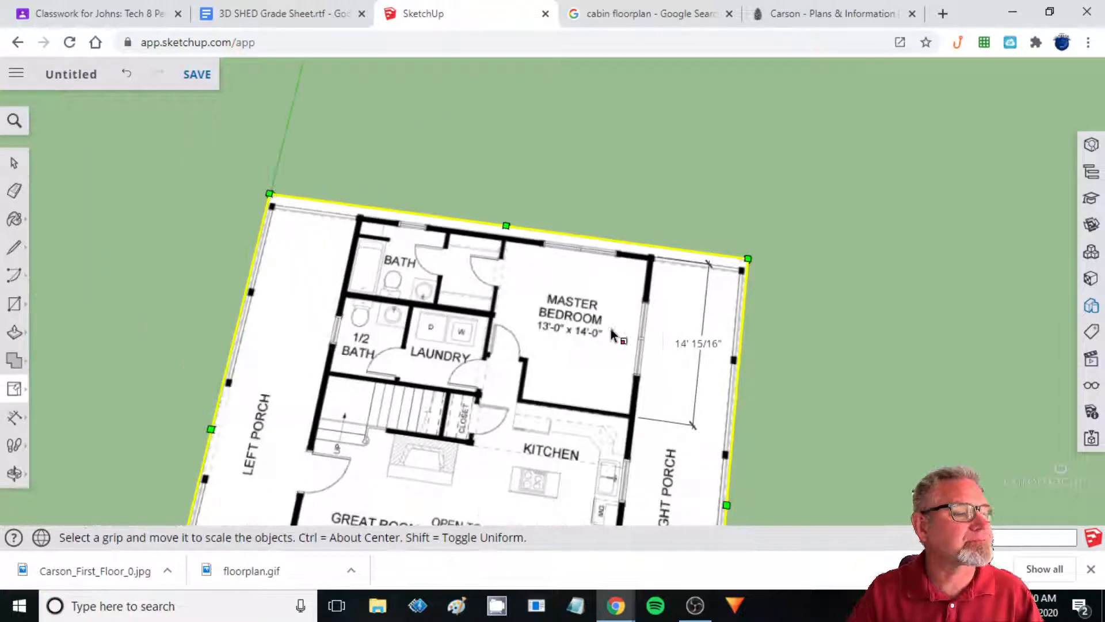
{"action": "scroll", "coordinate": [609, 335], "scroll_direction": "down", "scroll_amount": 2}
{"action": "scroll", "coordinate": [553, 375], "scroll_direction": "up", "scroll_amount": 4}
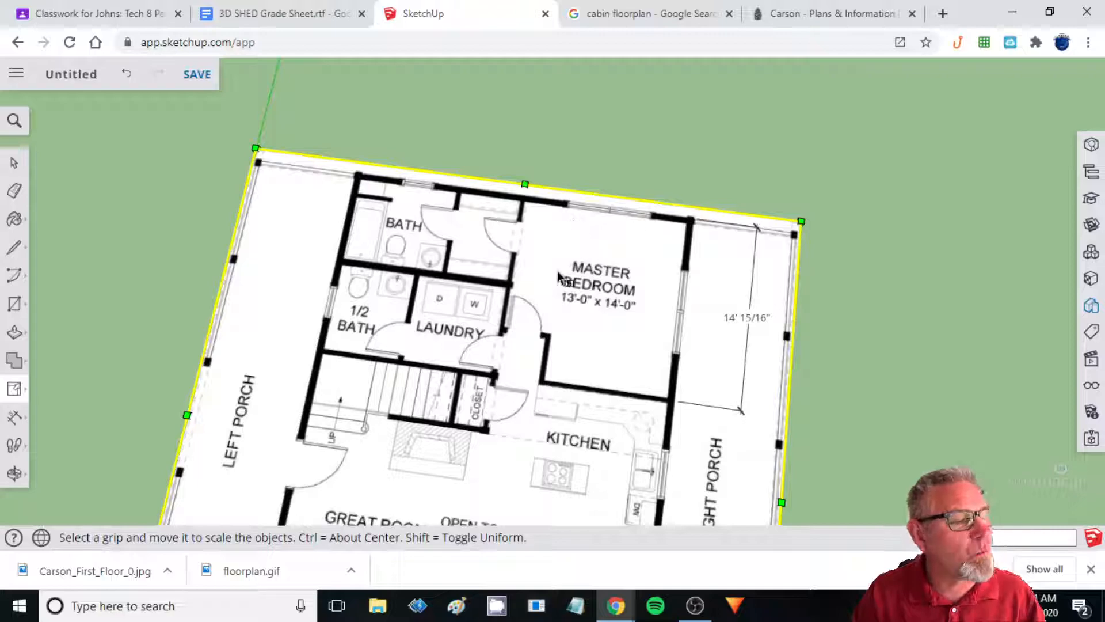
{"action": "scroll", "coordinate": [558, 276], "scroll_direction": "up", "scroll_amount": 2}
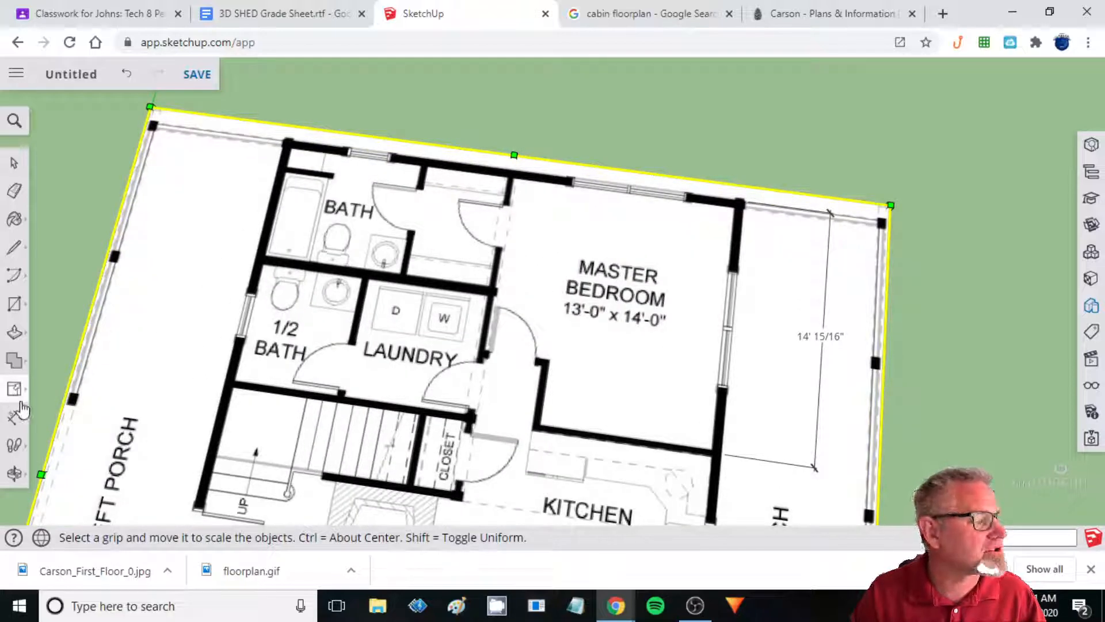
{"action": "left_click", "coordinate": [16, 415]}
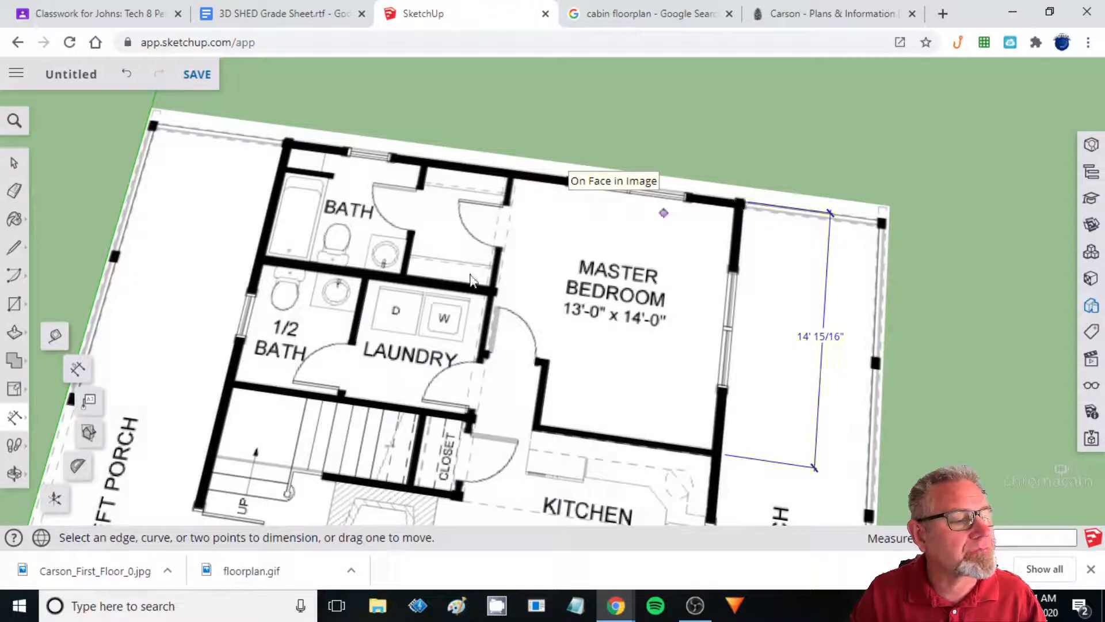
{"action": "scroll", "coordinate": [547, 255], "scroll_direction": "up", "scroll_amount": 2}
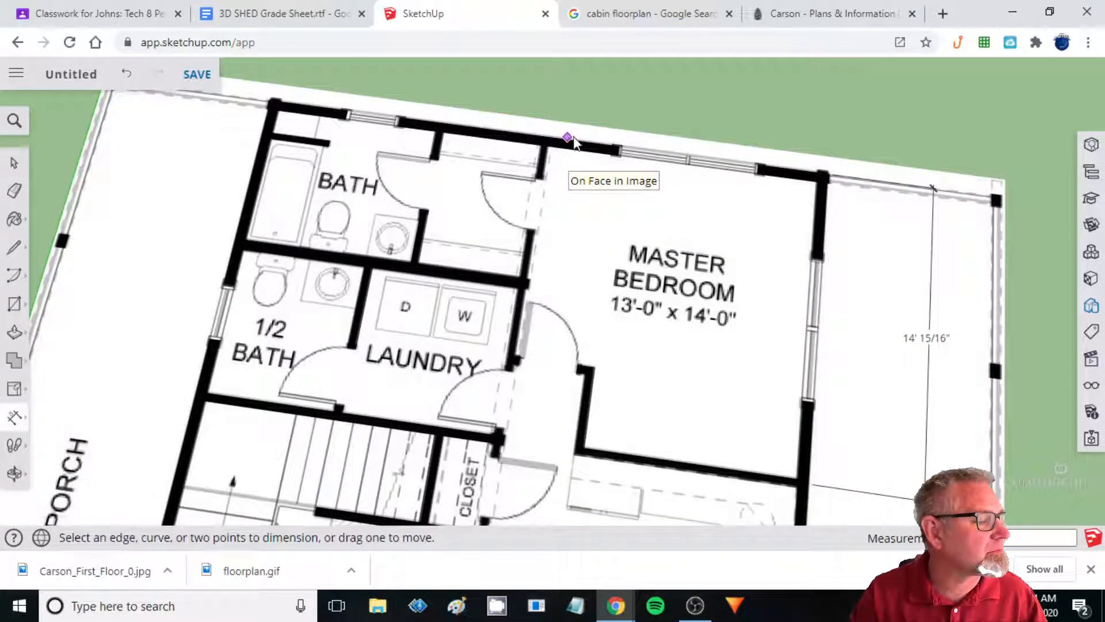
{"action": "left_click", "coordinate": [545, 136]}
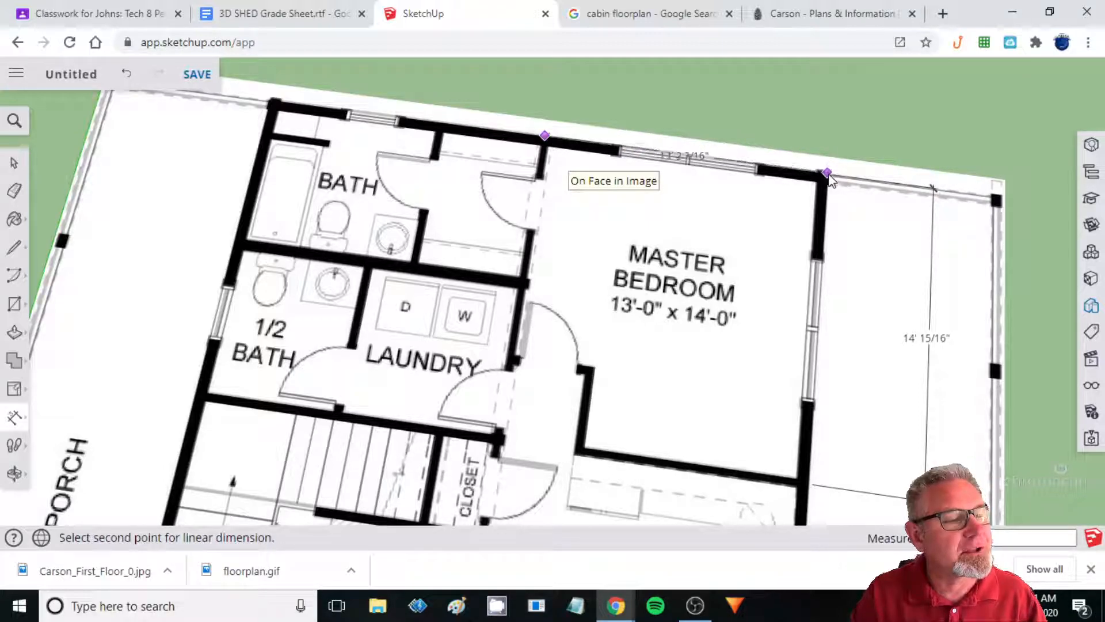
{"action": "left_click", "coordinate": [827, 173]}
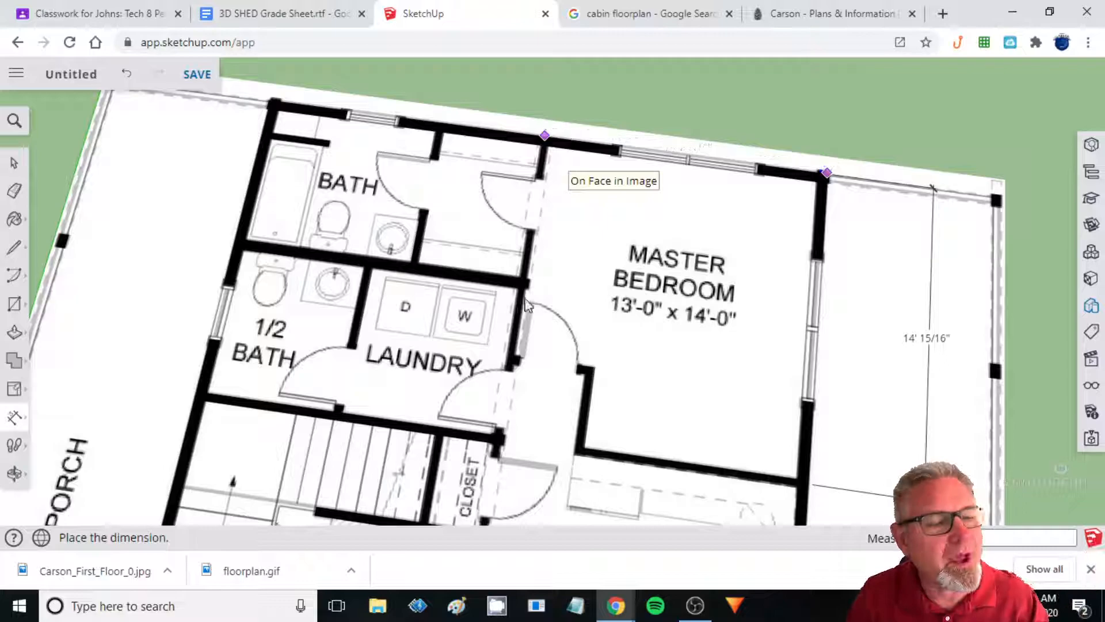
{"action": "scroll", "coordinate": [816, 499], "scroll_direction": "up", "scroll_amount": 6}
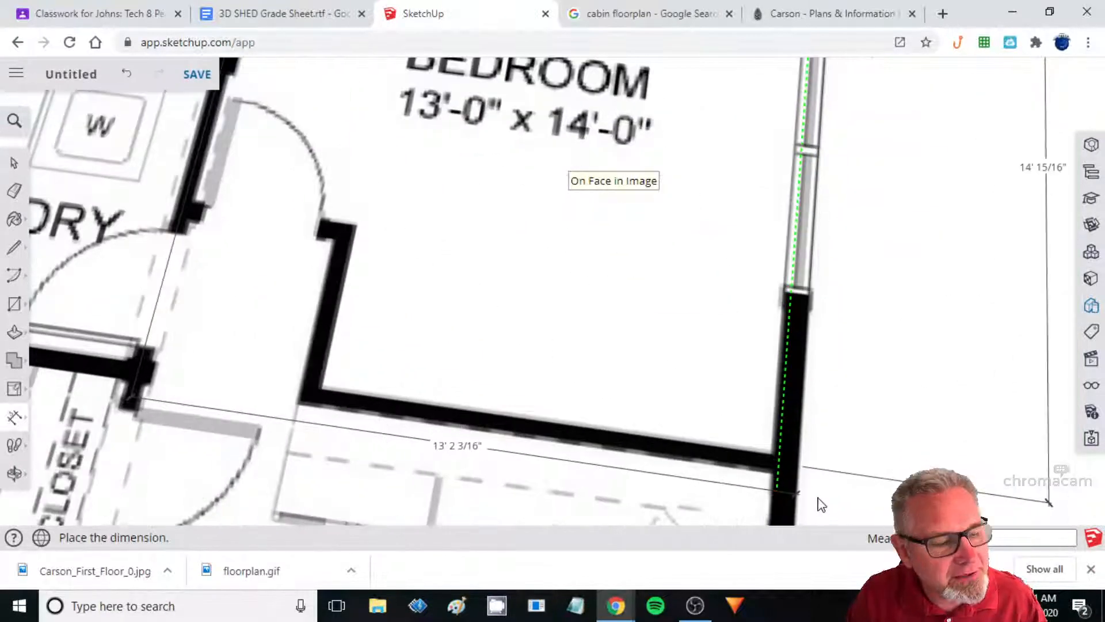
{"action": "scroll", "coordinate": [805, 489], "scroll_direction": "down", "scroll_amount": 5}
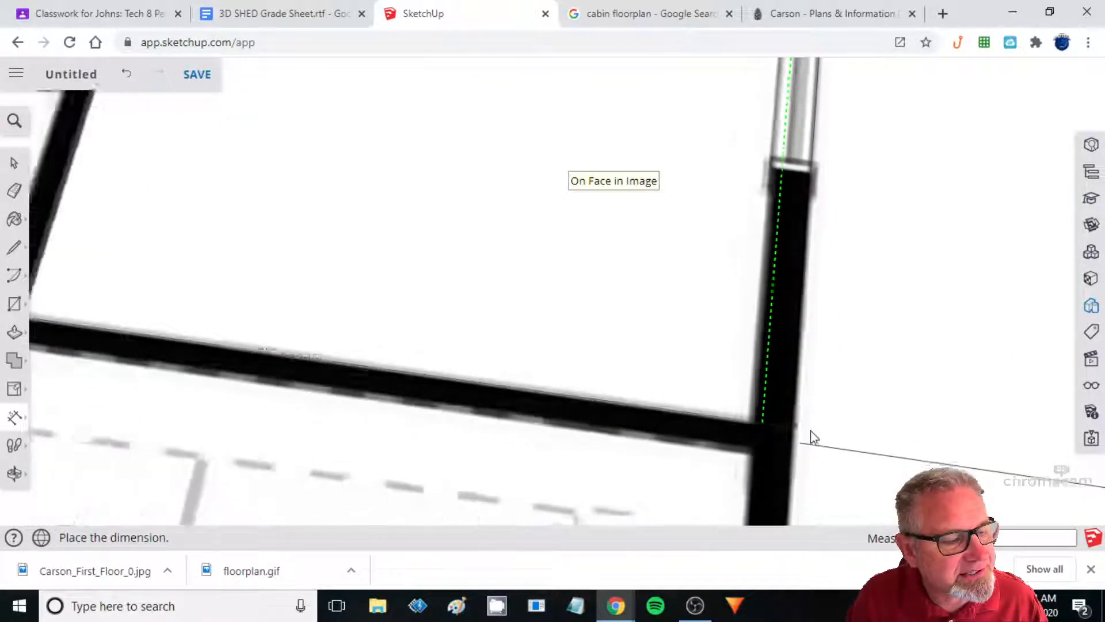
{"action": "scroll", "coordinate": [827, 403], "scroll_direction": "down", "scroll_amount": 6}
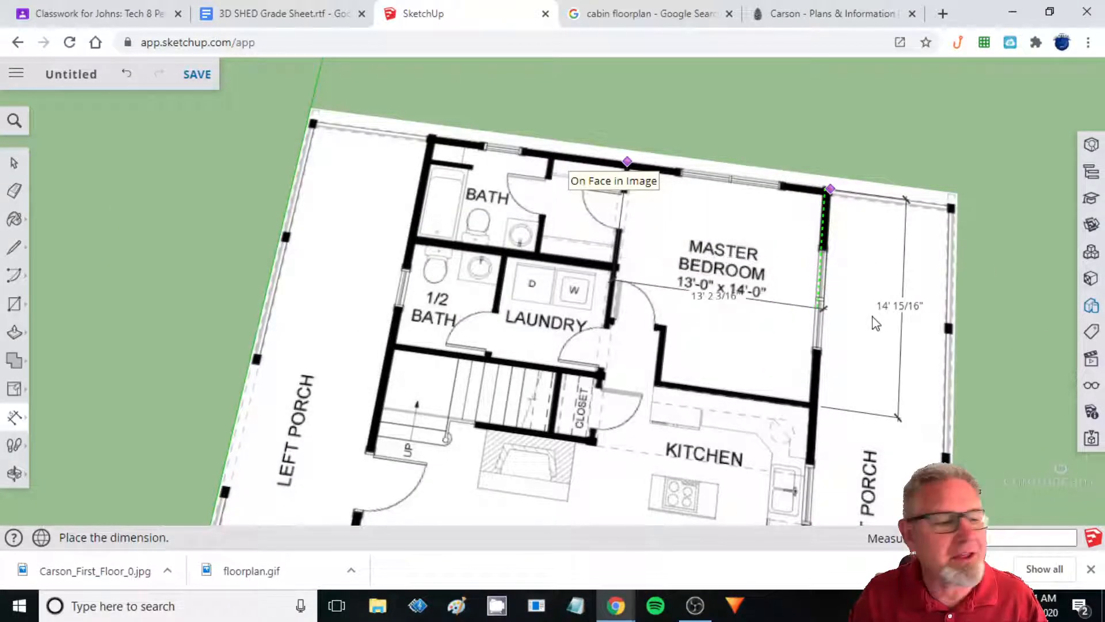
{"action": "scroll", "coordinate": [870, 314], "scroll_direction": "down", "scroll_amount": 2}
{"action": "left_click", "coordinate": [15, 164]}
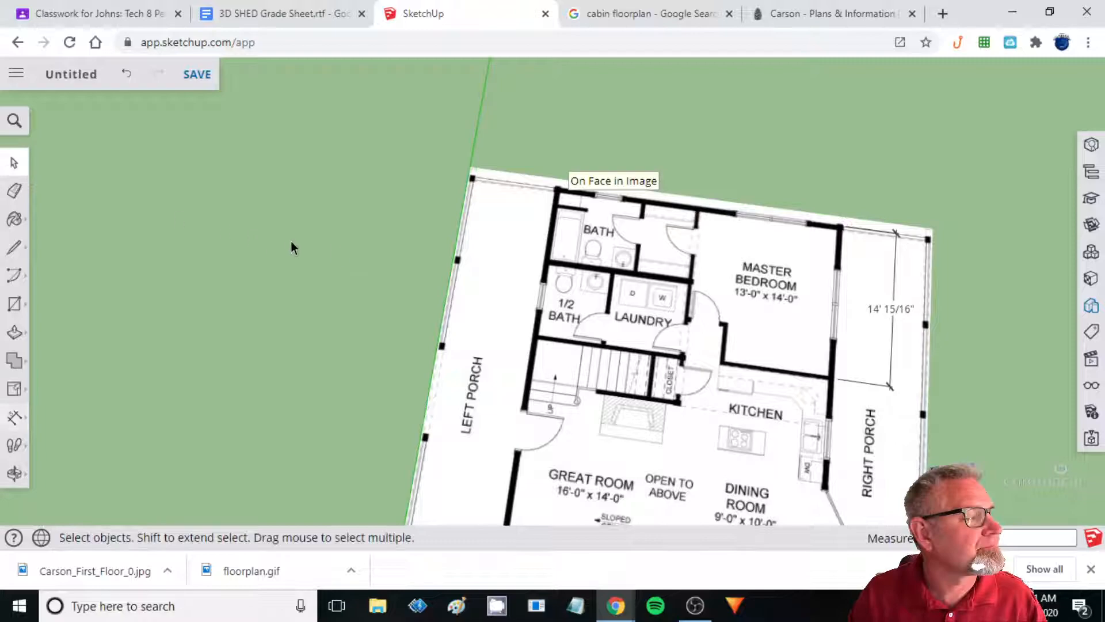
Draw a rectangle about 7 1/4" thick over the full rear exterior wall, from the bath's outer corner to the master bedroom's outer corner.
{"action": "scroll", "coordinate": [343, 256], "scroll_direction": "down", "scroll_amount": 1}
{"action": "middle_click_drag", "start_coordinate": [343, 257], "coordinate": [520, 386]}
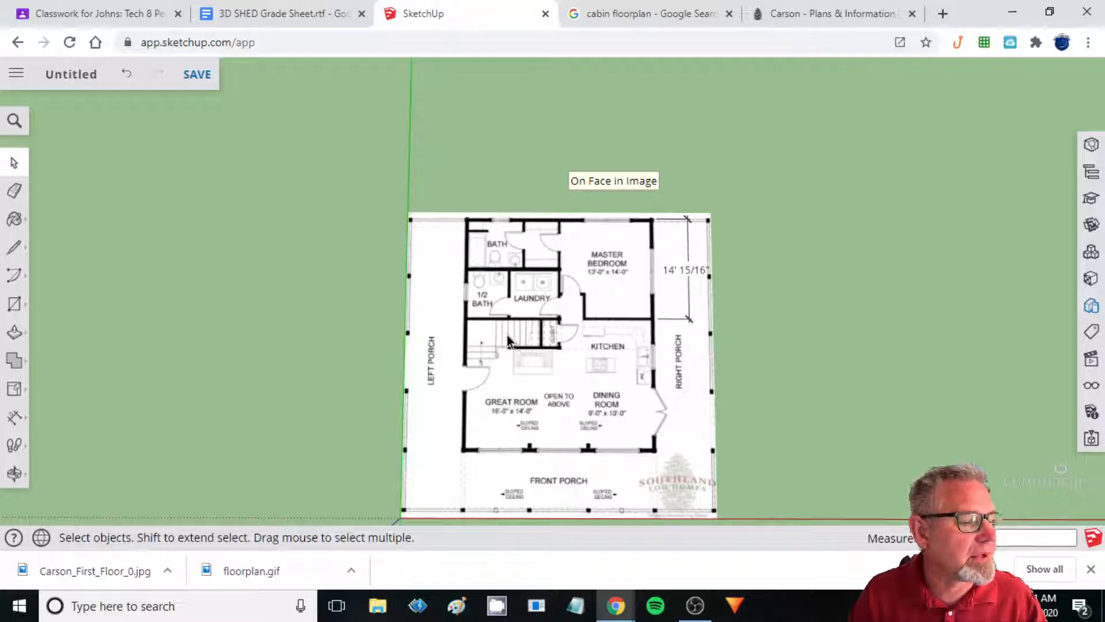
{"action": "scroll", "coordinate": [505, 333], "scroll_direction": "up", "scroll_amount": 3}
{"action": "middle_click_drag", "start_coordinate": [512, 258], "coordinate": [324, 372], "text": "shift"}
{"action": "scroll", "coordinate": [534, 343], "scroll_direction": "up", "scroll_amount": 4}
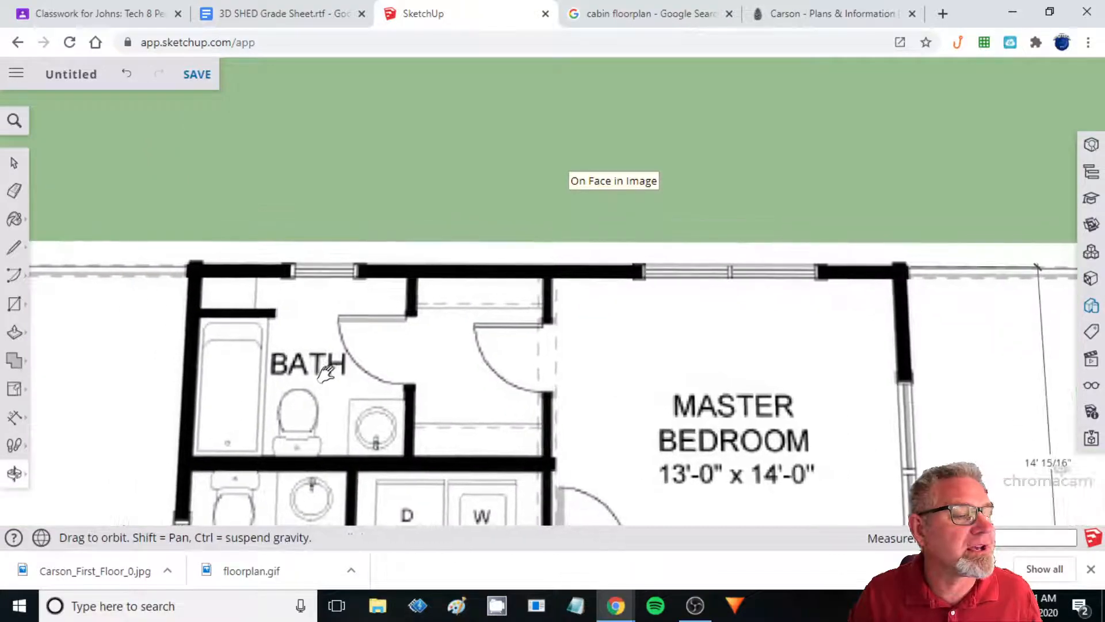
{"action": "left_click", "coordinate": [15, 305]}
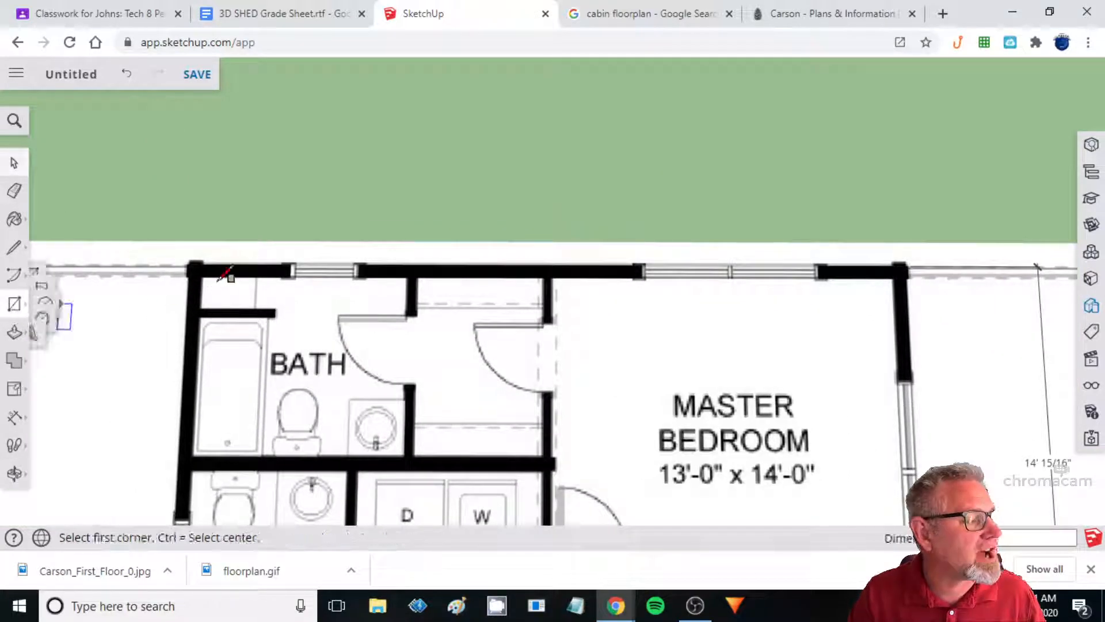
{"action": "left_click", "coordinate": [190, 262]}
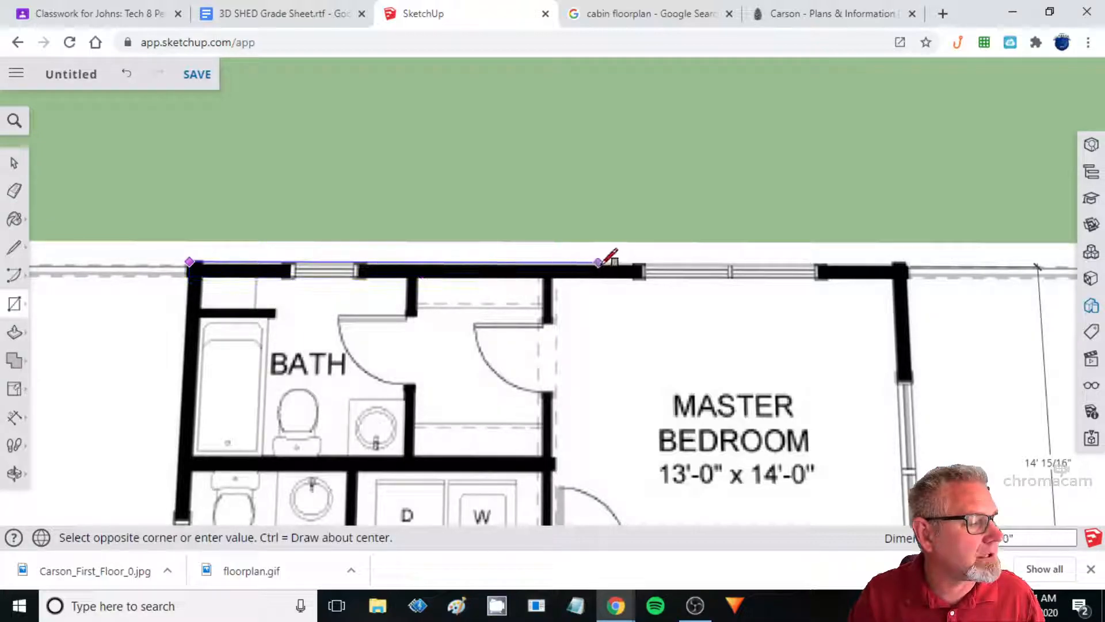
{"action": "left_click", "coordinate": [908, 278]}
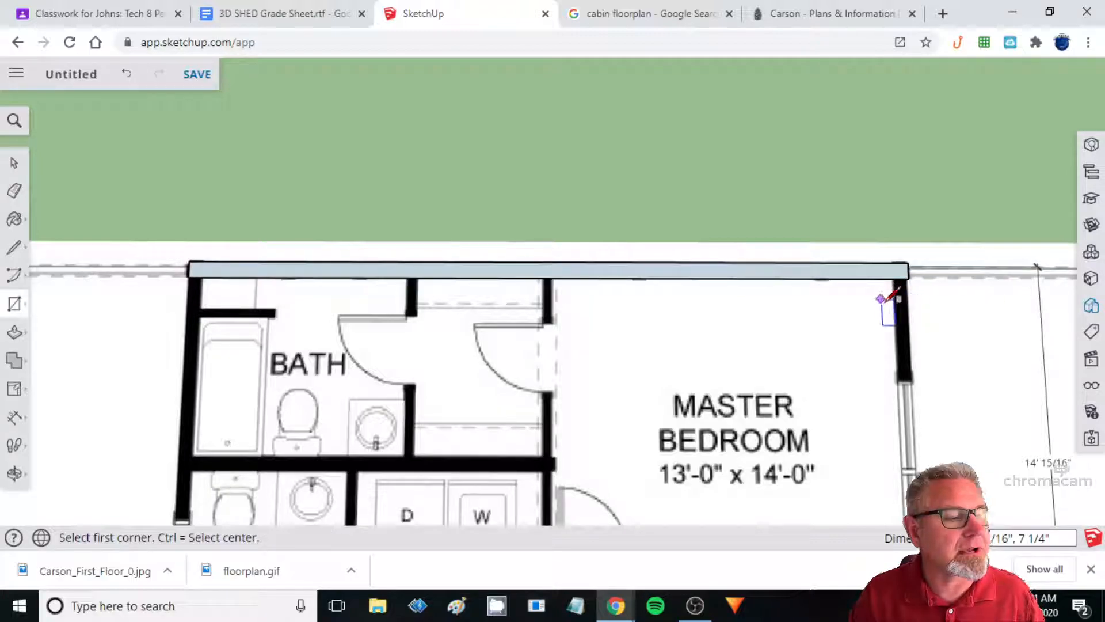
Draw a rectangle over the left exterior wall, from the rear wall rectangle's outer corner to the door opening by the stairs.
{"action": "scroll", "coordinate": [721, 329], "scroll_direction": "down", "scroll_amount": 3}
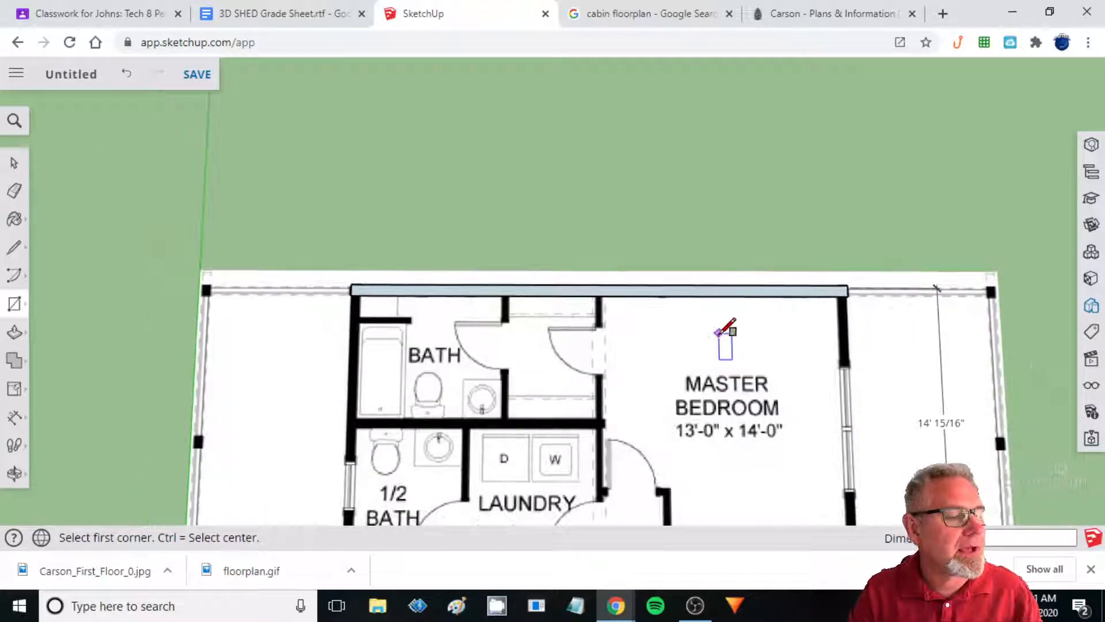
{"action": "mouse_move", "coordinate": [717, 331]}
{"action": "middle_mouse_down"}
{"action": "mouse_move", "coordinate": [708, 172]}
{"action": "mouse_move", "coordinate": [713, 214]}
{"action": "mouse_move", "coordinate": [638, 240]}
{"action": "middle_mouse_up"}
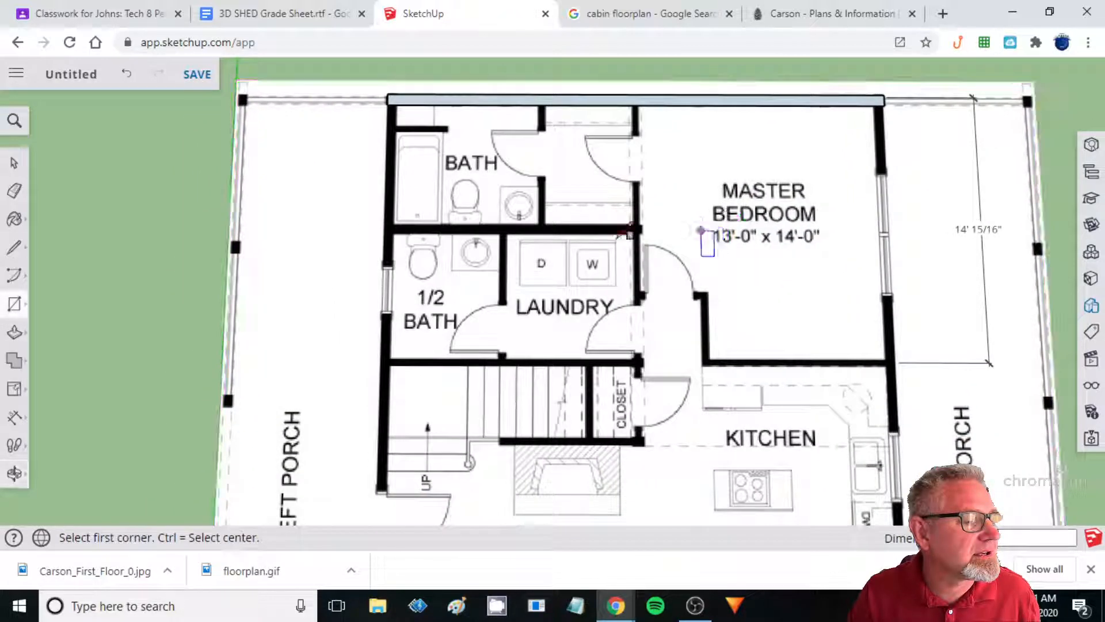
{"action": "left_click", "coordinate": [388, 104]}
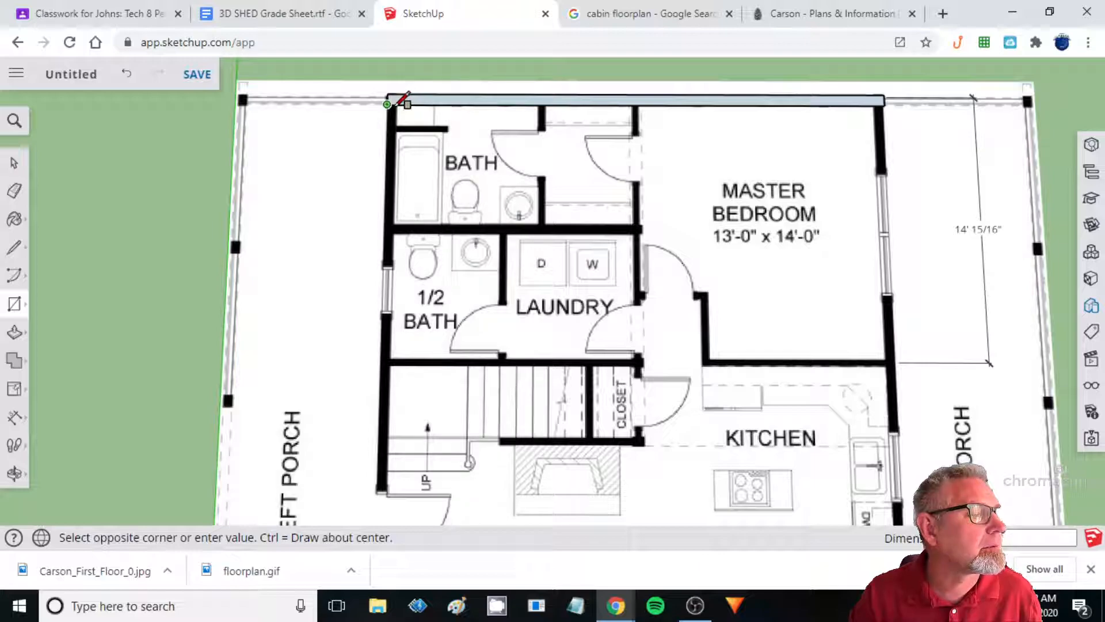
{"action": "scroll", "coordinate": [401, 101], "scroll_direction": "up", "scroll_amount": 3}
{"action": "scroll", "coordinate": [403, 99], "scroll_direction": "up", "scroll_amount": 3}
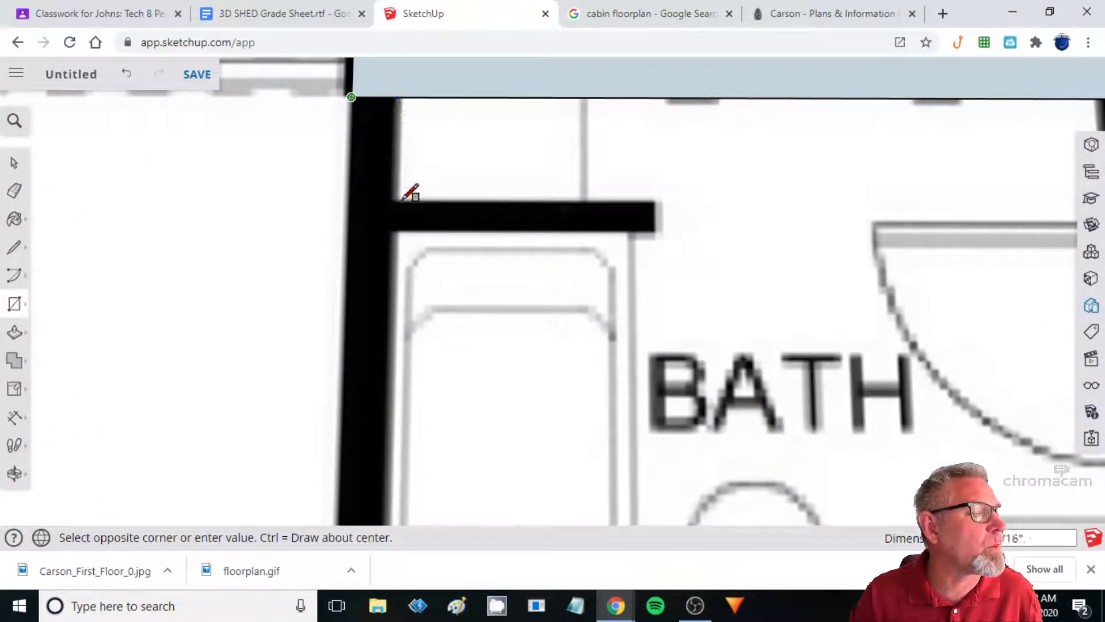
{"action": "scroll", "coordinate": [401, 247], "scroll_direction": "down", "scroll_amount": 2}
{"action": "scroll", "coordinate": [402, 257], "scroll_direction": "down", "scroll_amount": 5}
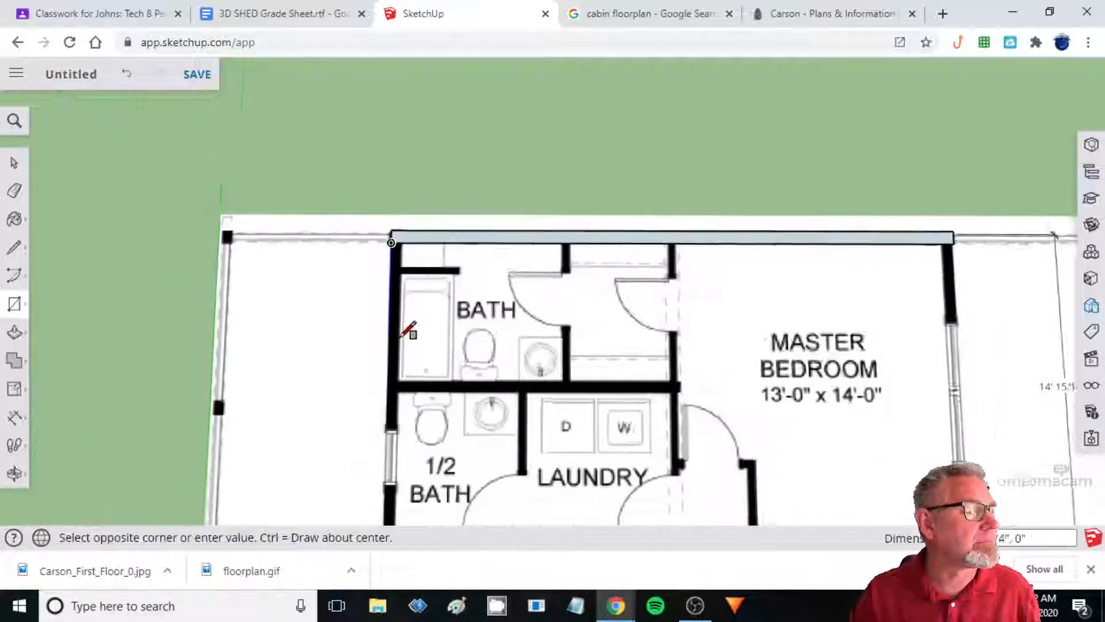
{"action": "middle_click_drag", "start_coordinate": [399, 366], "coordinate": [404, 234], "text": "shift"}
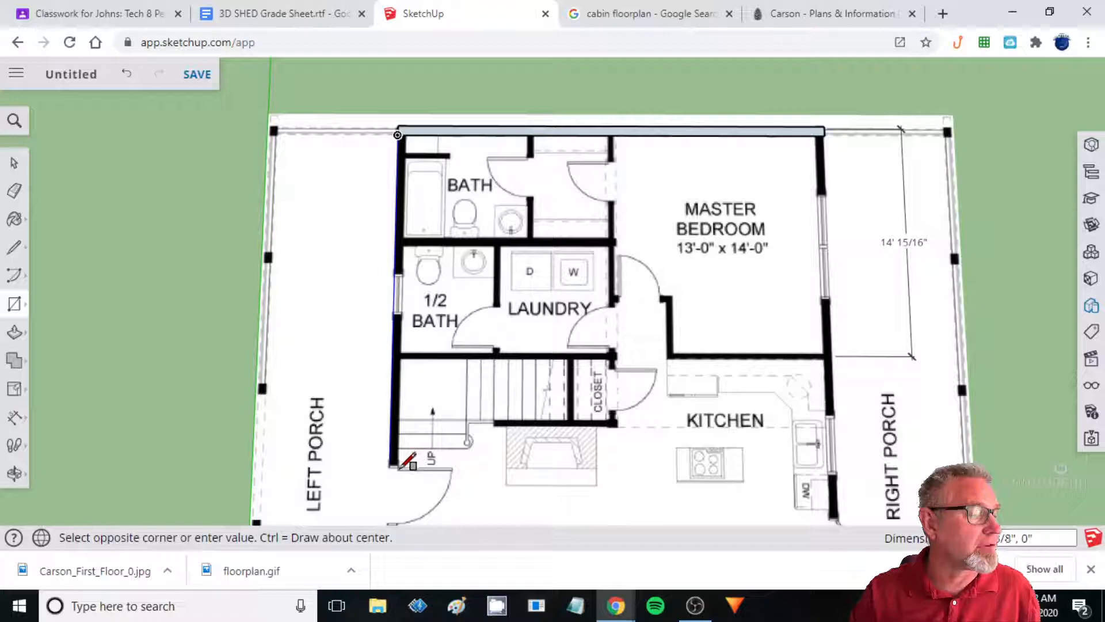
{"action": "scroll", "coordinate": [396, 463], "scroll_direction": "up", "scroll_amount": 3}
{"action": "scroll", "coordinate": [406, 460], "scroll_direction": "up", "scroll_amount": 1}
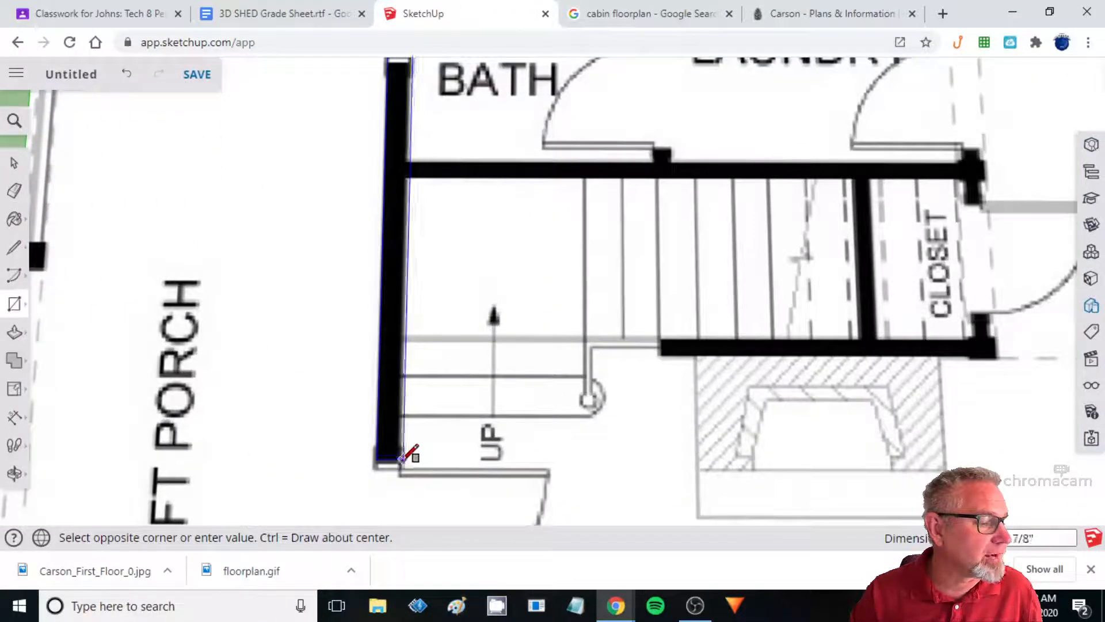
{"action": "left_click", "coordinate": [400, 463]}
{"action": "scroll", "coordinate": [537, 420], "scroll_direction": "down", "scroll_amount": 5}
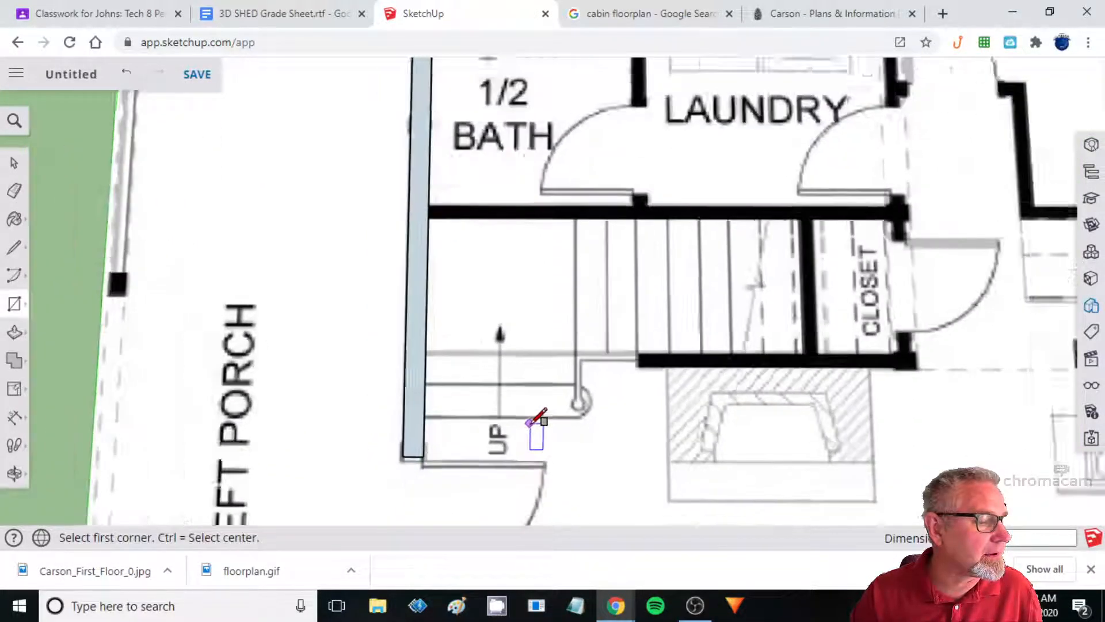
{"action": "scroll", "coordinate": [611, 425], "scroll_direction": "down", "scroll_amount": 3}
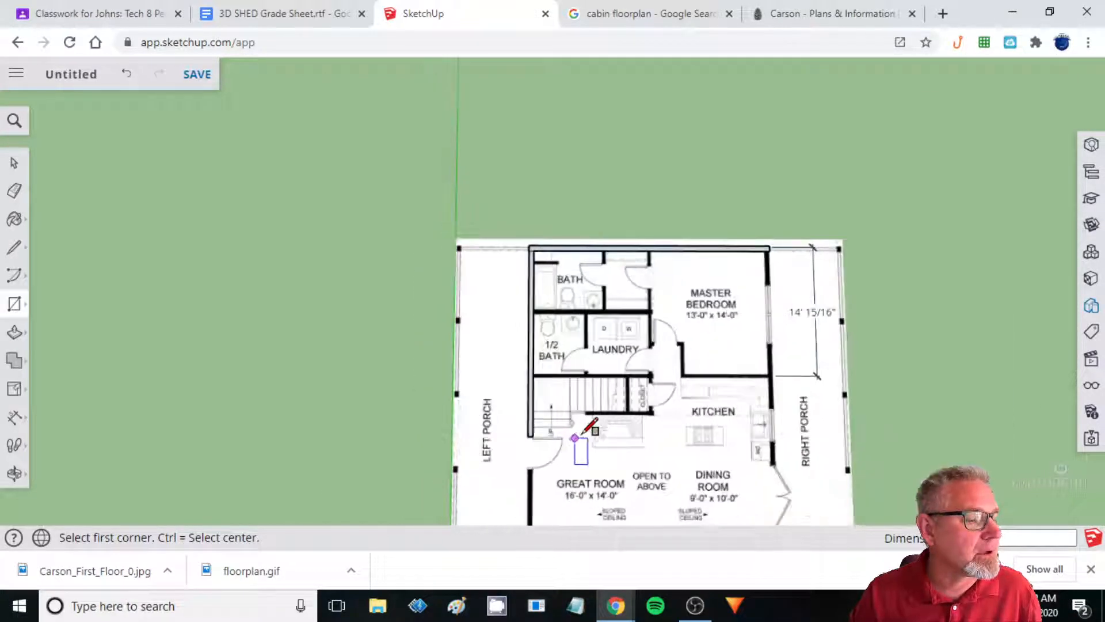
Undo the rectangle drawn over the left exterior wall.
{"action": "middle_click_drag", "start_coordinate": [611, 463], "coordinate": [589, 436]}
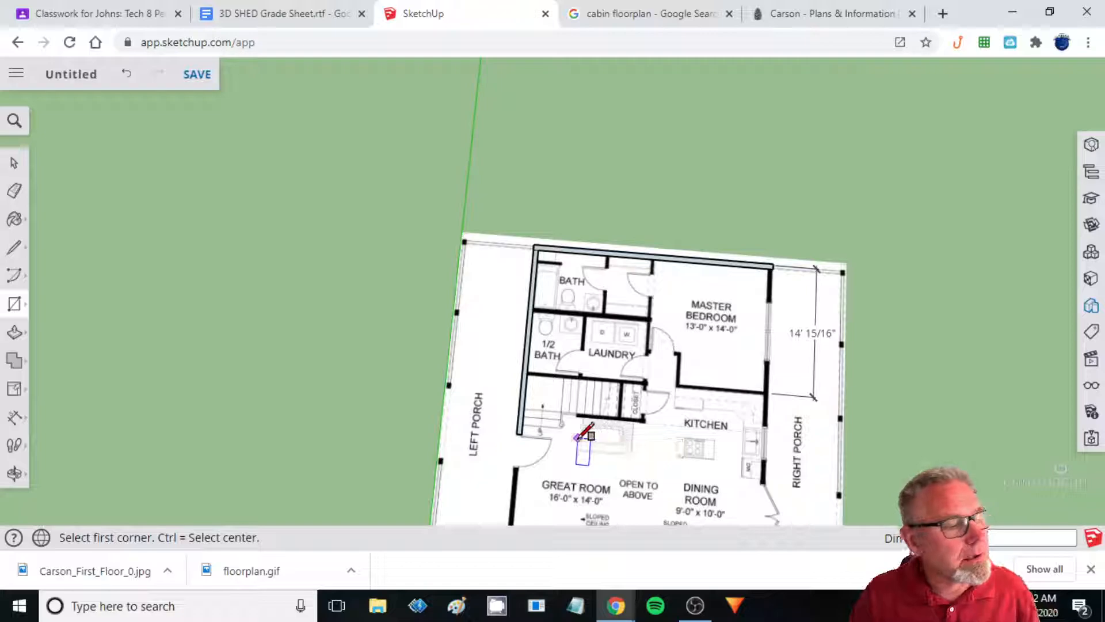
{"action": "scroll", "coordinate": [580, 435], "scroll_direction": "up", "scroll_amount": 3}
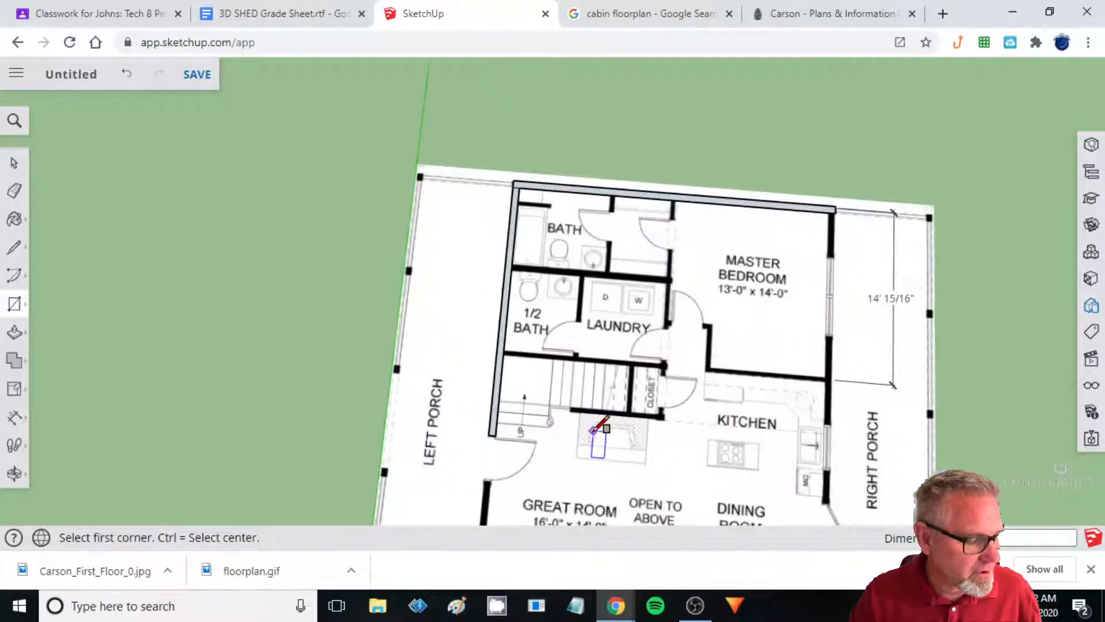
{"action": "scroll", "coordinate": [577, 430], "scroll_direction": "down", "scroll_amount": 2}
{"action": "middle_click_drag", "start_coordinate": [575, 428], "coordinate": [587, 439]}
{"action": "key", "text": "ctrl"}
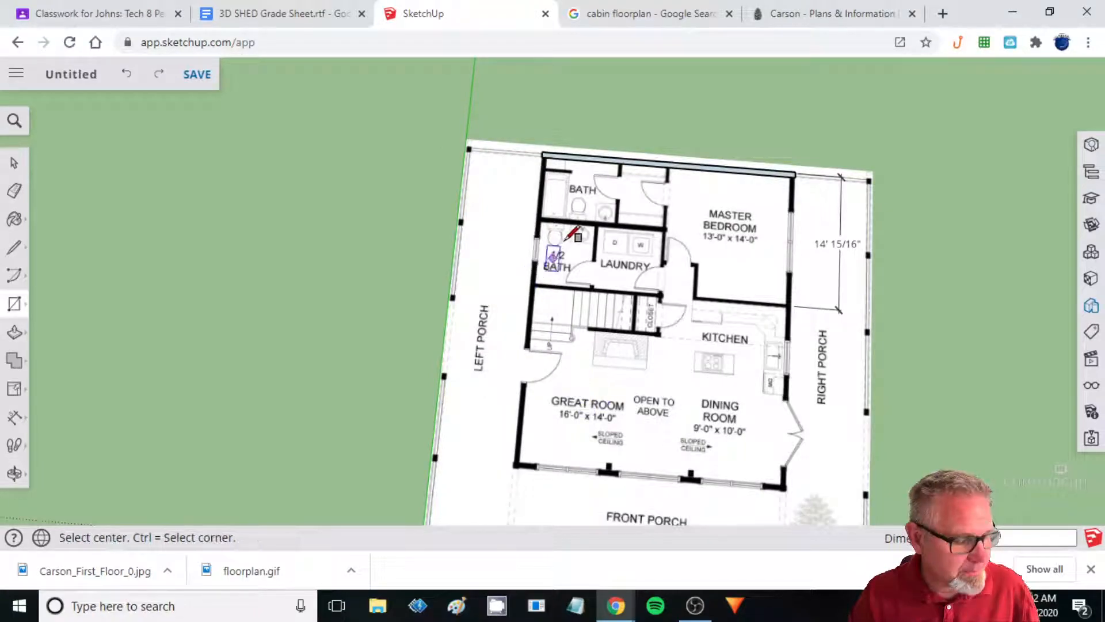
{"action": "scroll", "coordinate": [560, 242], "scroll_direction": "up", "scroll_amount": 5}
{"action": "scroll", "coordinate": [573, 193], "scroll_direction": "up", "scroll_amount": 3}
{"action": "middle_click_drag", "start_coordinate": [573, 192], "coordinate": [544, 155]}
{"action": "middle_click_drag", "start_coordinate": [541, 170], "coordinate": [470, 80]}
{"action": "left_click", "coordinate": [436, 72]}
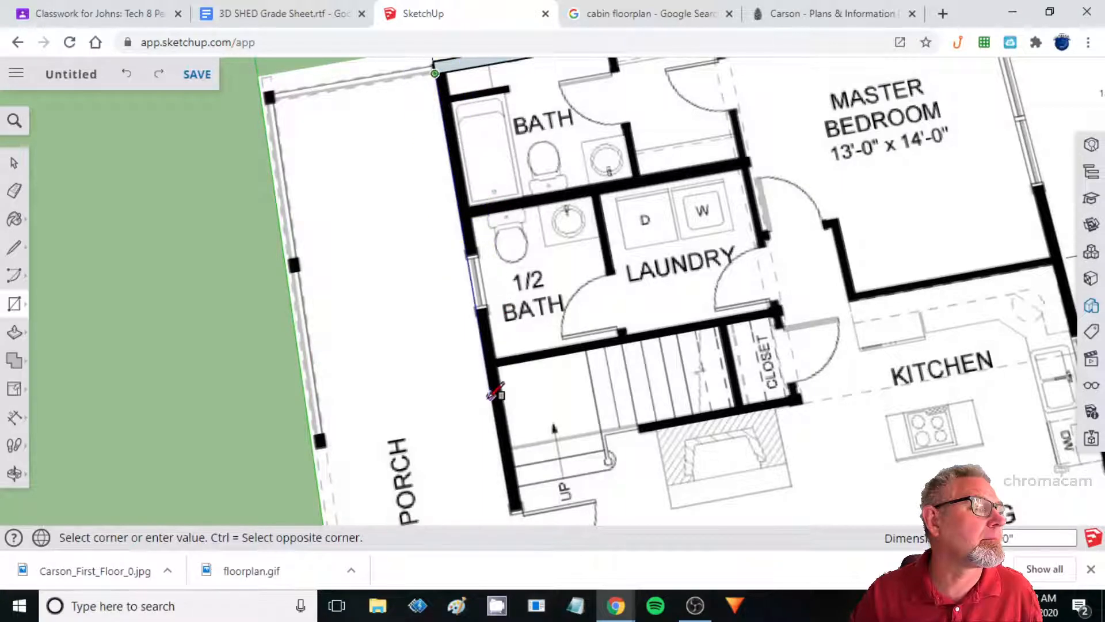
{"action": "middle_click_drag", "start_coordinate": [513, 386], "coordinate": [672, 328]}
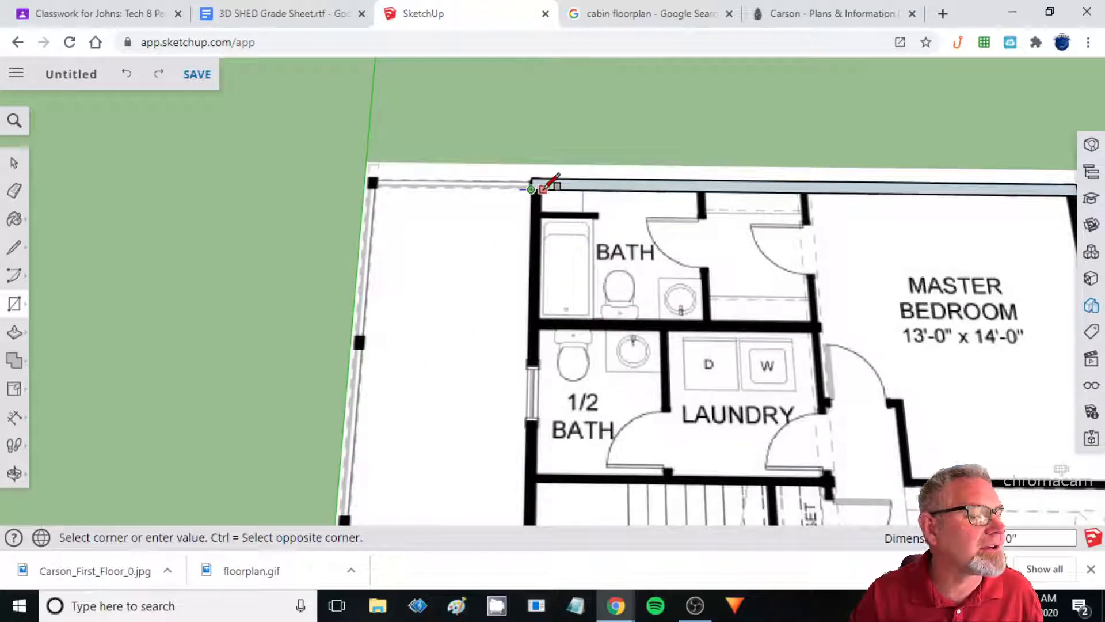
{"action": "scroll", "coordinate": [544, 188], "scroll_direction": "up", "scroll_amount": 5}
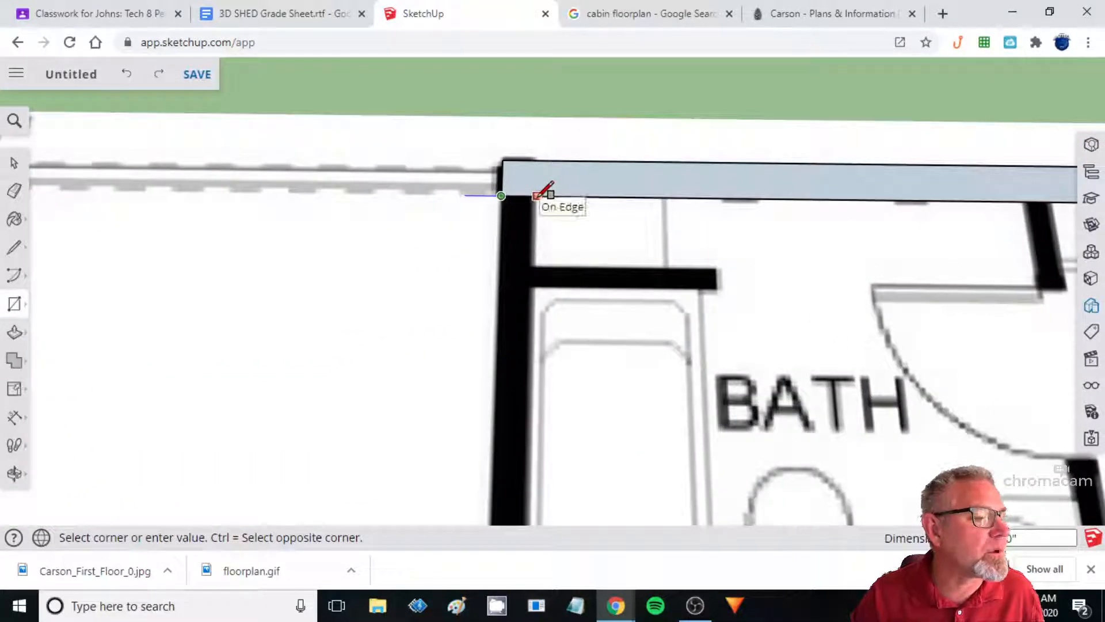
{"action": "left_click", "coordinate": [534, 196]}
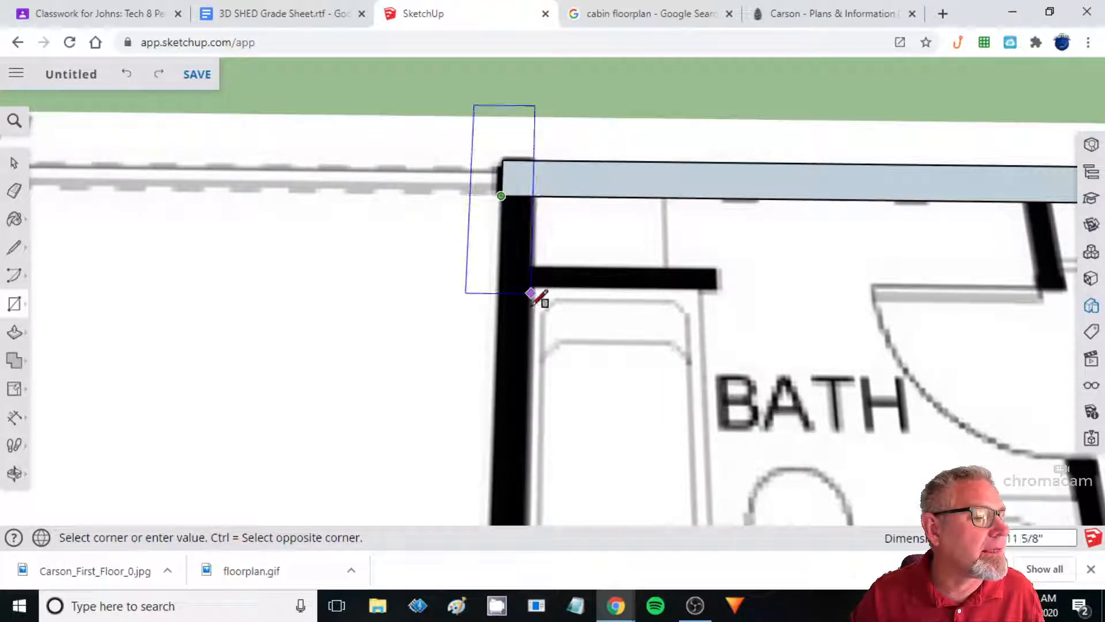
{"action": "scroll", "coordinate": [545, 316], "scroll_direction": "down", "scroll_amount": 1}
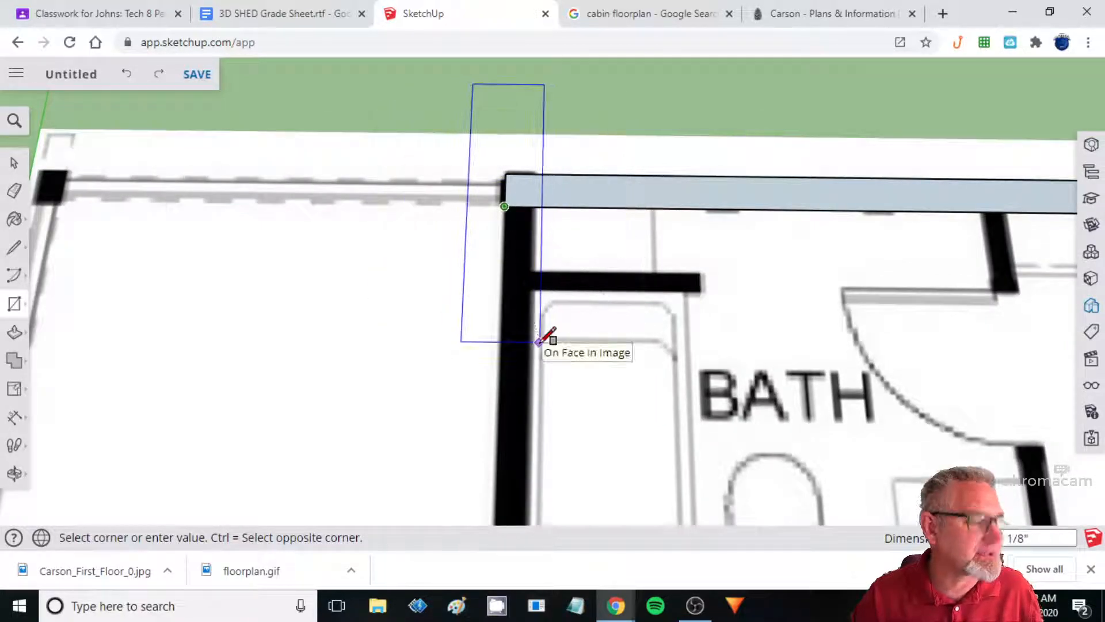
{"action": "key", "text": "Escape"}
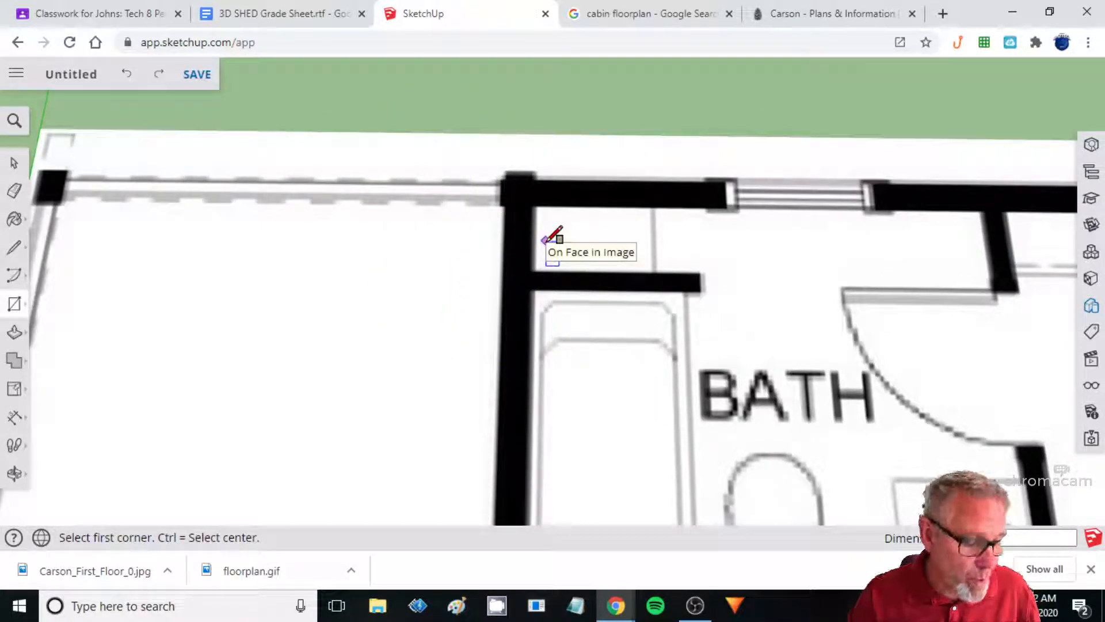
{"action": "key", "text": "ctrl"}
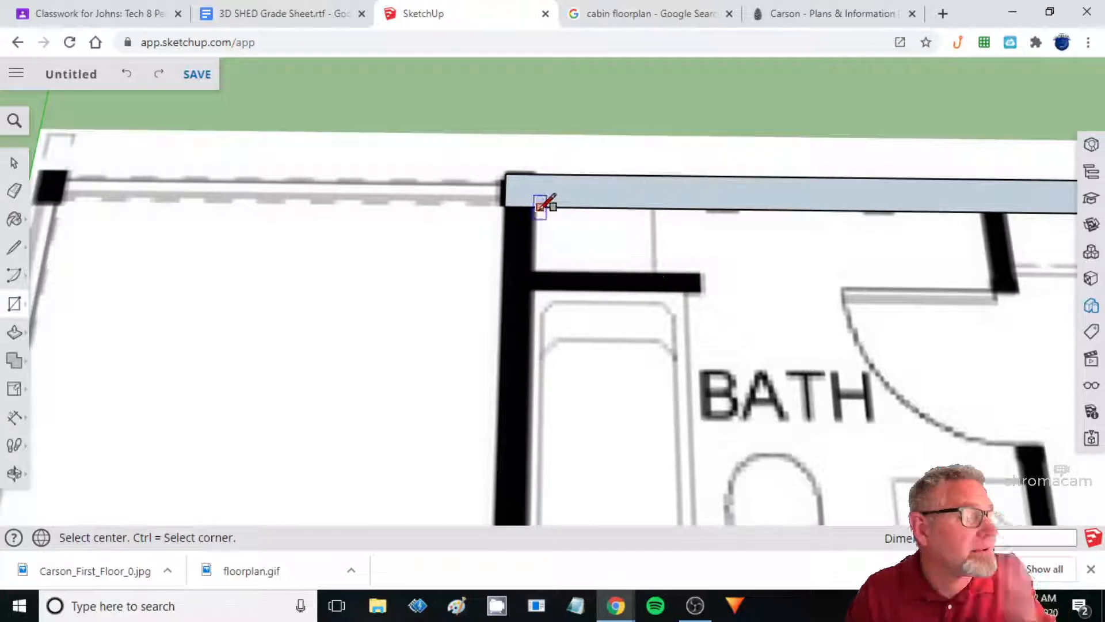
{"action": "left_click", "coordinate": [505, 205]}
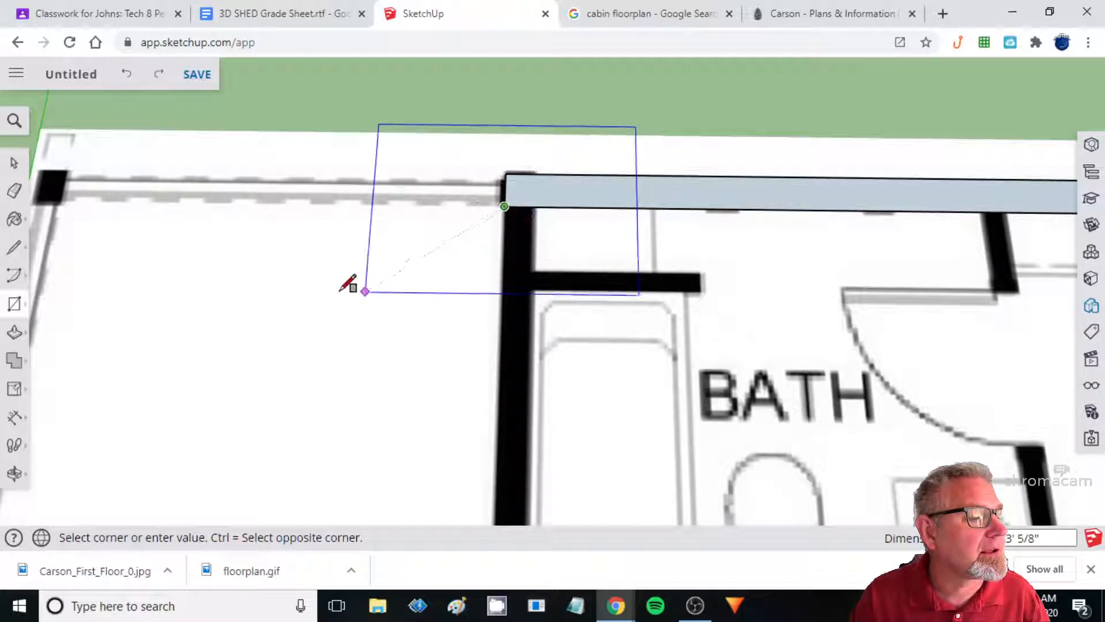
{"action": "right_click", "coordinate": [520, 223]}
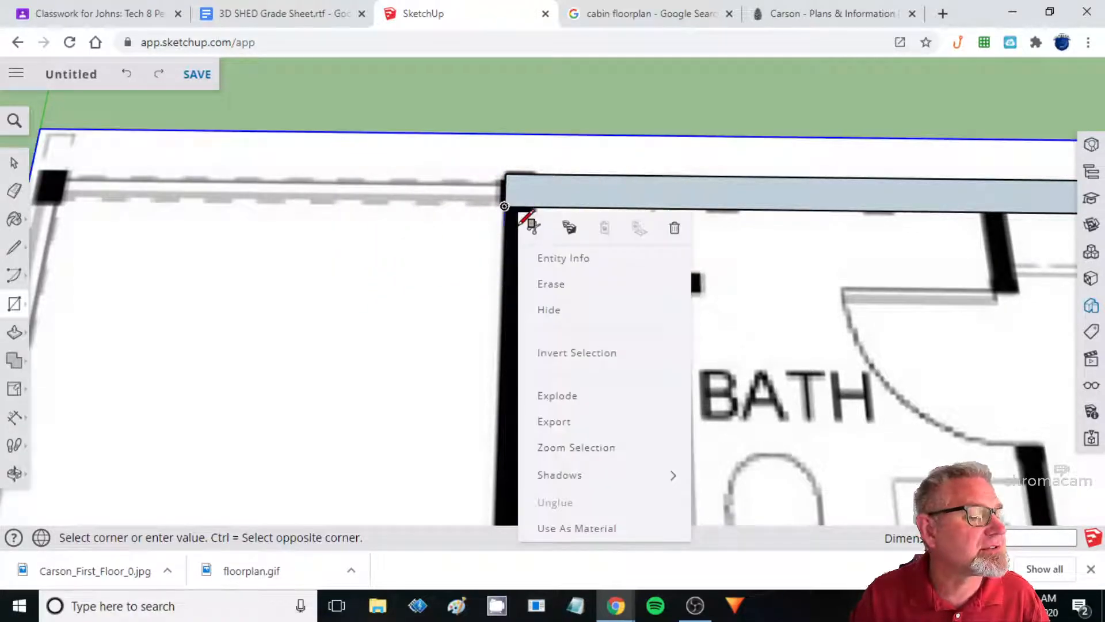
{"action": "left_click", "coordinate": [472, 224]}
{"action": "key", "text": "ctrl+z"}
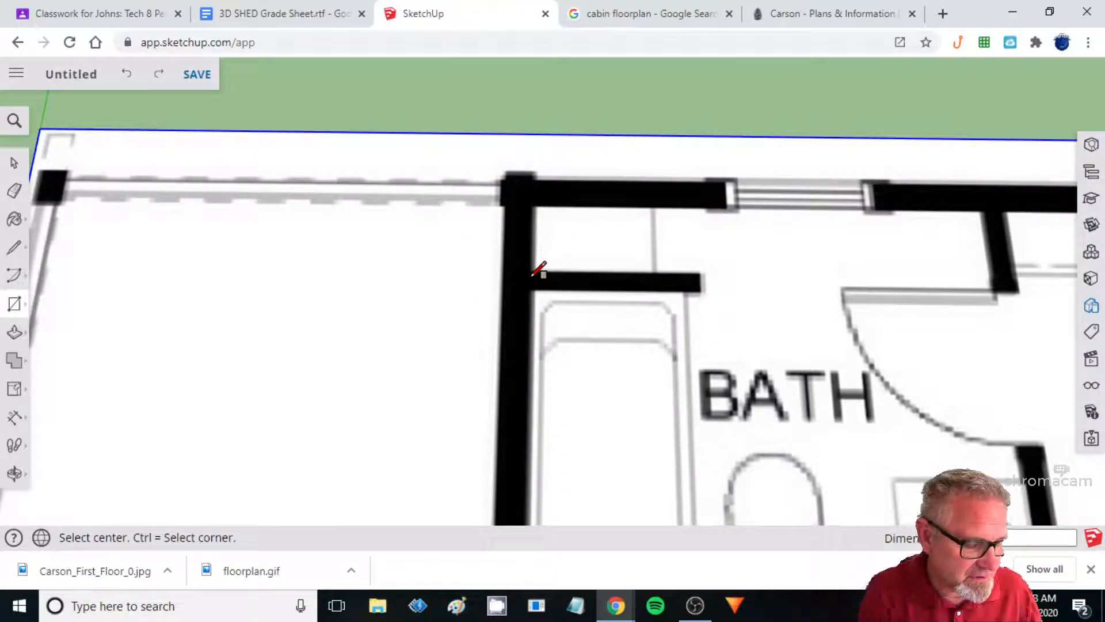
{"action": "key", "text": "ctrl+y"}
{"action": "scroll", "coordinate": [525, 275], "scroll_direction": "down", "scroll_amount": 1}
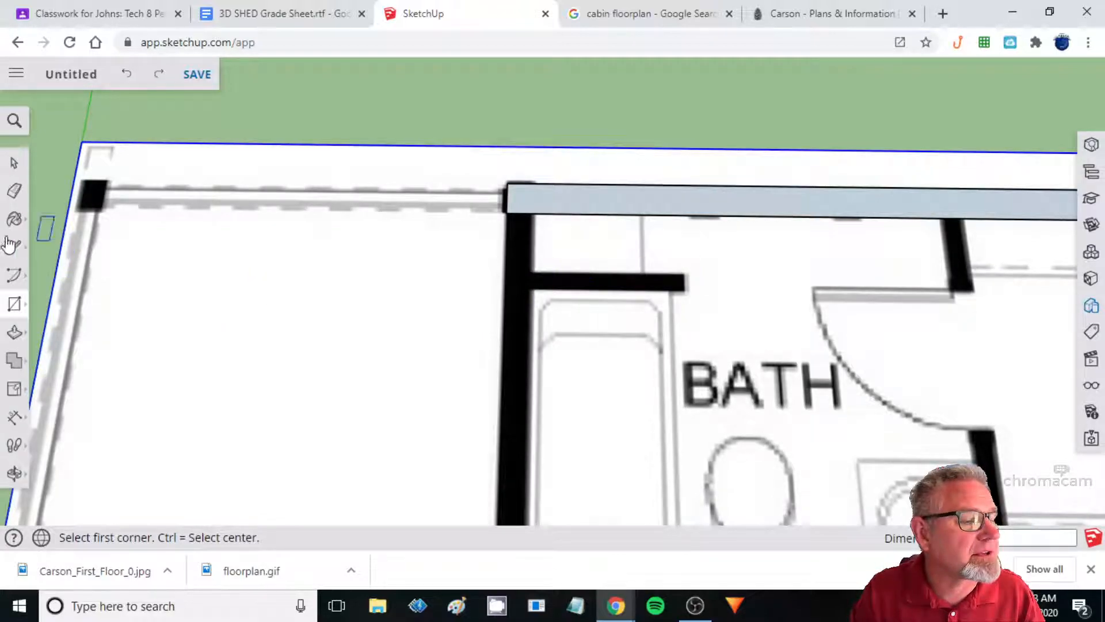
Draw a corner-to-corner rectangle over the full left exterior wall, from the rear wall rectangle's inner edge to the great room's front corner.
{"action": "mouse_move", "coordinate": [15, 303]}
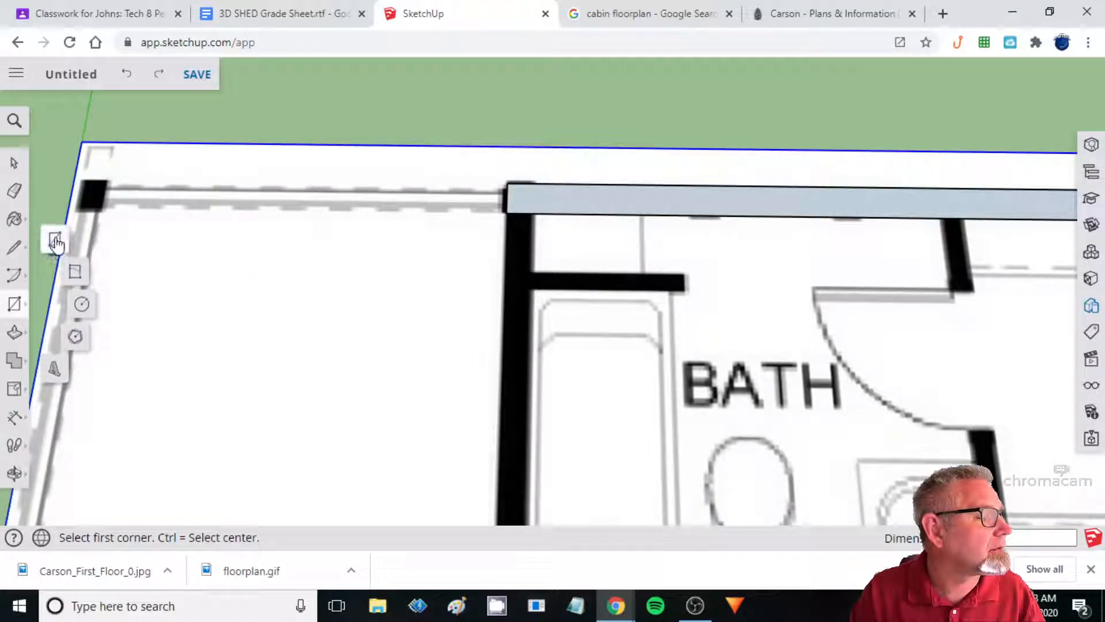
{"action": "left_click", "coordinate": [55, 241]}
{"action": "left_click", "coordinate": [506, 213]}
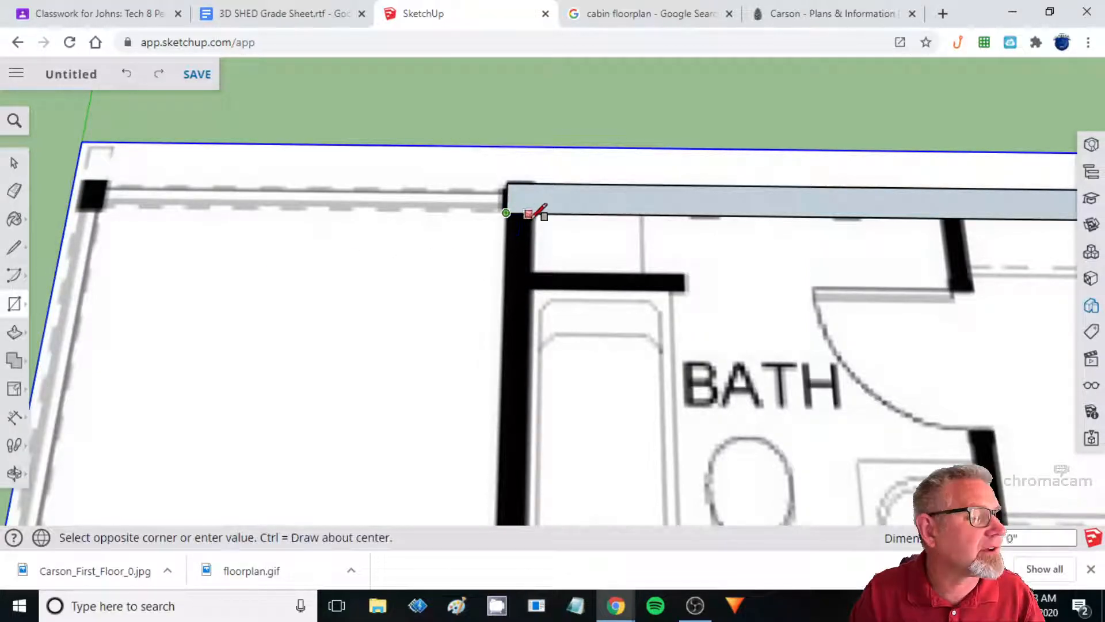
{"action": "scroll", "coordinate": [530, 377], "scroll_direction": "down", "scroll_amount": 4}
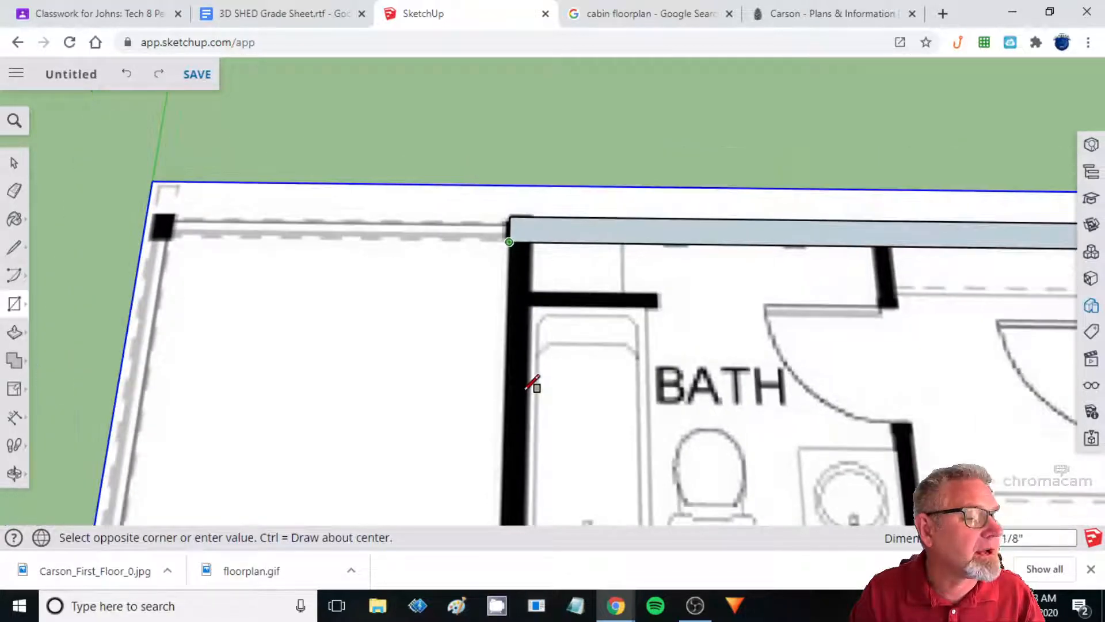
{"action": "scroll", "coordinate": [530, 391], "scroll_direction": "down", "scroll_amount": 3}
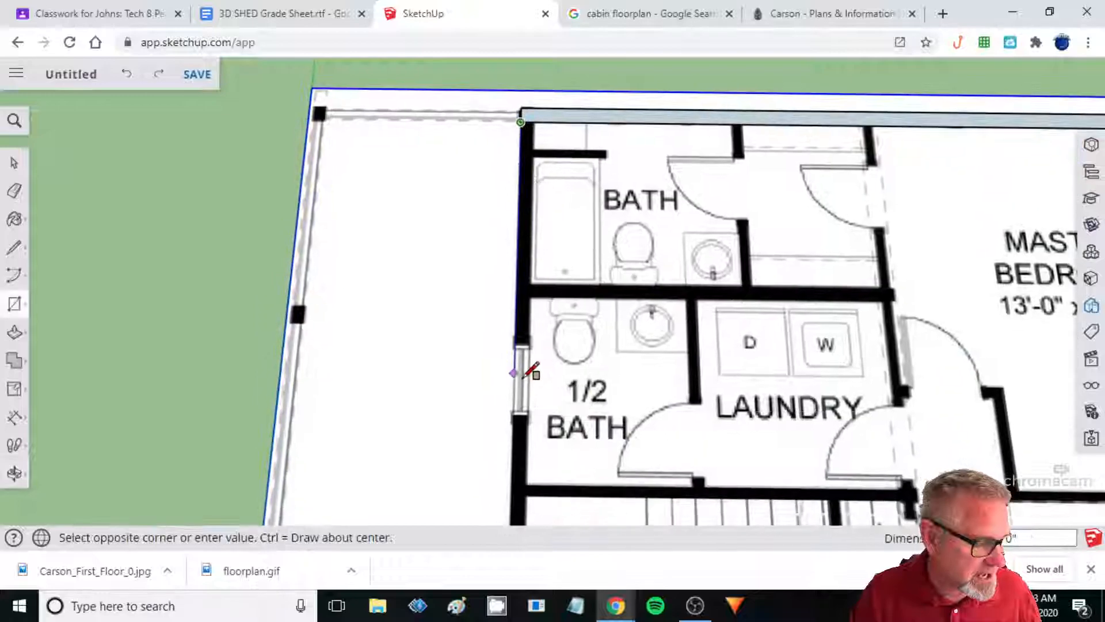
{"action": "scroll", "coordinate": [526, 402], "scroll_direction": "down", "scroll_amount": 3}
{"action": "middle_click_drag", "start_coordinate": [538, 415], "coordinate": [516, 367]}
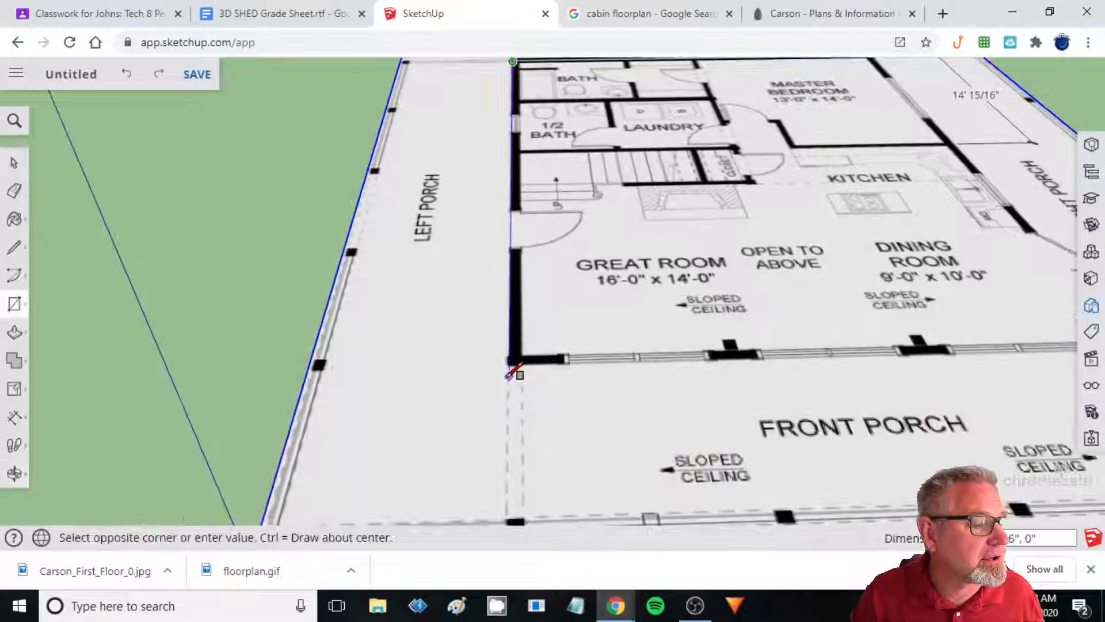
{"action": "scroll", "coordinate": [519, 362], "scroll_direction": "up", "scroll_amount": 4}
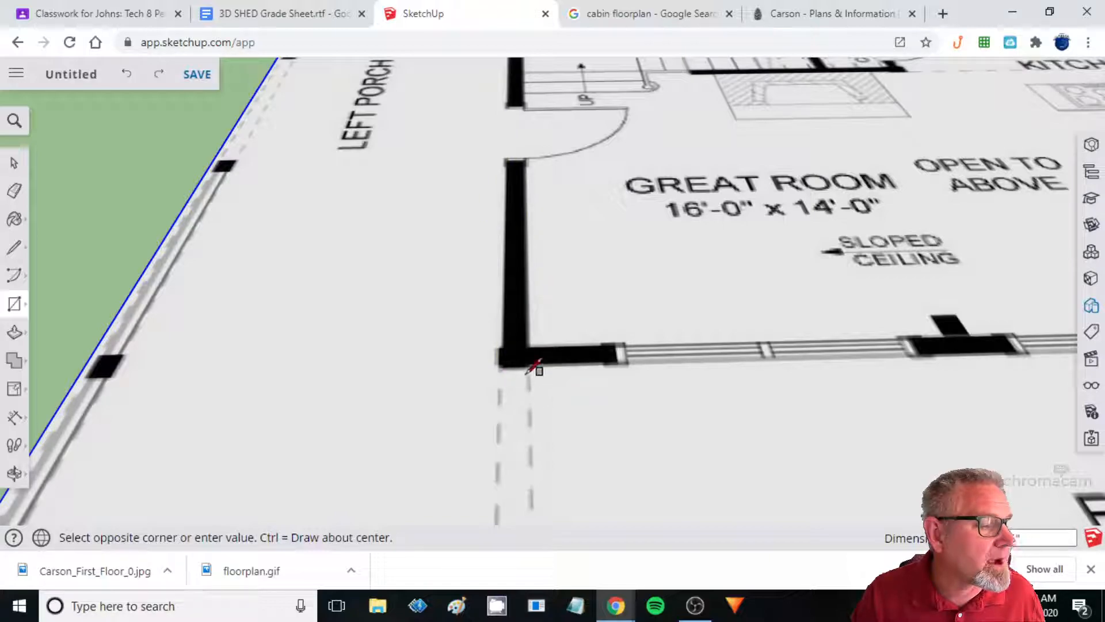
{"action": "scroll", "coordinate": [538, 368], "scroll_direction": "up", "scroll_amount": 2}
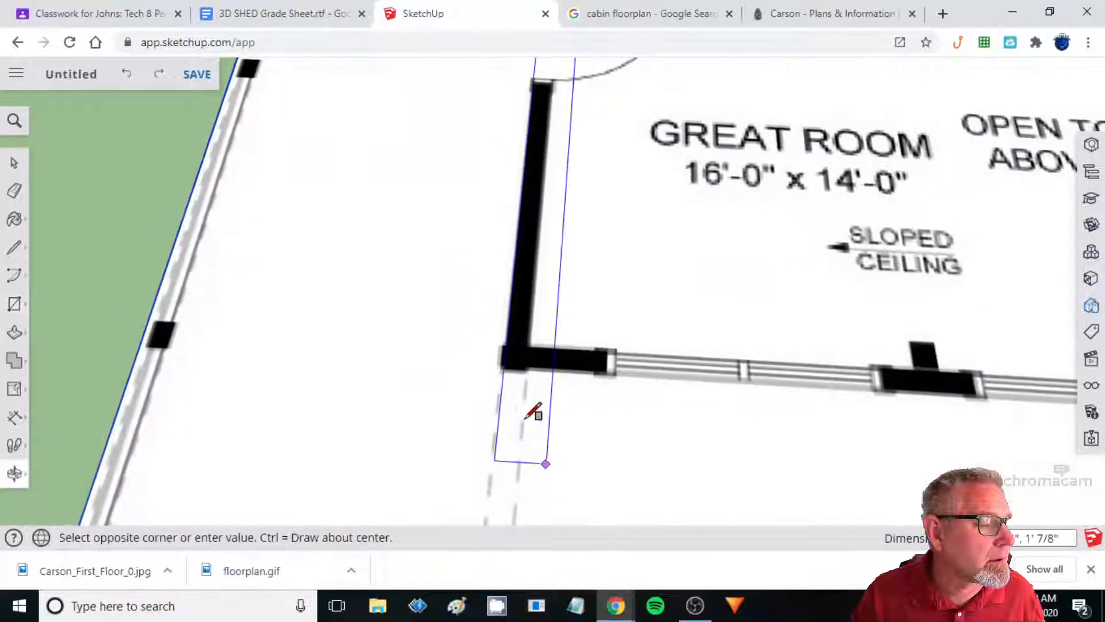
{"action": "left_click", "coordinate": [525, 366]}
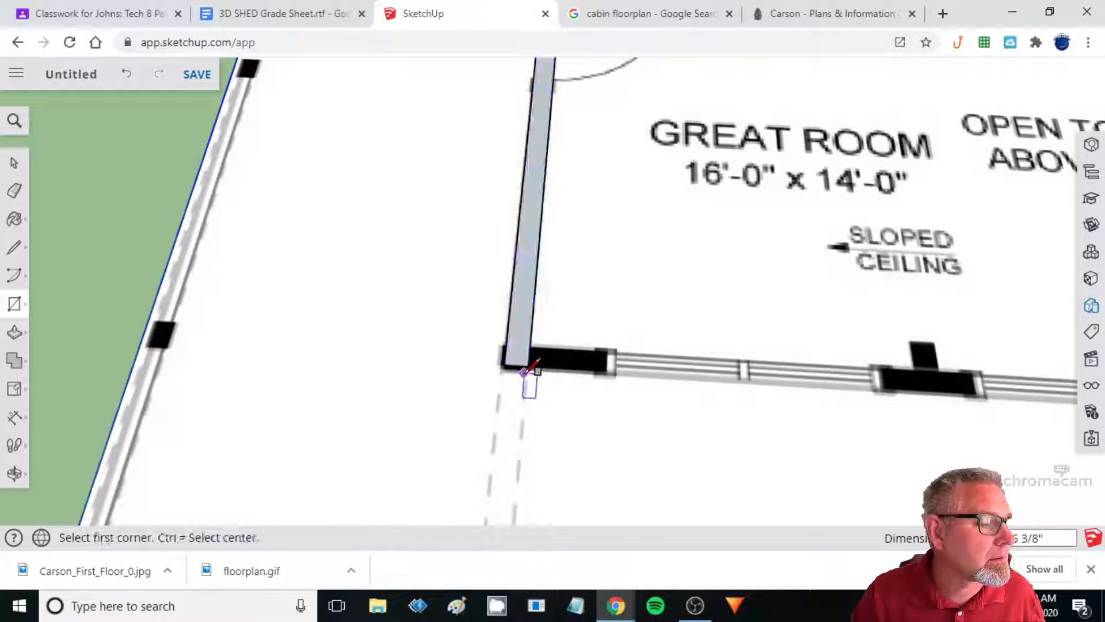
Draw a rectangle over the full front exterior wall, from the left wall rectangle's outer end to the dining room's outer corner.
{"action": "scroll", "coordinate": [525, 374], "scroll_direction": "down", "scroll_amount": 2}
{"action": "middle_click_drag", "start_coordinate": [572, 360], "coordinate": [628, 416]}
{"action": "scroll", "coordinate": [654, 296], "scroll_direction": "down", "scroll_amount": 3}
{"action": "middle_click_drag", "start_coordinate": [674, 230], "coordinate": [633, 215], "text": "shift"}
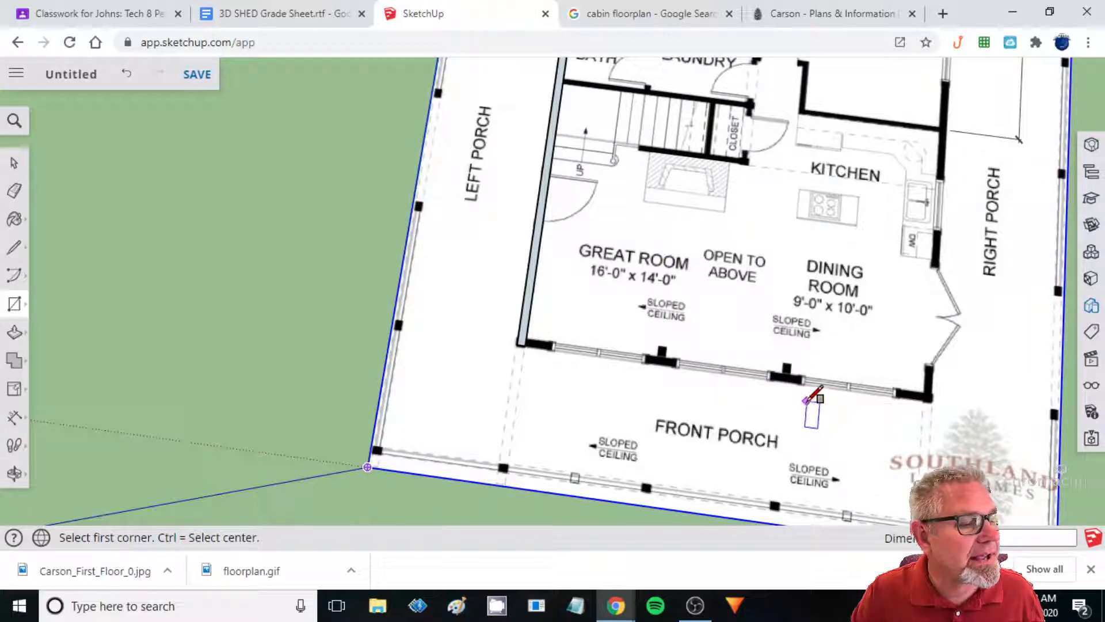
{"action": "mouse_move", "coordinate": [806, 399]}
{"action": "middle_mouse_down"}
{"action": "mouse_move", "coordinate": [826, 390]}
{"action": "mouse_move", "coordinate": [814, 403]}
{"action": "mouse_move", "coordinate": [793, 374]}
{"action": "mouse_move", "coordinate": [484, 346]}
{"action": "mouse_move", "coordinate": [685, 441]}
{"action": "mouse_move", "coordinate": [656, 370]}
{"action": "mouse_move", "coordinate": [638, 264]}
{"action": "mouse_move", "coordinate": [636, 327]}
{"action": "mouse_move", "coordinate": [506, 112]}
{"action": "mouse_move", "coordinate": [541, 145]}
{"action": "mouse_move", "coordinate": [549, 182]}
{"action": "mouse_move", "coordinate": [609, 225]}
{"action": "mouse_move", "coordinate": [490, 118]}
{"action": "middle_mouse_up"}
{"action": "scroll", "coordinate": [504, 115], "scroll_direction": "up", "scroll_amount": 3}
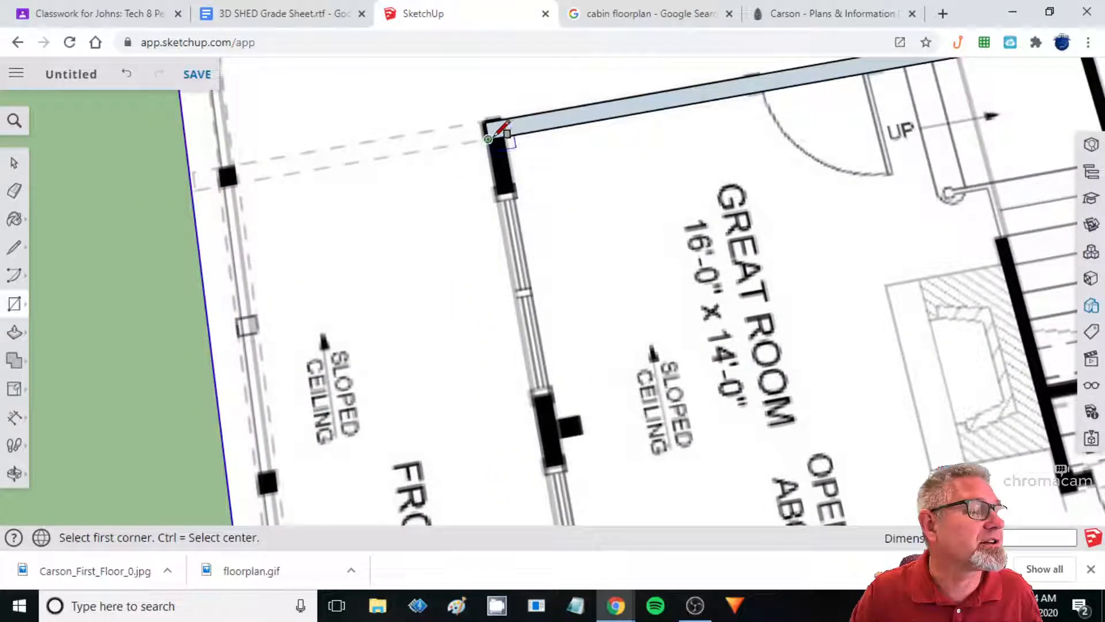
{"action": "left_click", "coordinate": [488, 139]}
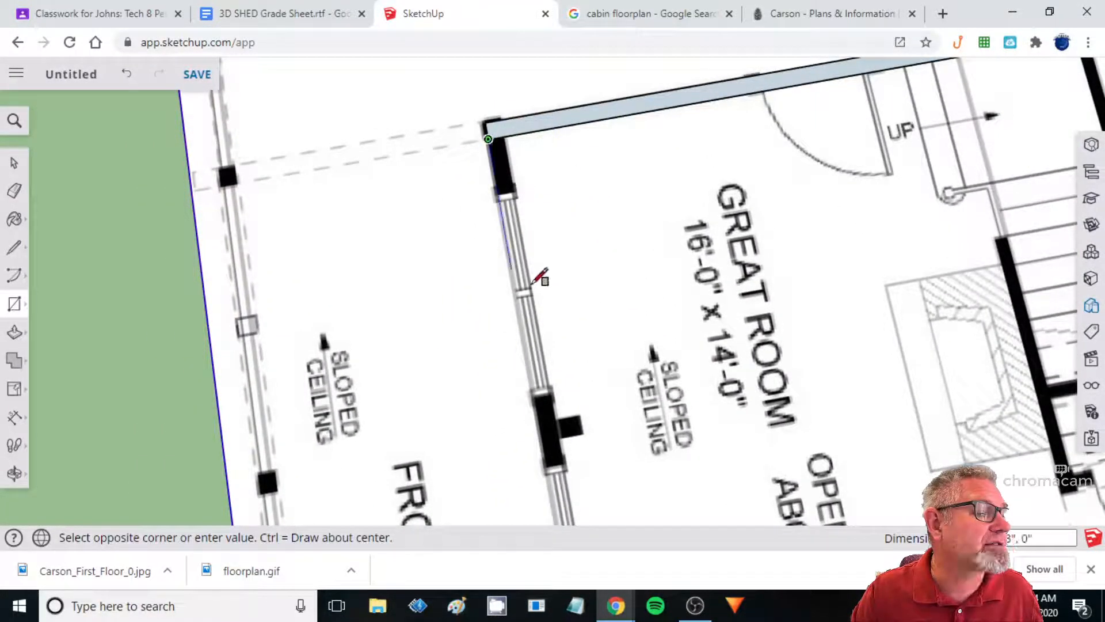
{"action": "scroll", "coordinate": [540, 276], "scroll_direction": "down", "scroll_amount": 5}
{"action": "middle_click_drag", "start_coordinate": [552, 419], "coordinate": [533, 353]}
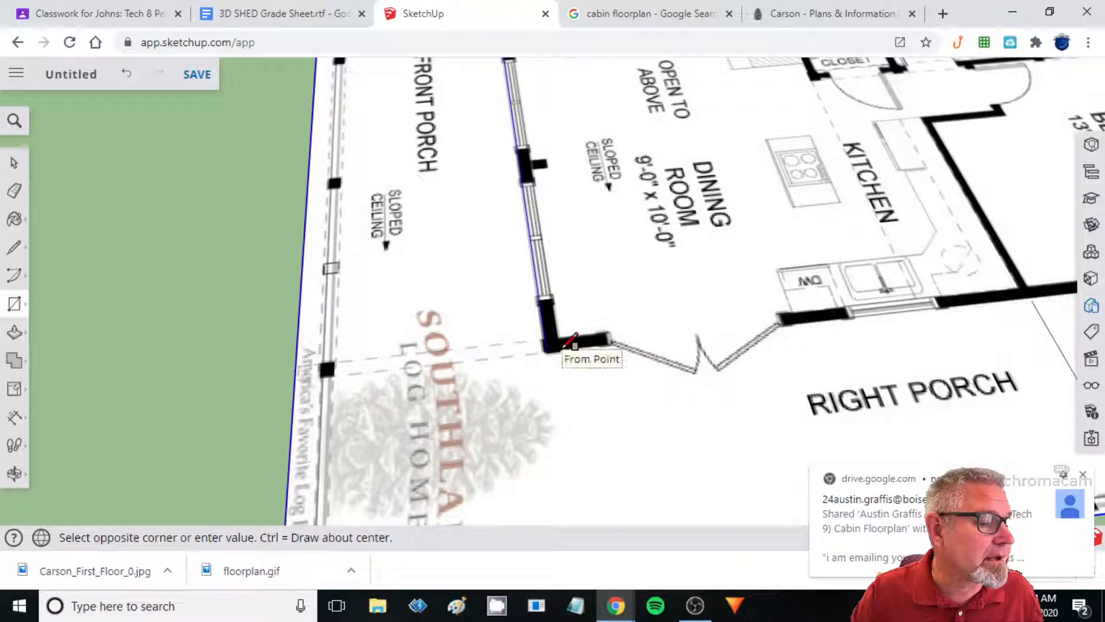
{"action": "scroll", "coordinate": [571, 340], "scroll_direction": "up", "scroll_amount": 4}
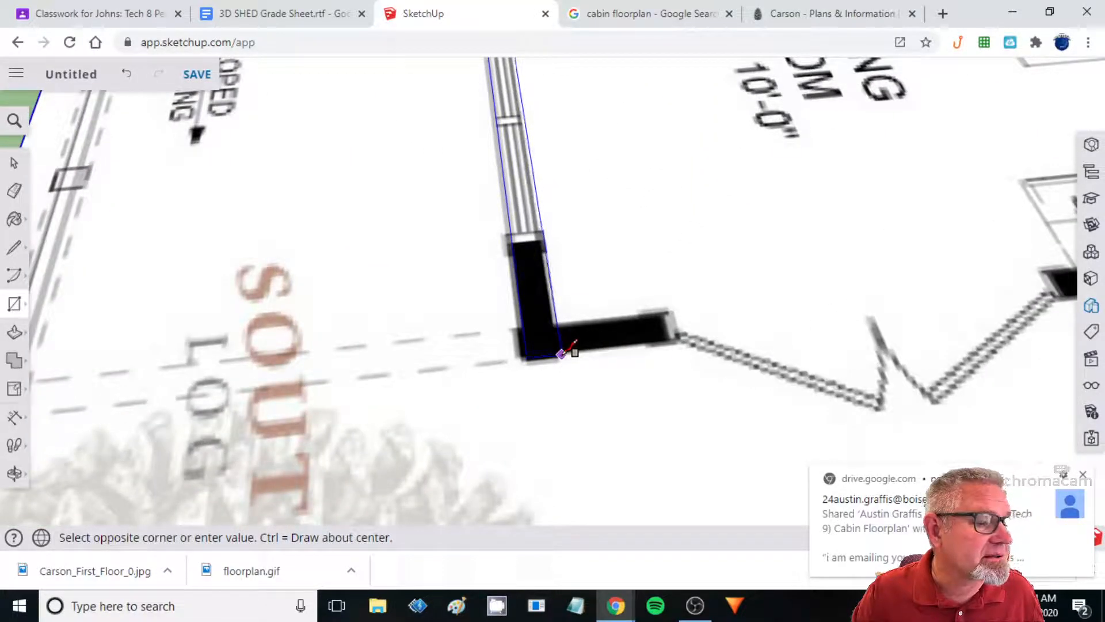
{"action": "left_click", "coordinate": [561, 349]}
Draw a rectangle over the right exterior wall, from the rear wall rectangle's outer corner to the double-door opening beside the kitchen.
{"action": "middle_click_drag", "start_coordinate": [563, 350], "coordinate": [662, 381]}
{"action": "scroll", "coordinate": [662, 381], "scroll_direction": "down", "scroll_amount": 3}
{"action": "mouse_move", "coordinate": [641, 341]}
{"action": "middle_mouse_down"}
{"action": "mouse_move", "coordinate": [649, 330]}
{"action": "mouse_move", "coordinate": [586, 458]}
{"action": "middle_mouse_up"}
{"action": "scroll", "coordinate": [666, 291], "scroll_direction": "down", "scroll_amount": 4}
{"action": "middle_click_drag", "start_coordinate": [565, 390], "coordinate": [547, 405], "text": "shift"}
{"action": "middle_click_drag", "start_coordinate": [470, 397], "coordinate": [391, 403], "text": "shift"}
{"action": "mouse_move", "coordinate": [527, 266]}
{"action": "middle_mouse_down"}
{"action": "mouse_move", "coordinate": [512, 274]}
{"action": "mouse_move", "coordinate": [529, 277]}
{"action": "middle_mouse_up"}
{"action": "scroll", "coordinate": [521, 283], "scroll_direction": "down", "scroll_amount": 2}
{"action": "scroll", "coordinate": [560, 87], "scroll_direction": "up", "scroll_amount": 5}
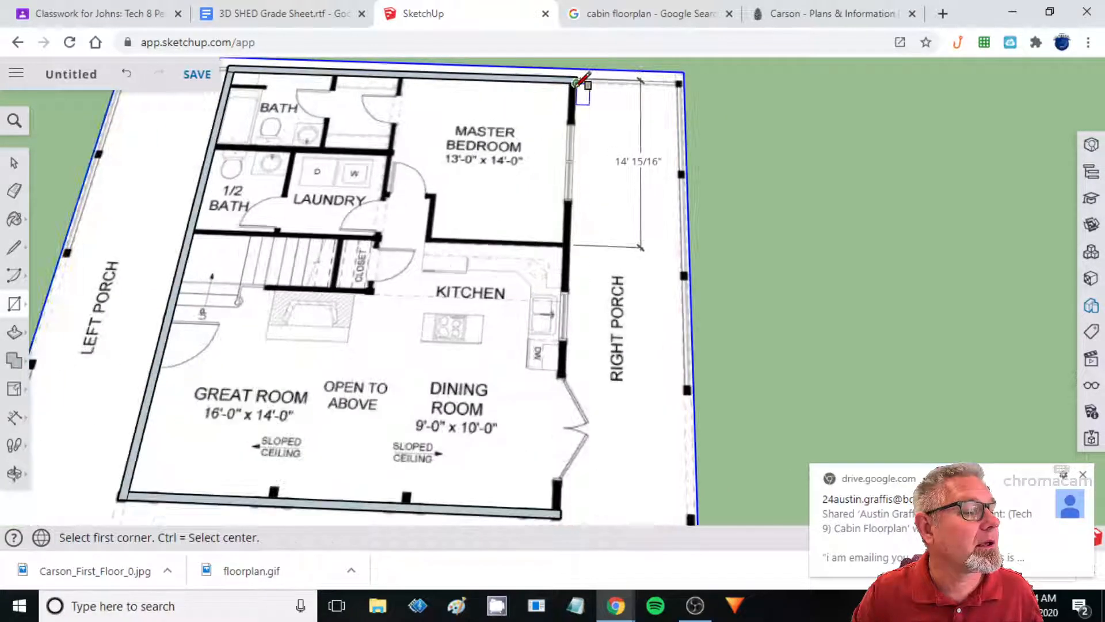
{"action": "left_click", "coordinate": [570, 73]}
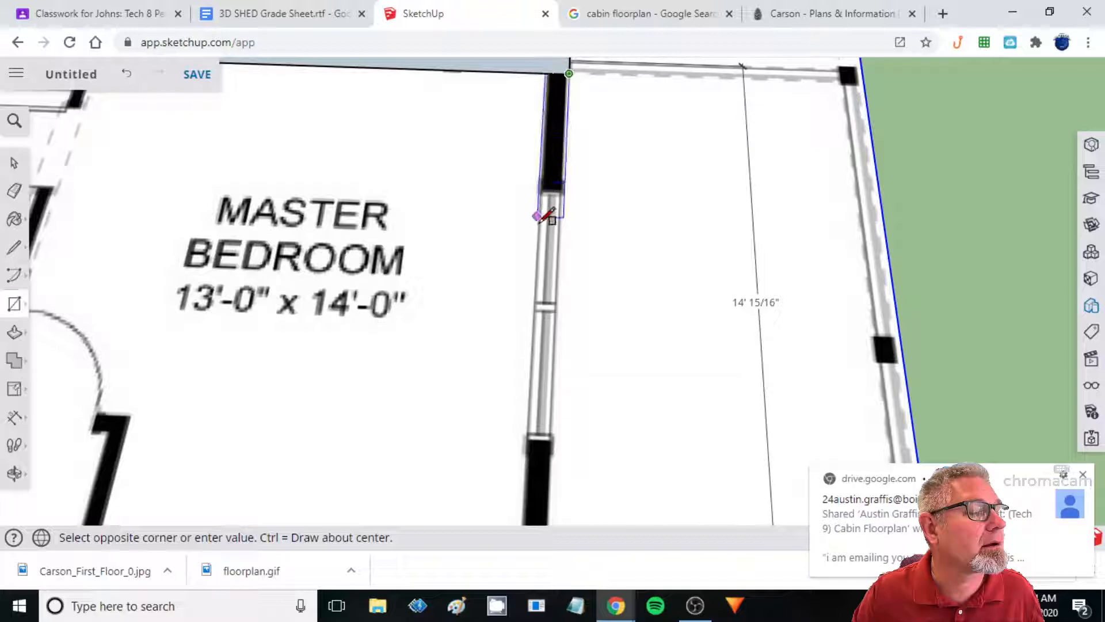
{"action": "scroll", "coordinate": [547, 214], "scroll_direction": "down", "scroll_amount": 4}
{"action": "middle_click_drag", "start_coordinate": [553, 284], "coordinate": [548, 357]}
{"action": "scroll", "coordinate": [561, 285], "scroll_direction": "up", "scroll_amount": 3}
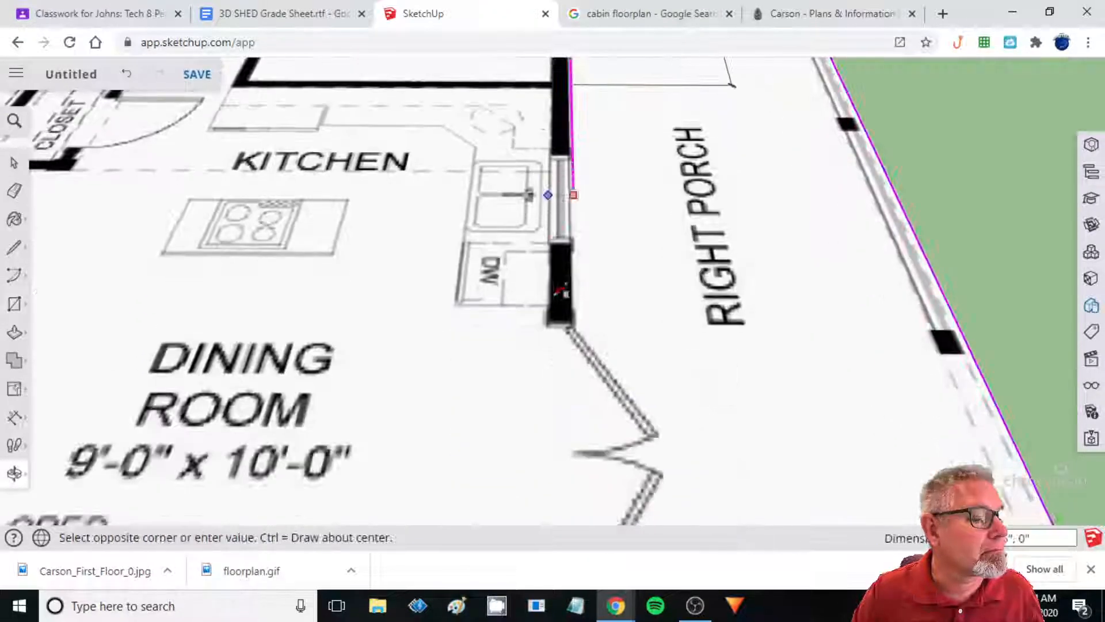
{"action": "scroll", "coordinate": [561, 311], "scroll_direction": "up", "scroll_amount": 3}
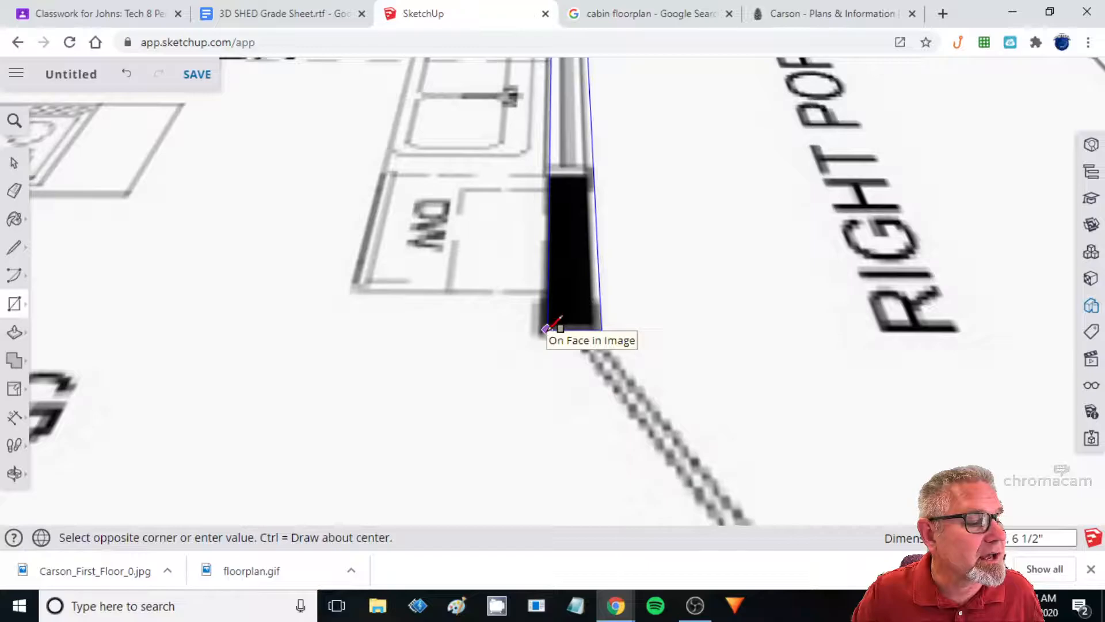
{"action": "left_click", "coordinate": [547, 328]}
Draw a rectangle across the dining room's double-door opening, from the front wall rectangle's outer corner to the end of the right wall rectangle.
{"action": "scroll", "coordinate": [629, 305], "scroll_direction": "down", "scroll_amount": 3}
{"action": "middle_click_drag", "start_coordinate": [629, 305], "coordinate": [491, 434]}
{"action": "scroll", "coordinate": [562, 242], "scroll_direction": "up", "scroll_amount": 5}
{"action": "scroll", "coordinate": [556, 248], "scroll_direction": "down", "scroll_amount": 5}
{"action": "scroll", "coordinate": [511, 313], "scroll_direction": "down", "scroll_amount": 3}
{"action": "scroll", "coordinate": [484, 380], "scroll_direction": "up", "scroll_amount": 2}
{"action": "scroll", "coordinate": [483, 397], "scroll_direction": "down", "scroll_amount": 3}
{"action": "scroll", "coordinate": [507, 461], "scroll_direction": "up", "scroll_amount": 2}
{"action": "middle_click_drag", "start_coordinate": [514, 474], "coordinate": [526, 434]}
{"action": "scroll", "coordinate": [508, 436], "scroll_direction": "up", "scroll_amount": 2}
{"action": "scroll", "coordinate": [525, 434], "scroll_direction": "up", "scroll_amount": 2}
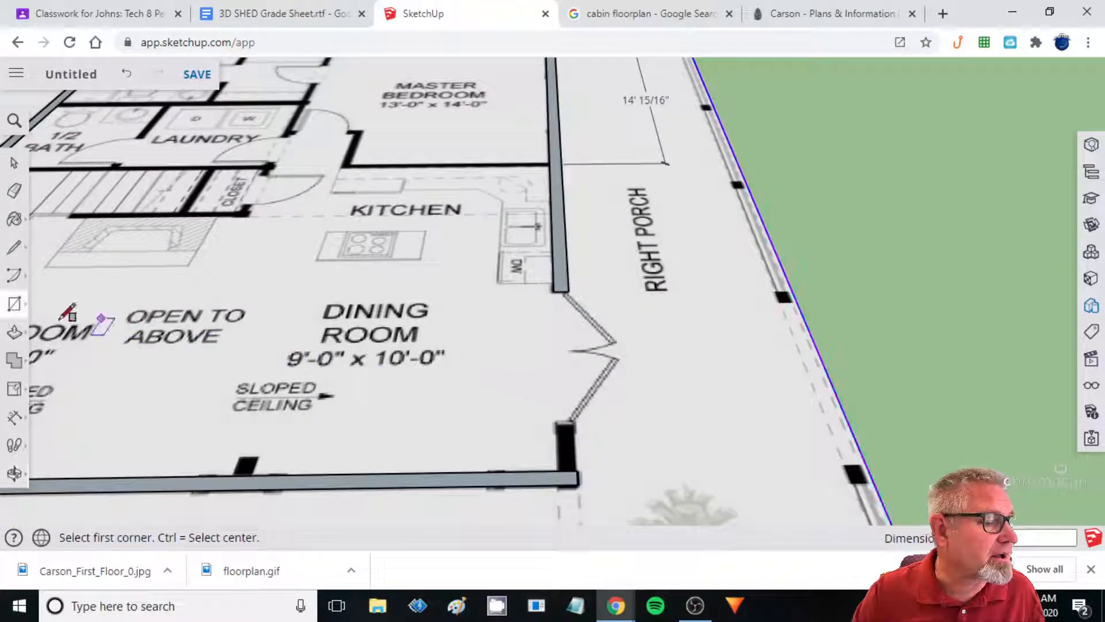
{"action": "left_click", "coordinate": [576, 471]}
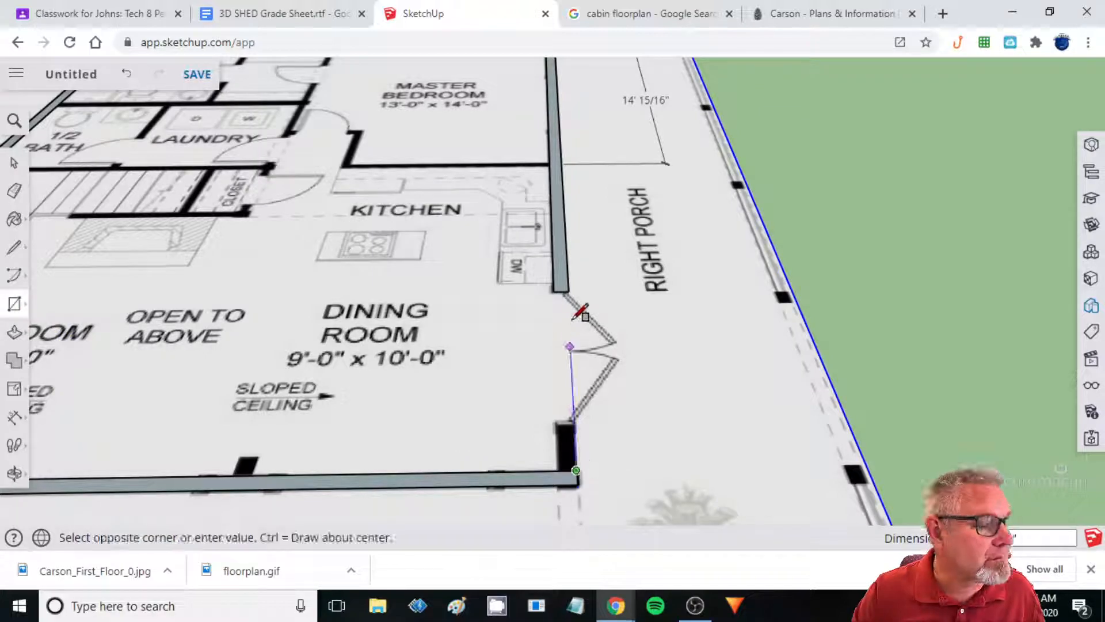
{"action": "left_click", "coordinate": [578, 284]}
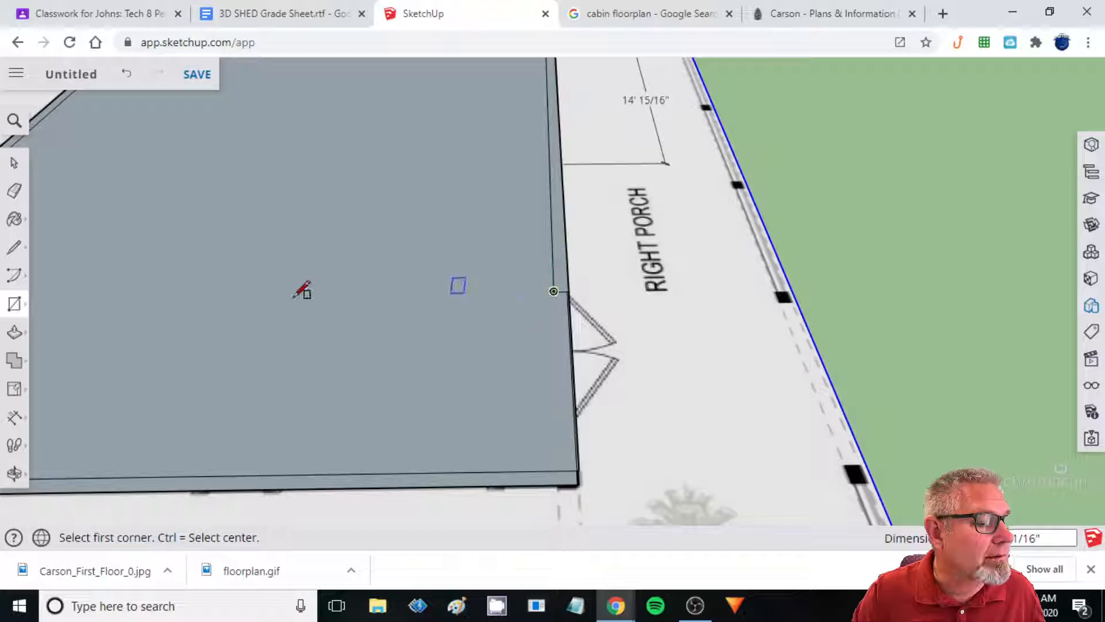
Draw a line from the inner end corner of the right wall rectangle to the inner edge of the front wall.
{"action": "left_click", "coordinate": [14, 247]}
{"action": "left_click", "coordinate": [553, 290]}
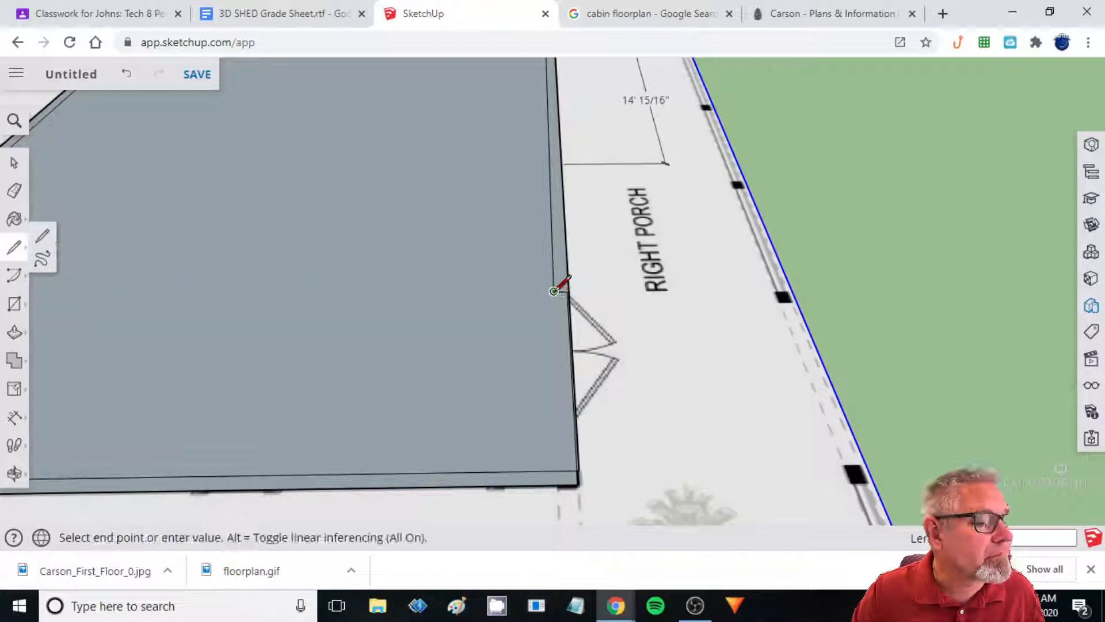
{"action": "left_click", "coordinate": [556, 474]}
Erase the stray edge running along the right exterior wall at the double-door opening and the short line crossing the wall beside it.
{"action": "scroll", "coordinate": [609, 429], "scroll_direction": "up", "scroll_amount": 3}
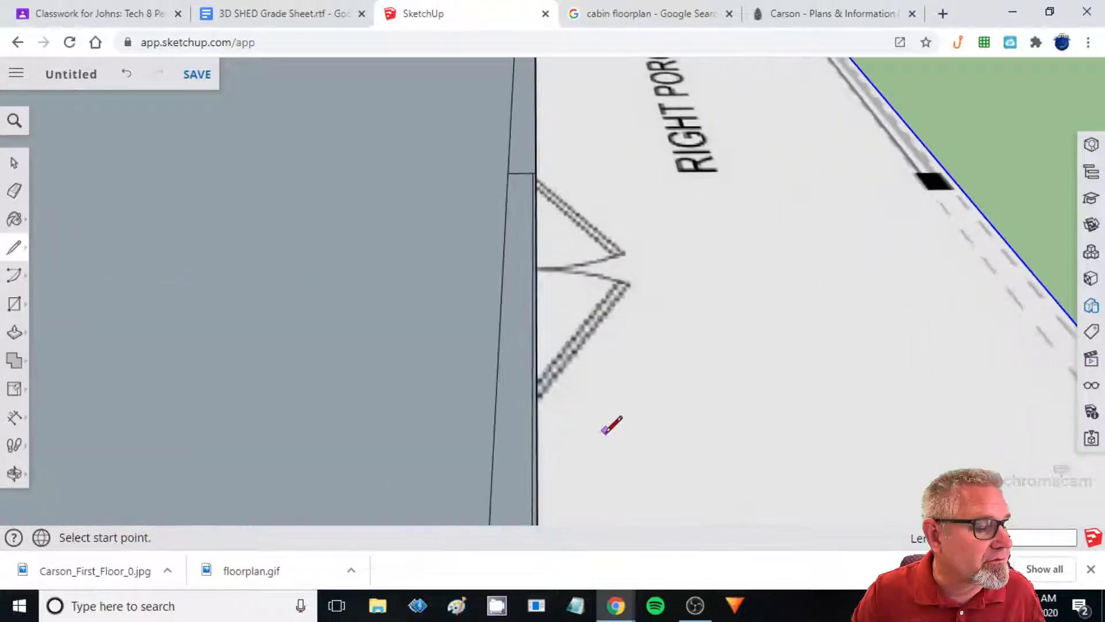
{"action": "middle_click_drag", "start_coordinate": [604, 430], "coordinate": [597, 446]}
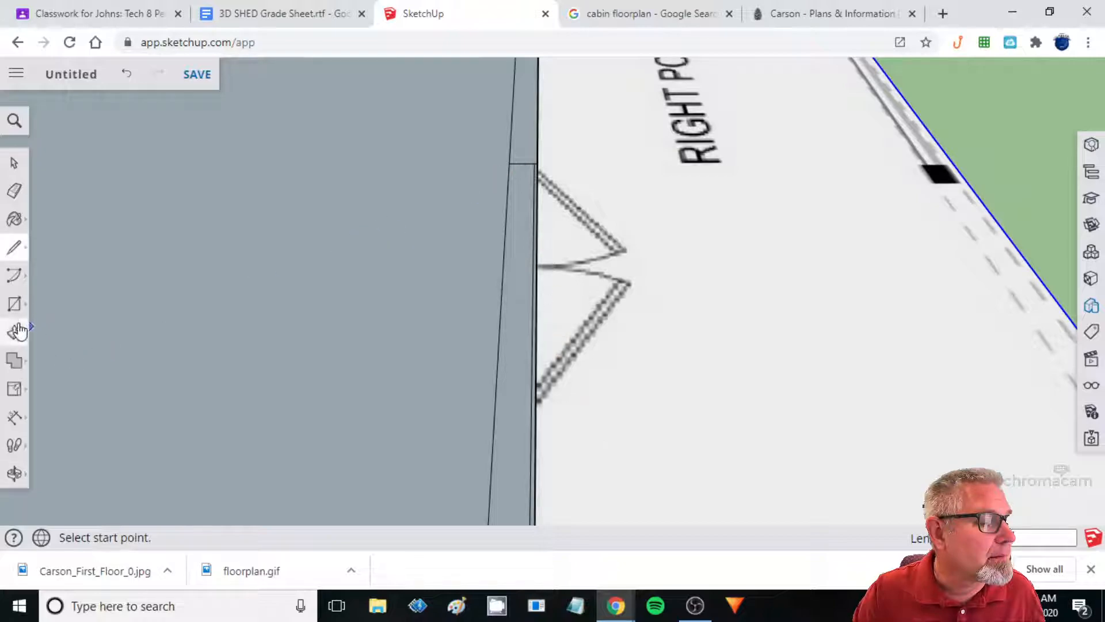
{"action": "key", "text": "e"}
{"action": "scroll", "coordinate": [658, 217], "scroll_direction": "up", "scroll_amount": 3}
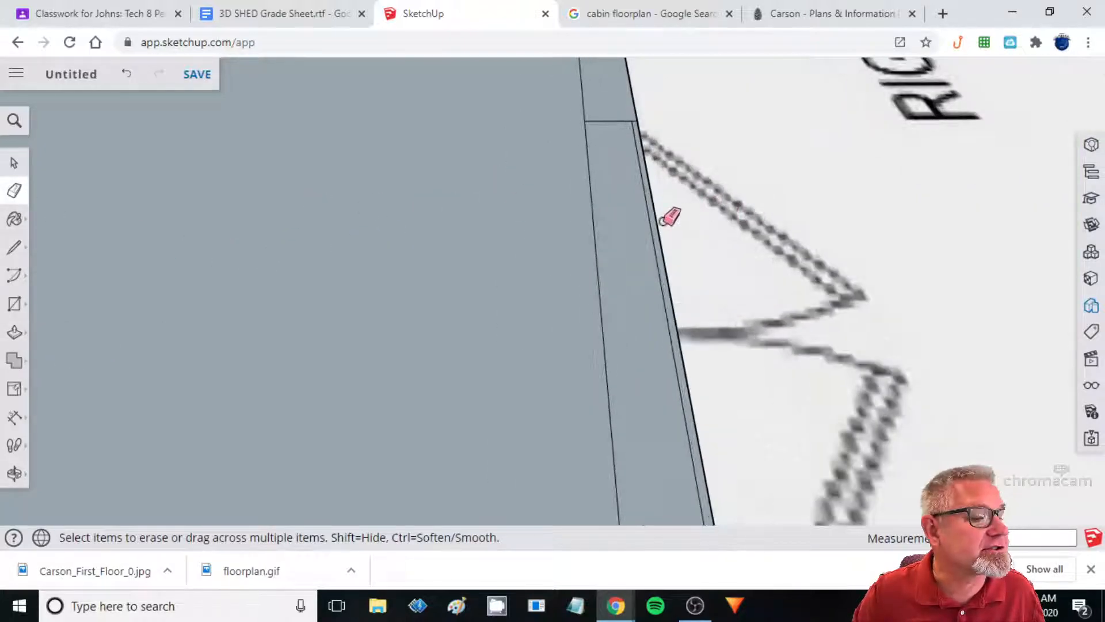
{"action": "left_click", "coordinate": [657, 269]}
{"action": "scroll", "coordinate": [715, 284], "scroll_direction": "down", "scroll_amount": 3}
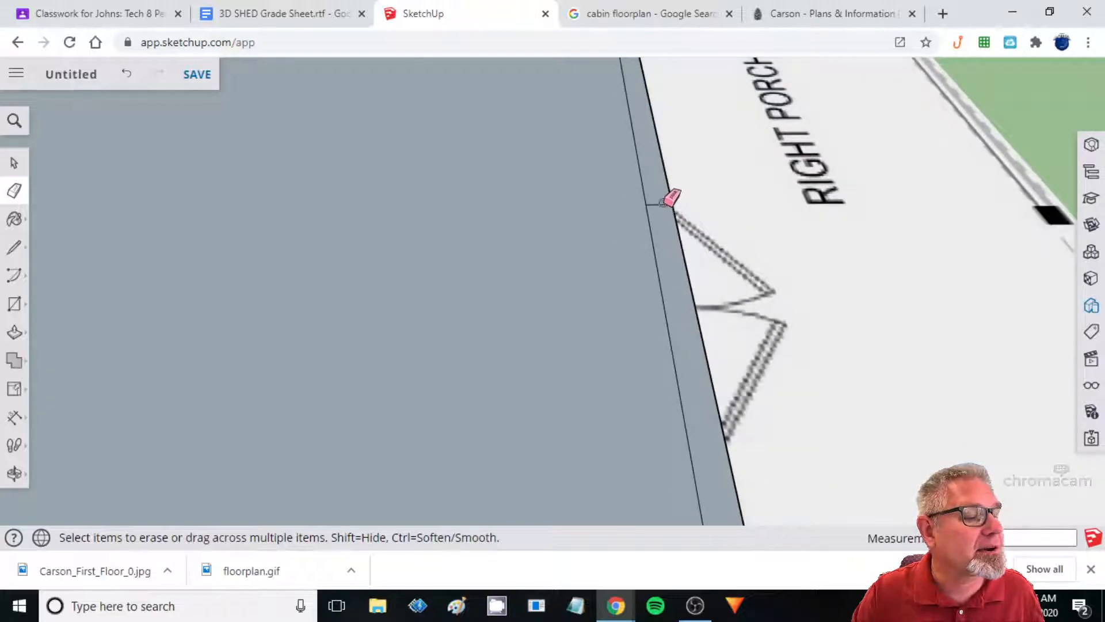
{"action": "scroll", "coordinate": [728, 309], "scroll_direction": "down", "scroll_amount": 4}
{"action": "scroll", "coordinate": [751, 398], "scroll_direction": "up", "scroll_amount": 4}
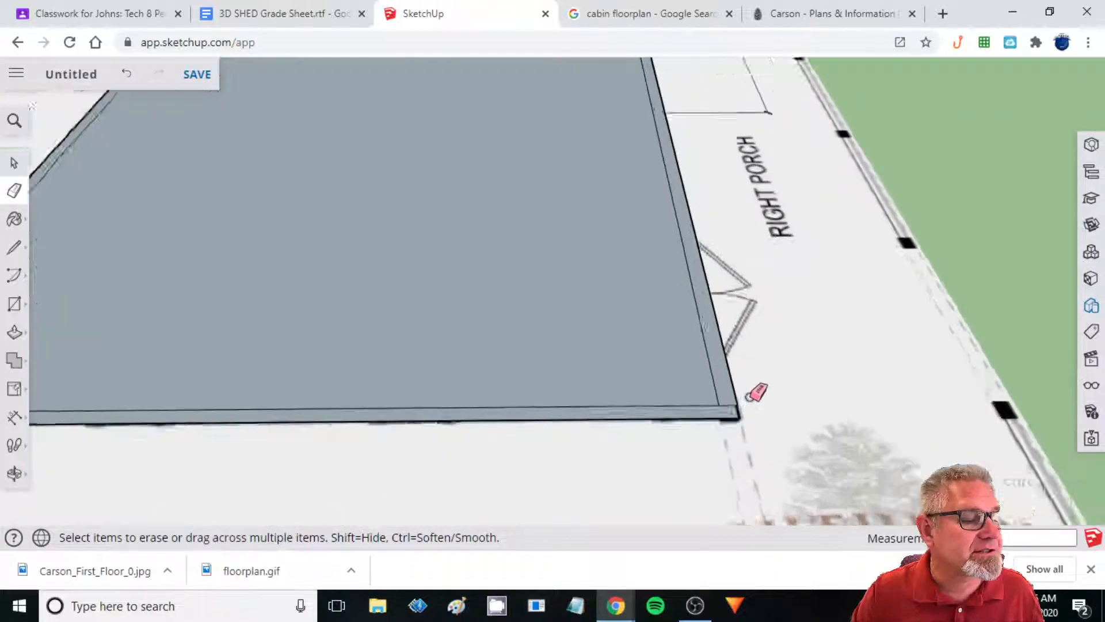
Erase the line dividing the front and right exterior walls at the dining room's outer corner.
{"action": "scroll", "coordinate": [717, 391], "scroll_direction": "up", "scroll_amount": 3}
{"action": "mouse_move", "coordinate": [701, 357]}
{"action": "middle_mouse_down"}
{"action": "mouse_move", "coordinate": [592, 370]}
{"action": "mouse_move", "coordinate": [662, 380]}
{"action": "middle_mouse_up"}
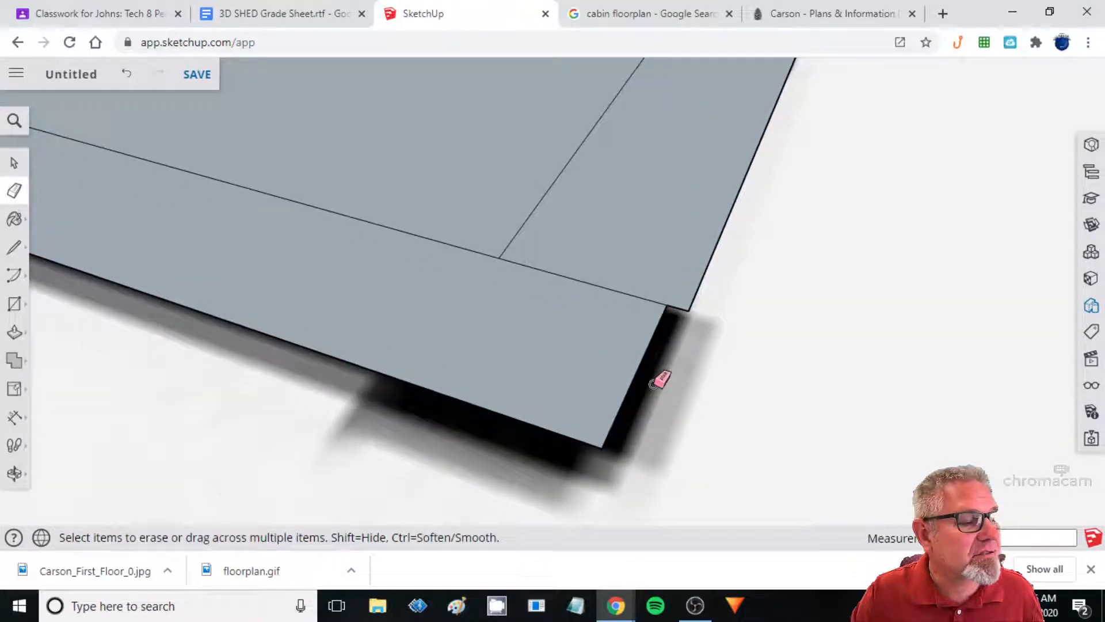
{"action": "left_click", "coordinate": [621, 291]}
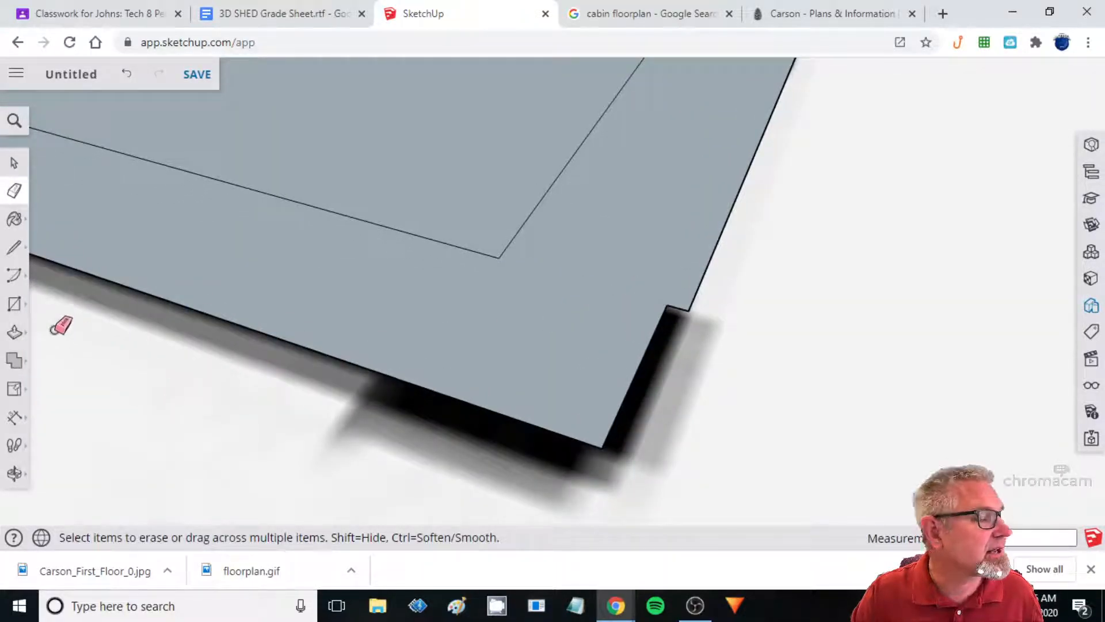
{"action": "left_click", "coordinate": [14, 163]}
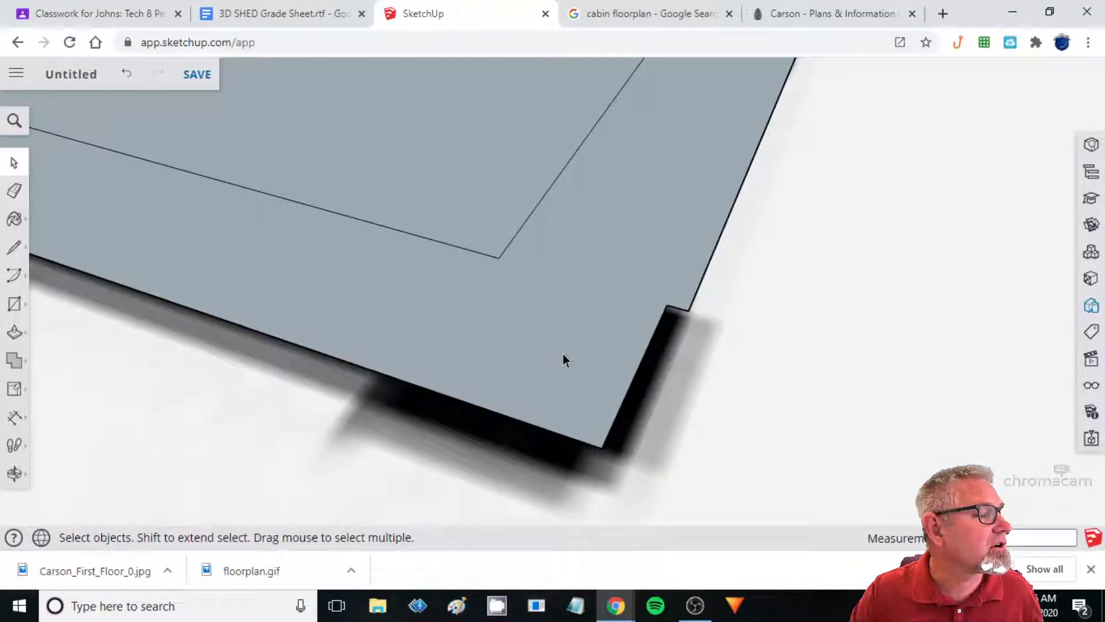
{"action": "left_click", "coordinate": [631, 377]}
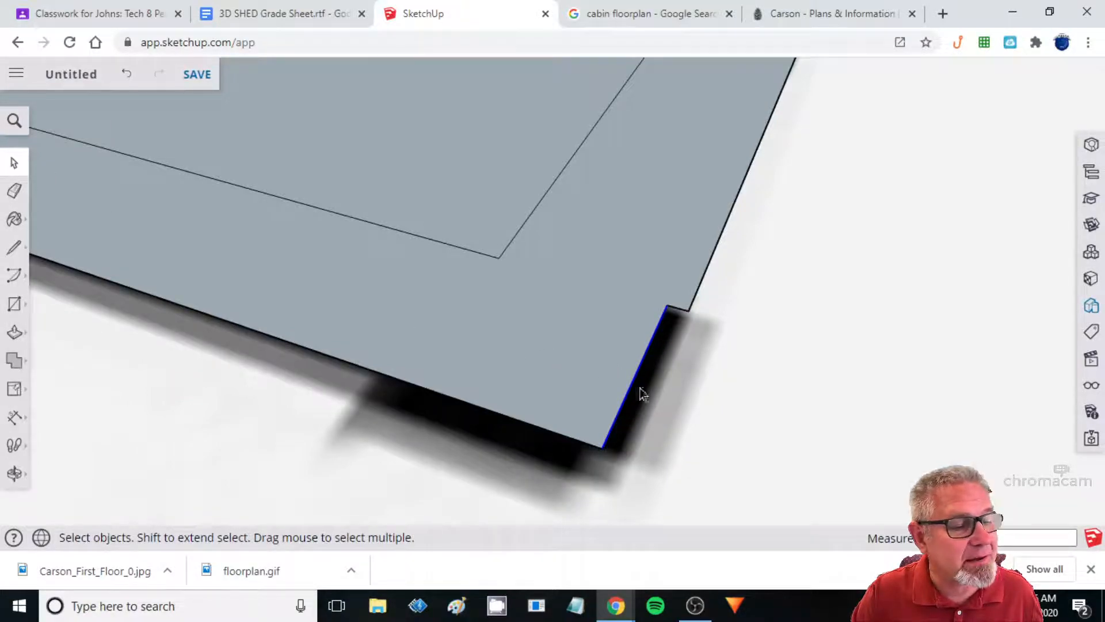
{"action": "left_click", "coordinate": [16, 337]}
{"action": "left_click", "coordinate": [22, 373]}
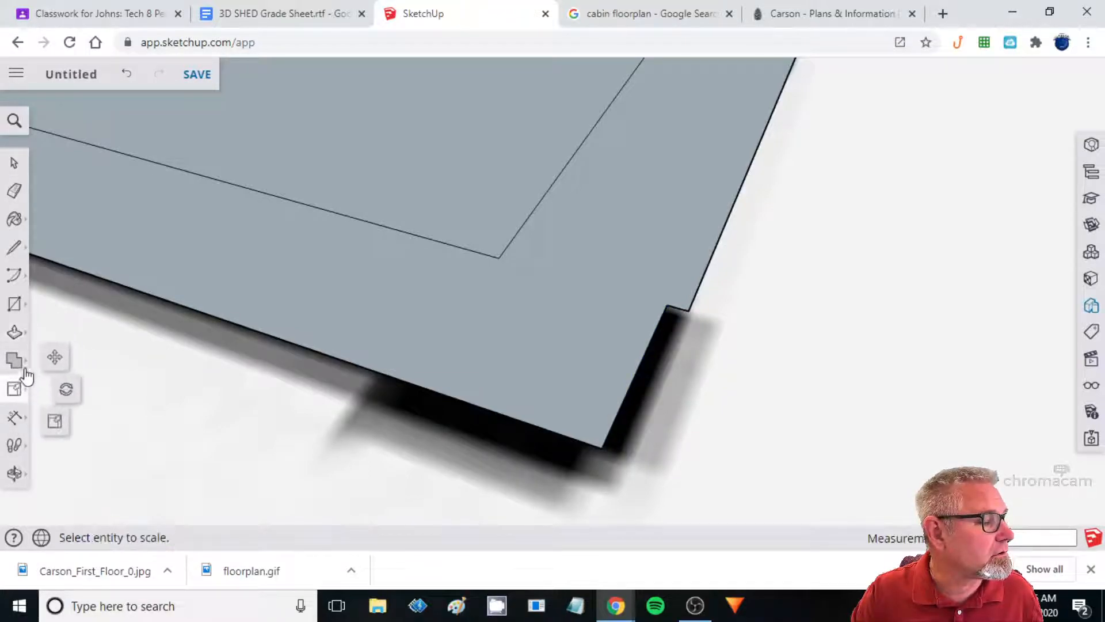
{"action": "left_click", "coordinate": [52, 358]}
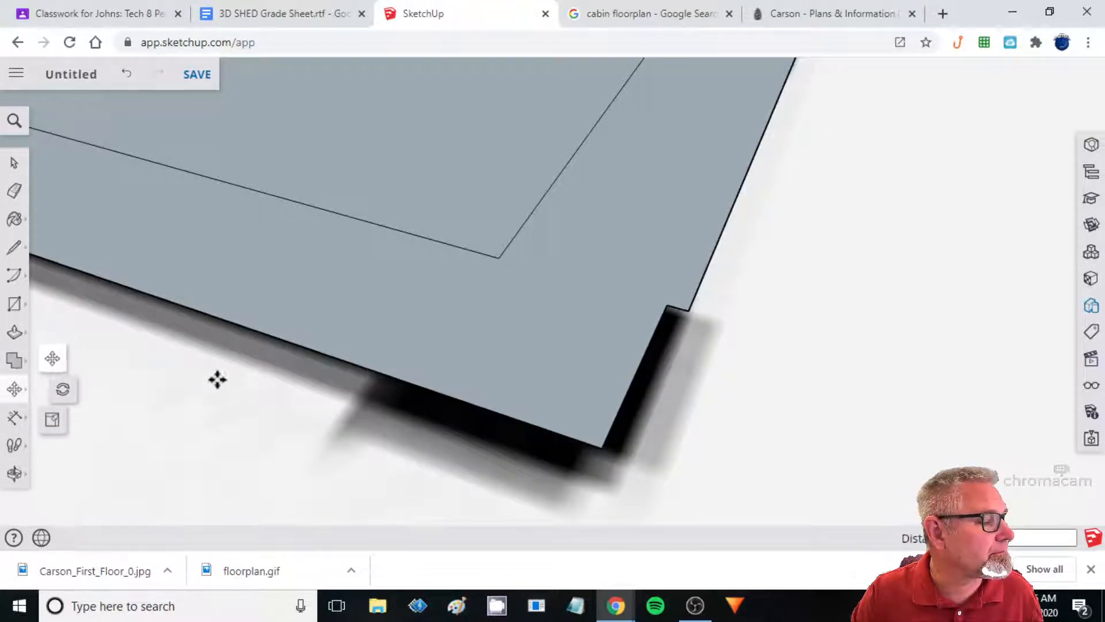
{"action": "left_click", "coordinate": [637, 370]}
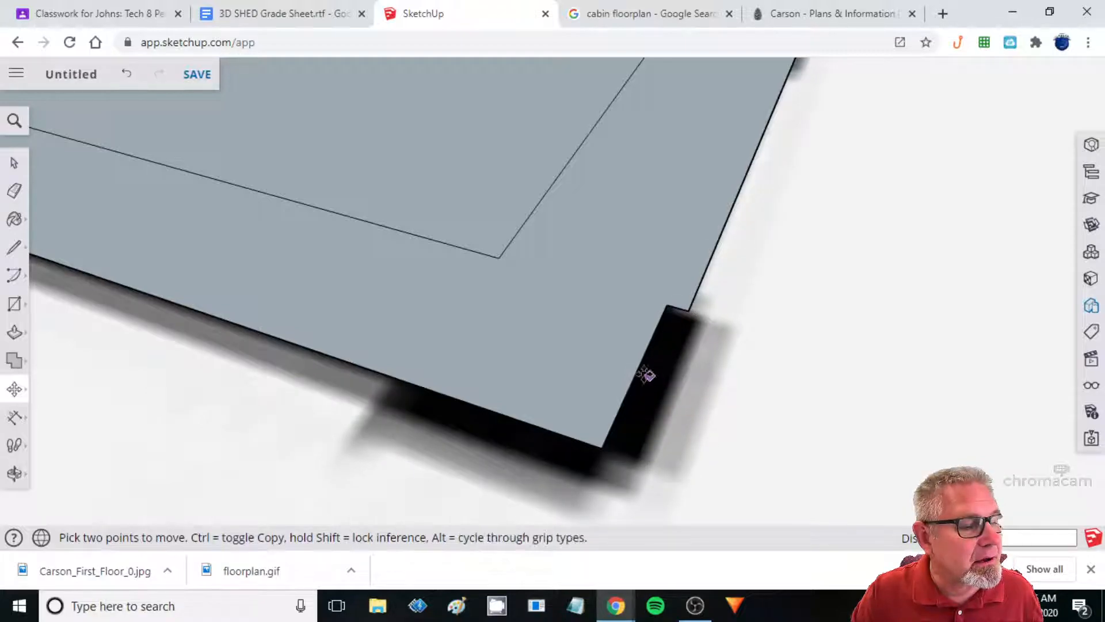
{"action": "key", "text": "ctrl+z"}
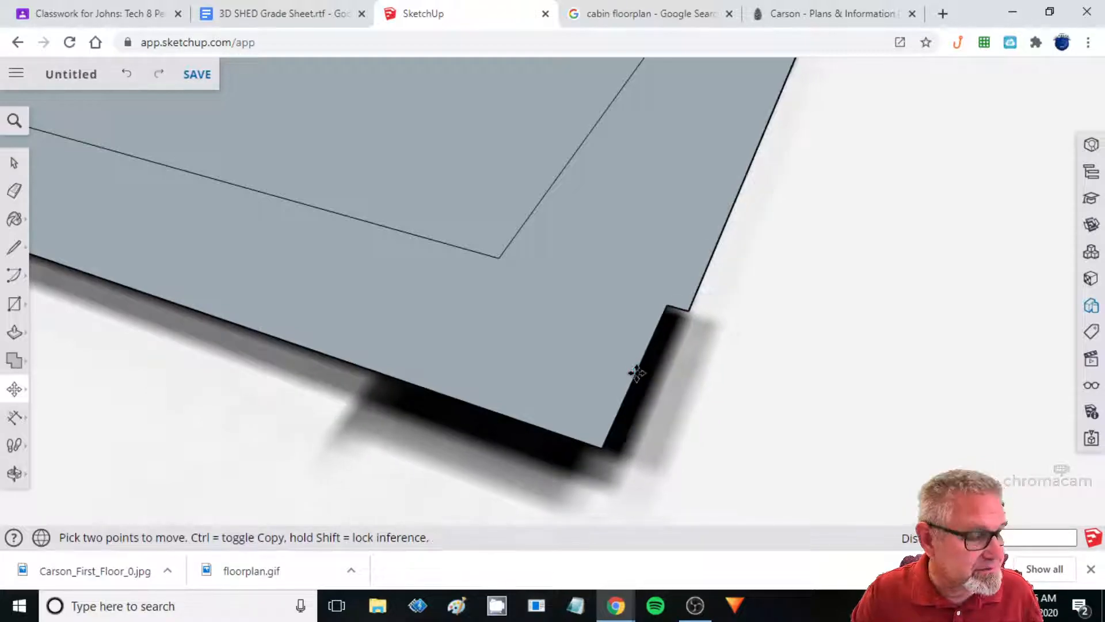
{"action": "left_click", "coordinate": [637, 369]}
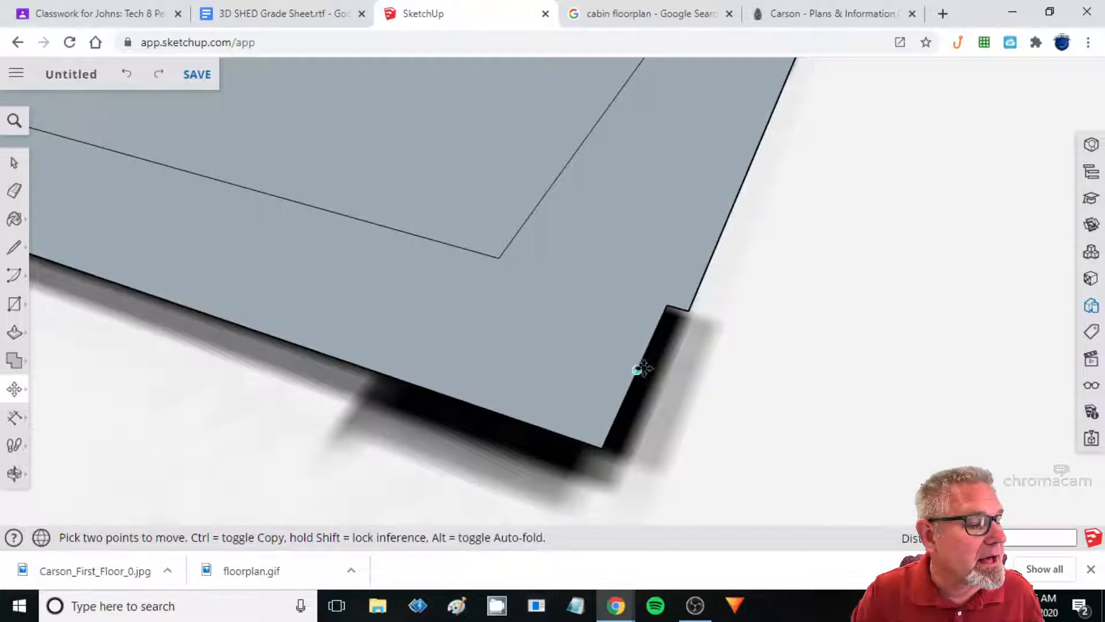
{"action": "key", "text": "Escape"}
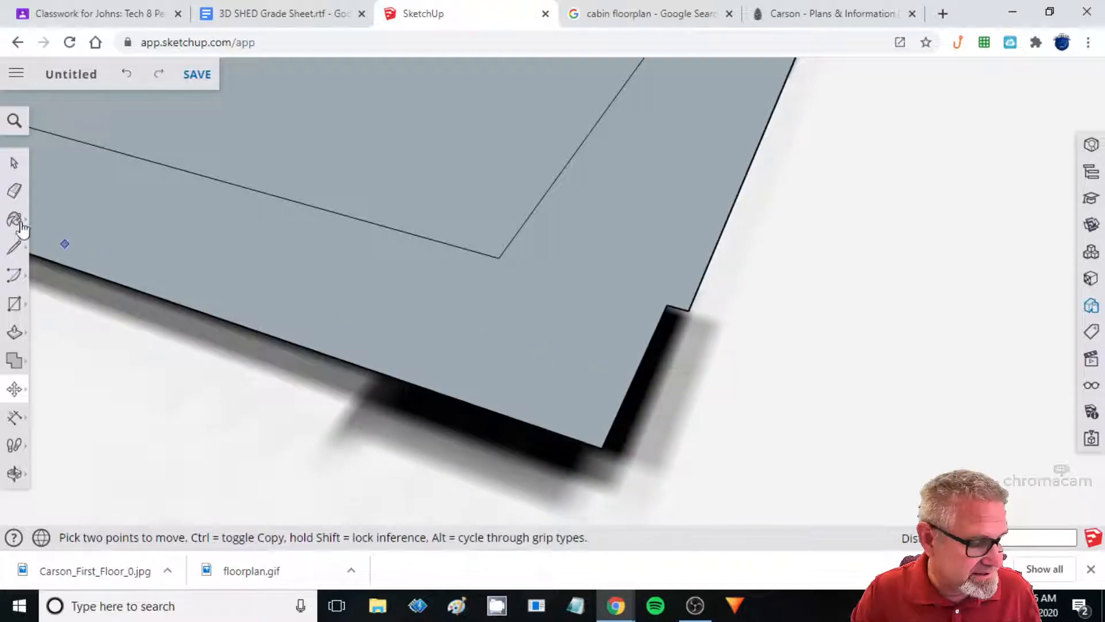
Move the front wall's short end edge outward until it lines up with the right exterior wall's outer edge.
{"action": "left_click", "coordinate": [14, 163]}
{"action": "left_click", "coordinate": [639, 370]}
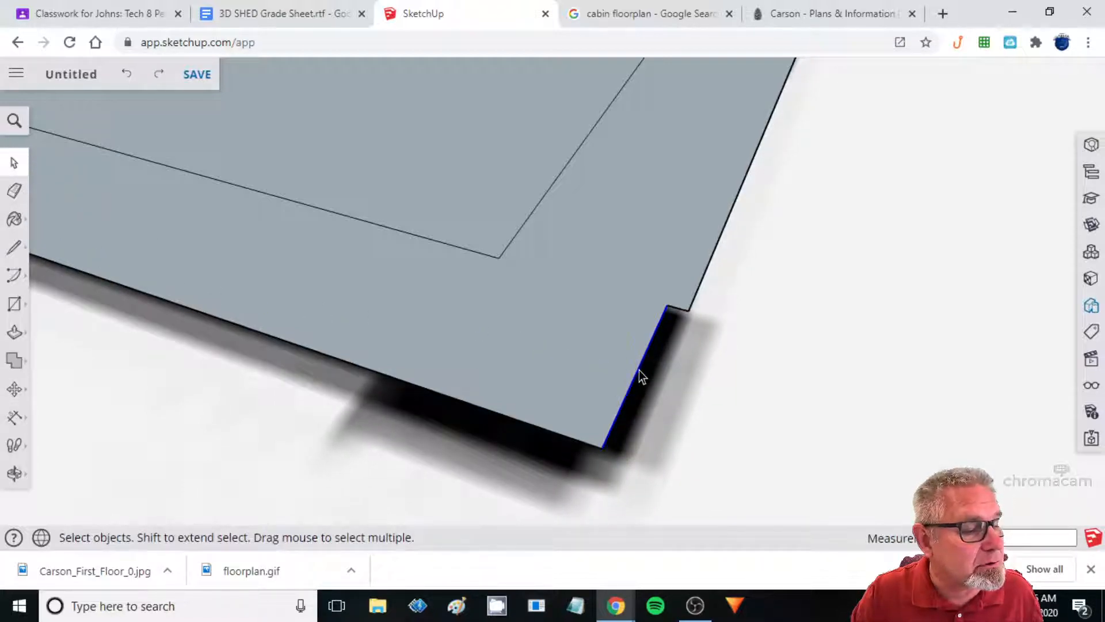
{"action": "left_click", "coordinate": [14, 389]}
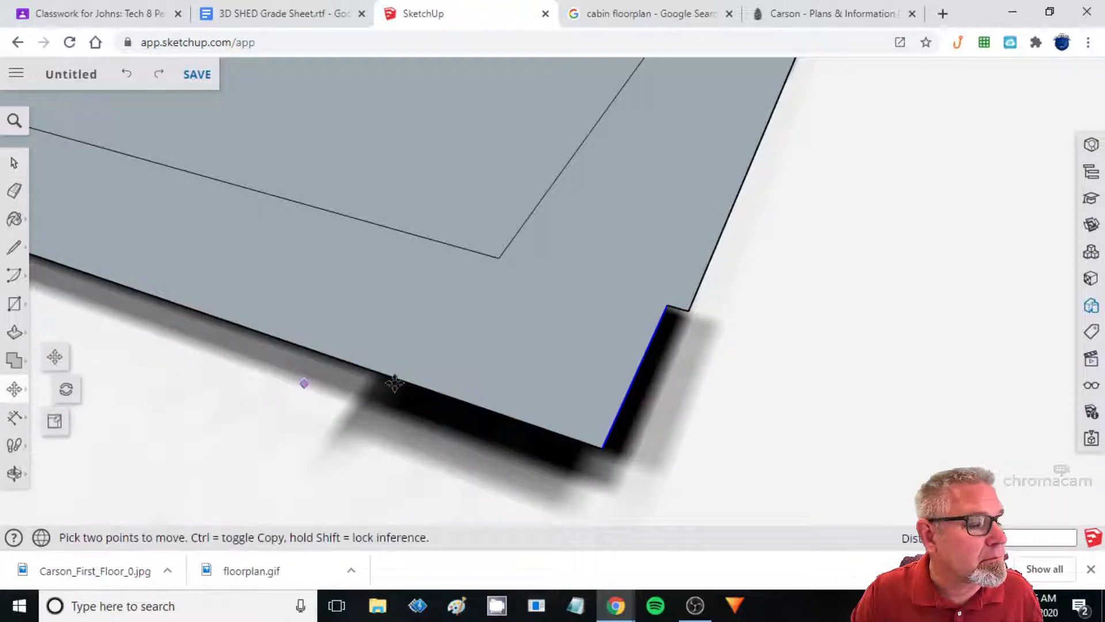
{"action": "left_click", "coordinate": [638, 371]}
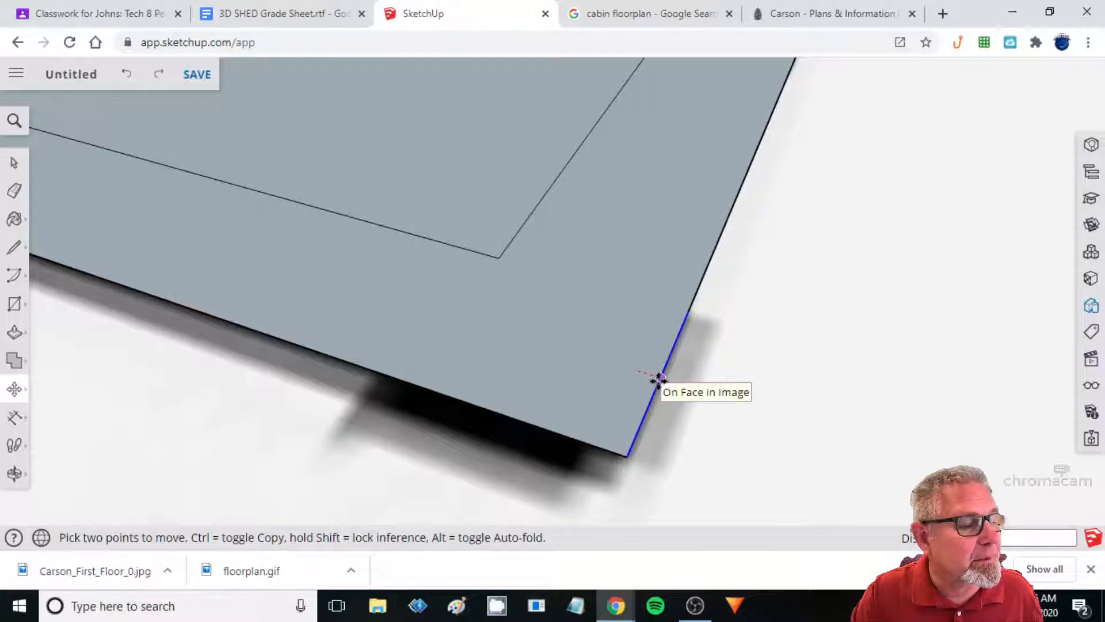
{"action": "left_click", "coordinate": [658, 380]}
Erase the line dividing the front and left exterior walls at the great room's outer corner.
{"action": "scroll", "coordinate": [662, 365], "scroll_direction": "up", "scroll_amount": 3}
{"action": "scroll", "coordinate": [664, 367], "scroll_direction": "down", "scroll_amount": 5}
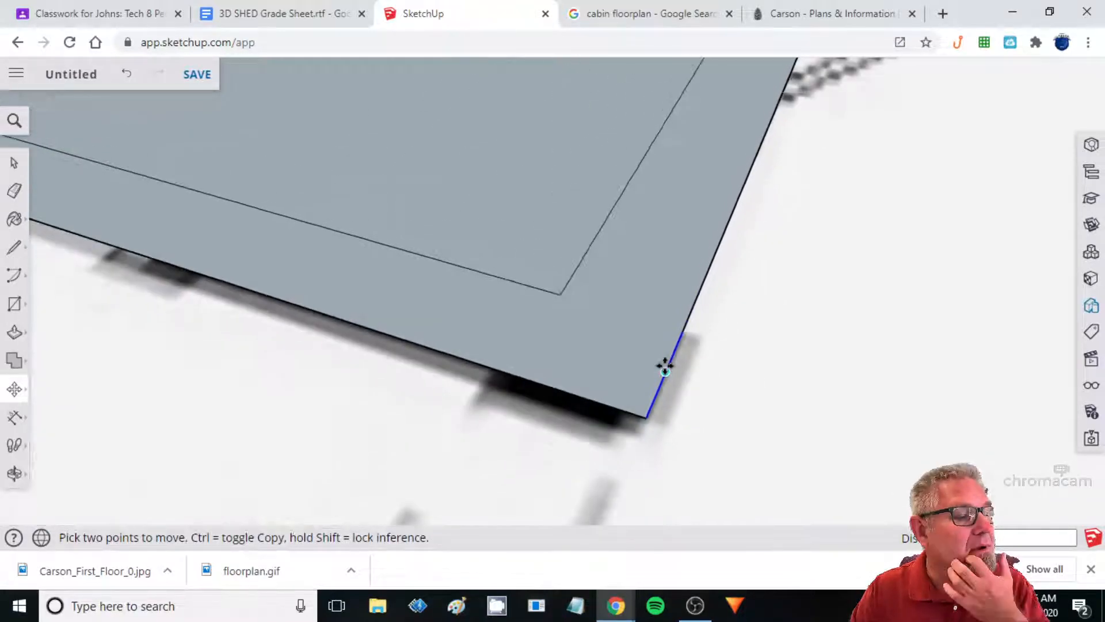
{"action": "middle_click_drag", "start_coordinate": [532, 352], "coordinate": [1019, 466], "text": "shift"}
{"action": "middle_click_drag", "start_coordinate": [678, 449], "coordinate": [553, 510], "text": "shift"}
{"action": "scroll", "coordinate": [535, 438], "scroll_direction": "up", "scroll_amount": 5}
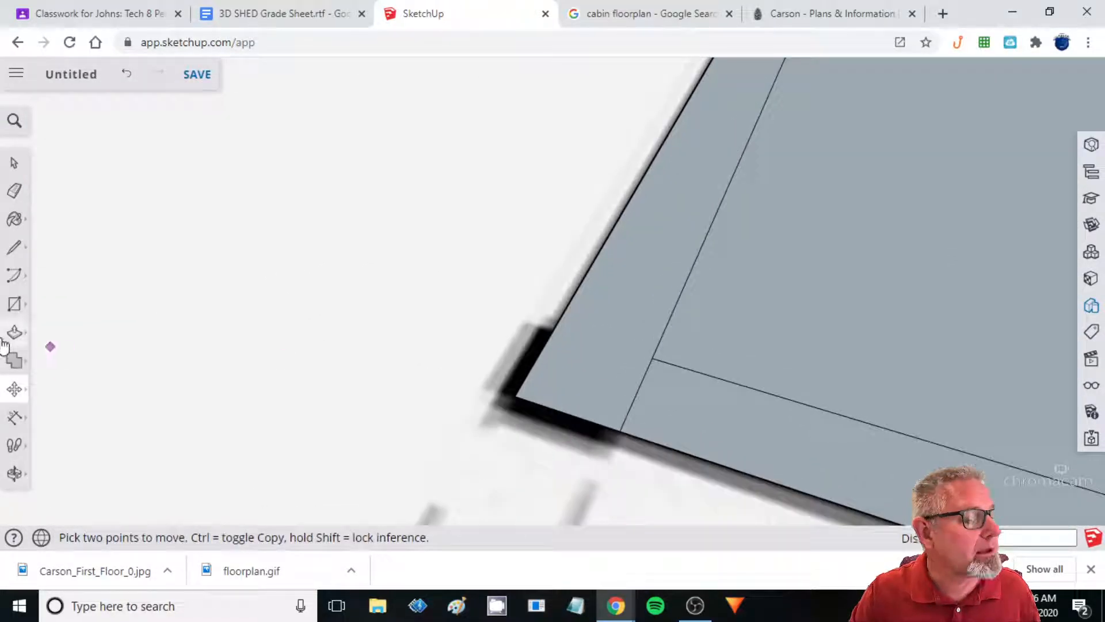
{"action": "left_click", "coordinate": [15, 191]}
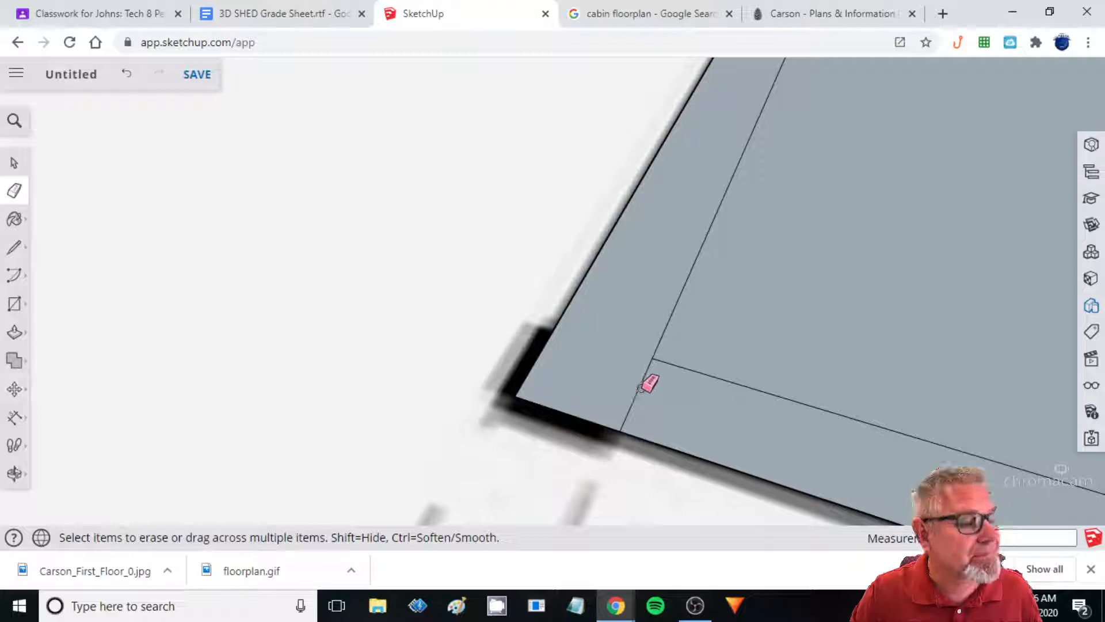
{"action": "middle_click_drag", "start_coordinate": [745, 336], "coordinate": [637, 478], "text": "shift"}
{"action": "scroll", "coordinate": [803, 278], "scroll_direction": "down", "scroll_amount": 3}
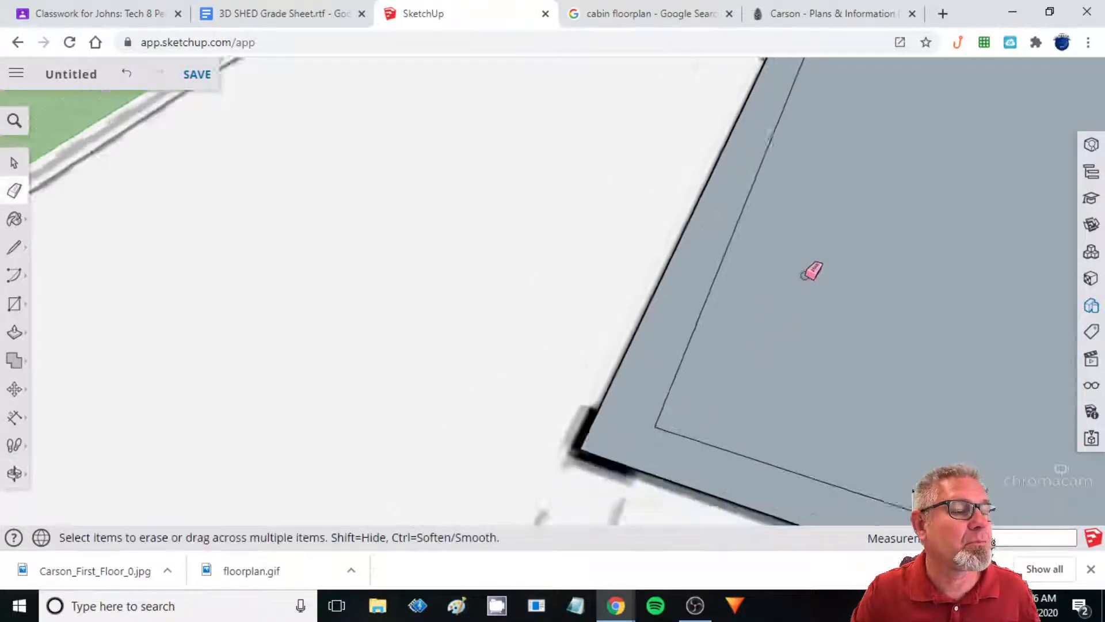
Erase the line dividing the left and rear exterior walls at their shared corner.
{"action": "middle_click_drag", "start_coordinate": [802, 278], "coordinate": [630, 475], "text": "shift"}
{"action": "middle_click_drag", "start_coordinate": [722, 235], "coordinate": [590, 512], "text": "shift"}
{"action": "middle_click_drag", "start_coordinate": [817, 167], "coordinate": [666, 426], "text": "shift"}
{"action": "middle_click_drag", "start_coordinate": [567, 225], "coordinate": [555, 443], "text": "shift"}
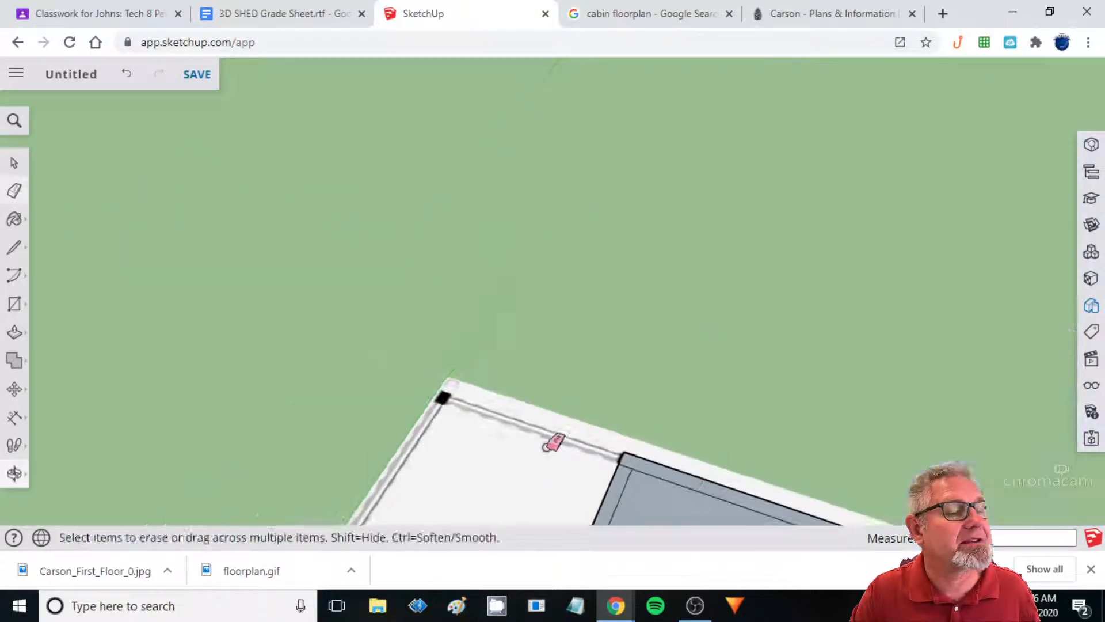
{"action": "scroll", "coordinate": [587, 447], "scroll_direction": "up", "scroll_amount": 3}
{"action": "middle_click_drag", "start_coordinate": [624, 435], "coordinate": [615, 307], "text": "shift"}
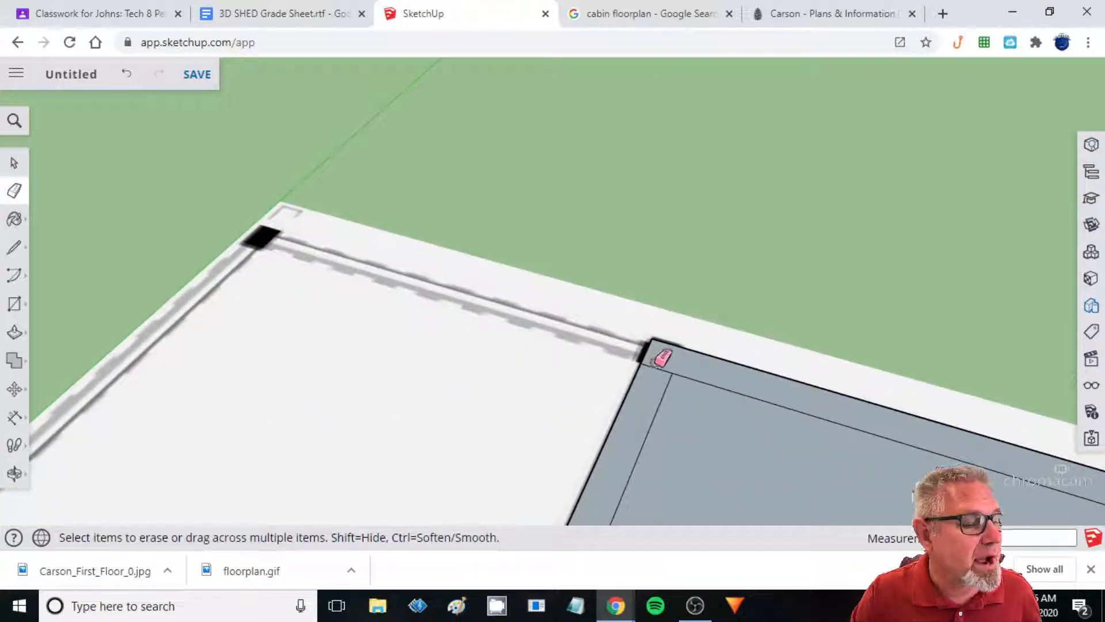
{"action": "middle_click_drag", "start_coordinate": [770, 453], "coordinate": [612, 237], "text": "shift"}
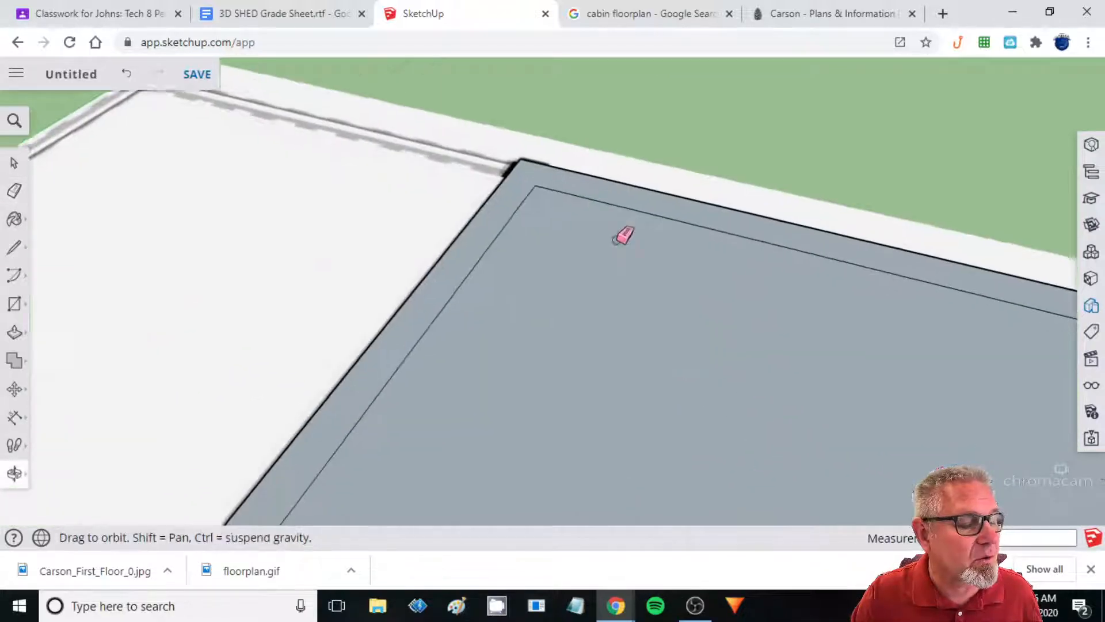
Erase the line dividing the rear and right exterior walls at the master bedroom's outer corner.
{"action": "scroll", "coordinate": [794, 342], "scroll_direction": "down", "scroll_amount": 4}
{"action": "middle_click_drag", "start_coordinate": [845, 405], "coordinate": [643, 280], "text": "shift"}
{"action": "scroll", "coordinate": [912, 395], "scroll_direction": "down", "scroll_amount": 4}
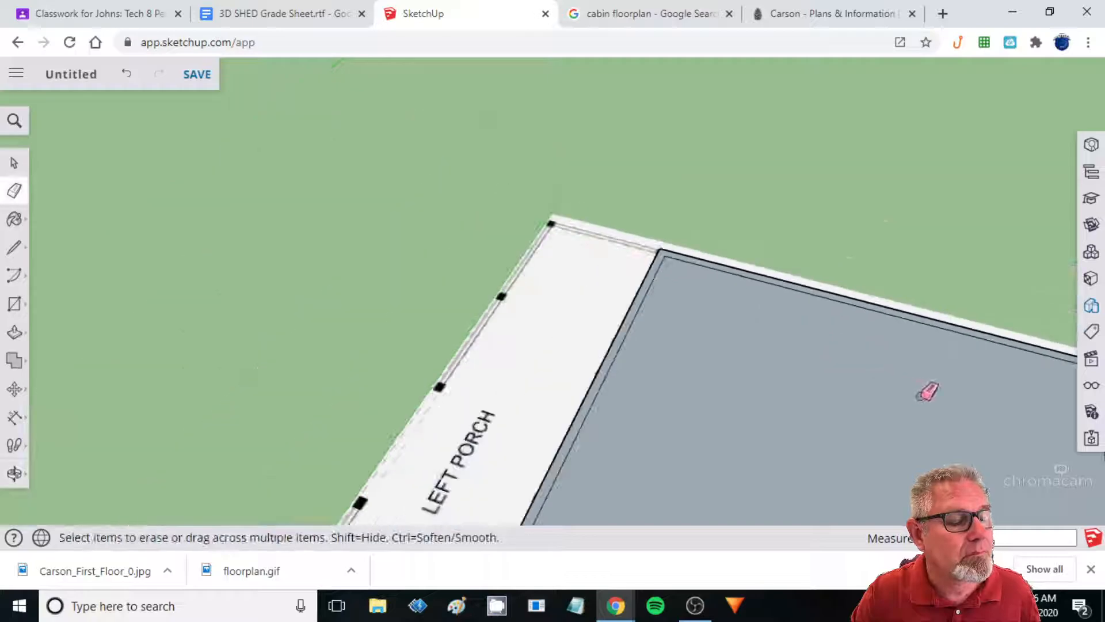
{"action": "middle_click_drag", "start_coordinate": [872, 405], "coordinate": [385, 388], "text": "shift"}
{"action": "scroll", "coordinate": [571, 380], "scroll_direction": "up", "scroll_amount": 6}
{"action": "scroll", "coordinate": [582, 354], "scroll_direction": "up", "scroll_amount": 3}
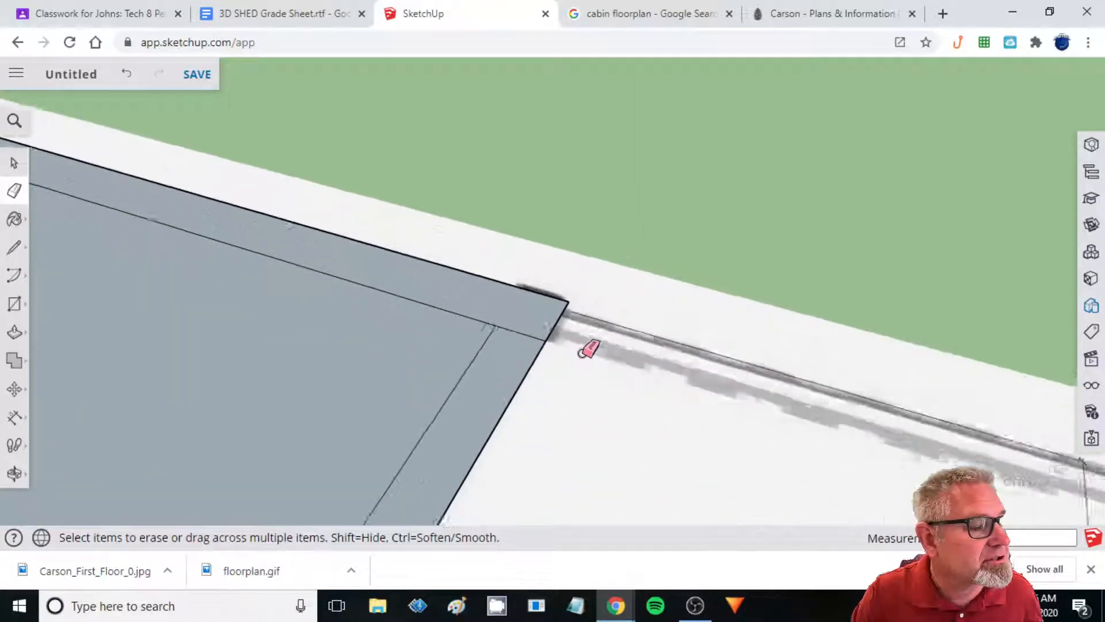
{"action": "scroll", "coordinate": [410, 386], "scroll_direction": "down", "scroll_amount": 3}
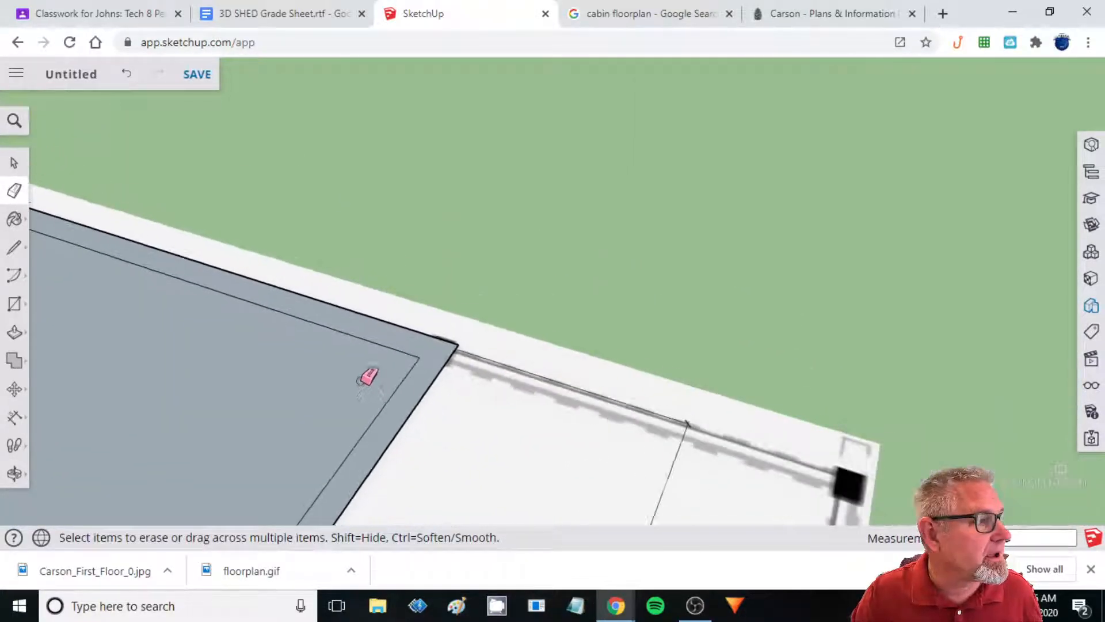
Delete the large interior face inside the exterior walls to uncover the floor plan image.
{"action": "middle_click_drag", "start_coordinate": [370, 380], "coordinate": [623, 254], "text": "shift"}
{"action": "scroll", "coordinate": [665, 315], "scroll_direction": "down", "scroll_amount": 3}
{"action": "left_click", "coordinate": [13, 163]}
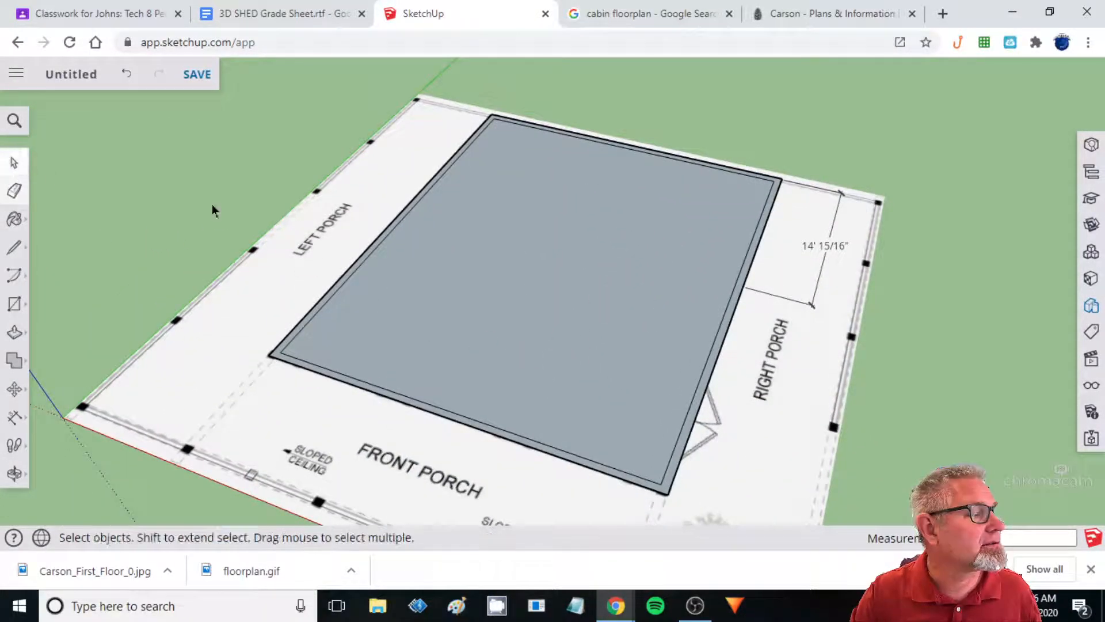
{"action": "left_click", "coordinate": [533, 282]}
{"action": "key", "text": "Delete"}
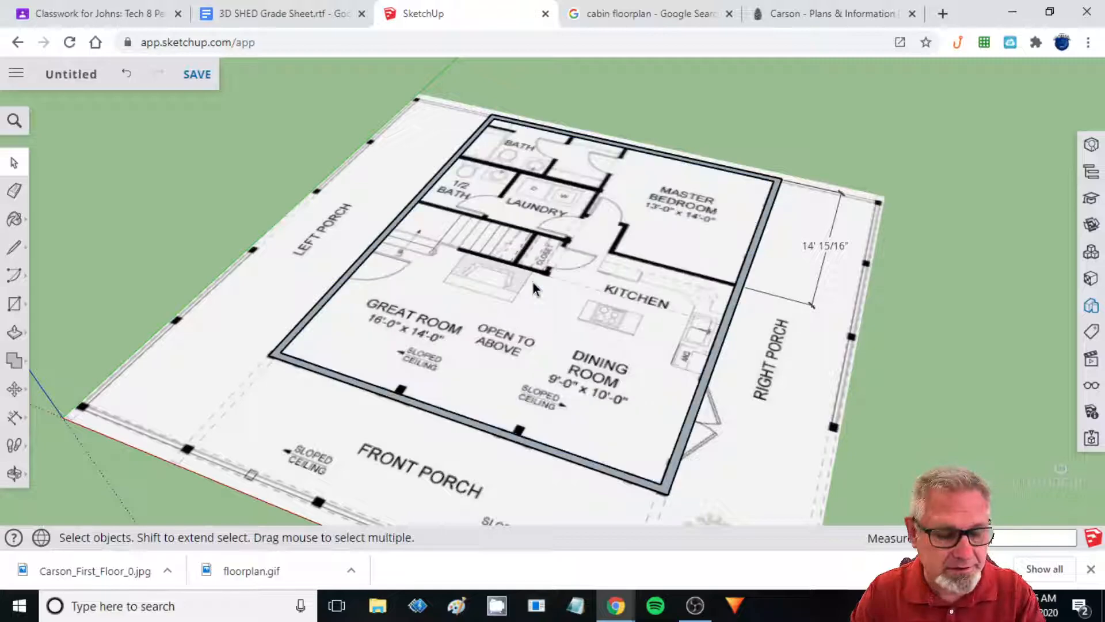
Trace the wall between the kitchen and master bedroom as a rectangle about 4 1/2" thick, starting from the right exterior wall.
{"action": "middle_click_drag", "start_coordinate": [647, 282], "coordinate": [686, 336]}
{"action": "middle_click_drag", "start_coordinate": [600, 287], "coordinate": [633, 300]}
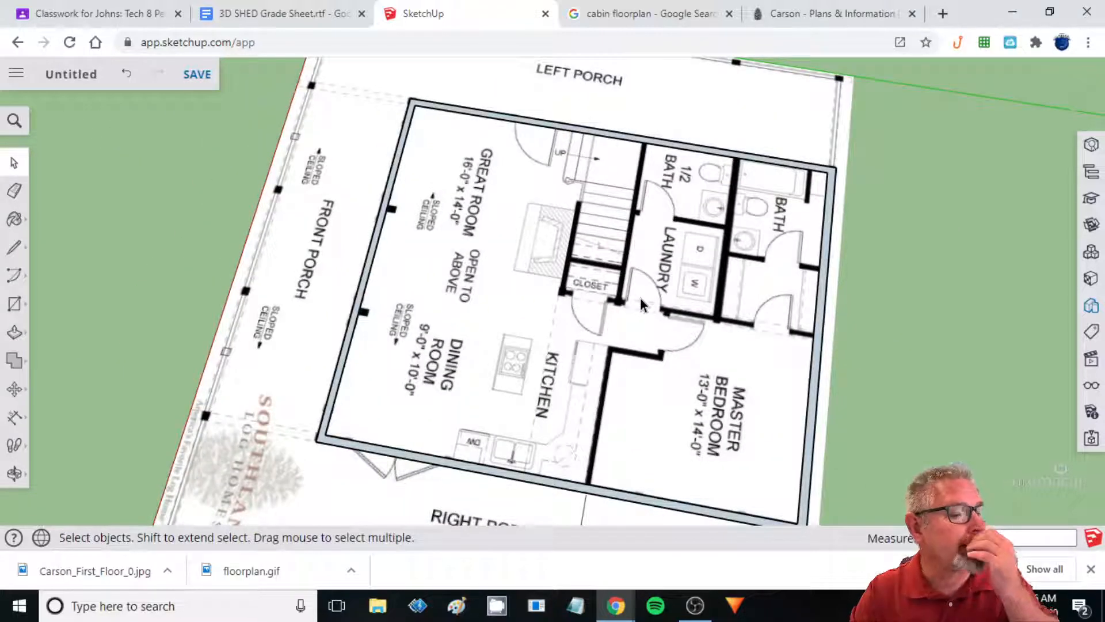
{"action": "middle_click_drag", "start_coordinate": [617, 341], "coordinate": [488, 393]}
{"action": "scroll", "coordinate": [593, 403], "scroll_direction": "up", "scroll_amount": 6}
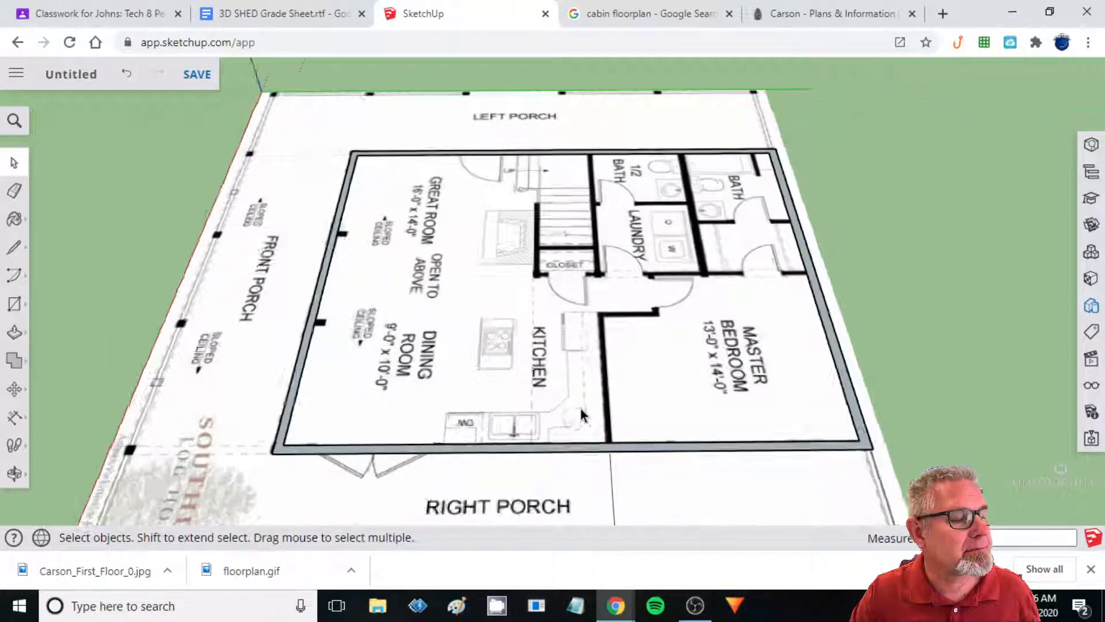
{"action": "middle_click_drag", "start_coordinate": [607, 409], "coordinate": [591, 420]}
{"action": "scroll", "coordinate": [602, 460], "scroll_direction": "up", "scroll_amount": 4}
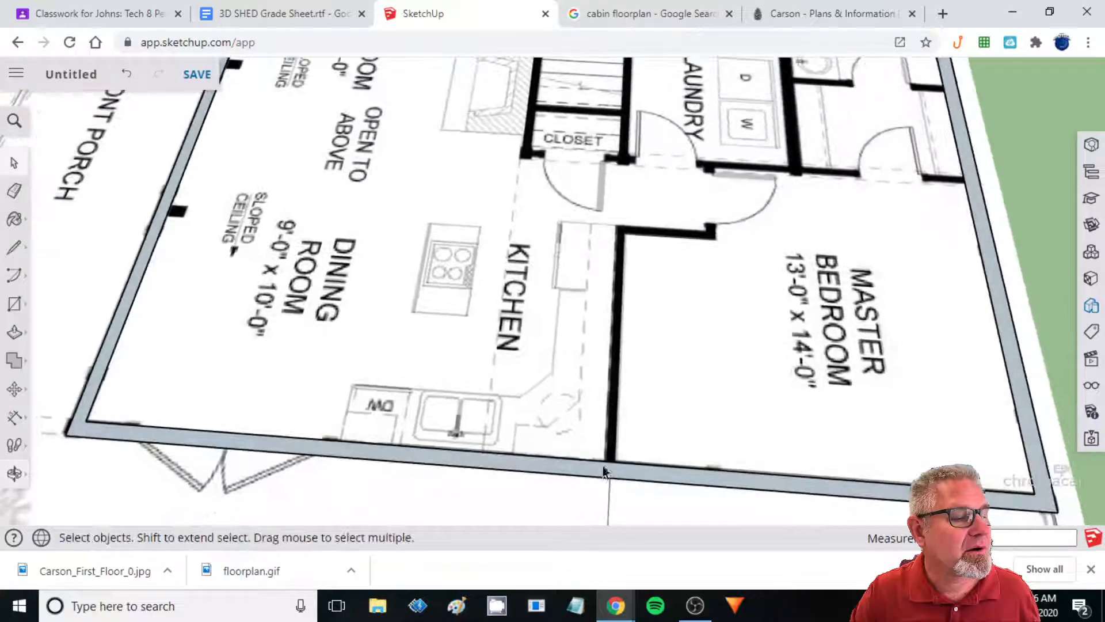
{"action": "left_click", "coordinate": [15, 304]}
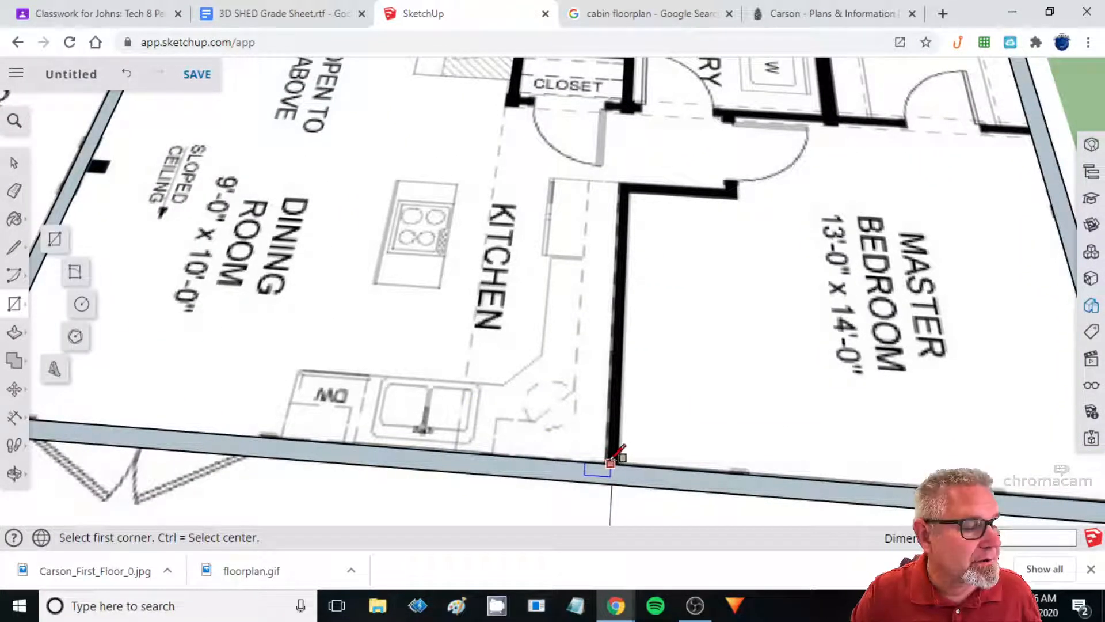
{"action": "scroll", "coordinate": [610, 460], "scroll_direction": "up", "scroll_amount": 2}
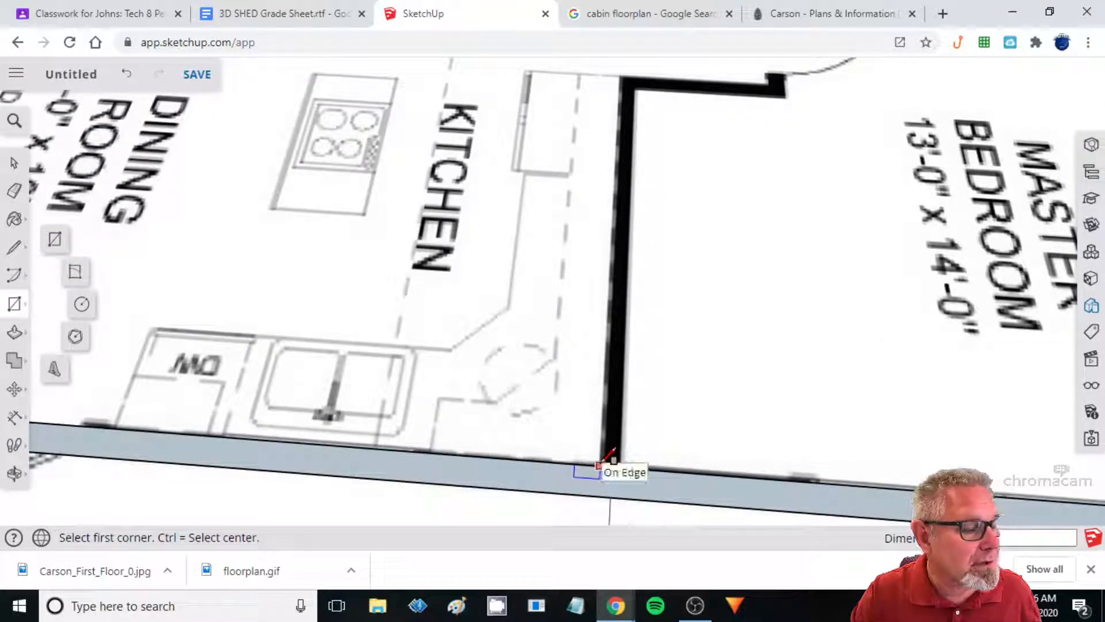
{"action": "left_click", "coordinate": [600, 464]}
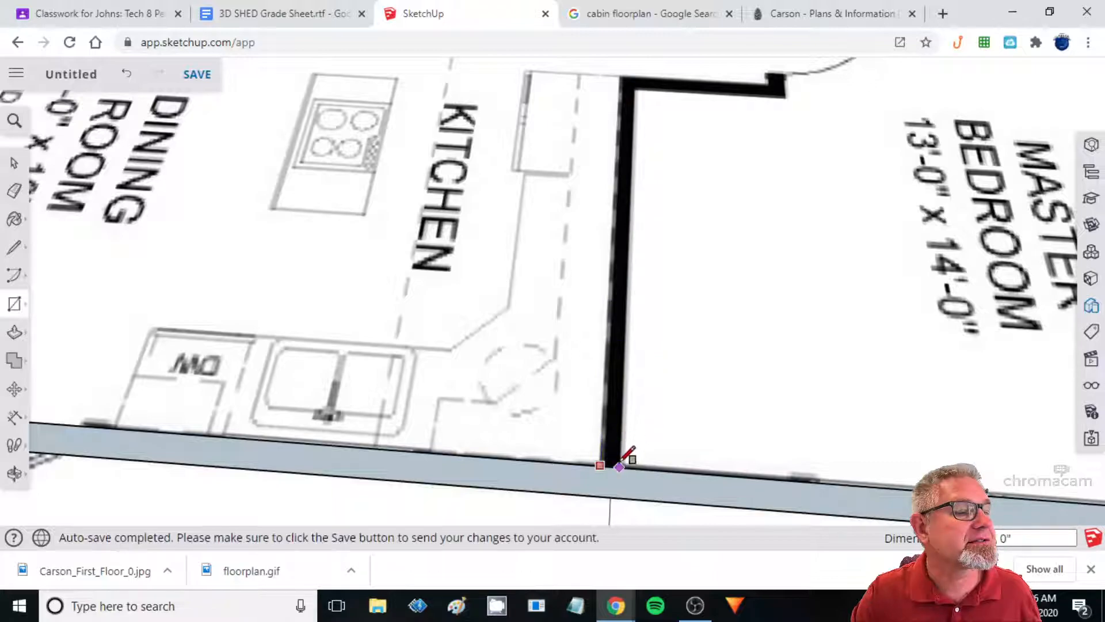
{"action": "left_click", "coordinate": [631, 84]}
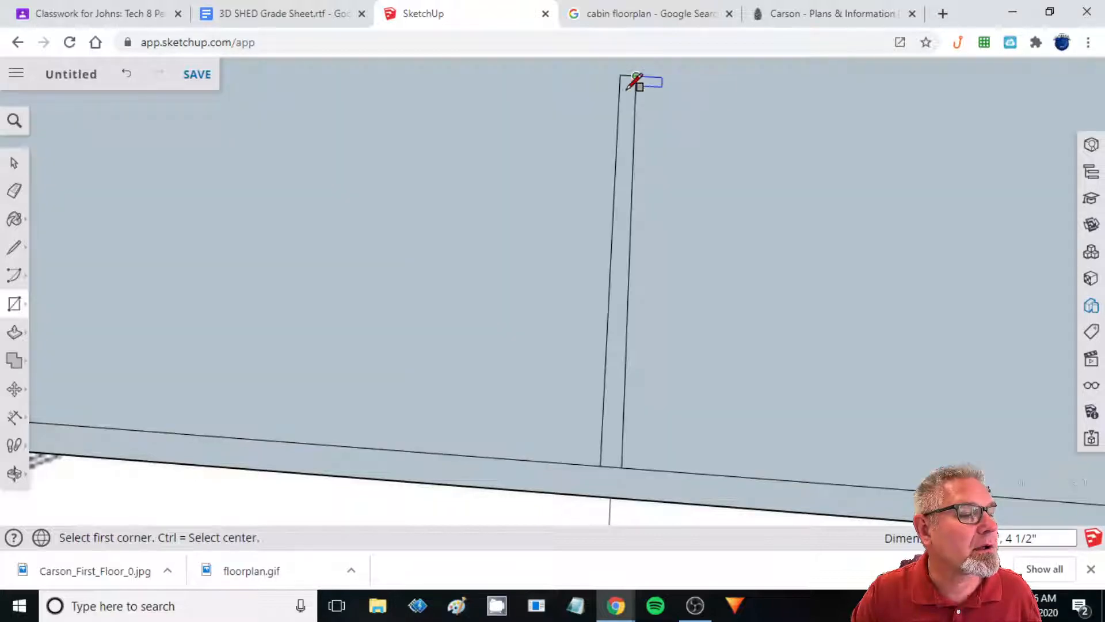
Delete the large interior face around the new kitchen and bedroom wall to uncover the floor plan image.
{"action": "scroll", "coordinate": [555, 251], "scroll_direction": "down", "scroll_amount": 5}
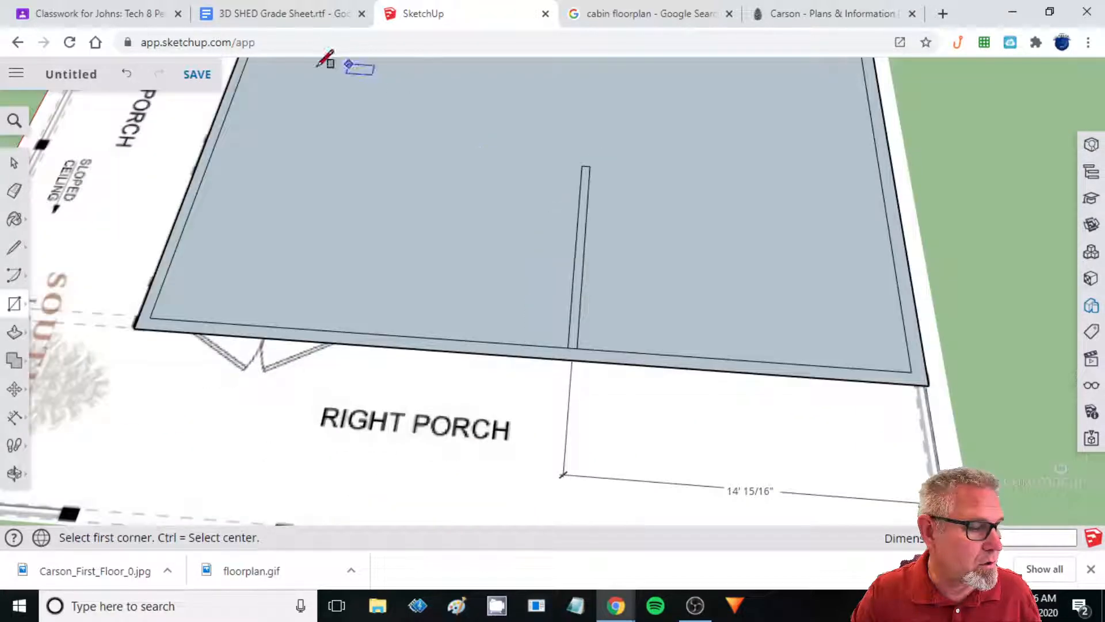
{"action": "left_click", "coordinate": [13, 163]}
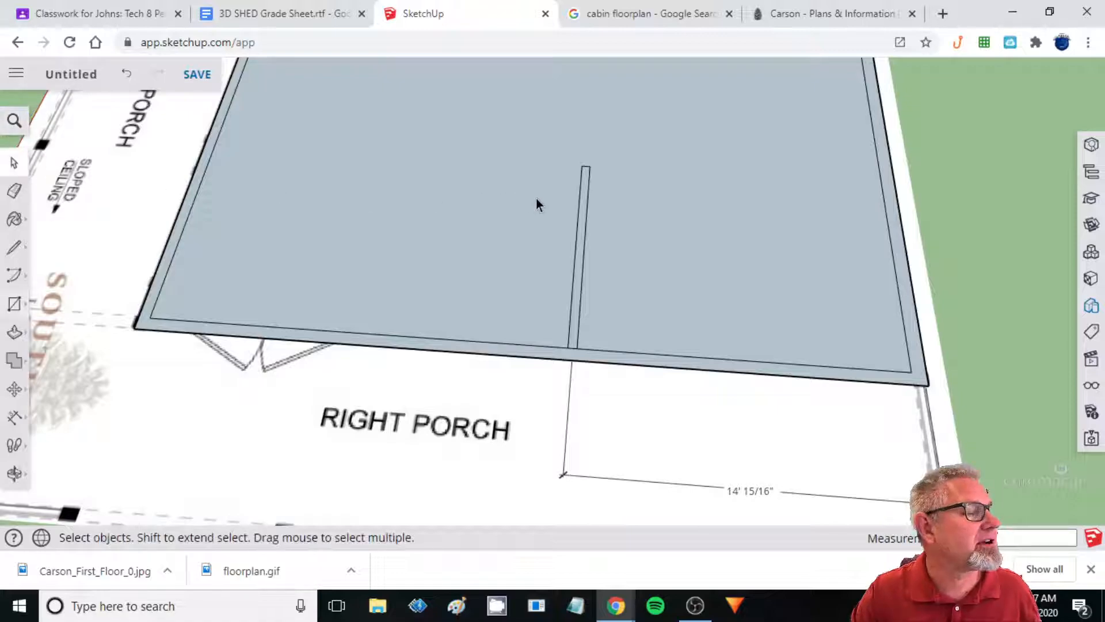
{"action": "left_click", "coordinate": [676, 215]}
{"action": "key", "text": "Delete"}
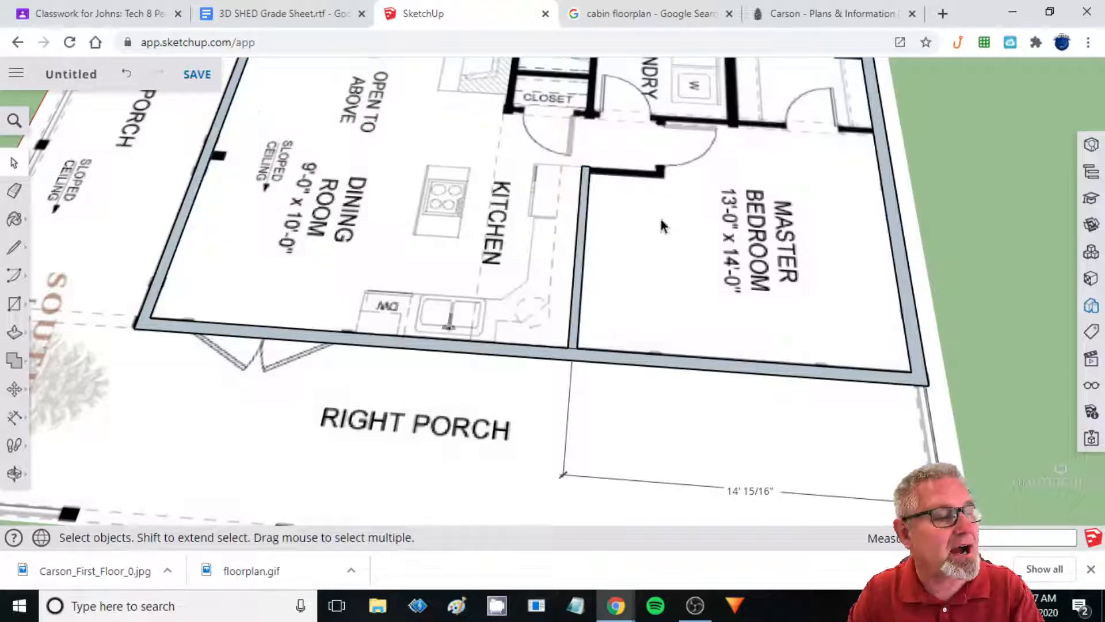
Trace the short hooked wall beside the master bedroom doorway with lines, from the kitchen wall's inner end around and back to that wall.
{"action": "middle_click_drag", "start_coordinate": [511, 306], "coordinate": [487, 443]}
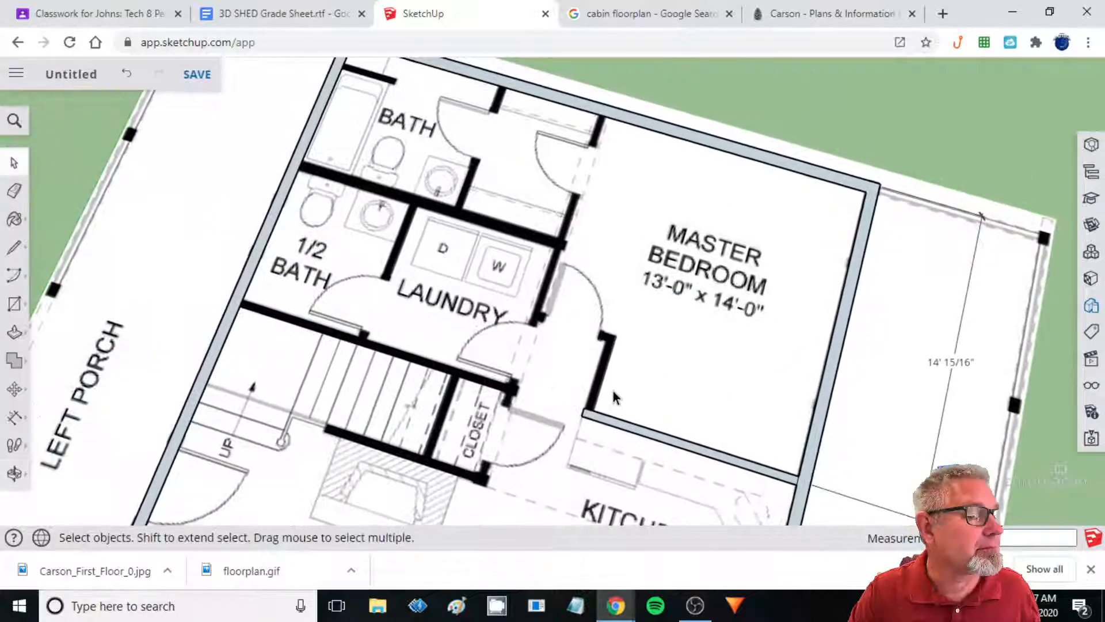
{"action": "scroll", "coordinate": [622, 389], "scroll_direction": "up", "scroll_amount": 5}
{"action": "middle_click_drag", "start_coordinate": [631, 453], "coordinate": [649, 457], "text": "shift"}
{"action": "scroll", "coordinate": [578, 425], "scroll_direction": "down", "scroll_amount": 2}
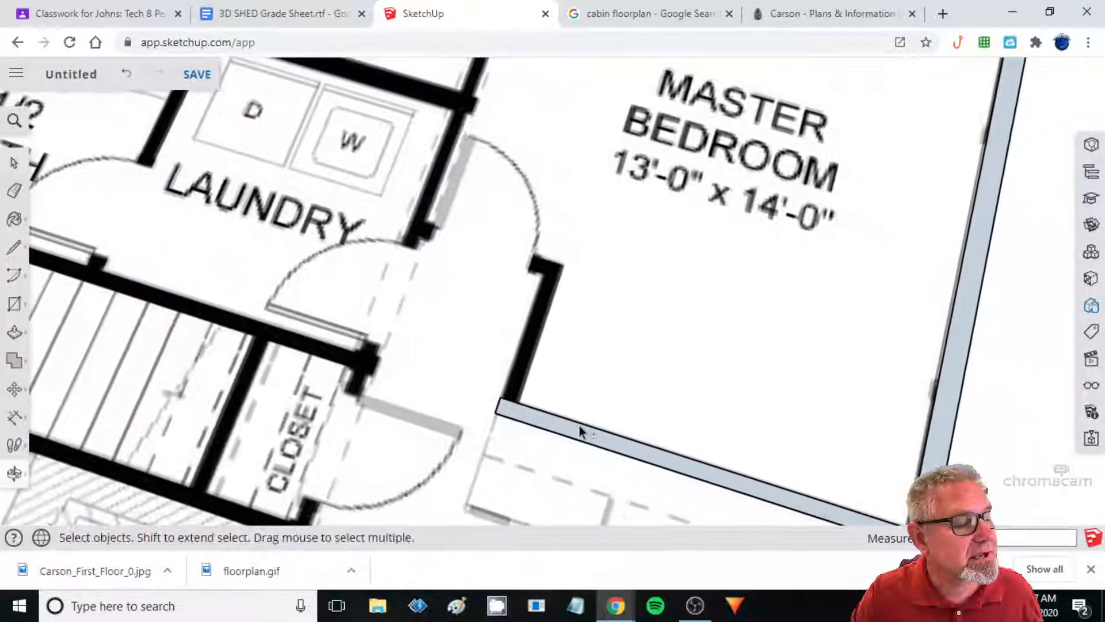
{"action": "scroll", "coordinate": [586, 424], "scroll_direction": "up", "scroll_amount": 3}
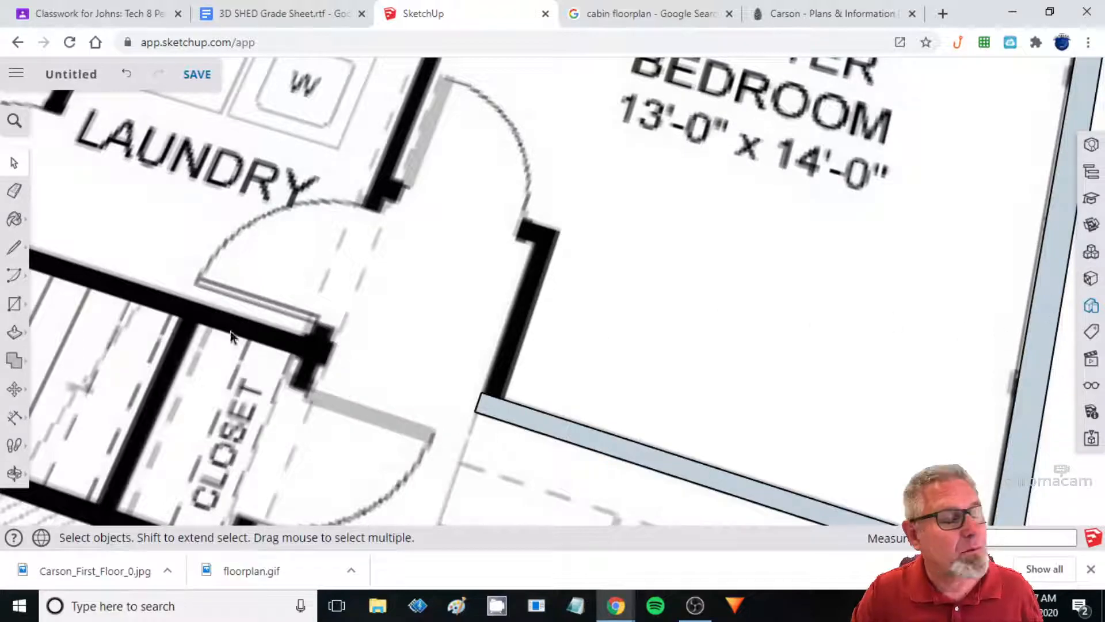
{"action": "left_click", "coordinate": [15, 303]}
{"action": "mouse_move", "coordinate": [267, 424]}
{"action": "middle_mouse_down", "text": "shift"}
{"action": "mouse_move", "coordinate": [310, 442]}
{"action": "mouse_move", "coordinate": [254, 416]}
{"action": "middle_mouse_up", "text": "shift"}
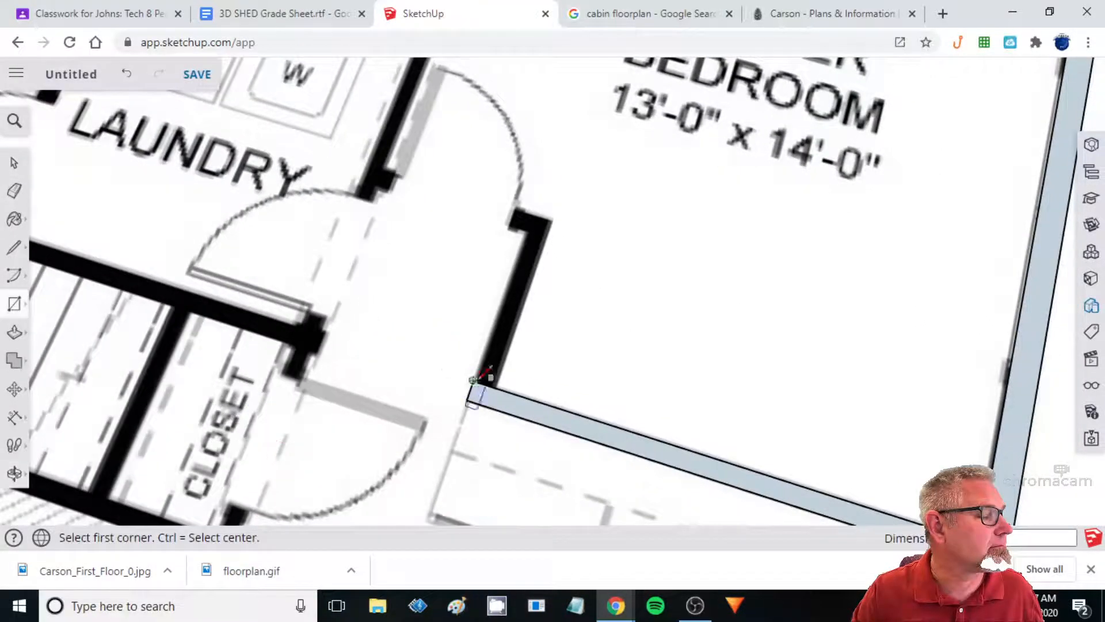
{"action": "left_click", "coordinate": [472, 380]}
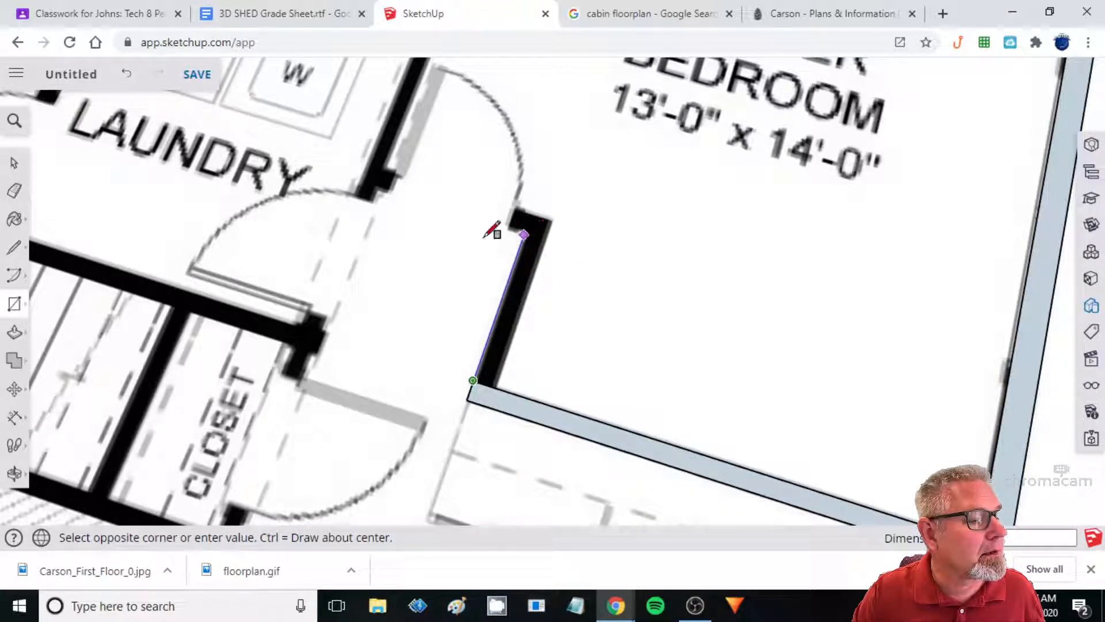
{"action": "left_click", "coordinate": [14, 247]}
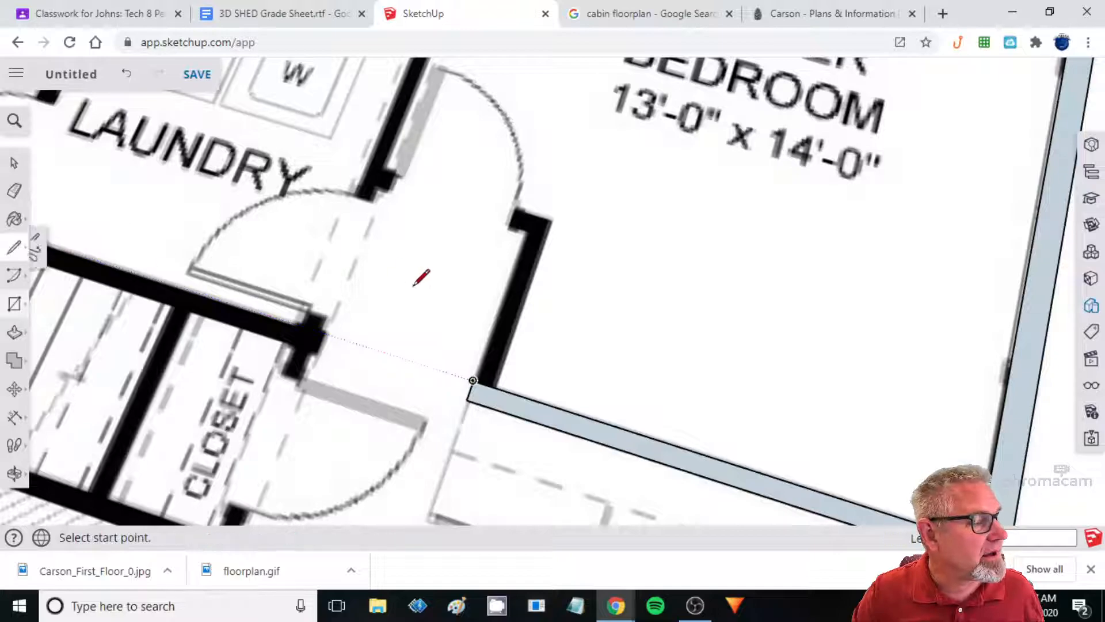
{"action": "left_click", "coordinate": [473, 379]}
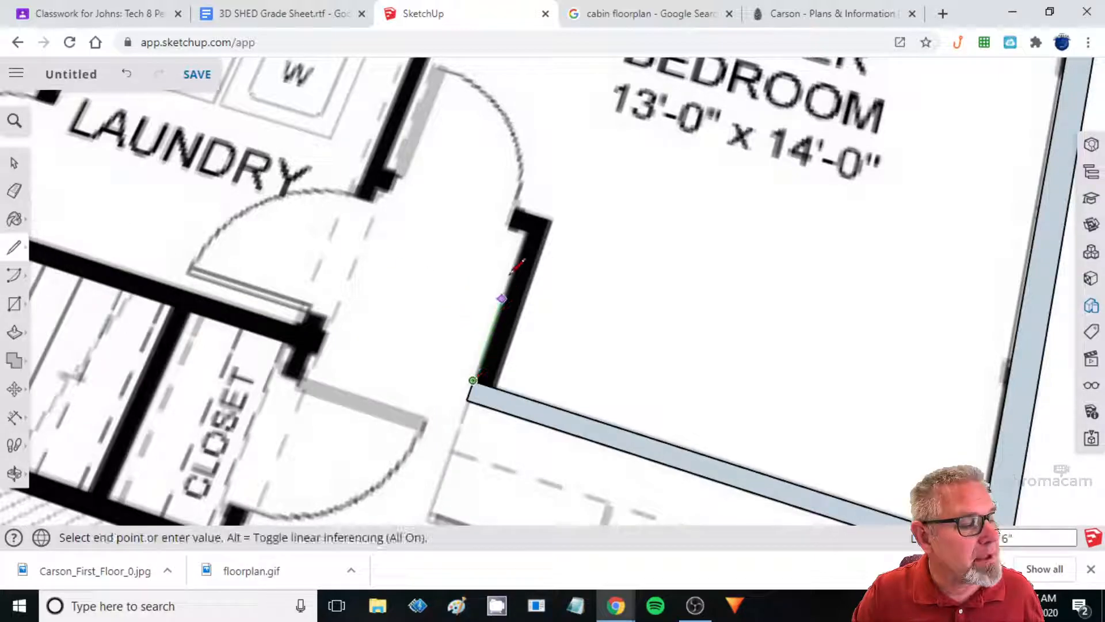
{"action": "left_click", "coordinate": [523, 233]}
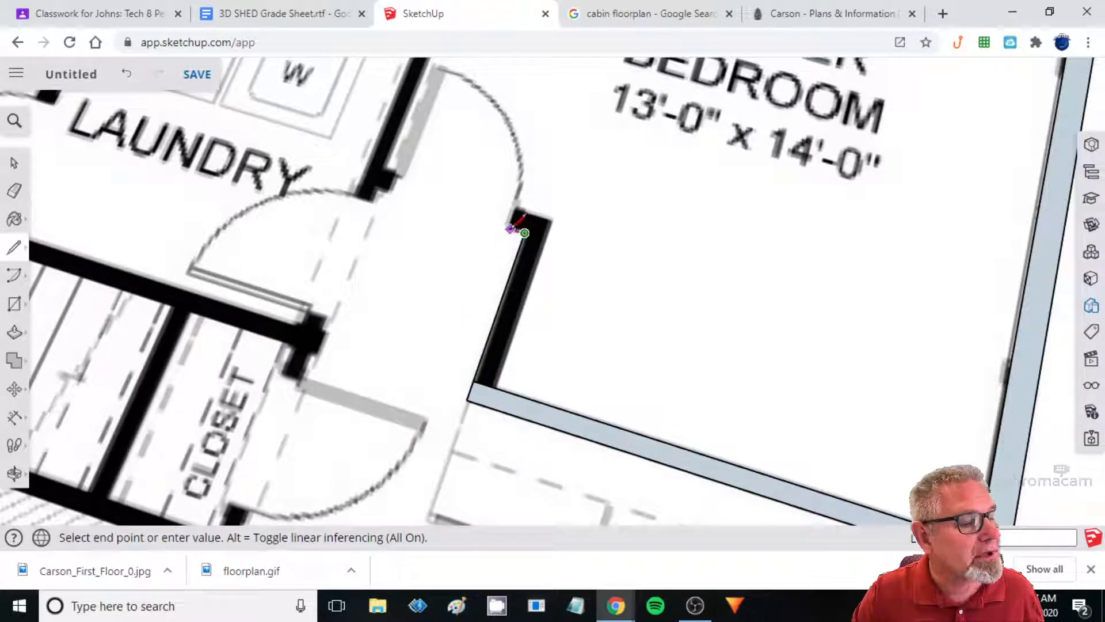
{"action": "left_click", "coordinate": [510, 228]}
{"action": "left_click", "coordinate": [516, 207]}
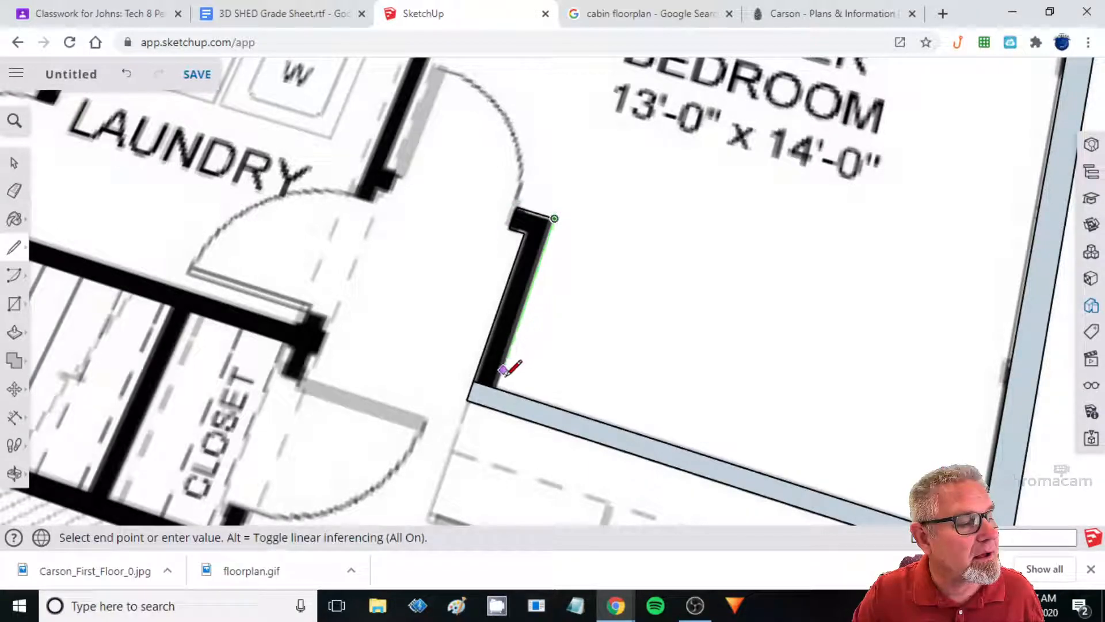
{"action": "left_click", "coordinate": [497, 386]}
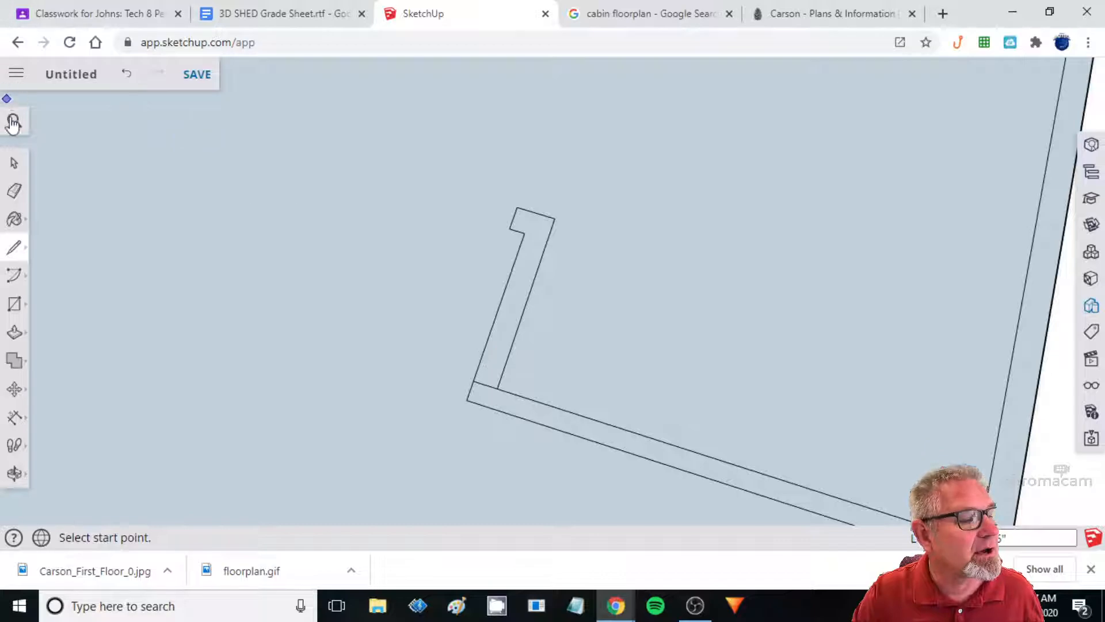
Delete the face that covers the plan around the traced hooked wall.
{"action": "left_click", "coordinate": [15, 163]}
{"action": "left_click", "coordinate": [641, 229]}
{"action": "key", "text": "Delete"}
{"action": "middle_click_drag", "start_coordinate": [434, 263], "coordinate": [523, 377]}
{"action": "middle_click_drag", "start_coordinate": [454, 338], "coordinate": [443, 246]}
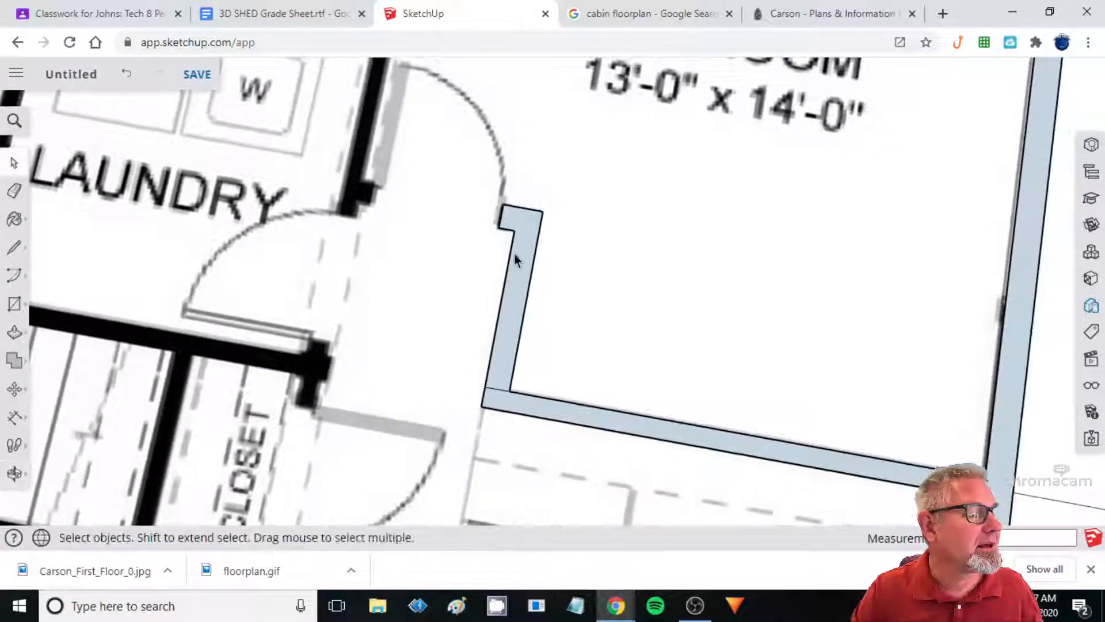
Outline the stepped end of the laundry room wall at the master bedroom doorway with lines.
{"action": "scroll", "coordinate": [513, 254], "scroll_direction": "down", "scroll_amount": 1}
{"action": "middle_click_drag", "start_coordinate": [501, 271], "coordinate": [574, 449], "text": "shift"}
{"action": "scroll", "coordinate": [505, 327], "scroll_direction": "down", "scroll_amount": 6}
{"action": "scroll", "coordinate": [506, 327], "scroll_direction": "down", "scroll_amount": 5}
{"action": "middle_click_drag", "start_coordinate": [503, 343], "coordinate": [530, 365]}
{"action": "scroll", "coordinate": [526, 313], "scroll_direction": "up", "scroll_amount": 5}
{"action": "middle_click_drag", "start_coordinate": [526, 313], "coordinate": [520, 444]}
{"action": "scroll", "coordinate": [520, 444], "scroll_direction": "up", "scroll_amount": 6}
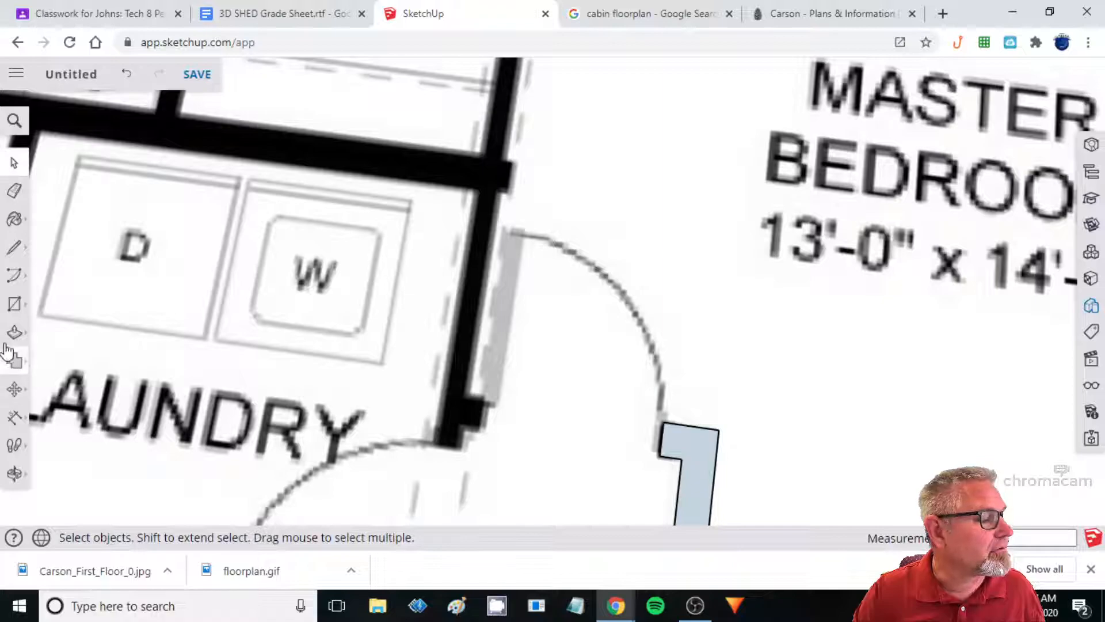
{"action": "left_click", "coordinate": [14, 247]}
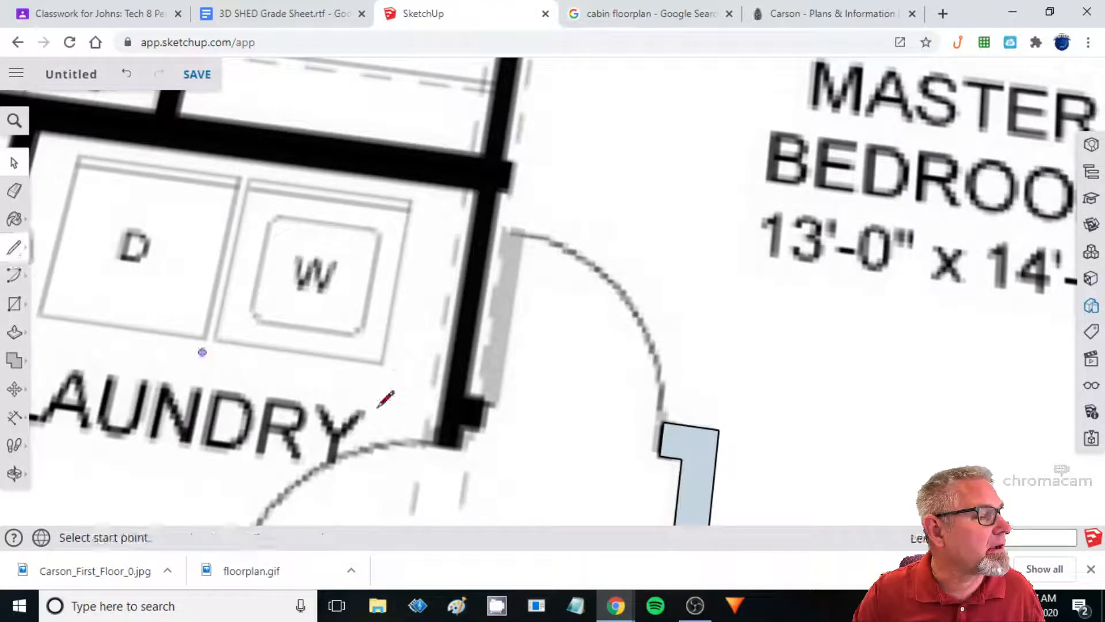
{"action": "left_click", "coordinate": [459, 448]}
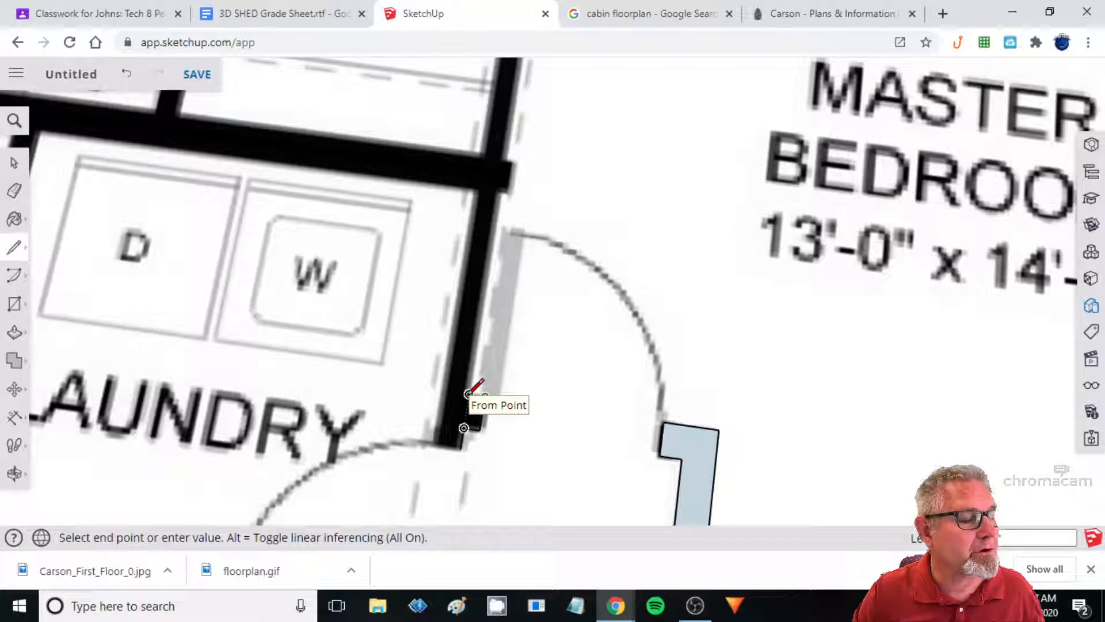
{"action": "left_click", "coordinate": [484, 396]}
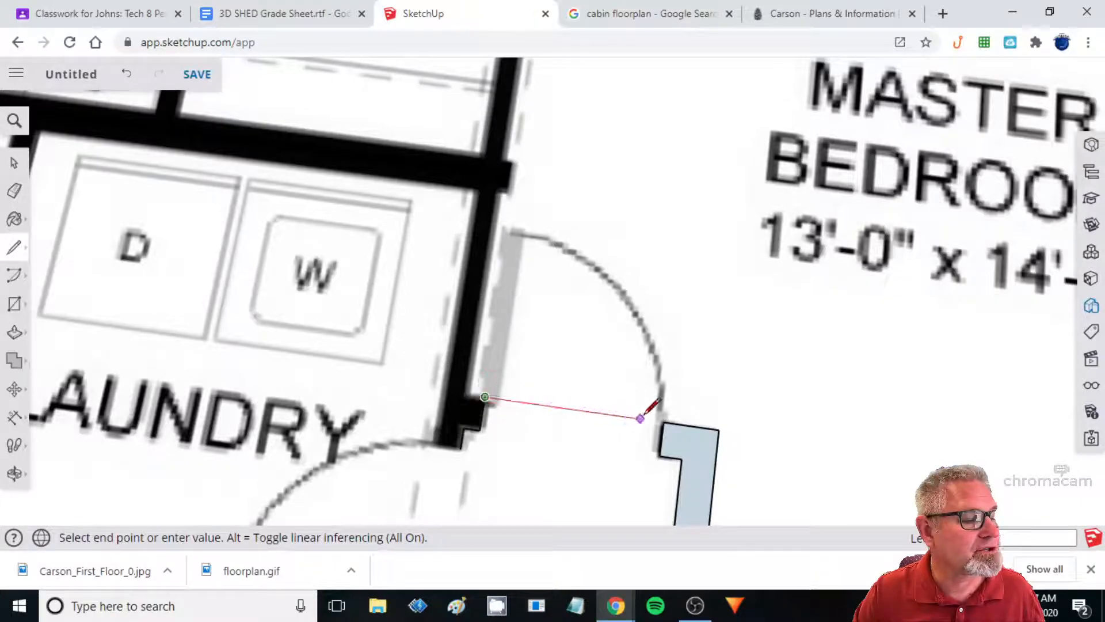
Draw lines across both sides of the master bedroom doorway to join the laundry wall end with the hooked wall.
{"action": "left_click", "coordinate": [663, 421]}
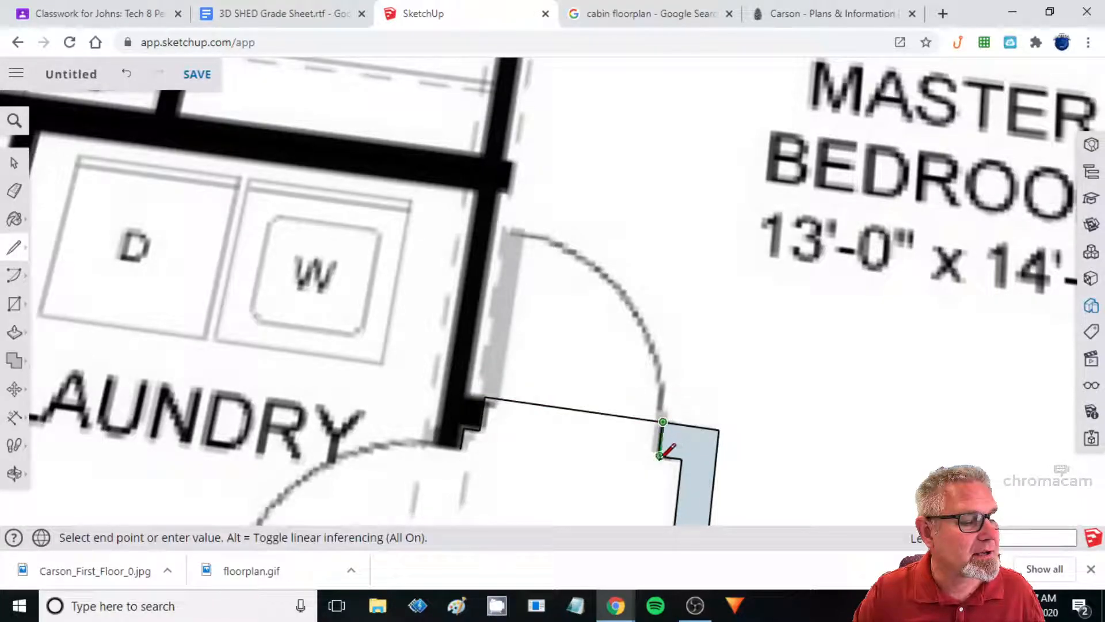
{"action": "left_click", "coordinate": [660, 455]}
{"action": "left_click", "coordinate": [478, 429]}
{"action": "left_click", "coordinate": [659, 456]}
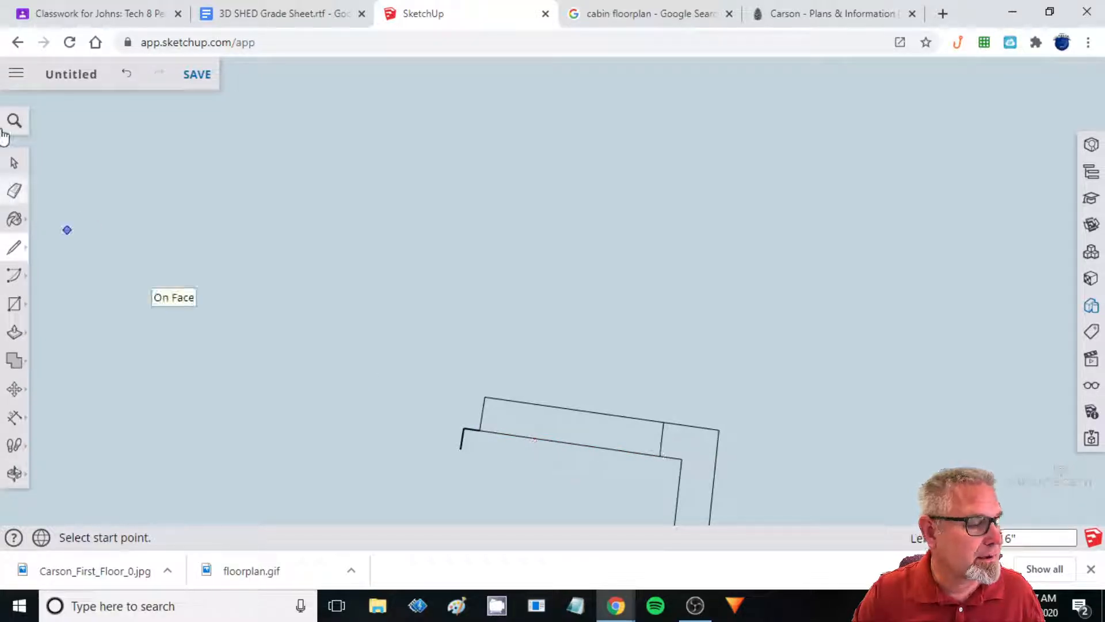
Delete the large face around the bridged doorway to show the plan image again.
{"action": "left_click", "coordinate": [15, 163]}
{"action": "left_click", "coordinate": [738, 277]}
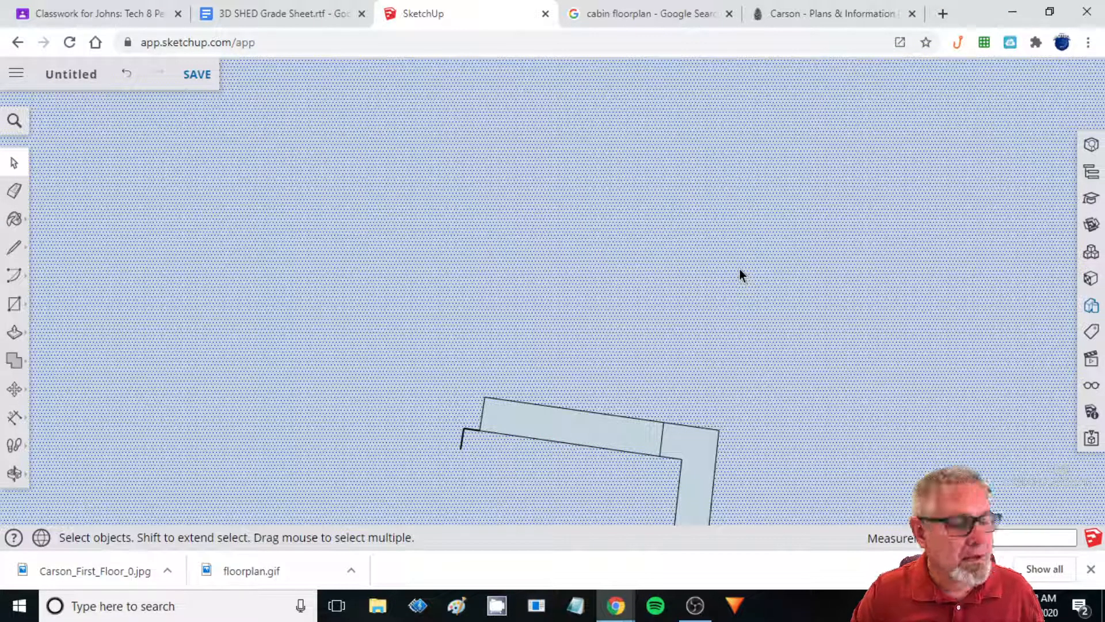
{"action": "key", "text": "Delete"}
{"action": "middle_click_drag", "start_coordinate": [719, 404], "coordinate": [701, 397]}
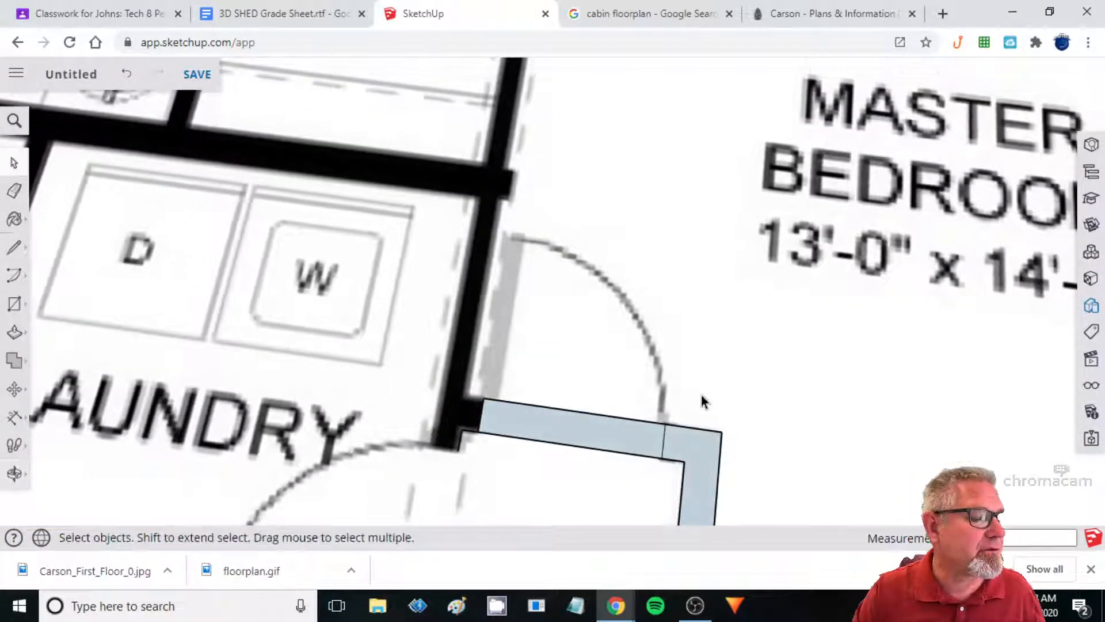
Erase the line dividing the bridged doorway strip from the hooked wall.
{"action": "left_click", "coordinate": [14, 190]}
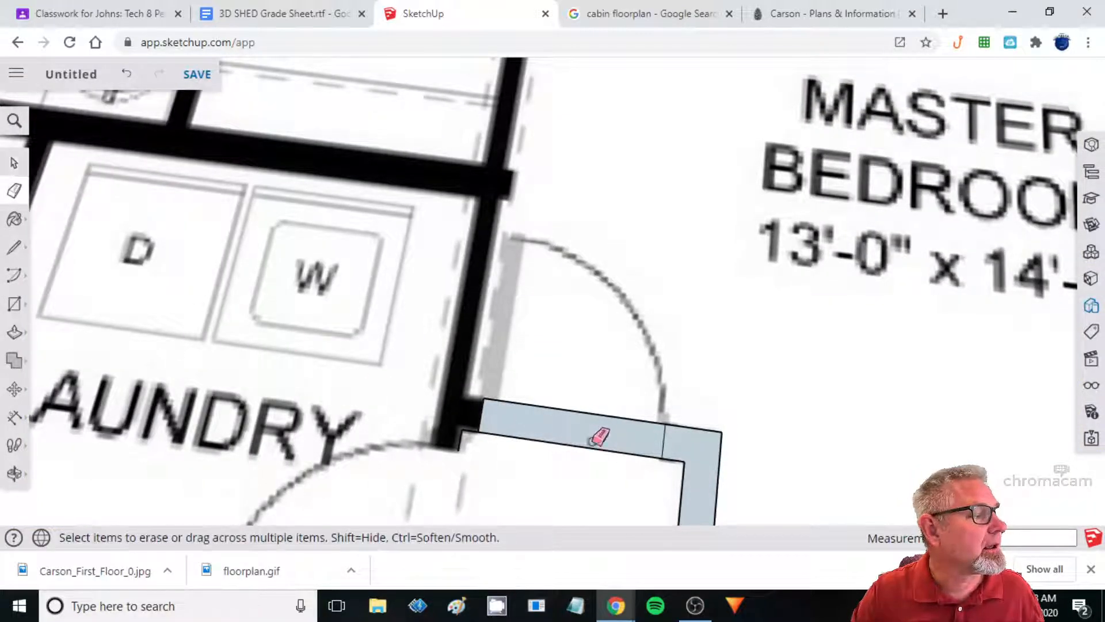
{"action": "left_click", "coordinate": [663, 442]}
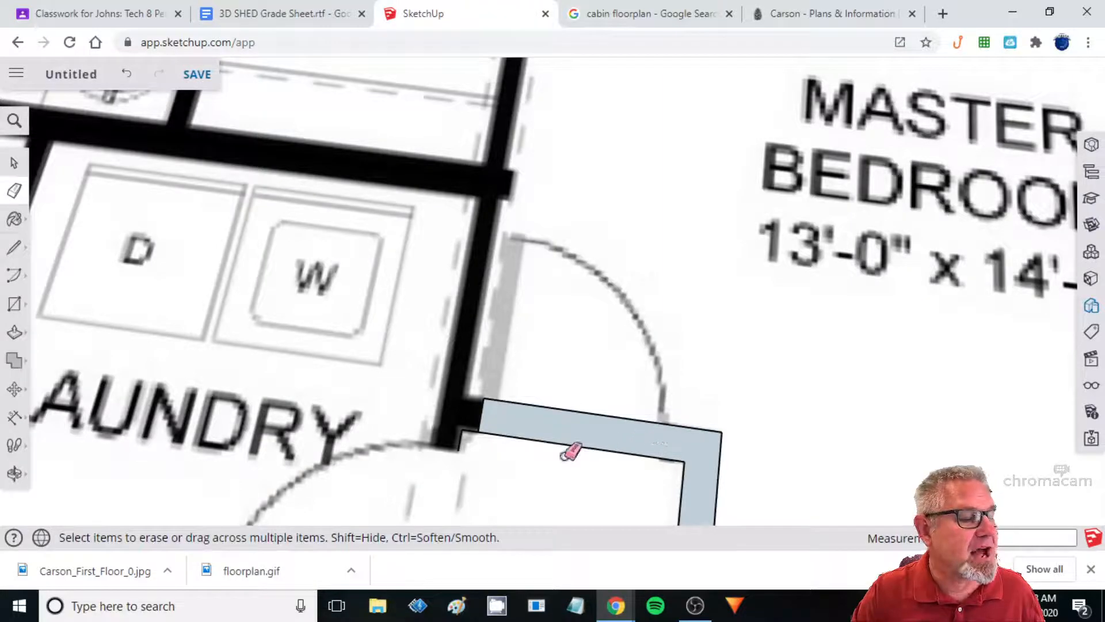
{"action": "scroll", "coordinate": [449, 434], "scroll_direction": "down", "scroll_amount": 10}
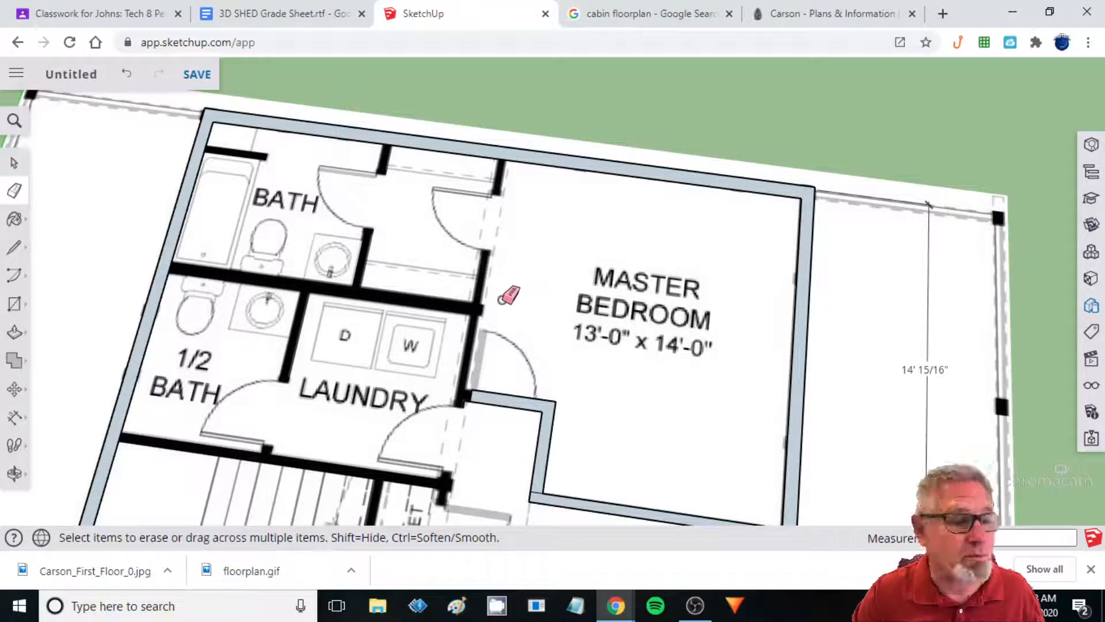
Draw a line along the master bedroom side of the laundry wall, from the hooked wall's corner to the exterior wall.
{"action": "scroll", "coordinate": [511, 382], "scroll_direction": "up", "scroll_amount": 10}
{"action": "middle_click", "coordinate": [433, 395]}
{"action": "middle_click_drag", "start_coordinate": [432, 396], "coordinate": [340, 313]}
{"action": "key", "text": "l"}
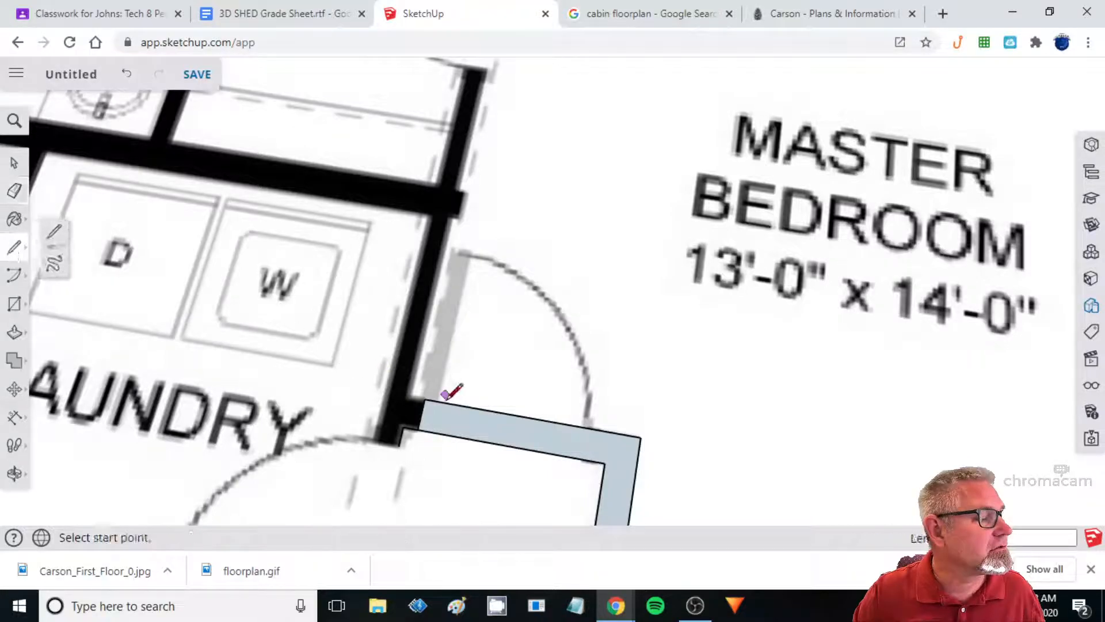
{"action": "left_click", "coordinate": [423, 395]}
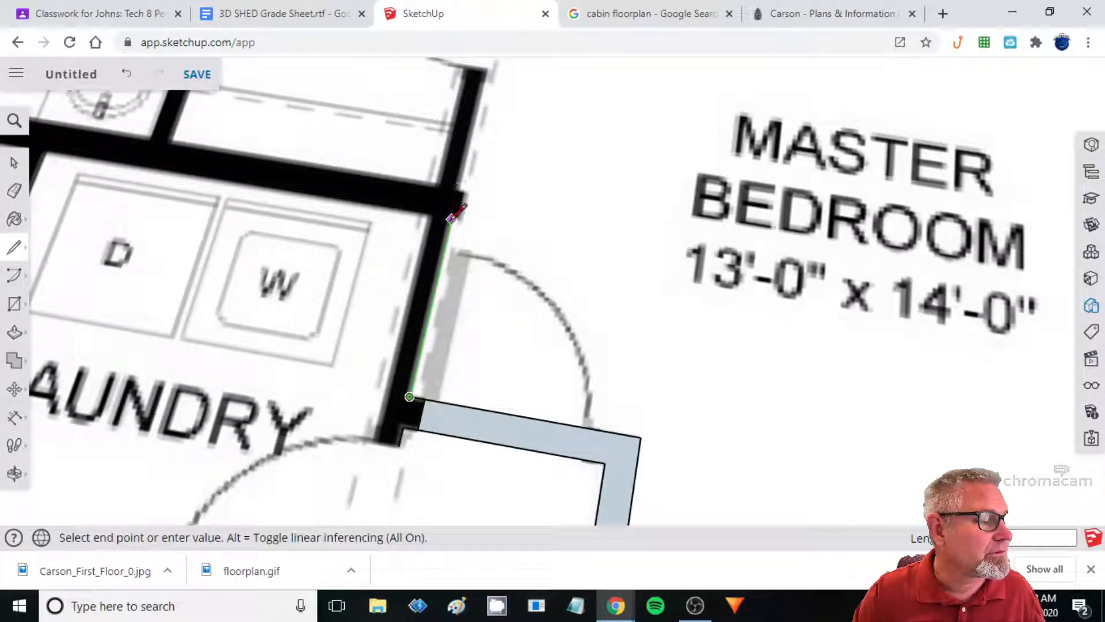
{"action": "scroll", "coordinate": [455, 212], "scroll_direction": "up", "scroll_amount": 2}
{"action": "scroll", "coordinate": [454, 212], "scroll_direction": "down", "scroll_amount": 5}
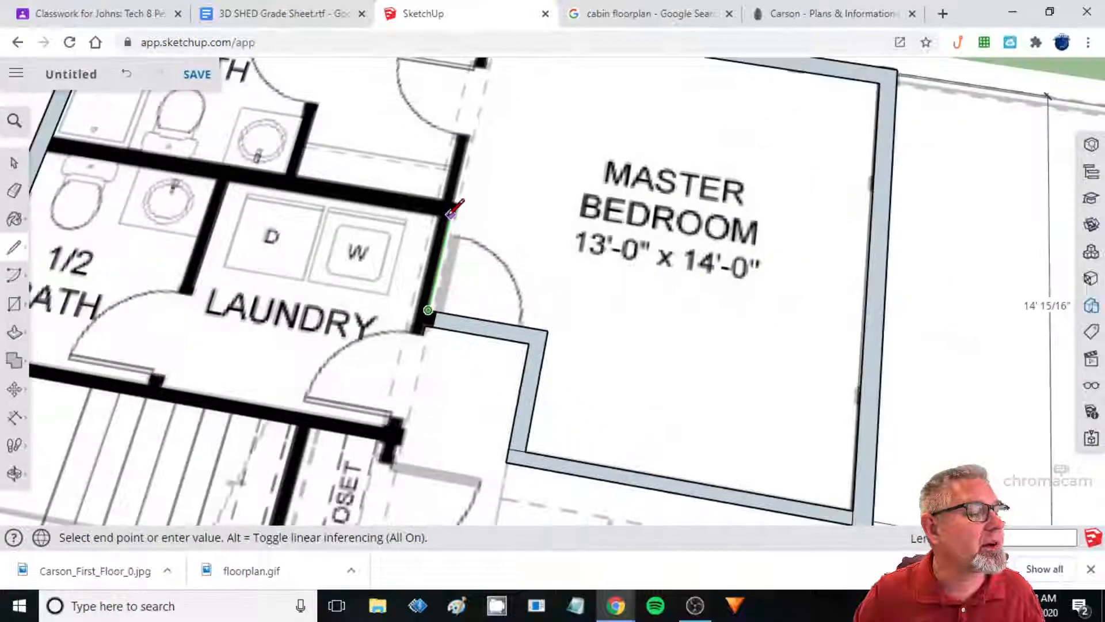
{"action": "scroll", "coordinate": [452, 213], "scroll_direction": "down", "scroll_amount": 3}
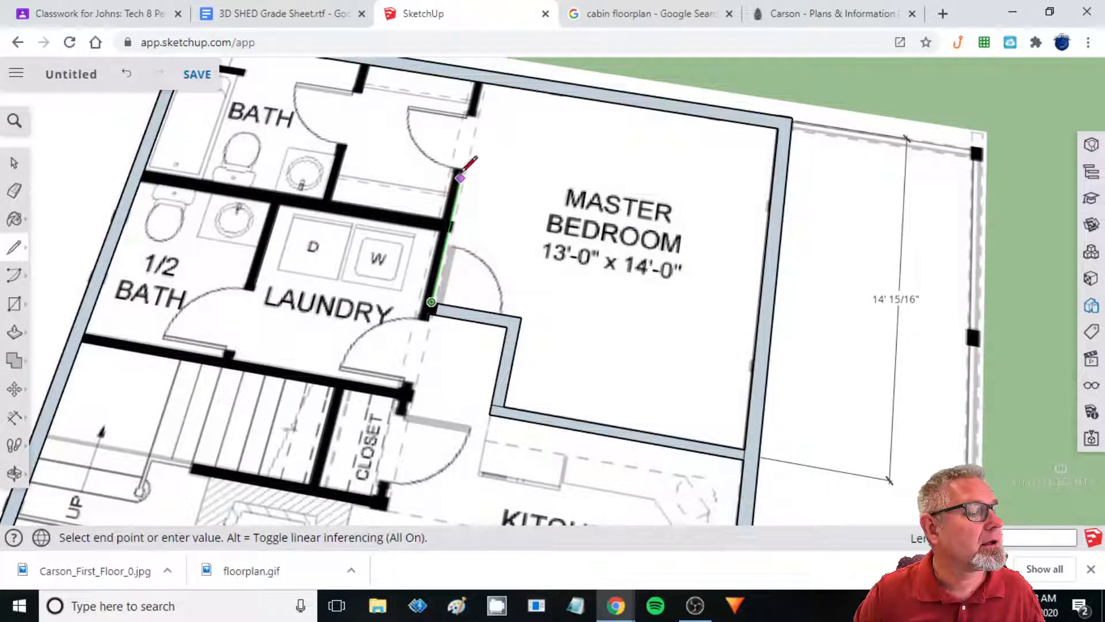
{"action": "left_click", "coordinate": [491, 81]}
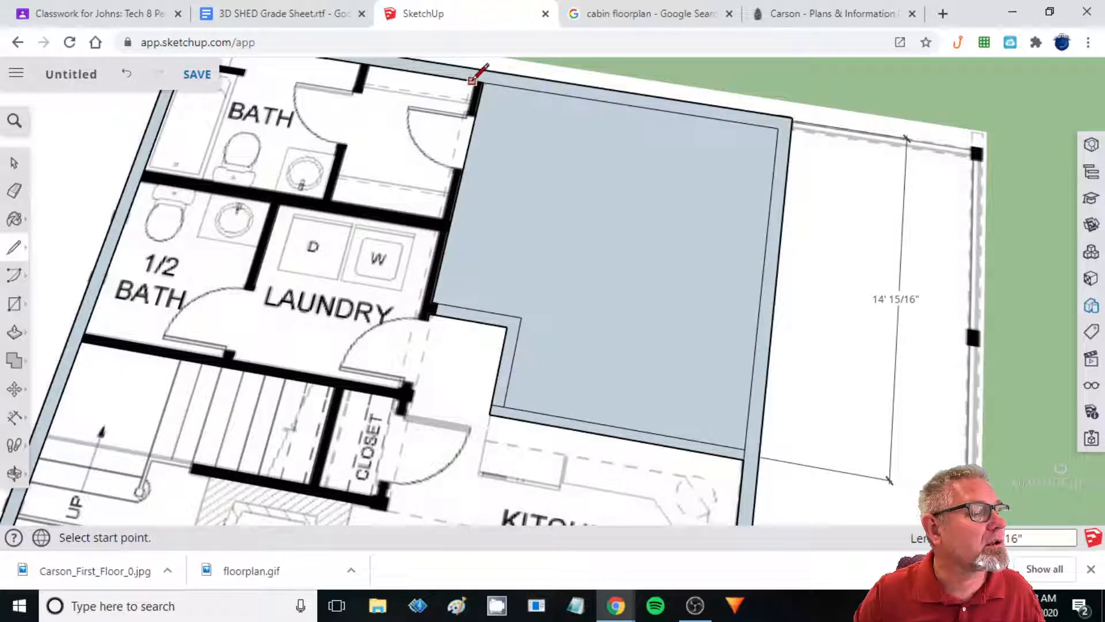
Trace the wall's other side from the hooked wall down to the closet, across its end and back up to the exterior wall.
{"action": "scroll", "coordinate": [433, 306], "scroll_direction": "up", "scroll_amount": 5}
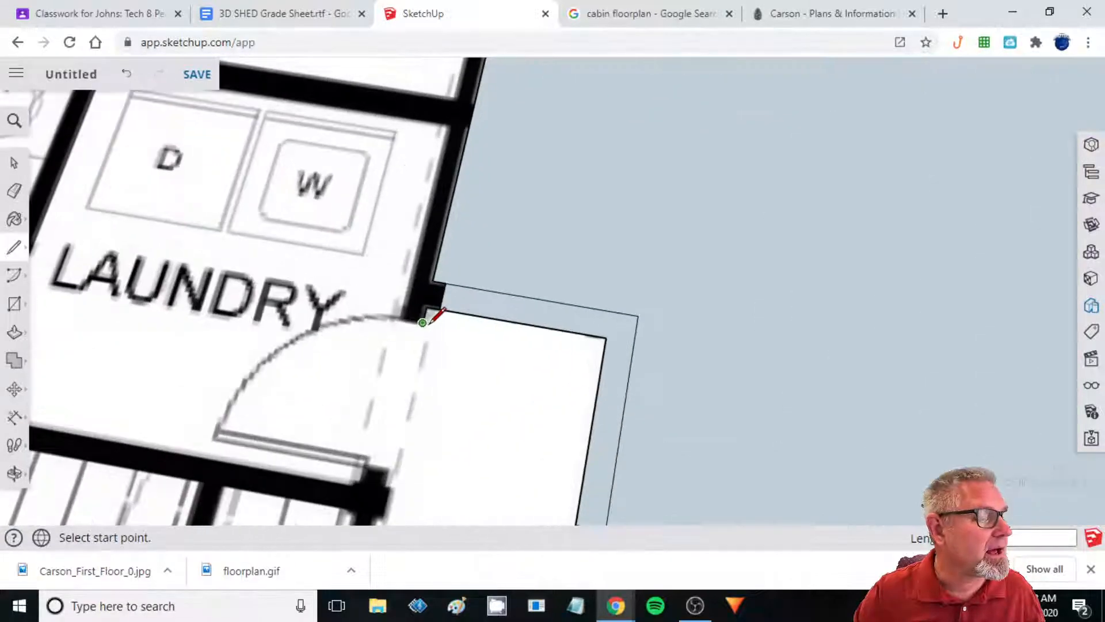
{"action": "scroll", "coordinate": [420, 324], "scroll_direction": "down", "scroll_amount": 4}
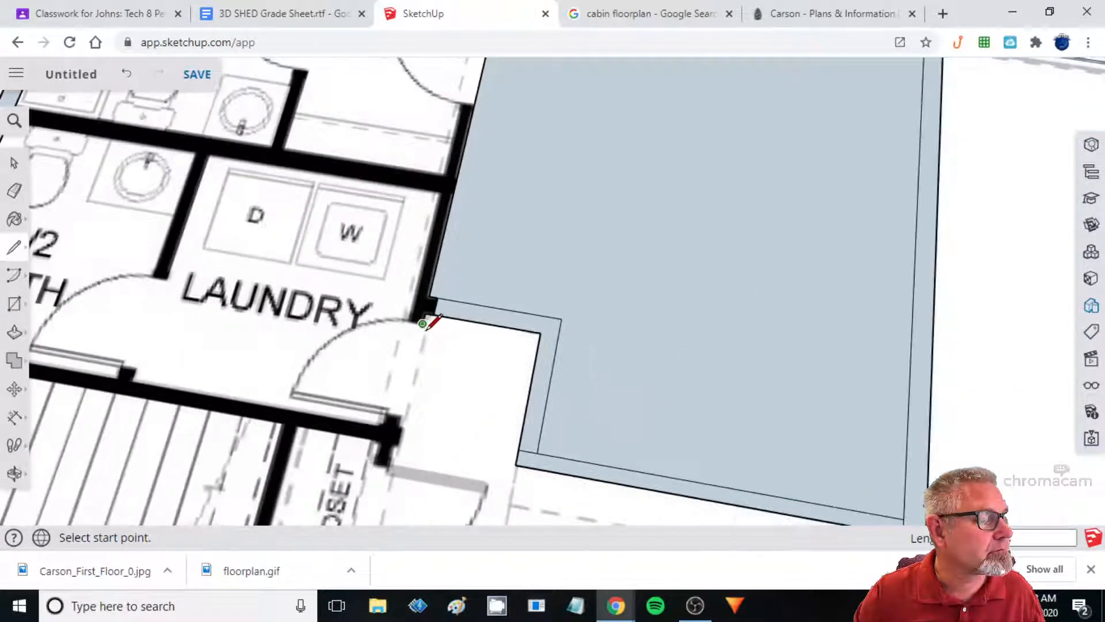
{"action": "left_click", "coordinate": [425, 313]}
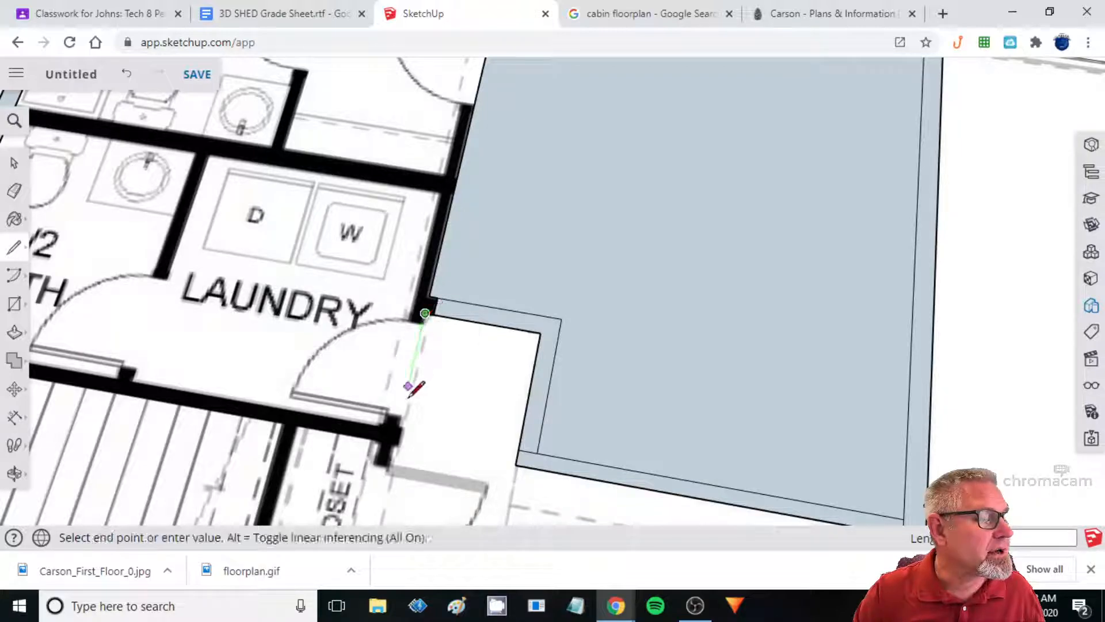
{"action": "left_click", "coordinate": [389, 463]}
{"action": "left_click", "coordinate": [375, 463]}
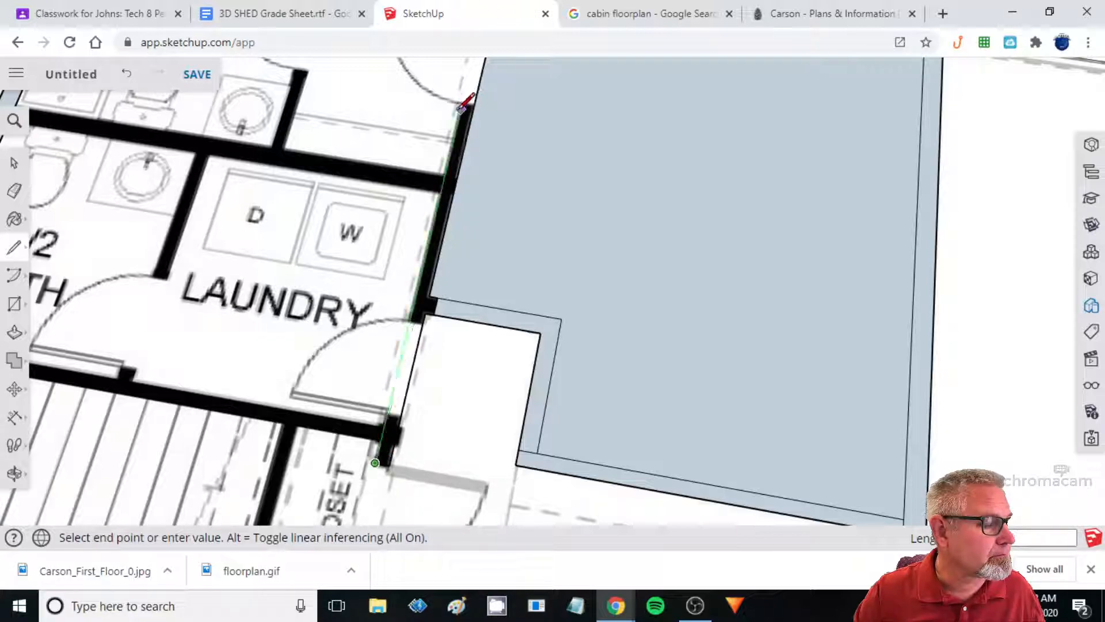
{"action": "scroll", "coordinate": [466, 110], "scroll_direction": "down", "scroll_amount": 5}
{"action": "middle_click_drag", "start_coordinate": [448, 180], "coordinate": [444, 194]}
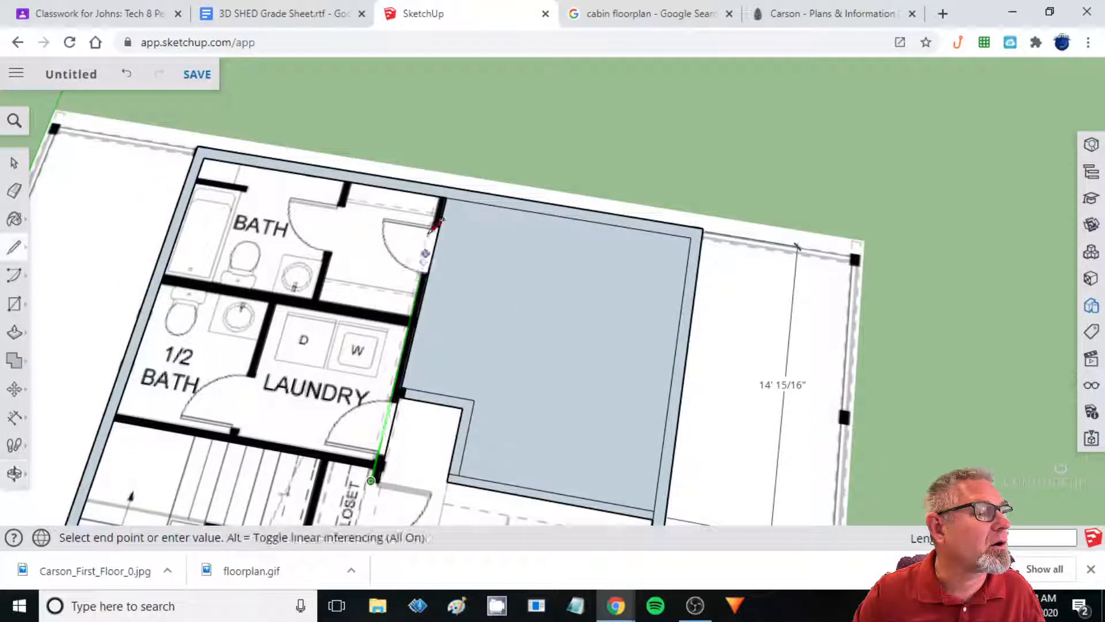
{"action": "left_click", "coordinate": [441, 197]}
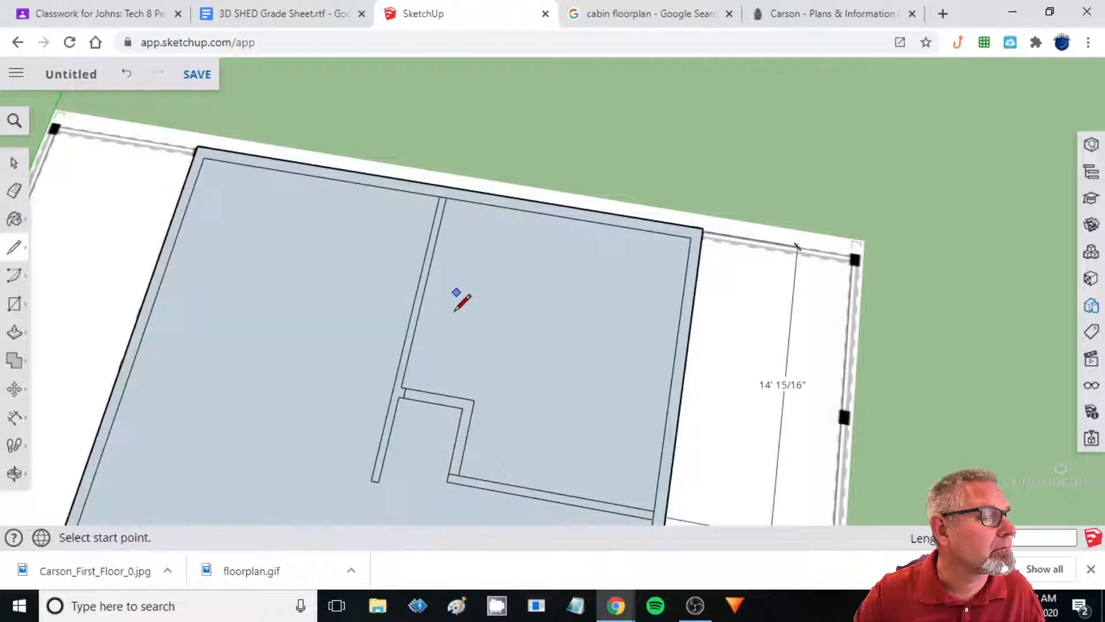
Erase the short line dividing the hooked wall from the long wall beside the laundry room.
{"action": "scroll", "coordinate": [305, 446], "scroll_direction": "down", "scroll_amount": 3}
{"action": "scroll", "coordinate": [314, 432], "scroll_direction": "up", "scroll_amount": 7}
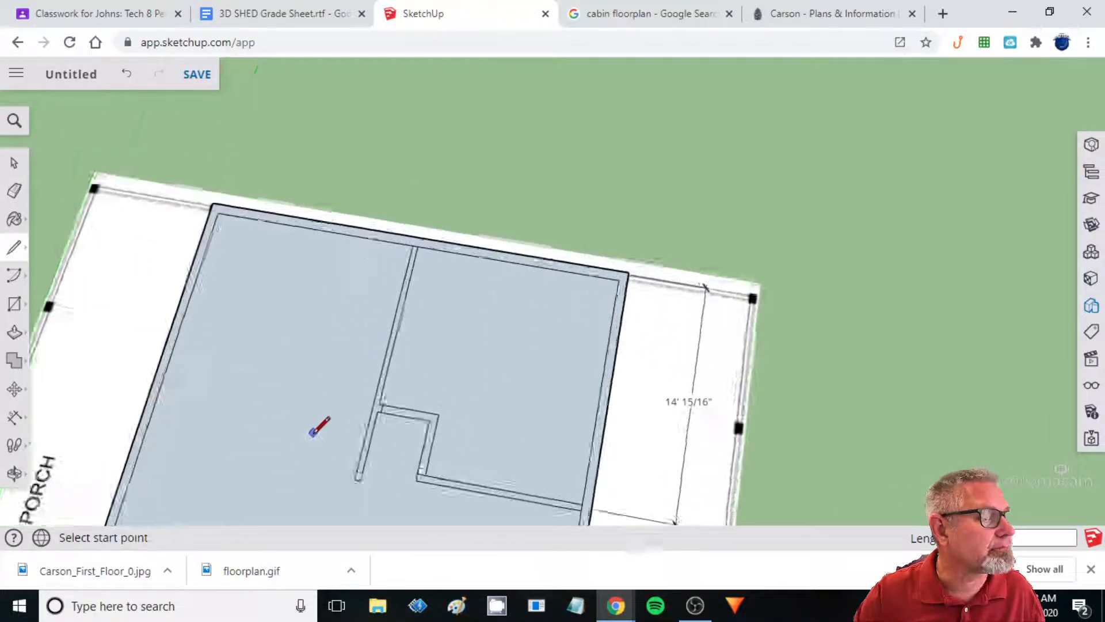
{"action": "left_click", "coordinate": [15, 191]}
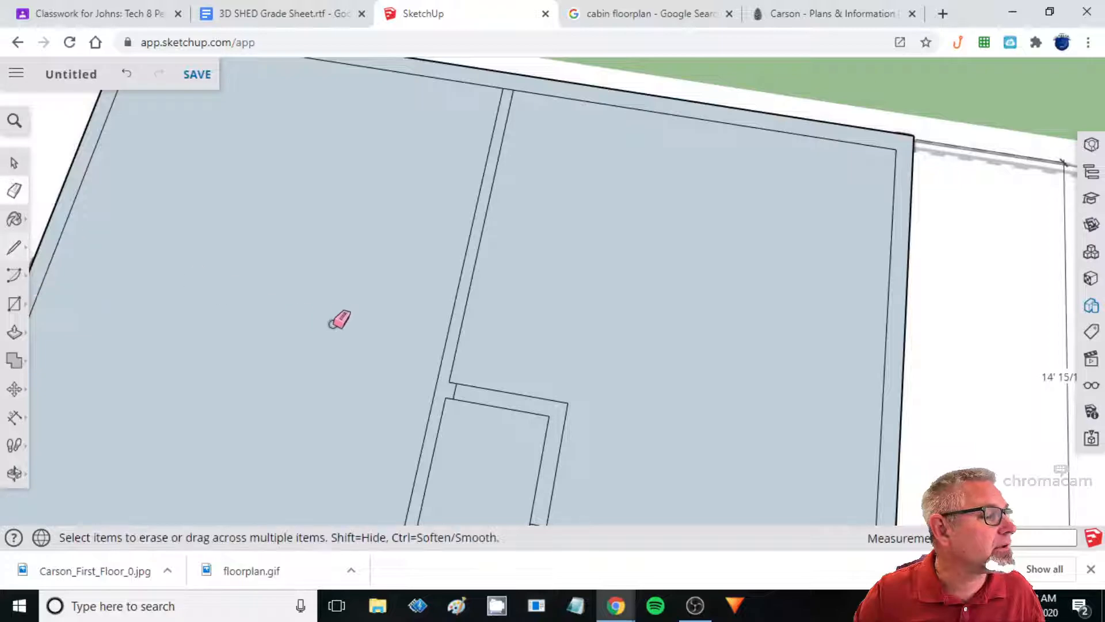
{"action": "scroll", "coordinate": [521, 423], "scroll_direction": "down", "scroll_amount": 2}
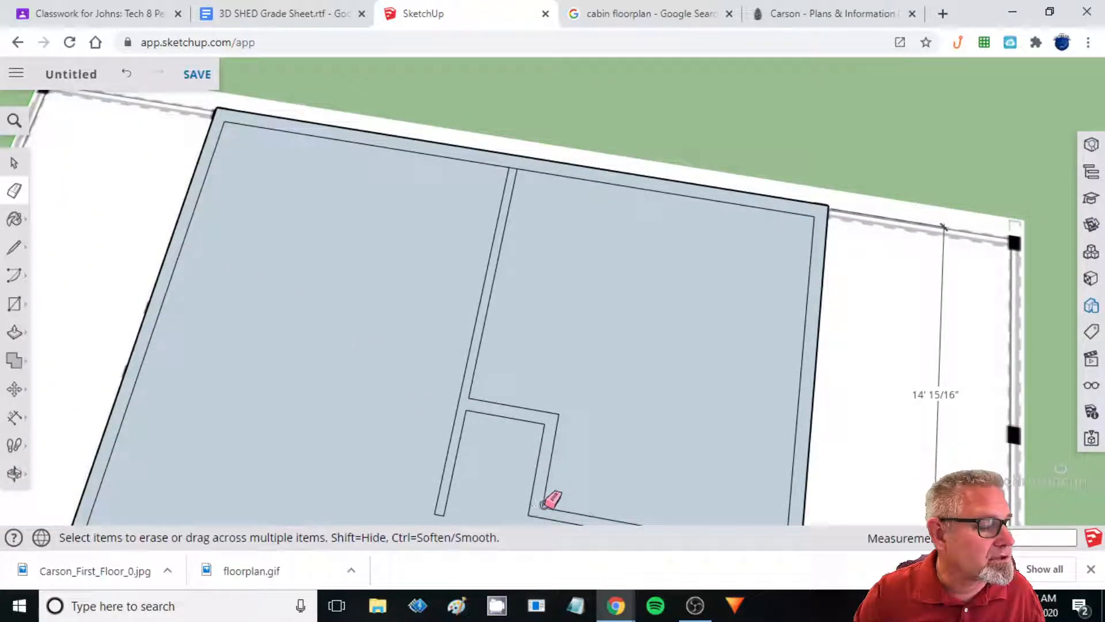
{"action": "scroll", "coordinate": [420, 345], "scroll_direction": "down", "scroll_amount": 3}
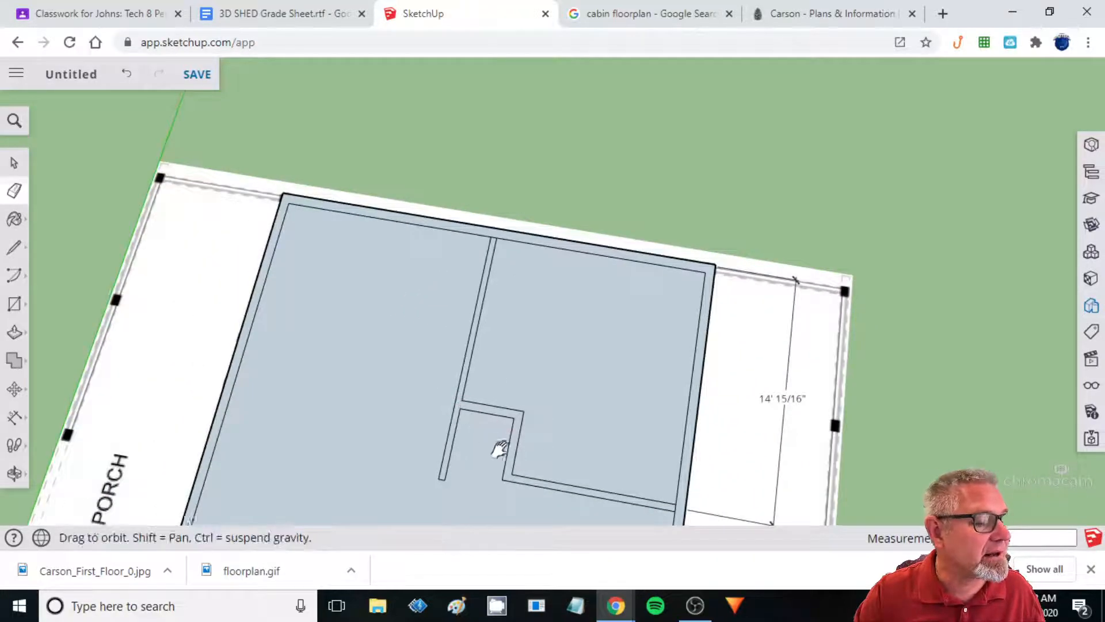
{"action": "middle_click_drag", "start_coordinate": [501, 451], "coordinate": [457, 363]}
{"action": "scroll", "coordinate": [466, 374], "scroll_direction": "up", "scroll_amount": 5}
{"action": "middle_click_drag", "start_coordinate": [477, 454], "coordinate": [514, 417], "text": "shift"}
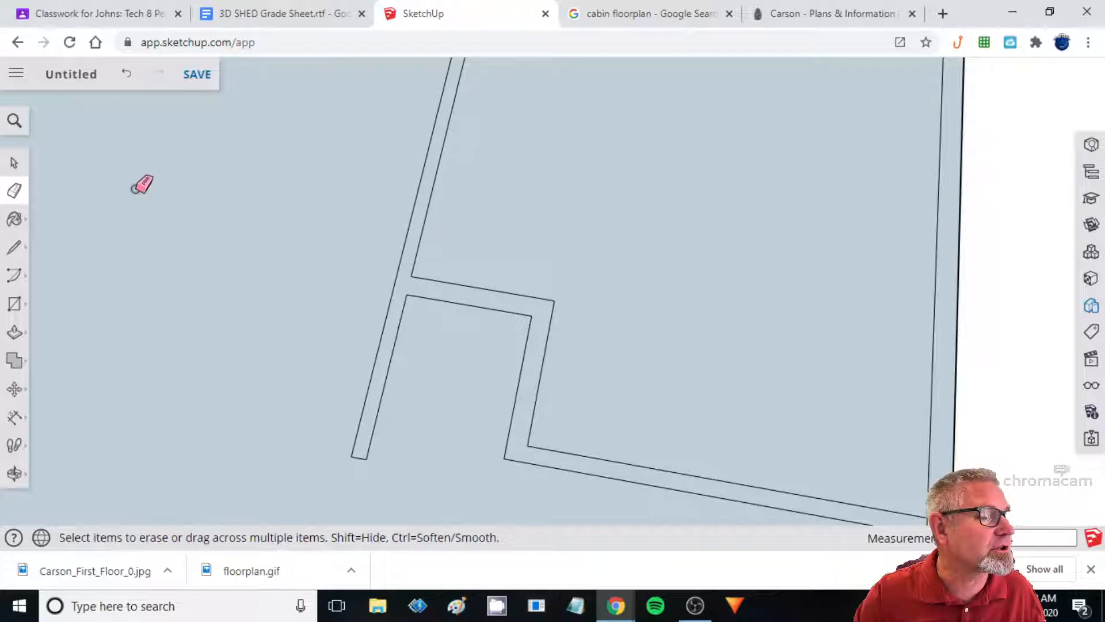
Delete the face covering the master bedroom and the large face covering the remaining rooms.
{"action": "scroll", "coordinate": [197, 209], "scroll_direction": "down", "scroll_amount": 3}
{"action": "middle_click_drag", "start_coordinate": [197, 209], "coordinate": [74, 144]}
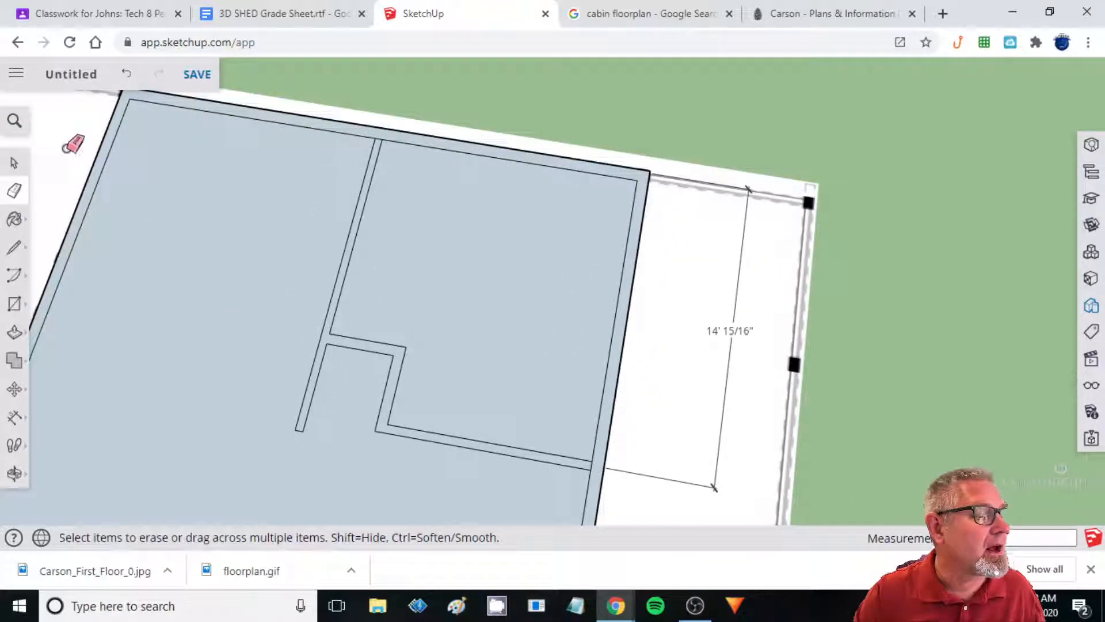
{"action": "left_click", "coordinate": [15, 165]}
{"action": "left_click", "coordinate": [469, 266]}
{"action": "key", "text": "Delete"}
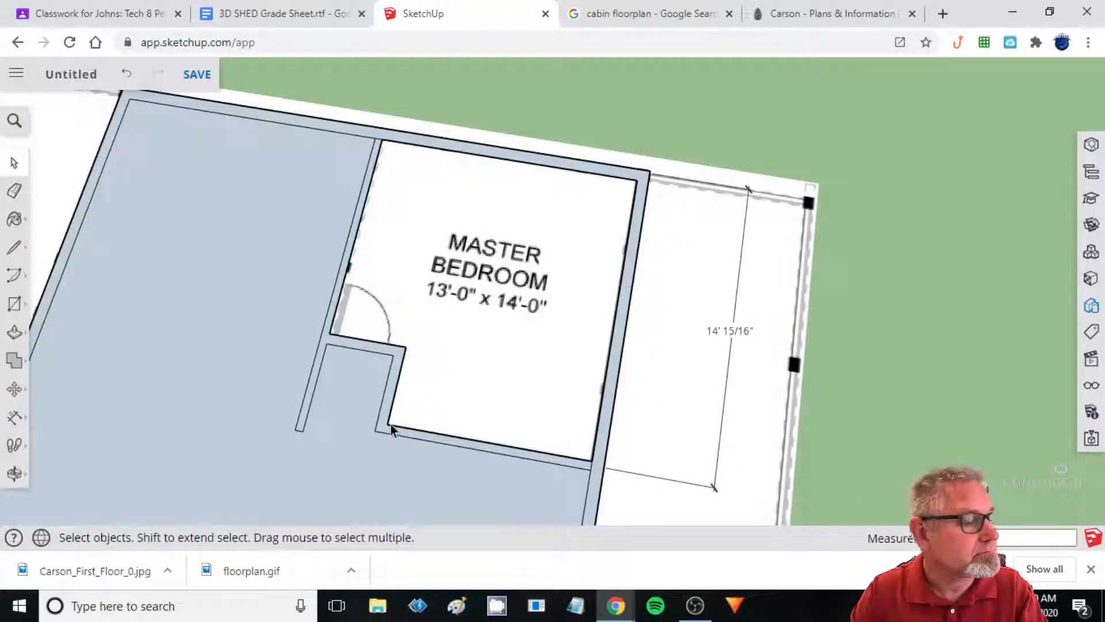
{"action": "left_click", "coordinate": [352, 449]}
{"action": "key", "text": "Delete"}
Outline the short wall at the end of the bathtub and delete the large face covering the rooms around it.
{"action": "middle_click_drag", "start_coordinate": [303, 396], "coordinate": [543, 478]}
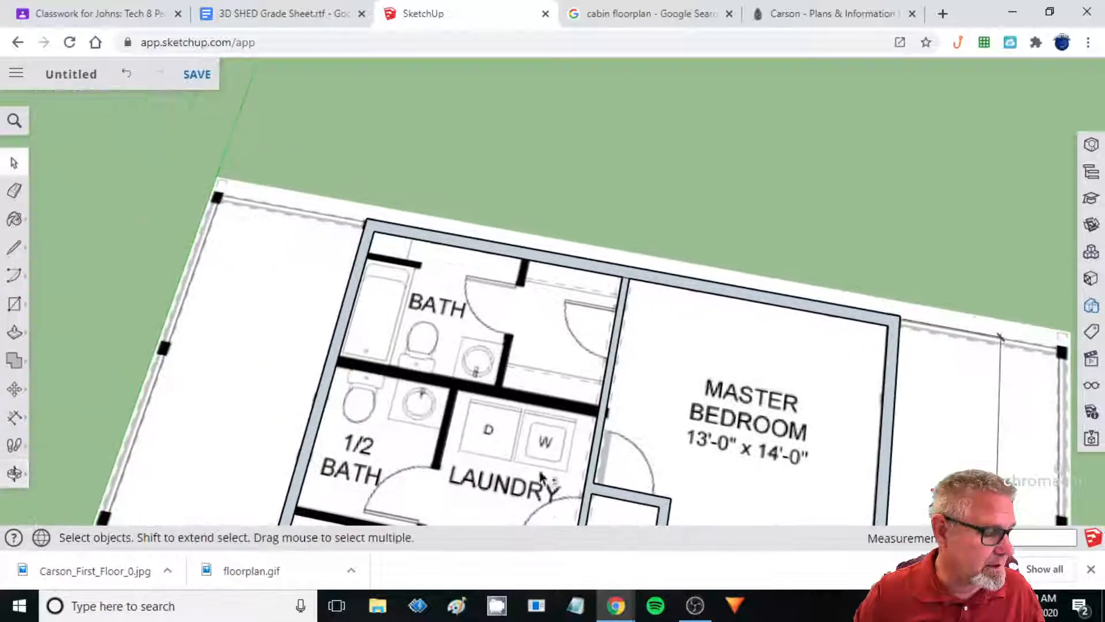
{"action": "left_click", "coordinate": [15, 248]}
{"action": "scroll", "coordinate": [420, 269], "scroll_direction": "up", "scroll_amount": 5}
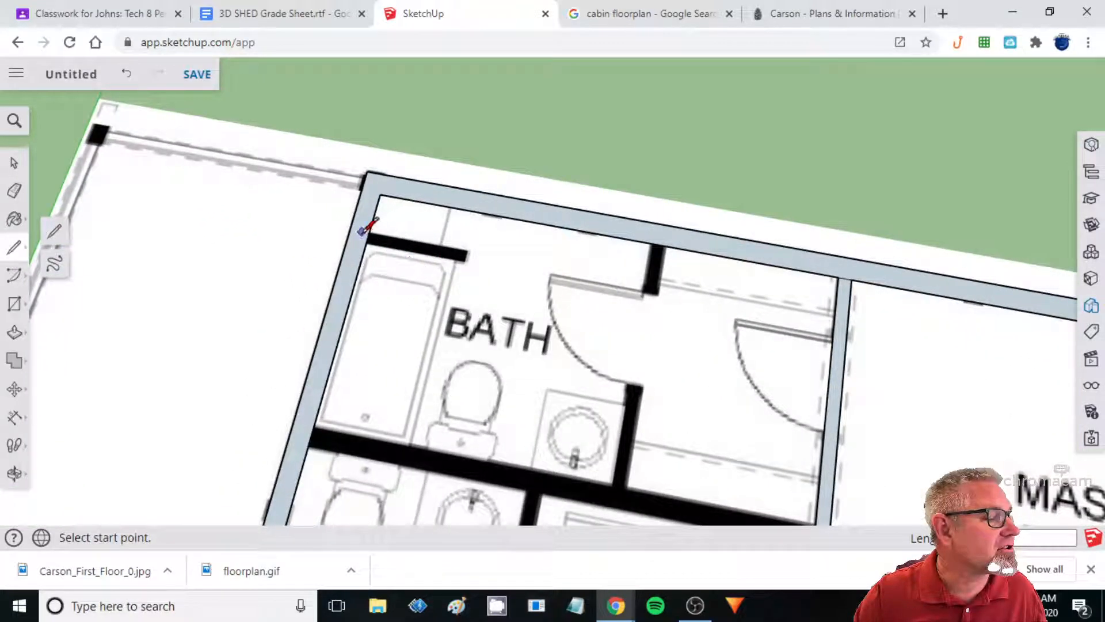
{"action": "left_click", "coordinate": [367, 231]}
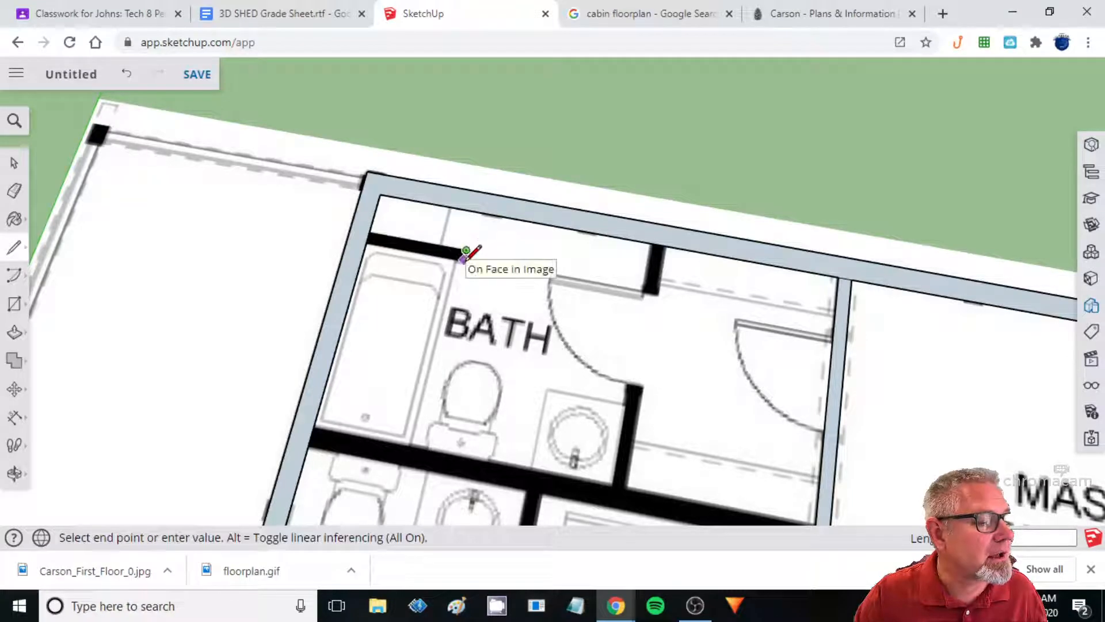
{"action": "left_click", "coordinate": [367, 241]}
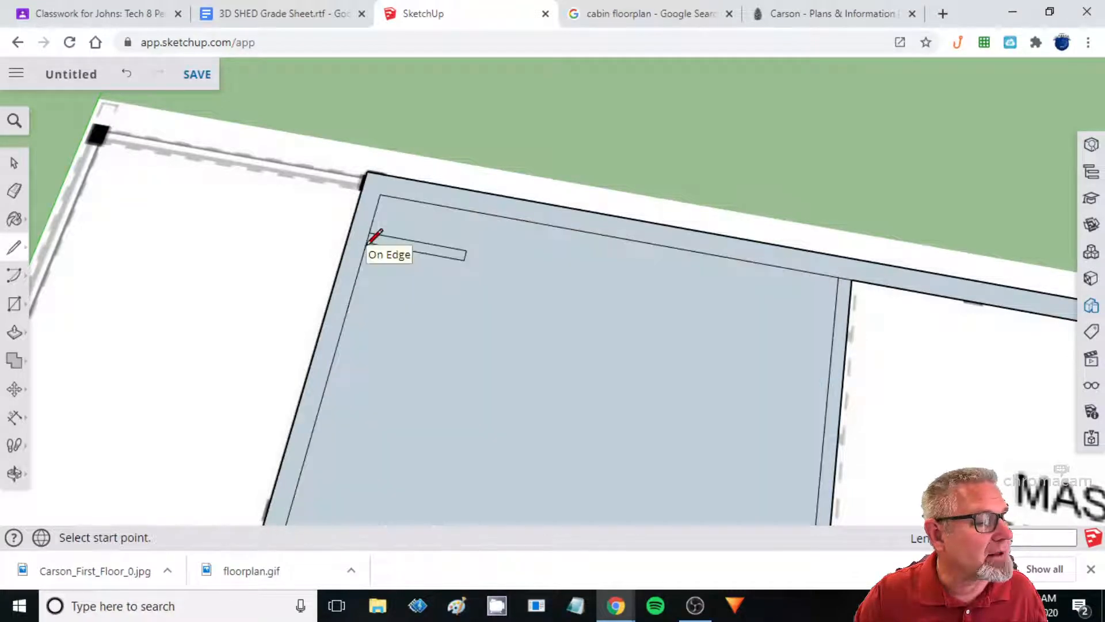
{"action": "left_click", "coordinate": [562, 355]}
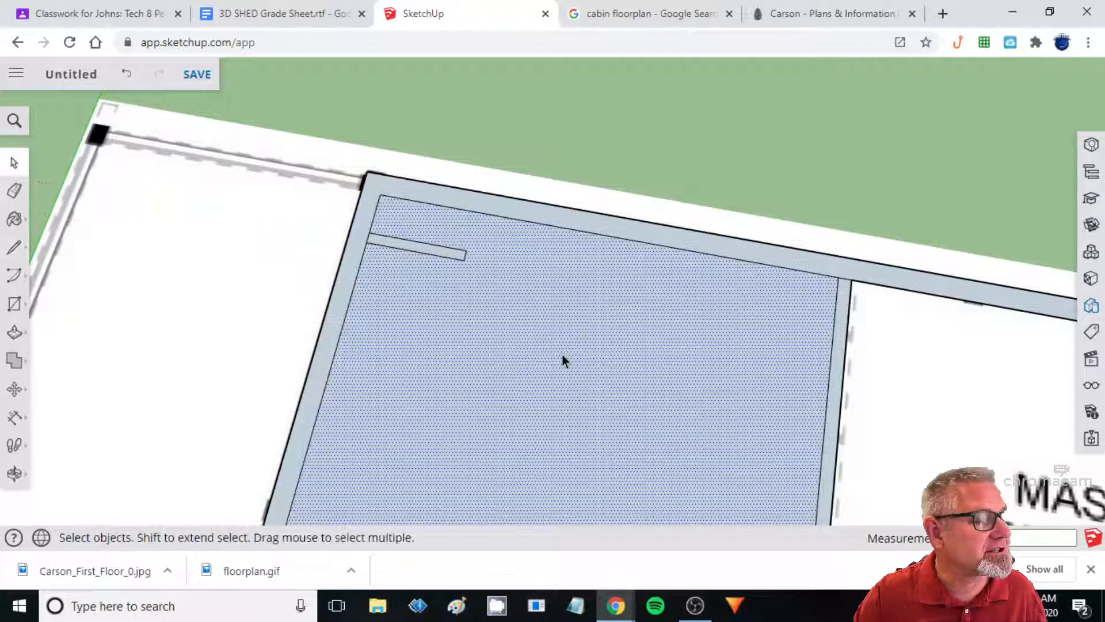
{"action": "key", "text": "Delete"}
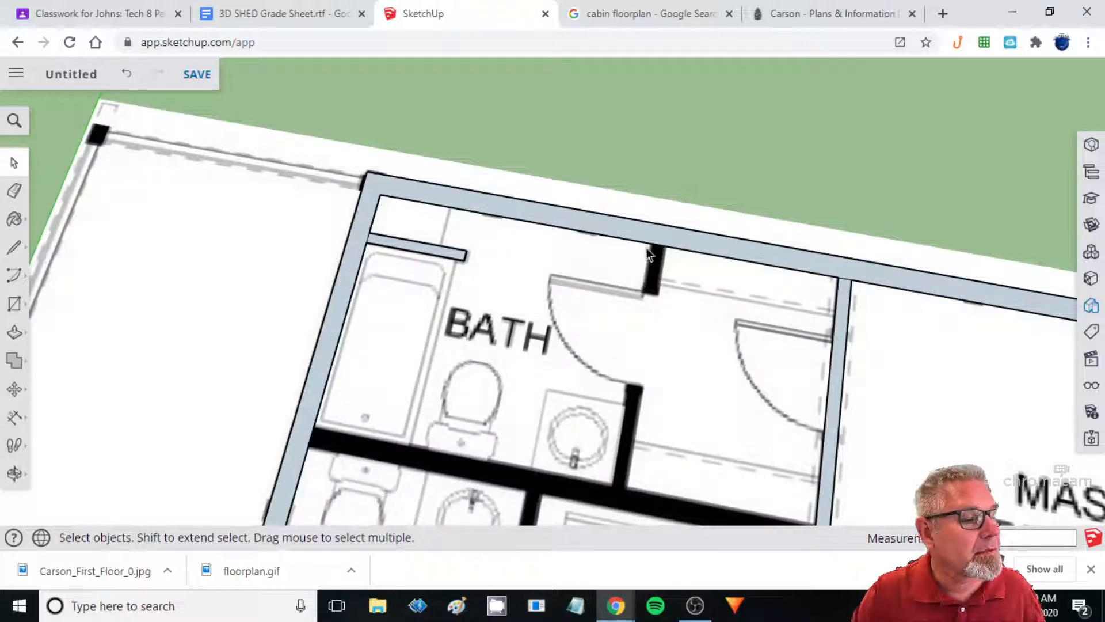
Draw lines along the walk-in closet side of the bath wall and the wall above the laundry, up to the bedroom wall.
{"action": "left_click", "coordinate": [14, 247]}
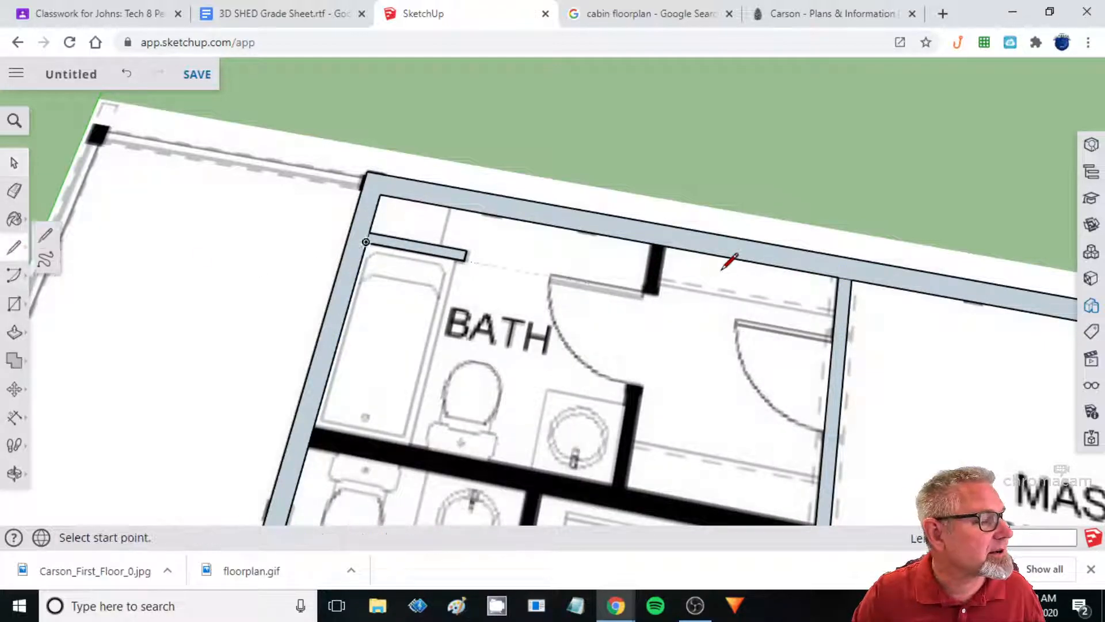
{"action": "left_click", "coordinate": [665, 246]}
{"action": "left_click", "coordinate": [627, 483]}
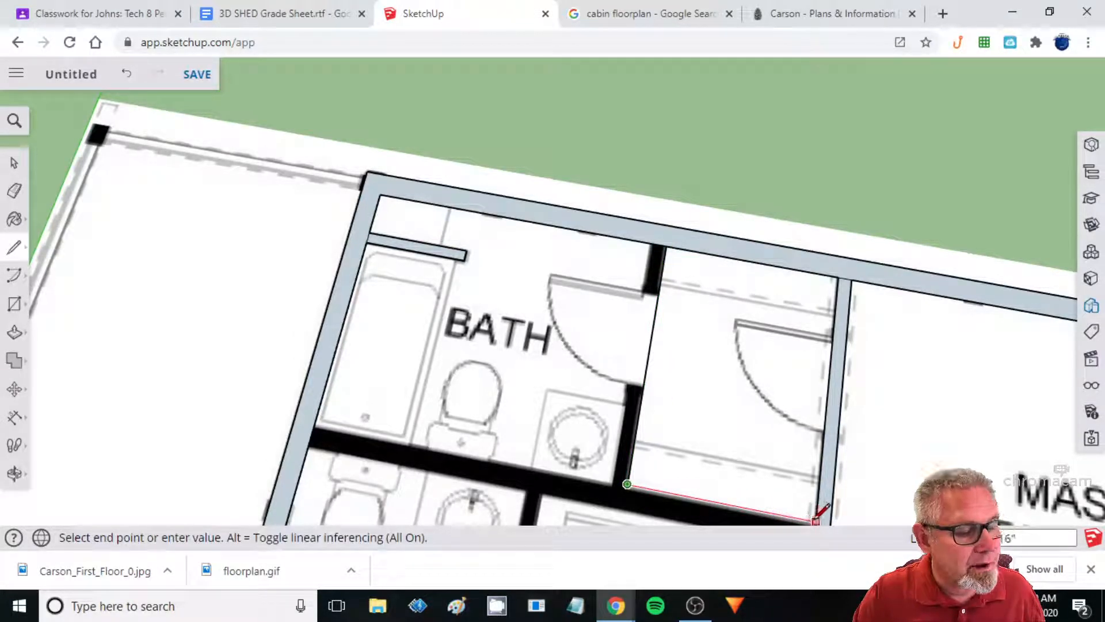
{"action": "left_click", "coordinate": [815, 520]}
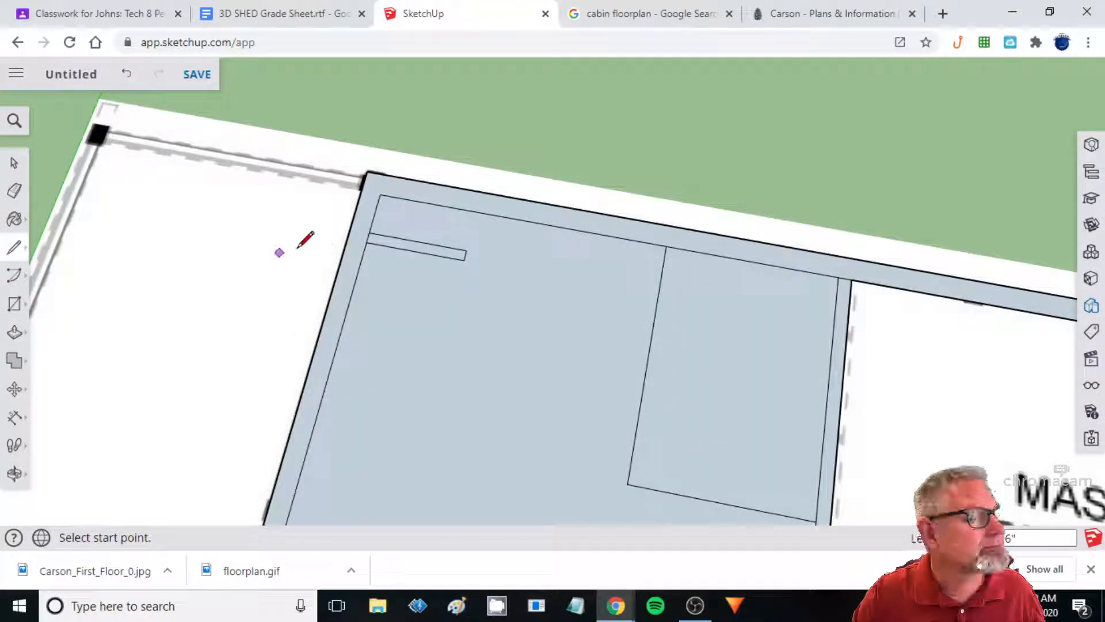
Delete the face covering the bath and laundry area to expose the plan image.
{"action": "left_click", "coordinate": [14, 163]}
{"action": "left_click", "coordinate": [482, 308]}
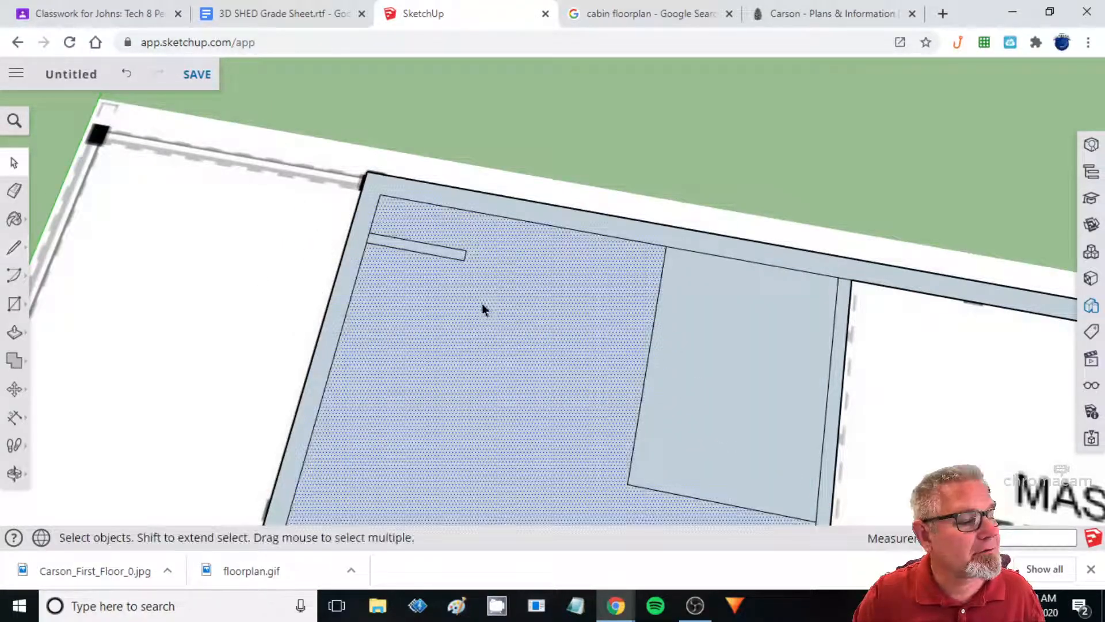
{"action": "key", "text": "Delete"}
Draw lines along the bath side of the closet wall and the wall above the half bath, ending at the exterior wall.
{"action": "middle_click_drag", "start_coordinate": [589, 428], "coordinate": [517, 339], "text": "shift"}
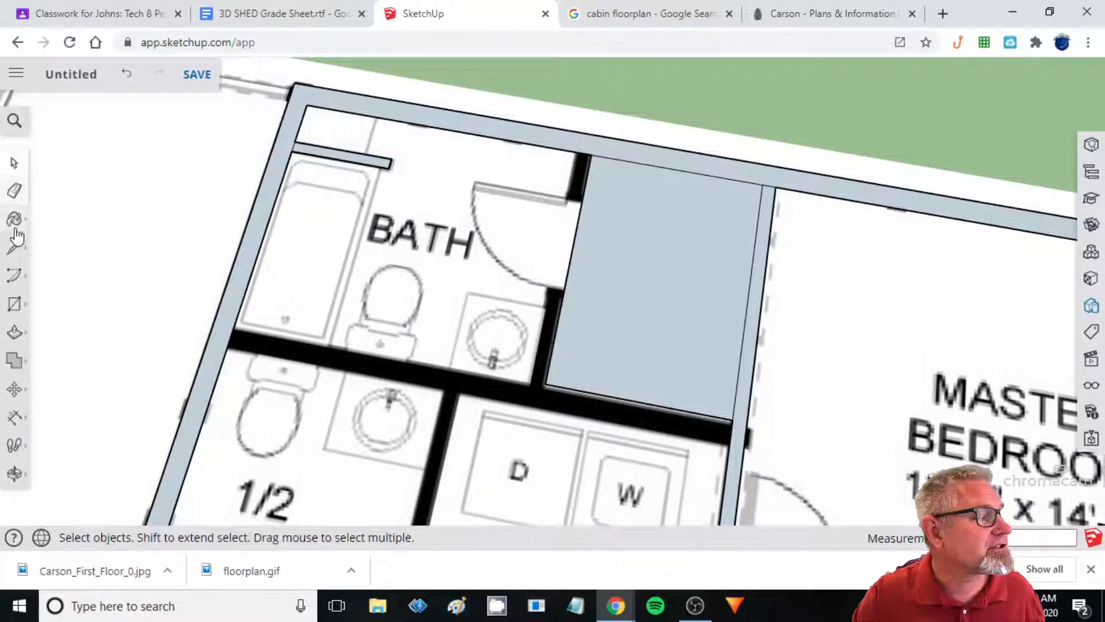
{"action": "left_click", "coordinate": [14, 247]}
{"action": "left_click", "coordinate": [575, 152]}
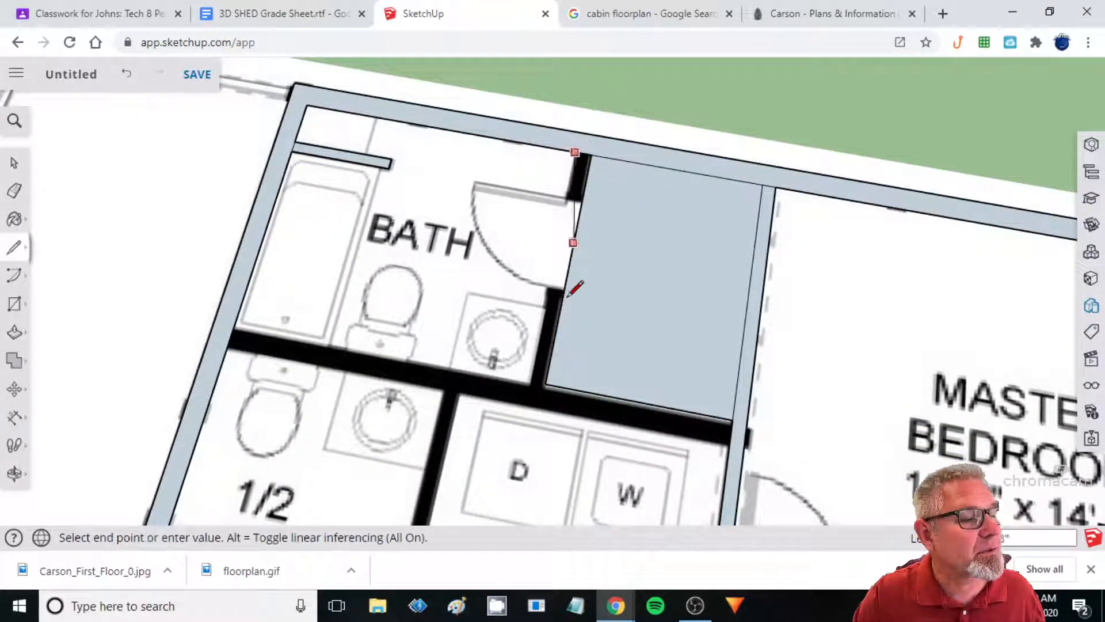
{"action": "left_click", "coordinate": [527, 380]}
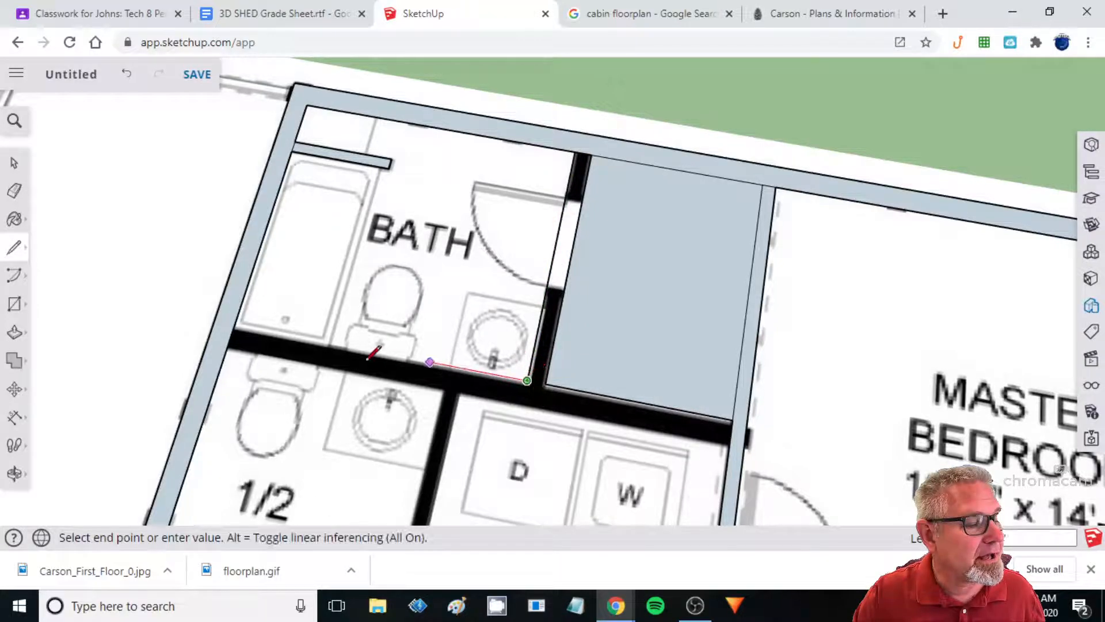
{"action": "left_click", "coordinate": [235, 324]}
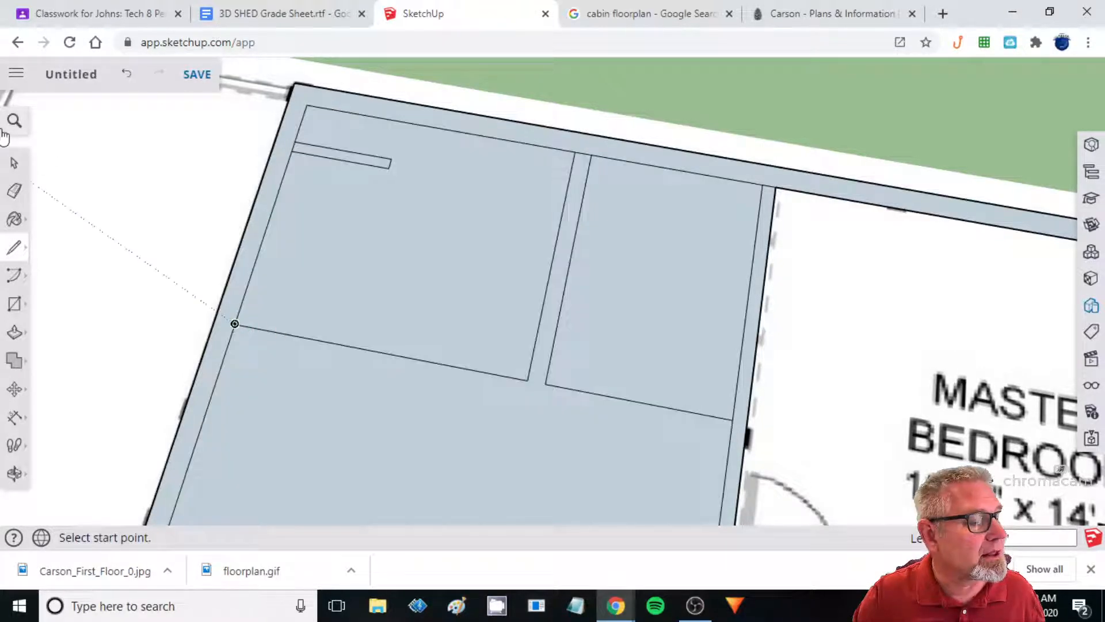
Delete the faces covering the bath, the walk-in closet and the remaining rooms below them.
{"action": "left_click", "coordinate": [14, 163]}
{"action": "left_click", "coordinate": [416, 220]}
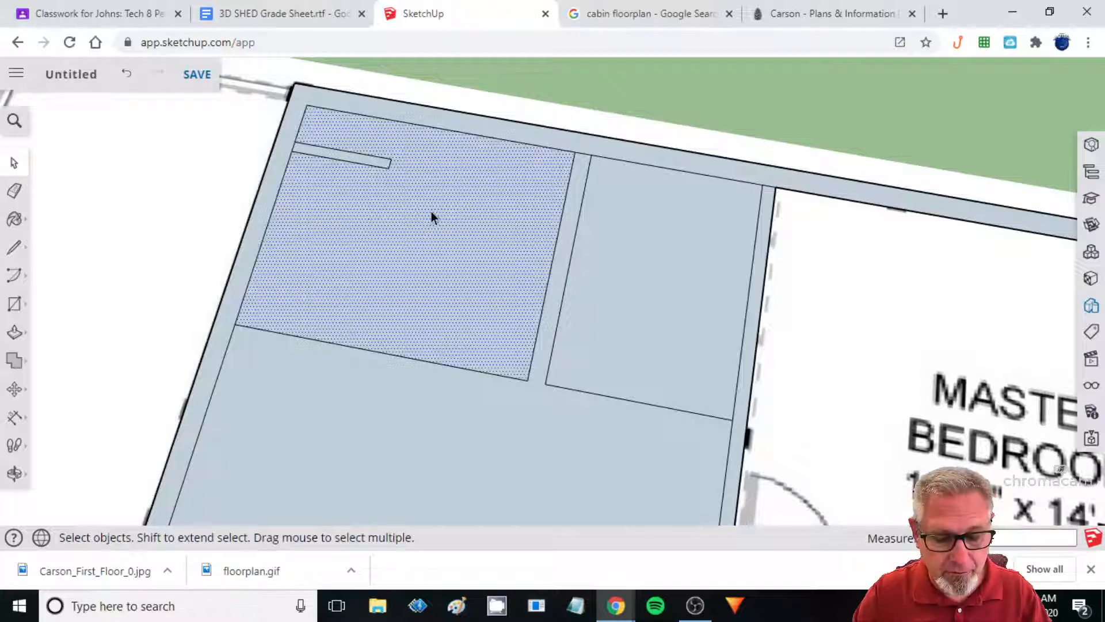
{"action": "key", "text": "Delete"}
{"action": "left_click", "coordinate": [662, 269]}
{"action": "key", "text": "Delete"}
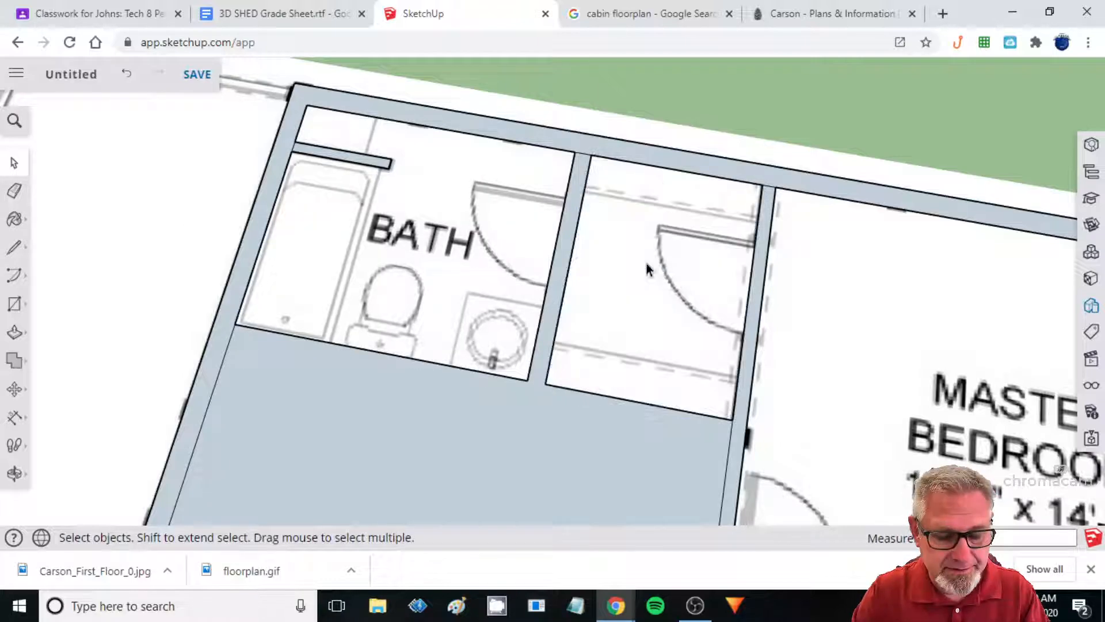
{"action": "left_click", "coordinate": [470, 481]}
{"action": "key", "text": "Delete"}
{"action": "middle_click_drag", "start_coordinate": [449, 451], "coordinate": [459, 427]}
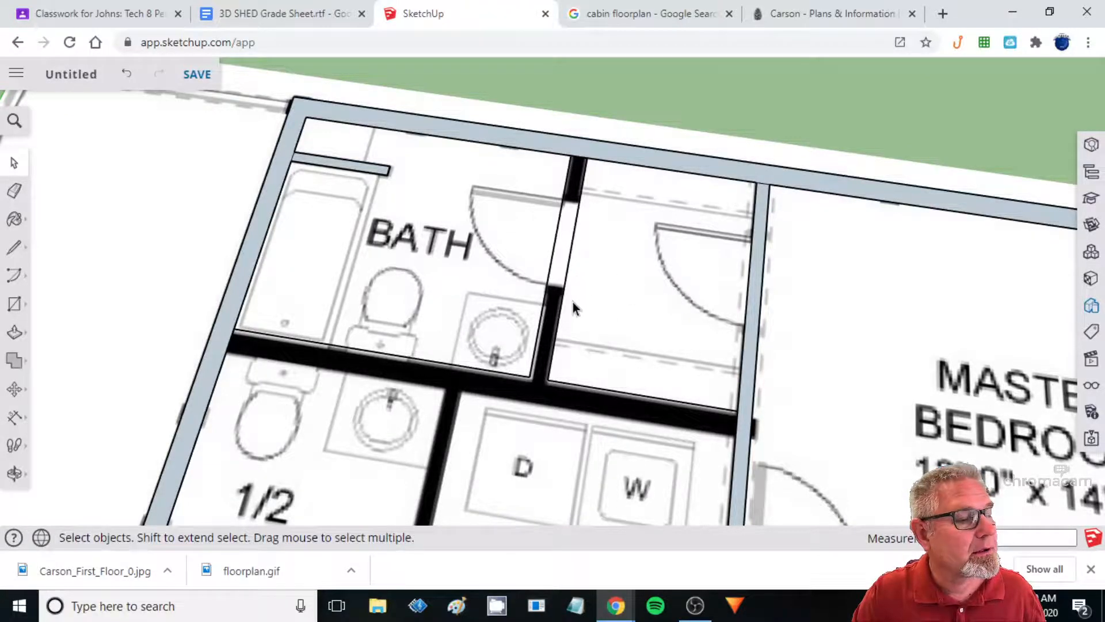
Draw a line along the half bath and laundry side of the wall below the bath, from the exterior wall to the bedroom wall.
{"action": "scroll", "coordinate": [544, 254], "scroll_direction": "up", "scroll_amount": 2}
{"action": "scroll", "coordinate": [621, 440], "scroll_direction": "down", "scroll_amount": 1}
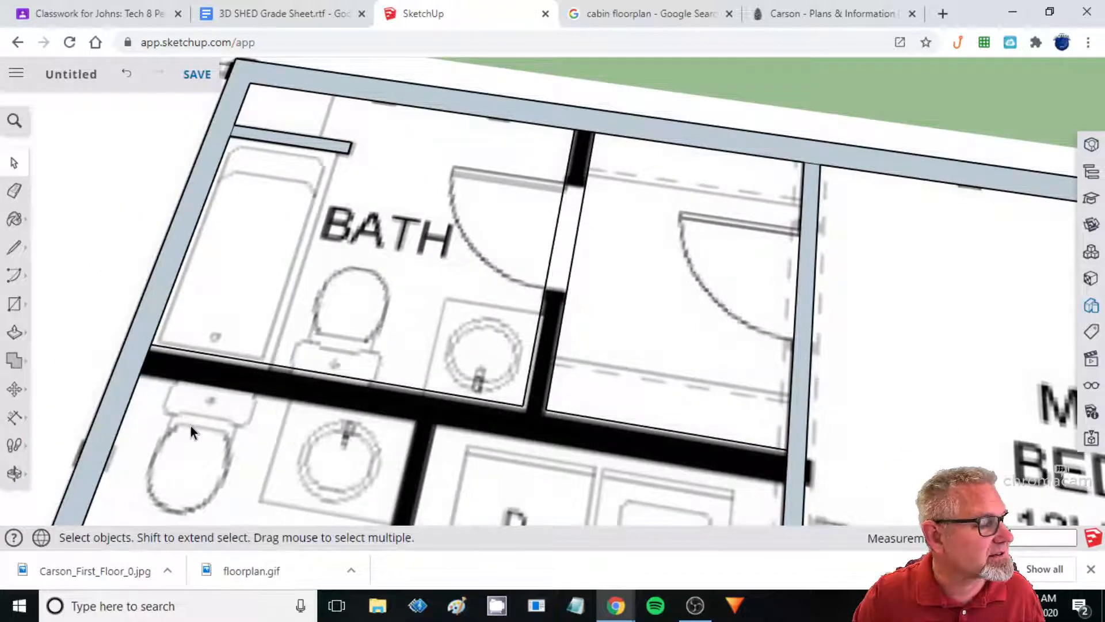
{"action": "left_click", "coordinate": [14, 247]}
{"action": "left_click", "coordinate": [140, 371]}
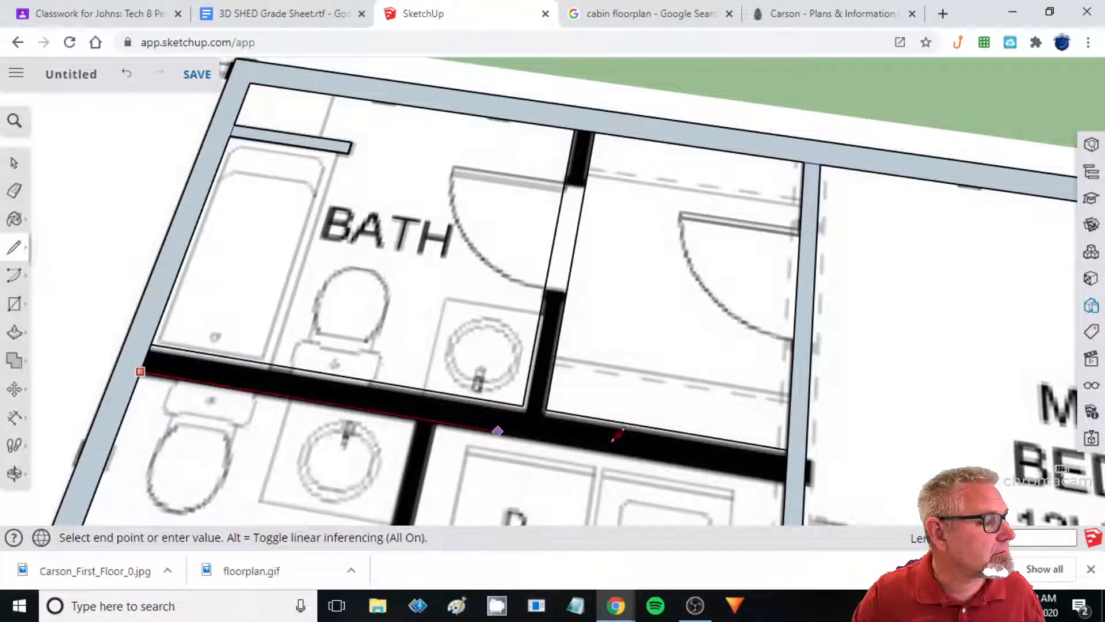
{"action": "left_click", "coordinate": [785, 478]}
Delete the face covering the half bath, the laundry and the rooms below them to expose the plan image.
{"action": "scroll", "coordinate": [515, 443], "scroll_direction": "down", "scroll_amount": 2}
{"action": "middle_click_drag", "start_coordinate": [511, 449], "coordinate": [129, 283]}
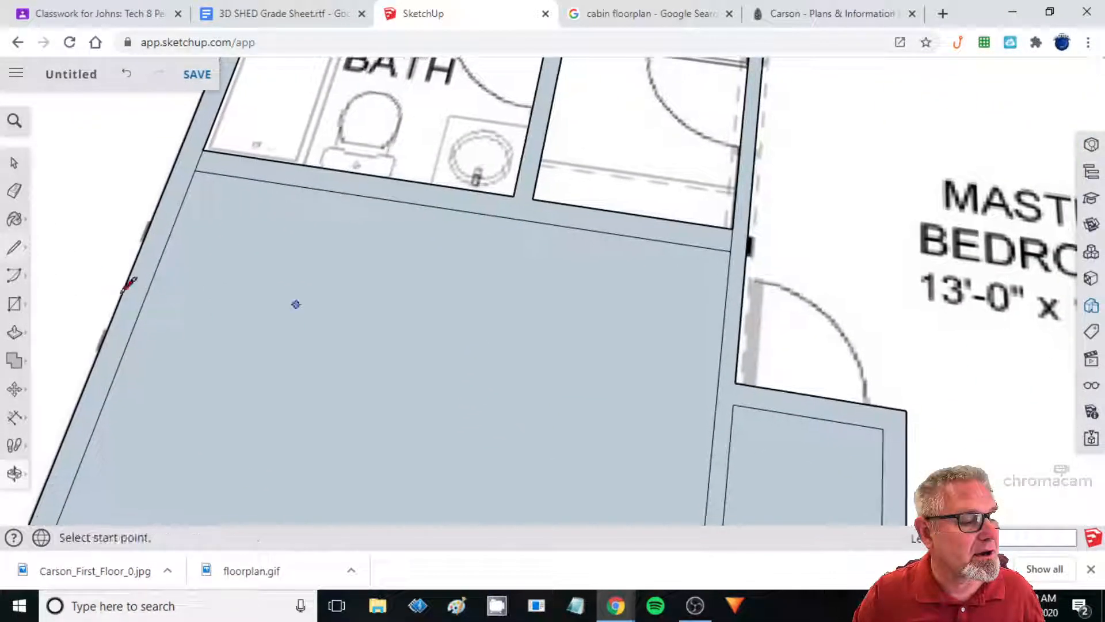
{"action": "left_click", "coordinate": [14, 163]}
{"action": "left_click", "coordinate": [409, 343]}
{"action": "key", "text": "Delete"}
Draw lines along the half bath side of the laundry wall and the wall below the half bath, ending at the exterior wall.
{"action": "scroll", "coordinate": [426, 342], "scroll_direction": "down", "scroll_amount": 3}
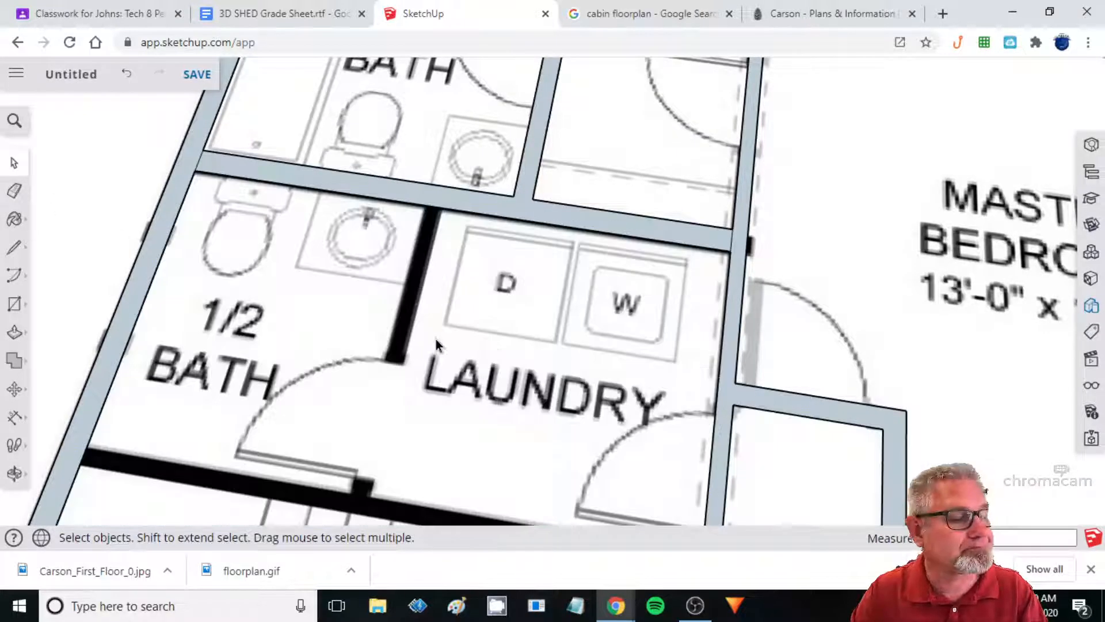
{"action": "middle_click_drag", "start_coordinate": [436, 355], "coordinate": [579, 343]}
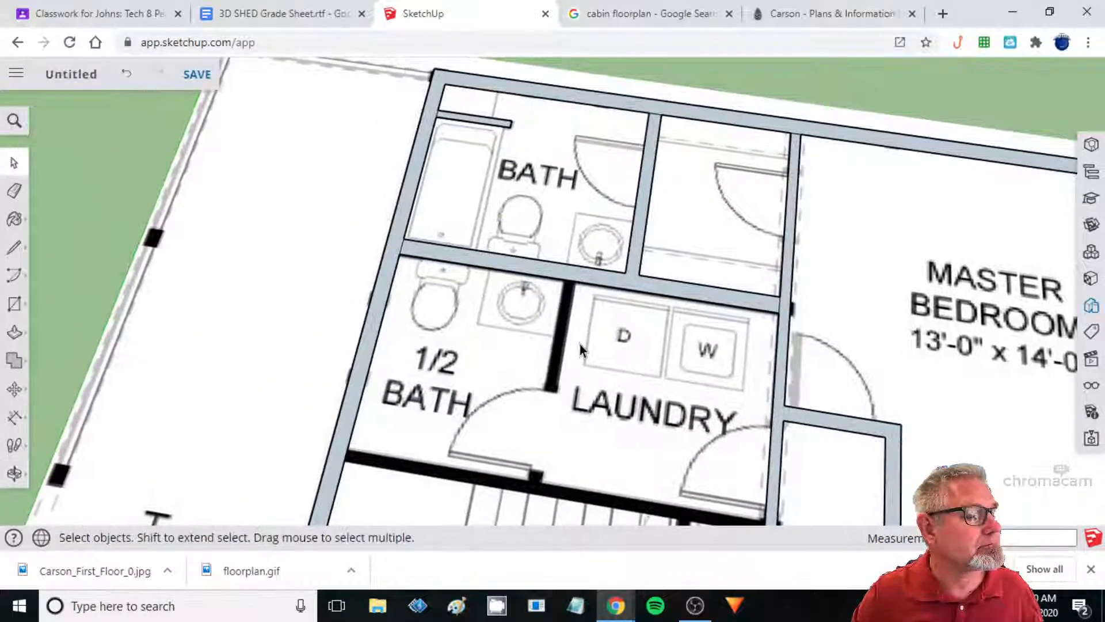
{"action": "scroll", "coordinate": [579, 344], "scroll_direction": "up", "scroll_amount": 3}
{"action": "left_click", "coordinate": [14, 248]}
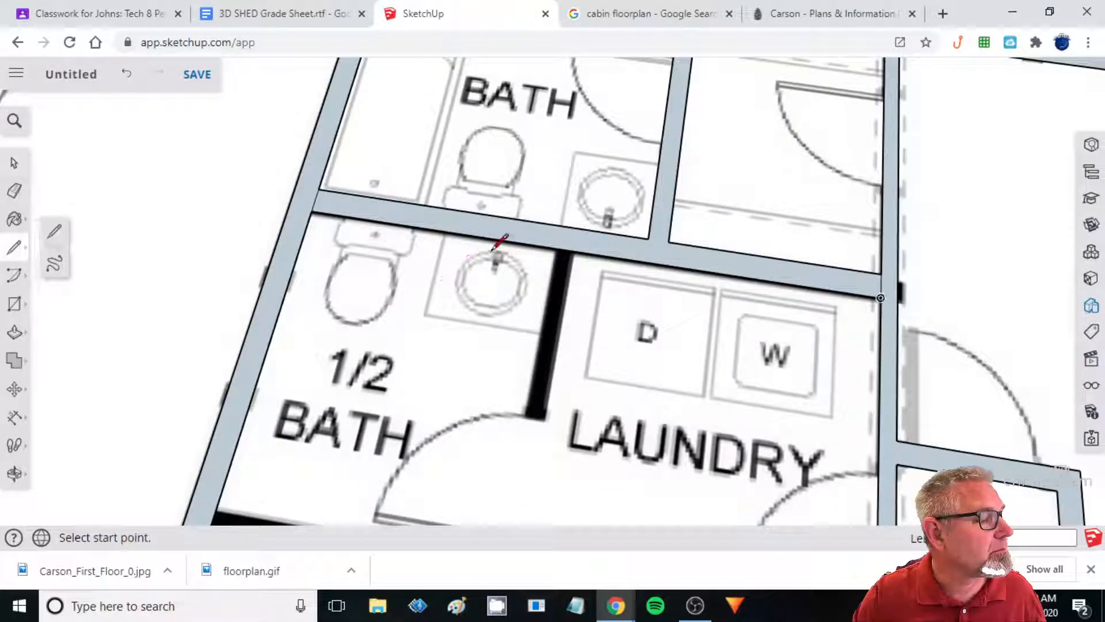
{"action": "left_click", "coordinate": [556, 248]}
{"action": "scroll", "coordinate": [530, 407], "scroll_direction": "down", "scroll_amount": 3}
{"action": "mouse_move", "coordinate": [527, 407]}
{"action": "middle_mouse_down"}
{"action": "mouse_move", "coordinate": [550, 347]}
{"action": "mouse_move", "coordinate": [525, 425]}
{"action": "middle_mouse_up"}
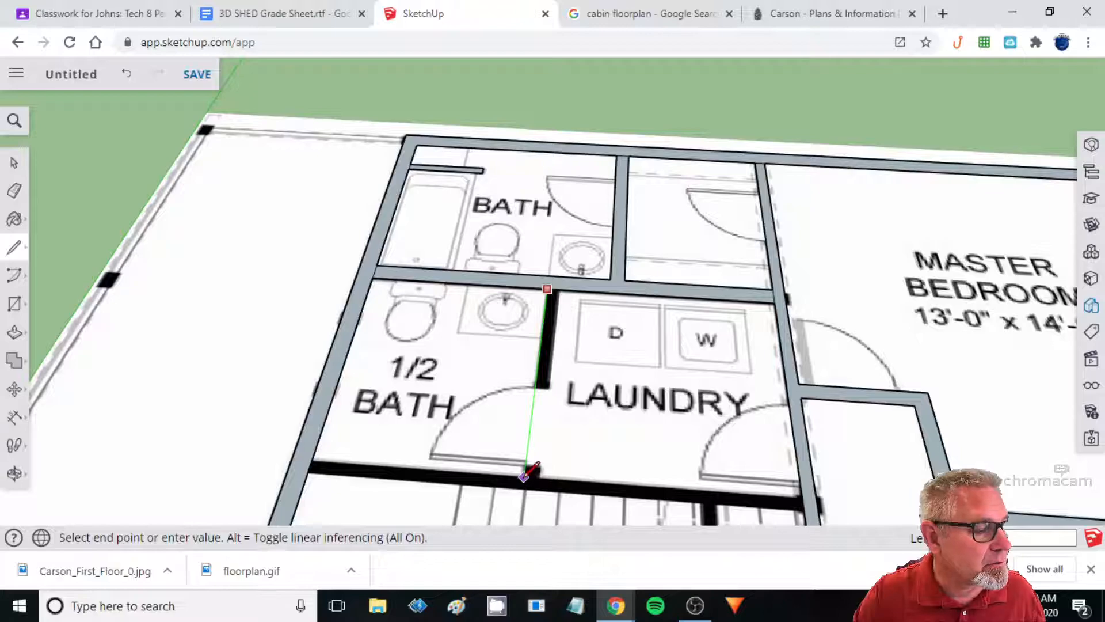
{"action": "left_click", "coordinate": [523, 474]}
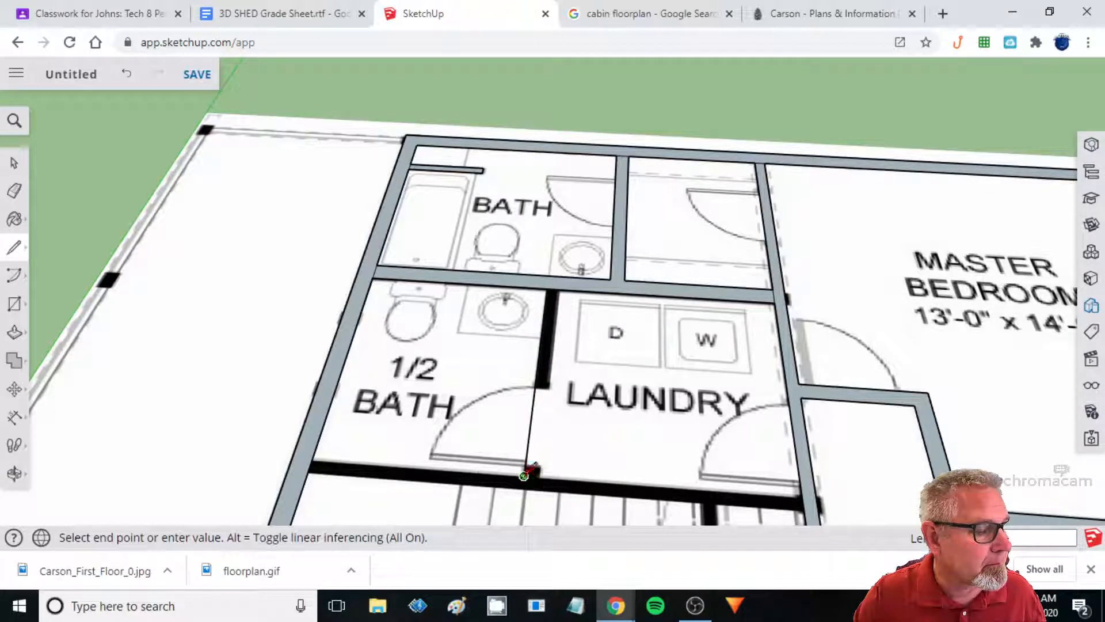
{"action": "left_click", "coordinate": [311, 461]}
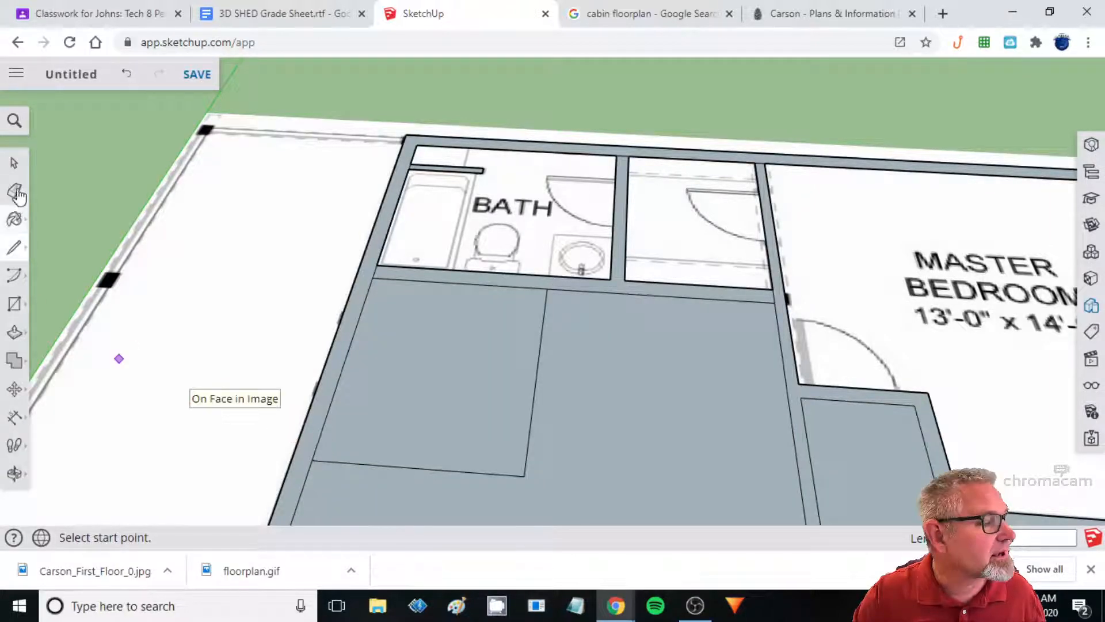
Delete the faces covering the half bath and the remaining rooms around it.
{"action": "left_click", "coordinate": [14, 163]}
{"action": "left_click", "coordinate": [663, 427]}
{"action": "left_click", "coordinate": [451, 384]}
{"action": "key", "text": "Delete"}
{"action": "left_click", "coordinate": [646, 432]}
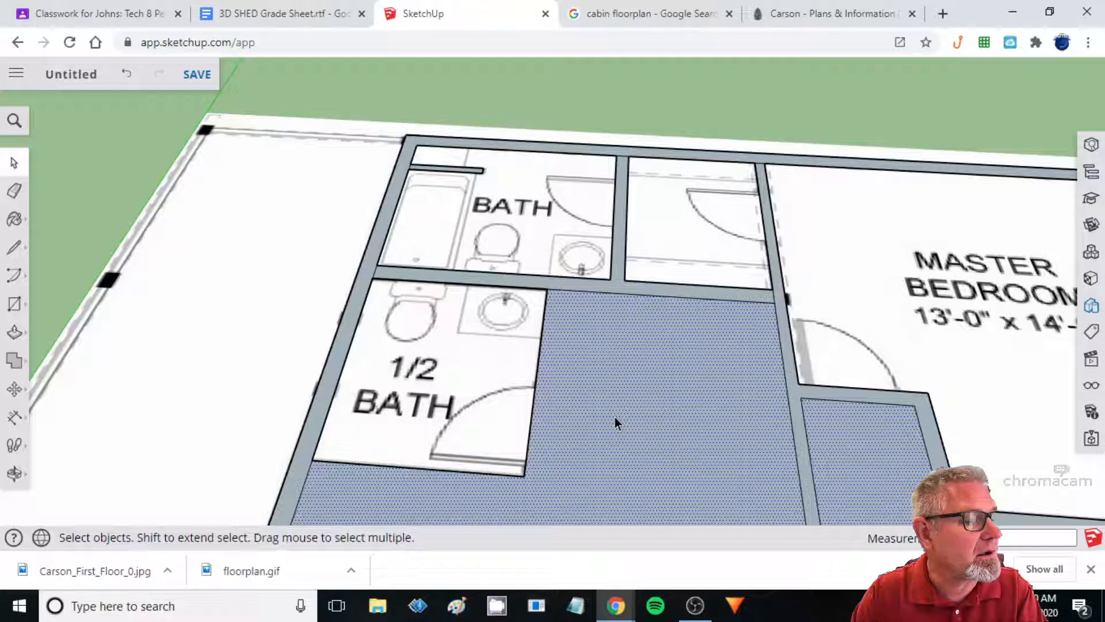
{"action": "key", "text": "Delete"}
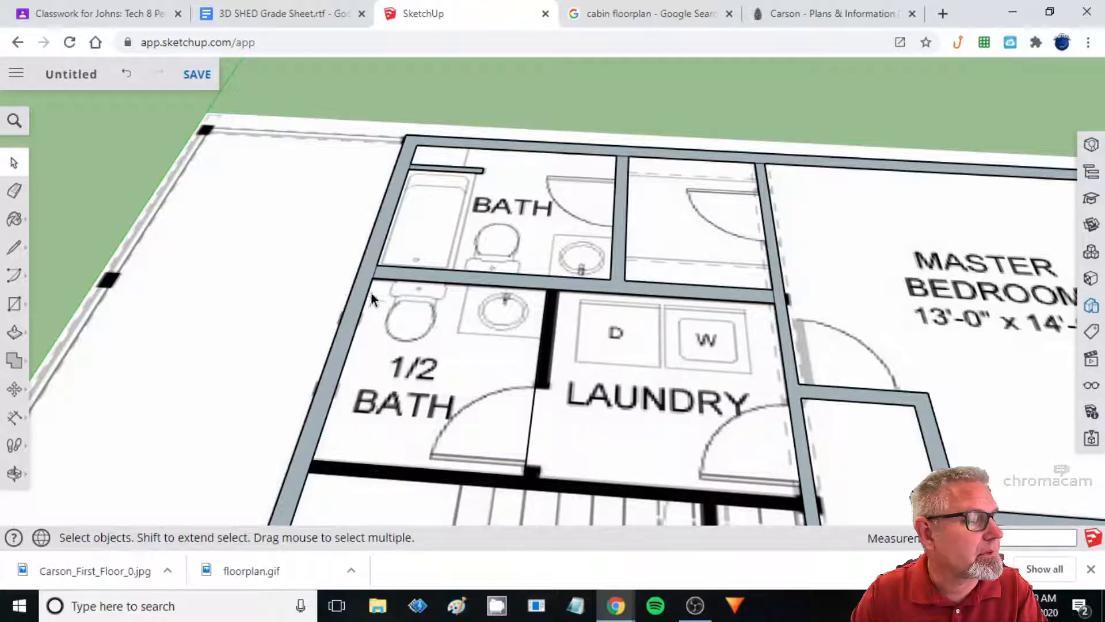
Draw lines along the laundry side of the half bath wall and the wall below the laundry, ending at the bedroom hall wall.
{"action": "left_click", "coordinate": [14, 248]}
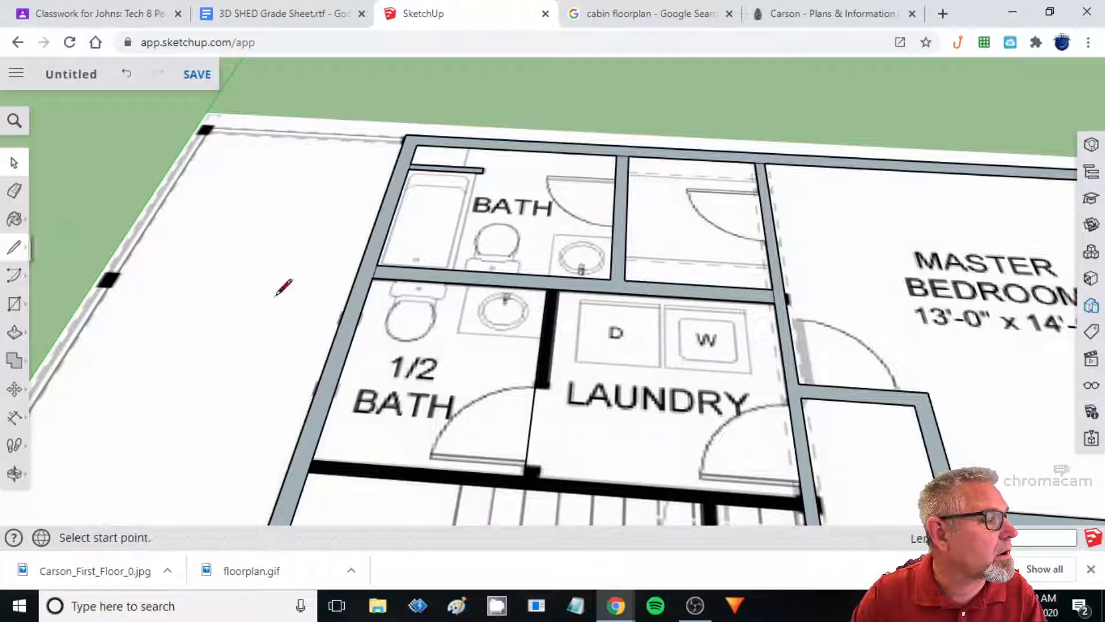
{"action": "left_click", "coordinate": [559, 288]}
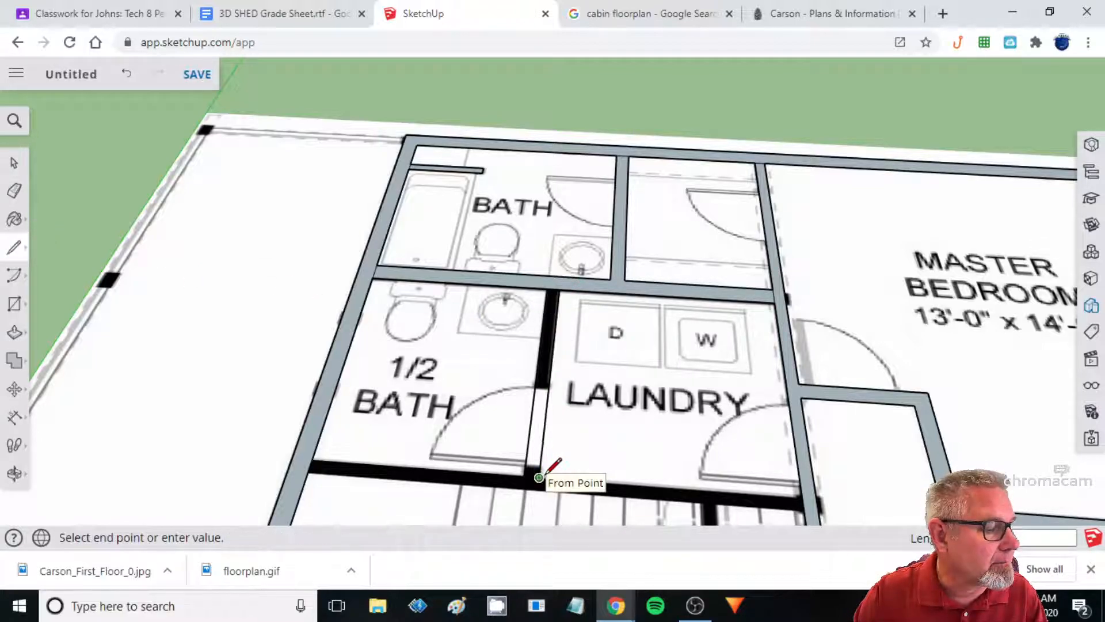
{"action": "left_click", "coordinate": [802, 496]}
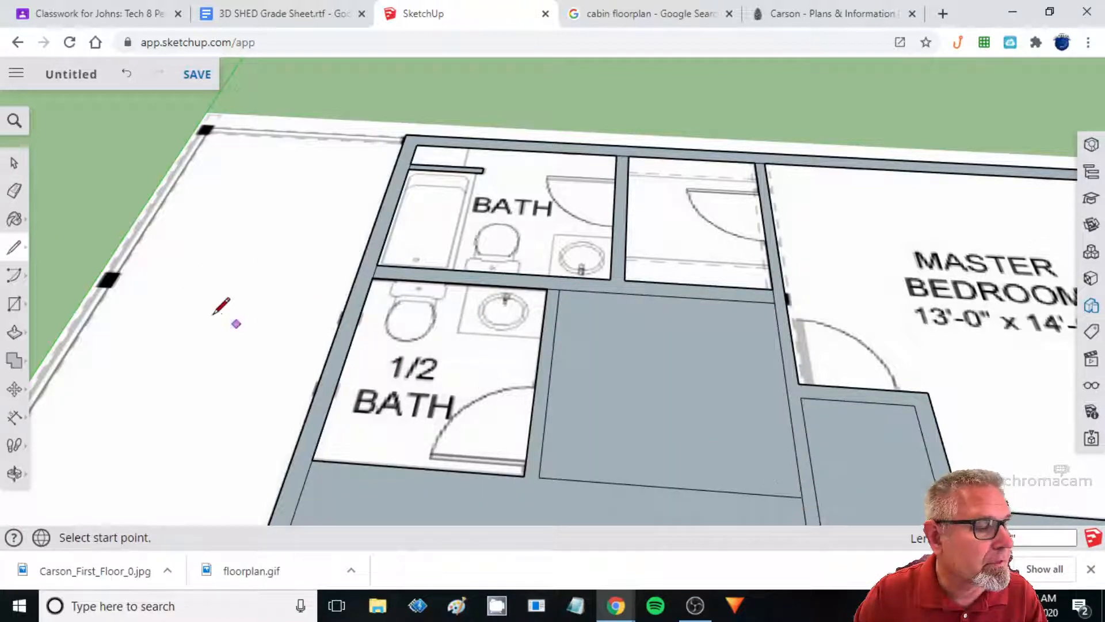
Delete the faces covering the laundry and the large area with the stairs, great room and kitchen.
{"action": "left_click", "coordinate": [14, 163]}
{"action": "left_click", "coordinate": [666, 397]}
{"action": "key", "text": "Delete"}
{"action": "middle_click_drag", "start_coordinate": [619, 494], "coordinate": [628, 287]}
{"action": "scroll", "coordinate": [664, 428], "scroll_direction": "down", "scroll_amount": 2}
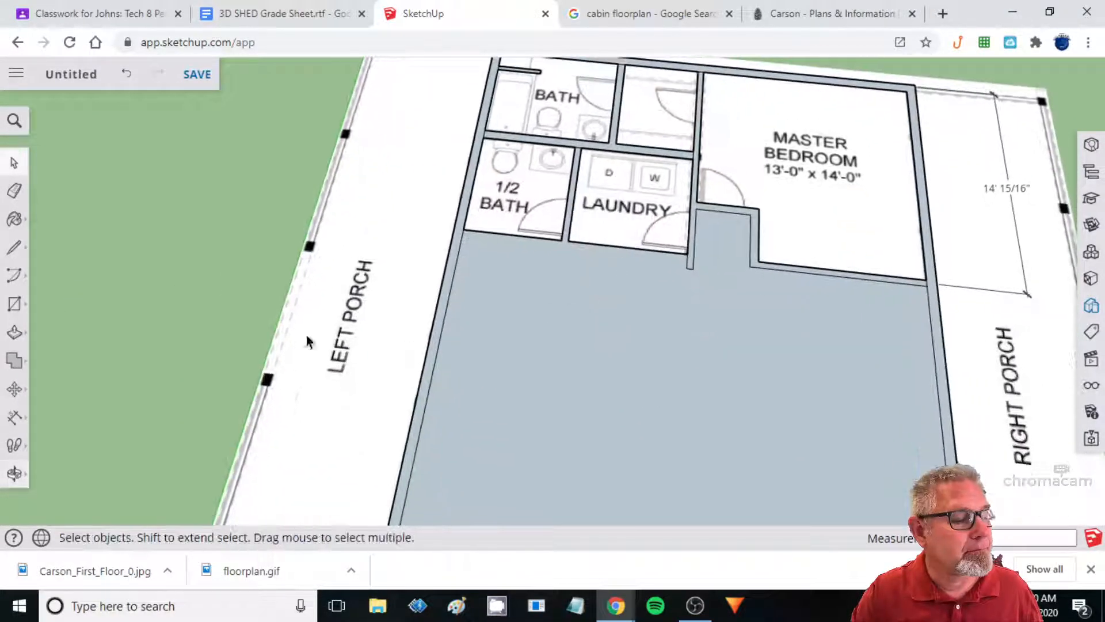
{"action": "left_click", "coordinate": [569, 406]}
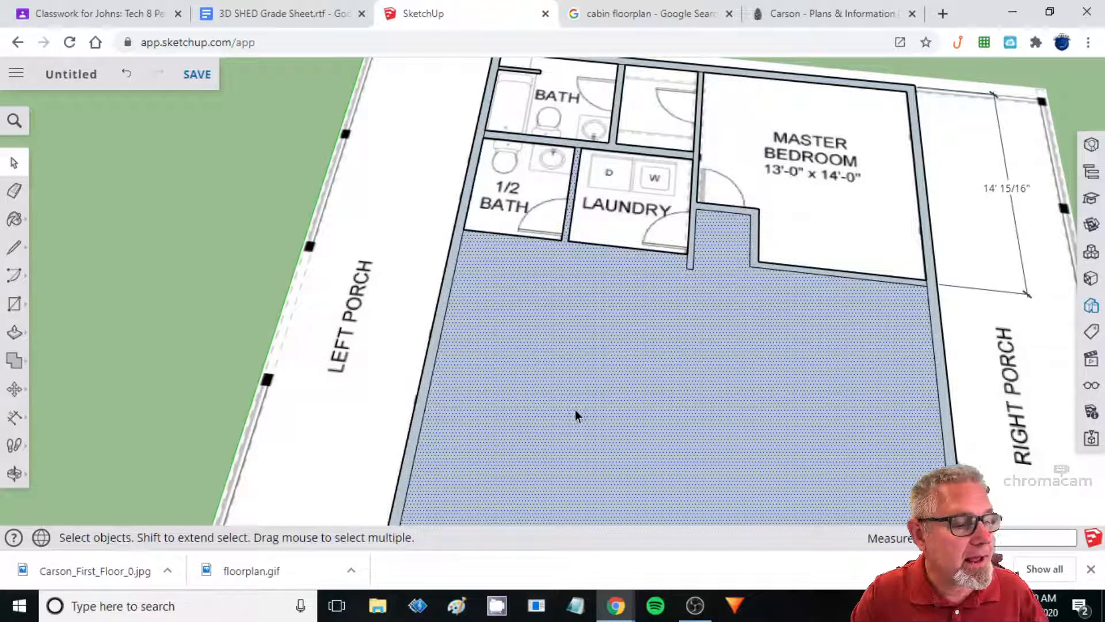
{"action": "key", "text": "Delete"}
Draw a line along the stair side of the wall below the half bath and laundry, from the exterior wall to the hall wall.
{"action": "scroll", "coordinate": [656, 369], "scroll_direction": "up", "scroll_amount": 5}
{"action": "middle_click_drag", "start_coordinate": [422, 264], "coordinate": [467, 226]}
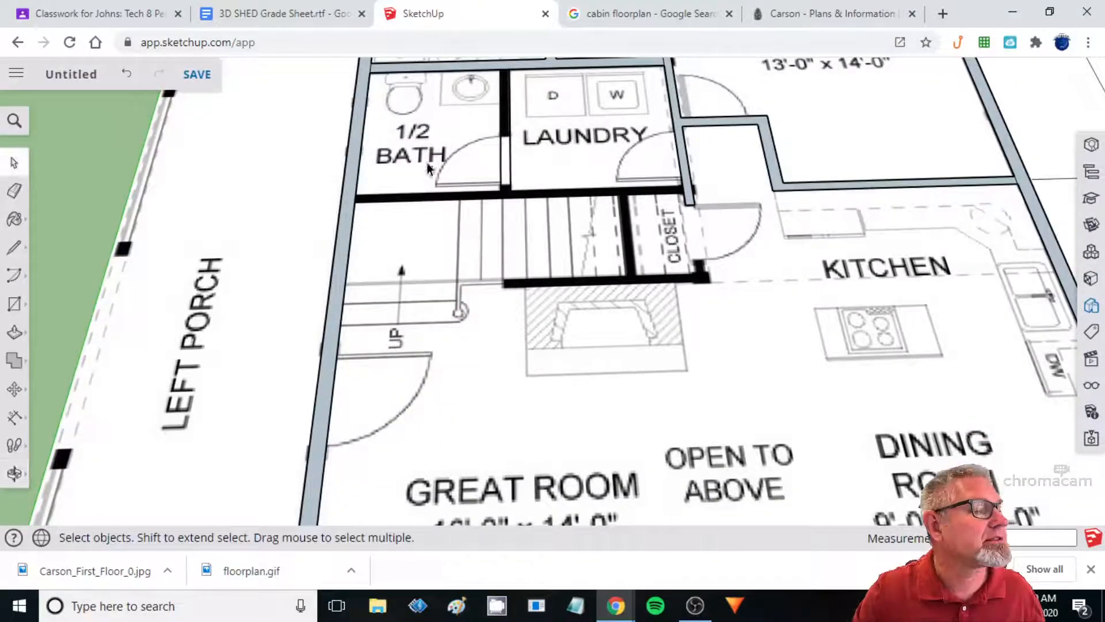
{"action": "left_click", "coordinate": [14, 247]}
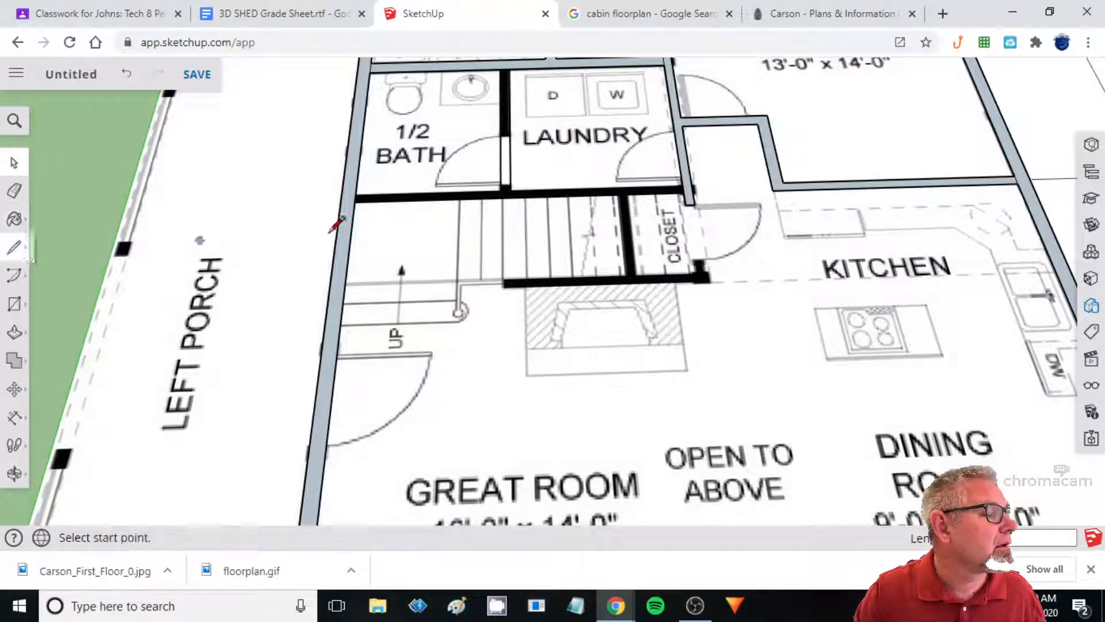
{"action": "scroll", "coordinate": [356, 195], "scroll_direction": "up", "scroll_amount": 3}
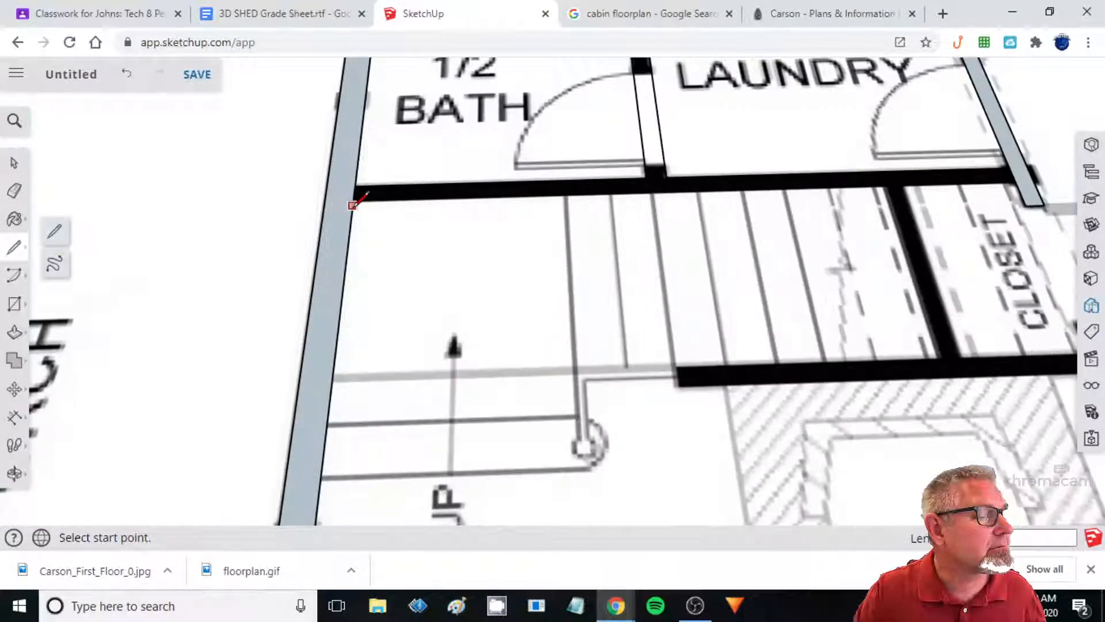
{"action": "left_click", "coordinate": [353, 202]}
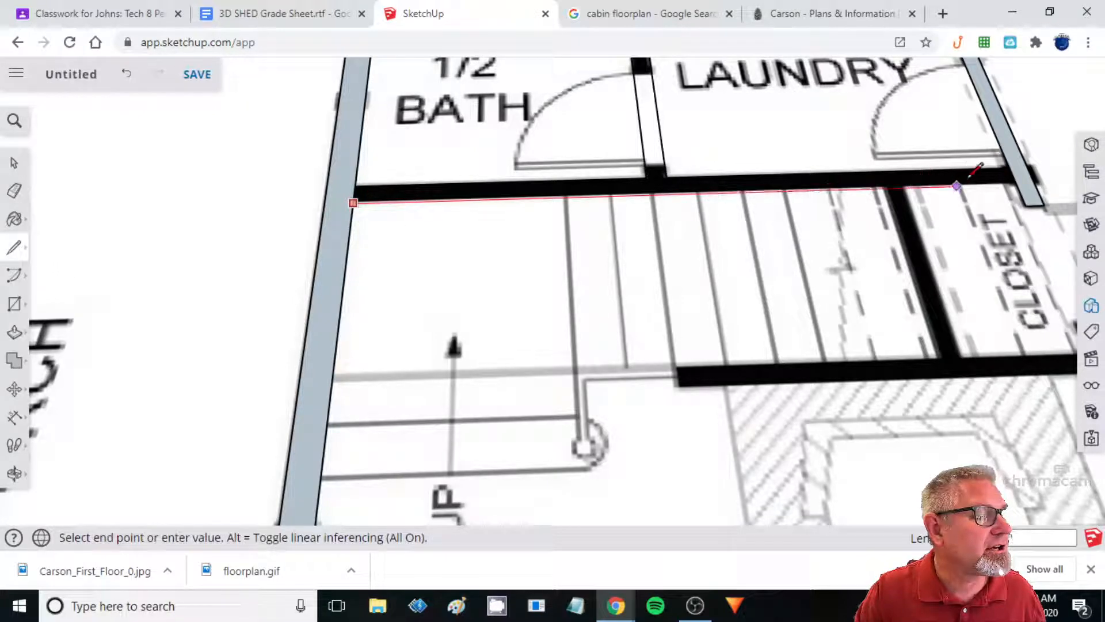
{"action": "left_click", "coordinate": [1017, 185]}
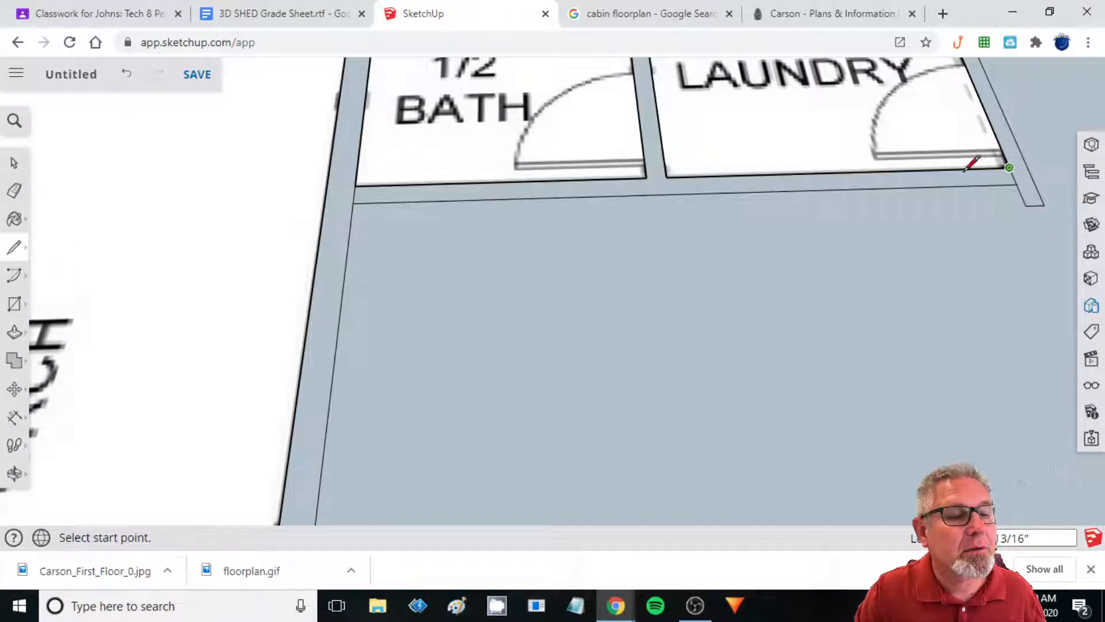
Delete the face covering the stairs, great room and kitchen area below the traced wall.
{"action": "scroll", "coordinate": [666, 238], "scroll_direction": "down", "scroll_amount": 3}
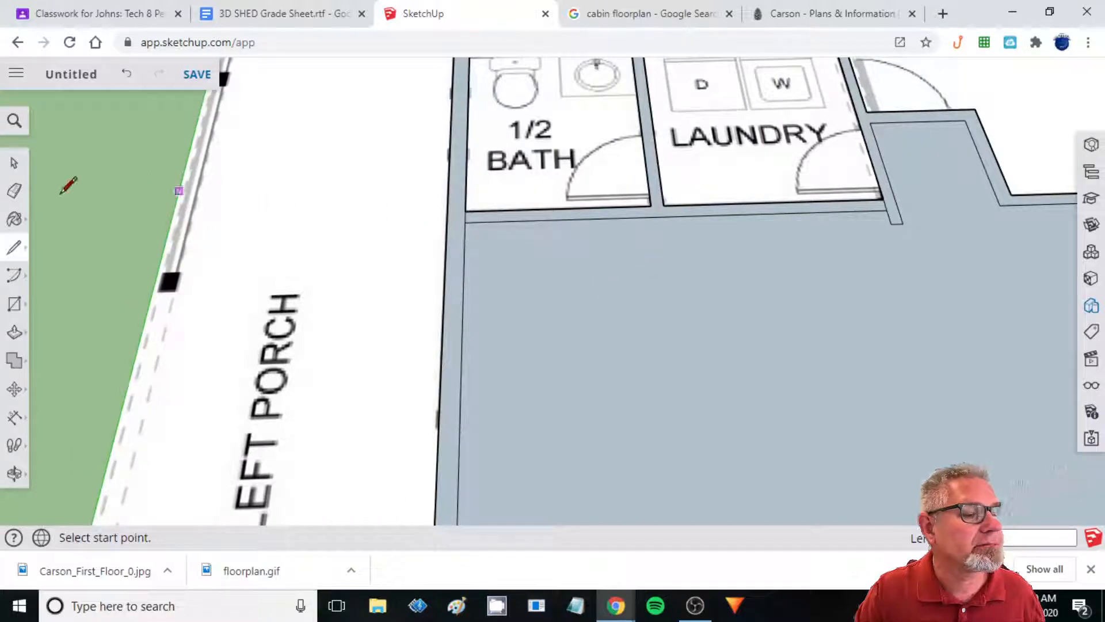
{"action": "left_click", "coordinate": [14, 163]}
{"action": "left_click", "coordinate": [764, 383]}
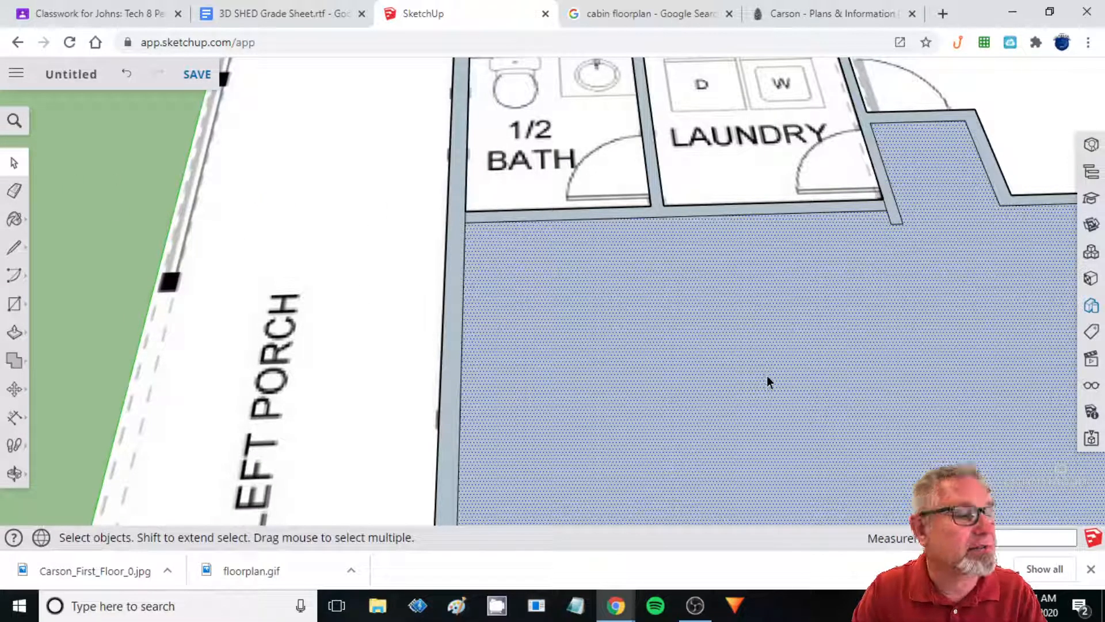
{"action": "key", "text": "Delete"}
Trace the stair side of the closet wall and the fireplace wall around its free end, continuing up the closet's outer side to the hall wall.
{"action": "middle_click_drag", "start_coordinate": [812, 416], "coordinate": [662, 357]}
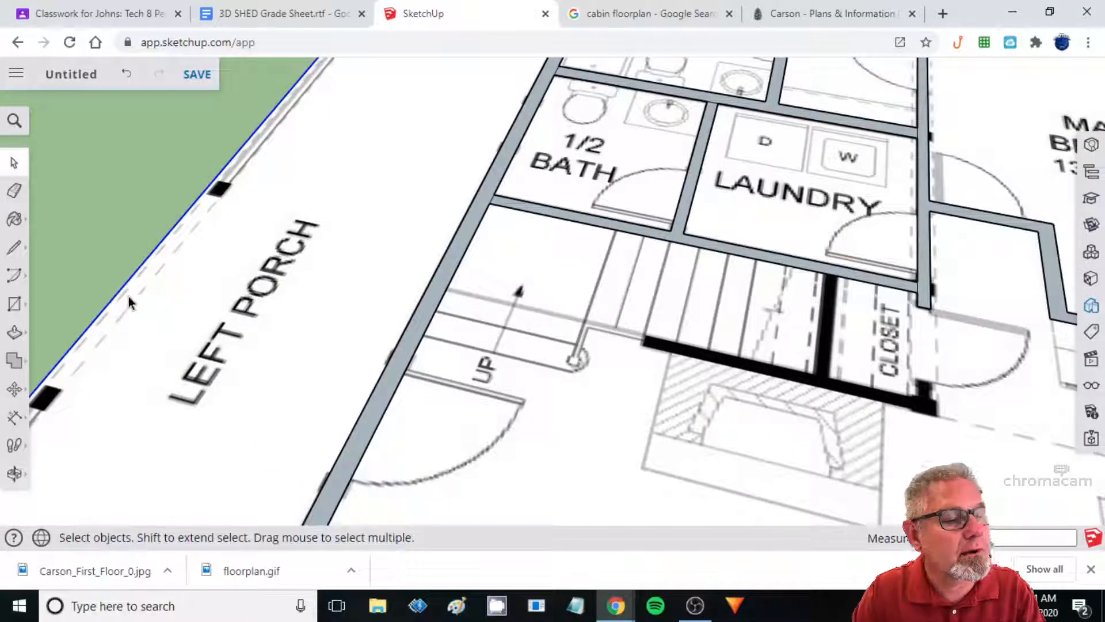
{"action": "left_click", "coordinate": [15, 250]}
{"action": "left_click", "coordinate": [826, 273]}
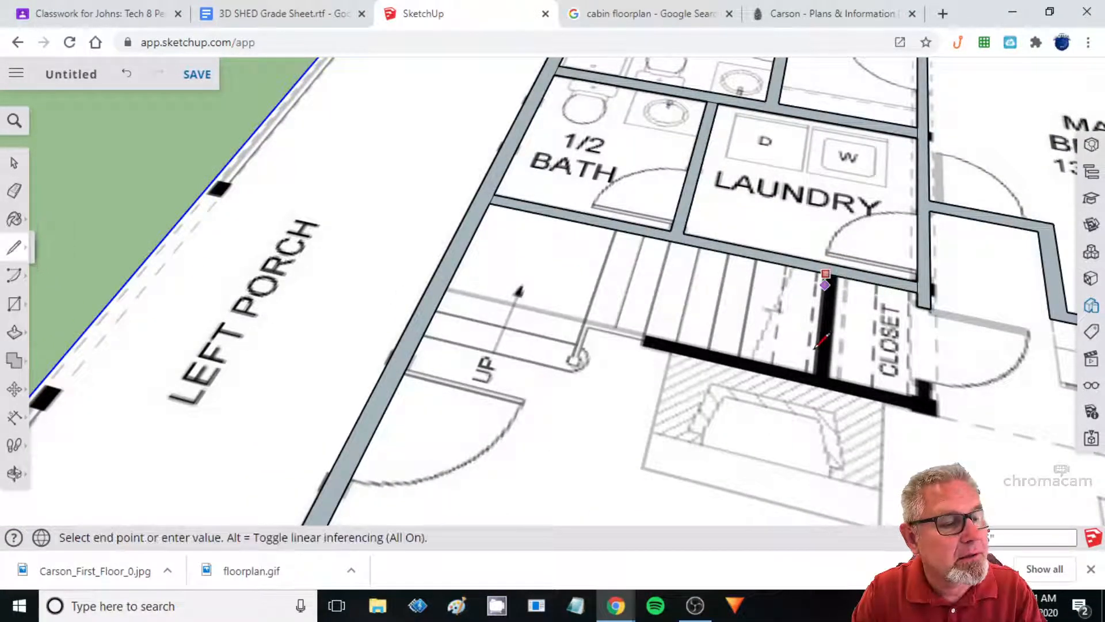
{"action": "left_click", "coordinate": [816, 371]}
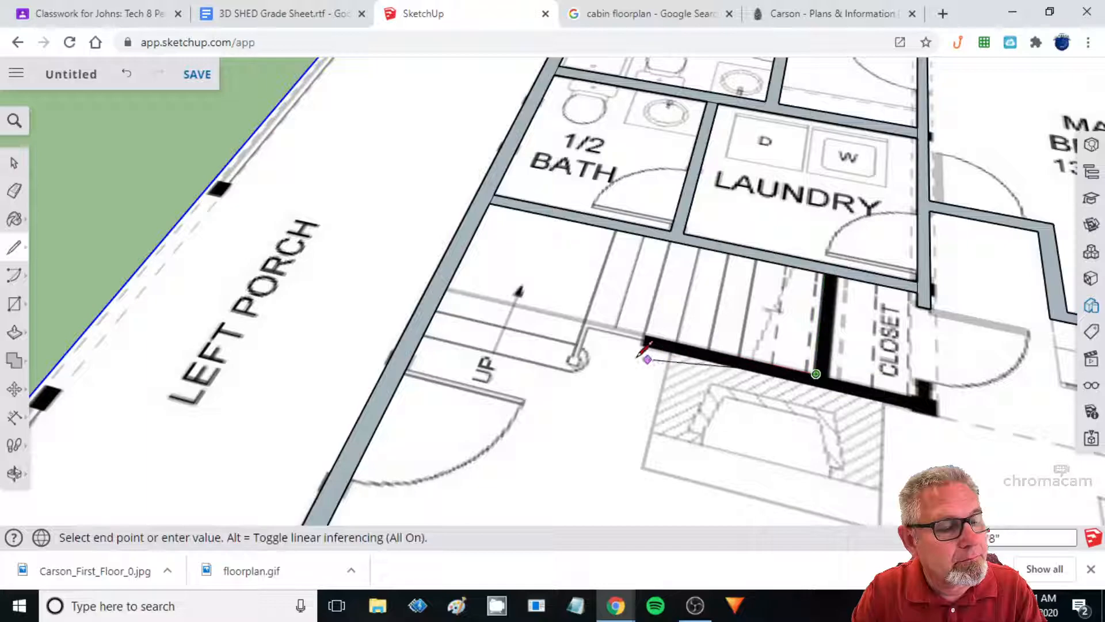
{"action": "left_click", "coordinate": [645, 334]}
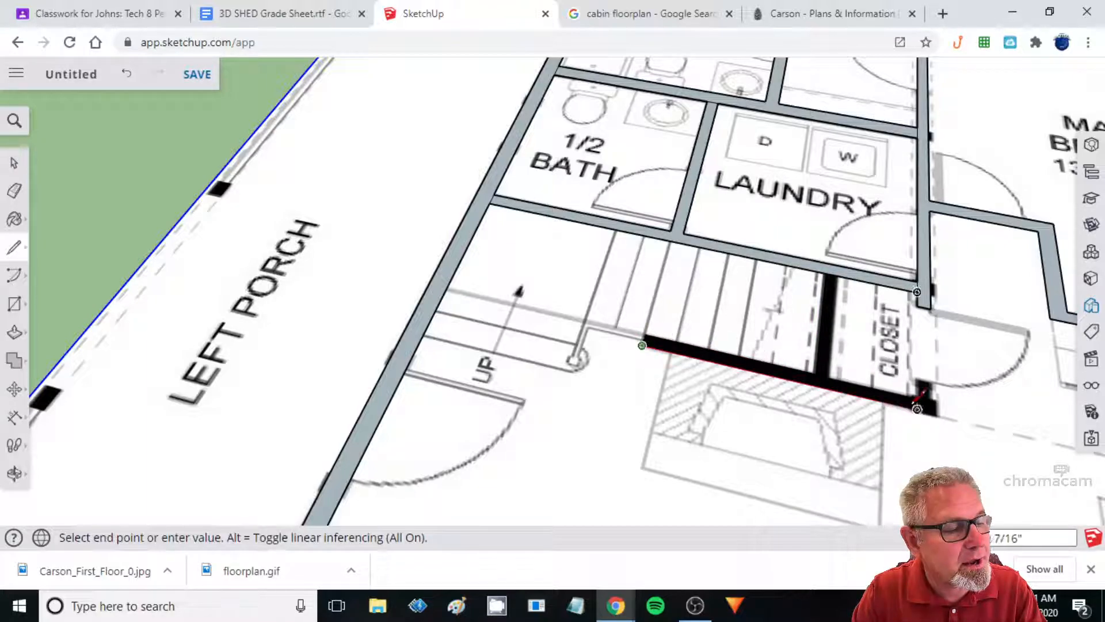
{"action": "left_click", "coordinate": [933, 412]}
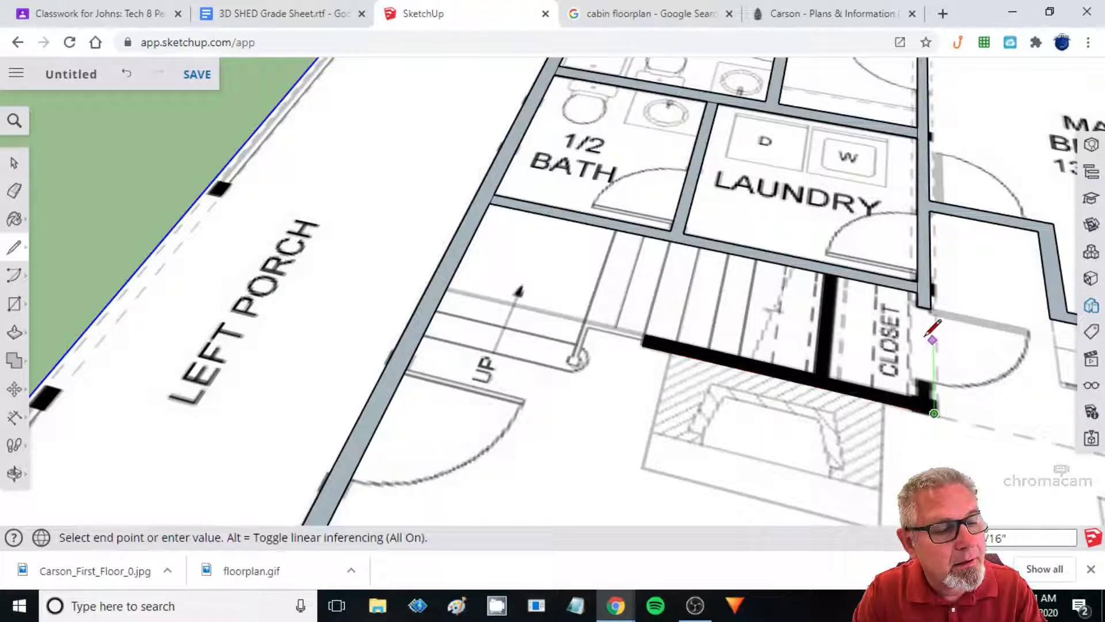
{"action": "left_click", "coordinate": [929, 308]}
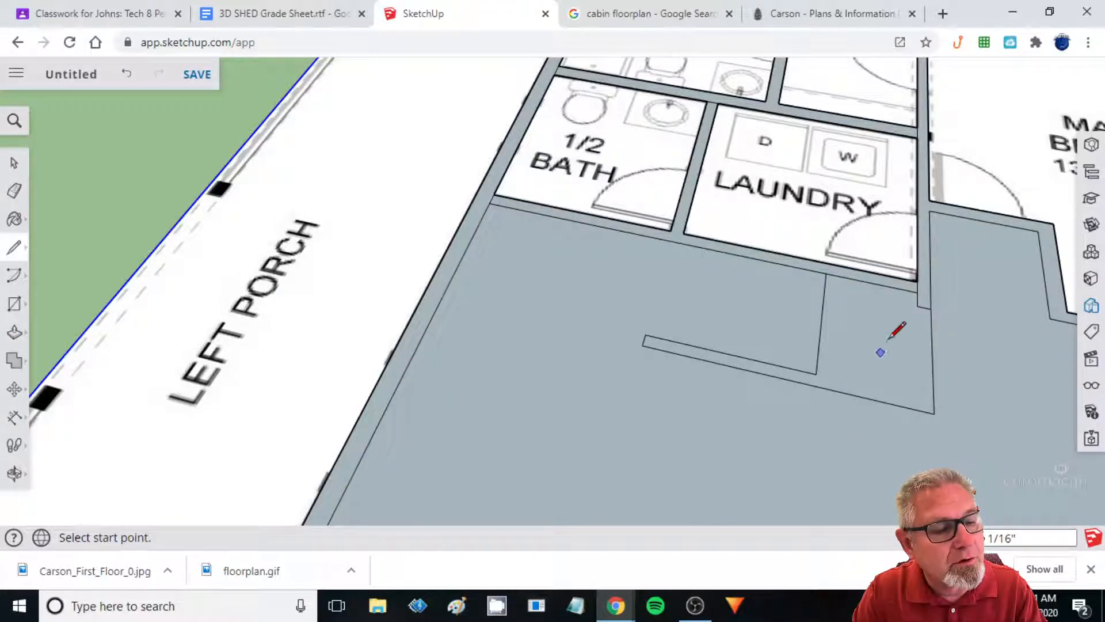
Delete the face covering the stairs and great room, and select the face over the closet and fireplace wall.
{"action": "left_click", "coordinate": [9, 160]}
{"action": "left_click", "coordinate": [596, 412]}
{"action": "key", "text": "Delete"}
{"action": "left_click", "coordinate": [862, 339]}
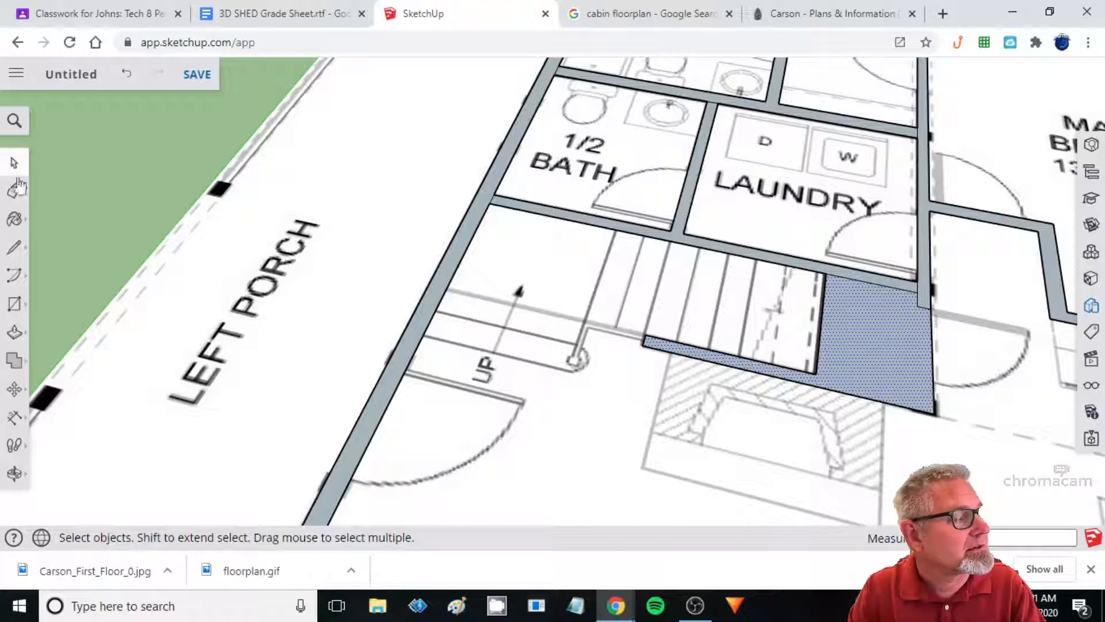
Draw lines along the inner sides of the closet walls and delete the face covering the closet.
{"action": "left_click", "coordinate": [13, 248]}
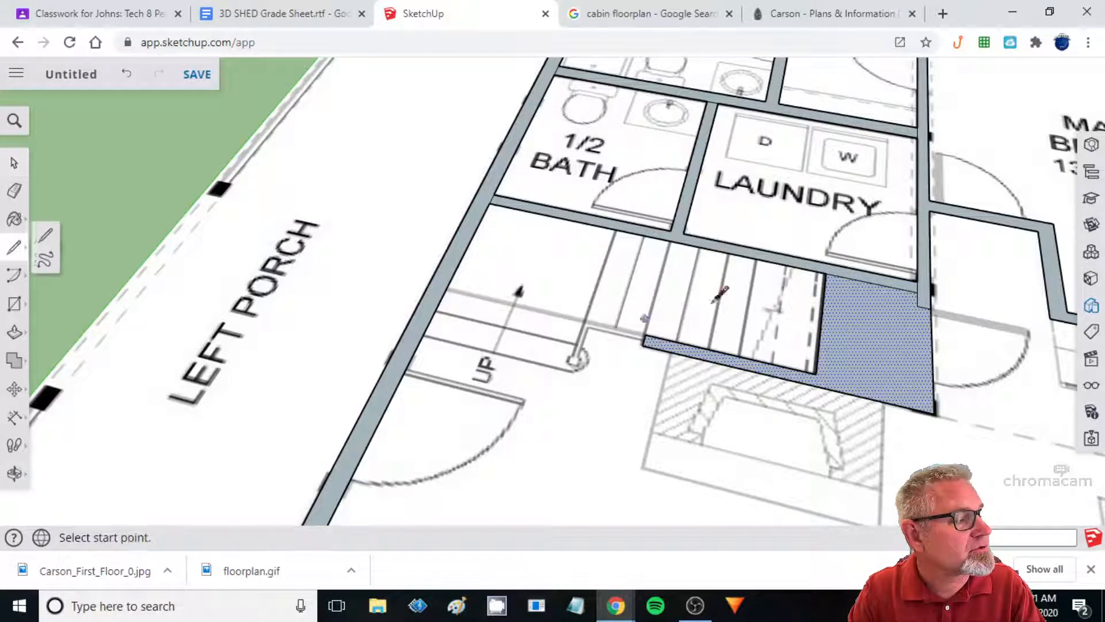
{"action": "left_click", "coordinate": [917, 306]}
{"action": "left_click", "coordinate": [918, 397]}
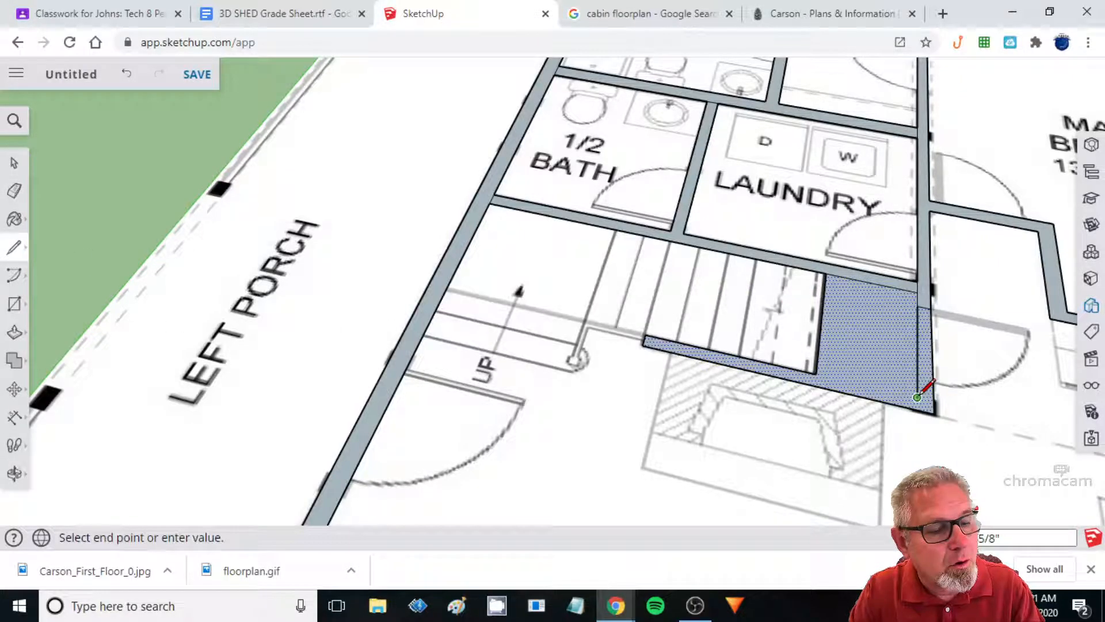
{"action": "left_click", "coordinate": [829, 377]}
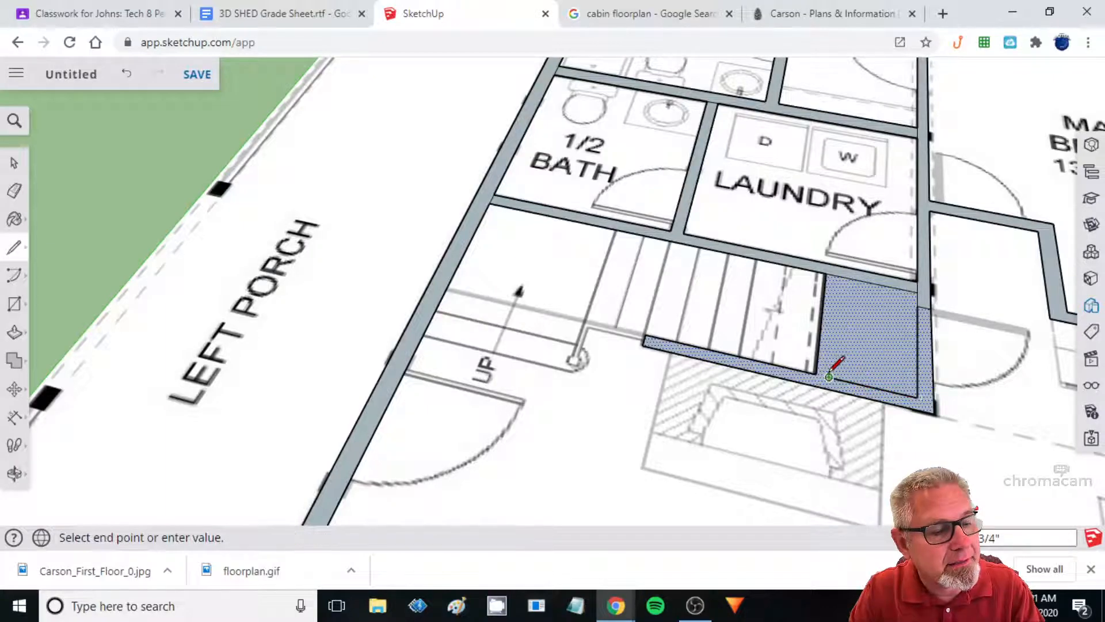
{"action": "left_click", "coordinate": [837, 275]}
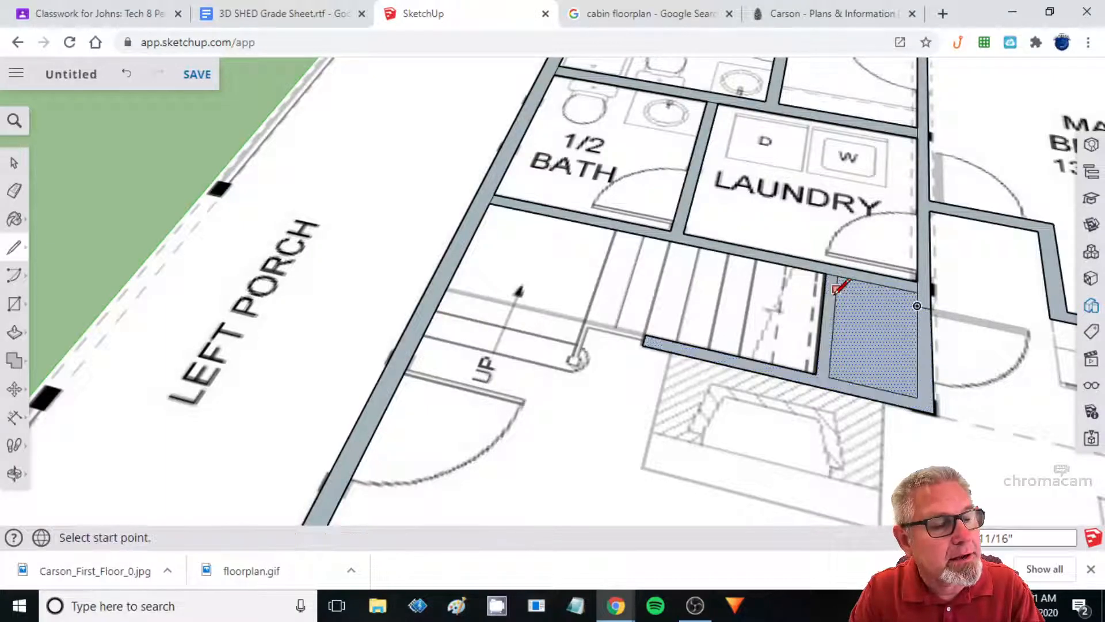
{"action": "key", "text": "space"}
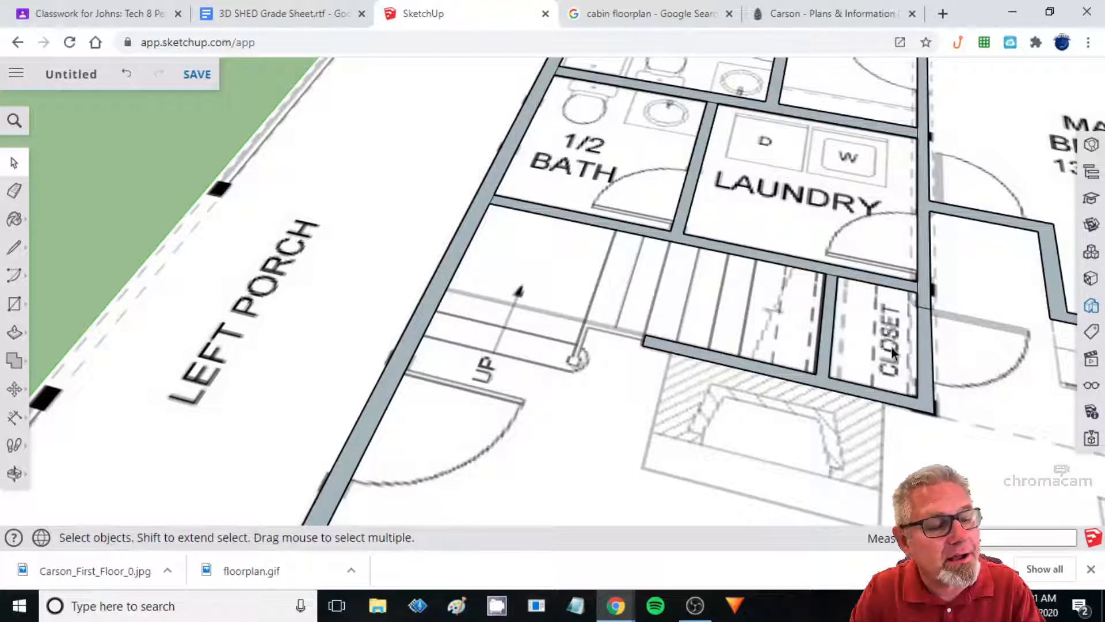
Switch the display to the X-ray style and check the traced walls against the floor plan underneath.
{"action": "key", "text": "o"}
{"action": "mouse_move", "coordinate": [875, 410]}
{"action": "left_mouse_down"}
{"action": "mouse_move", "coordinate": [795, 346]}
{"action": "mouse_move", "coordinate": [830, 228]}
{"action": "mouse_move", "coordinate": [890, 419]}
{"action": "mouse_move", "coordinate": [873, 391]}
{"action": "left_mouse_up"}
{"action": "key", "text": "space"}
{"action": "scroll", "coordinate": [873, 392], "scroll_direction": "down", "scroll_amount": 2}
{"action": "middle_click_drag", "start_coordinate": [869, 379], "coordinate": [613, 368]}
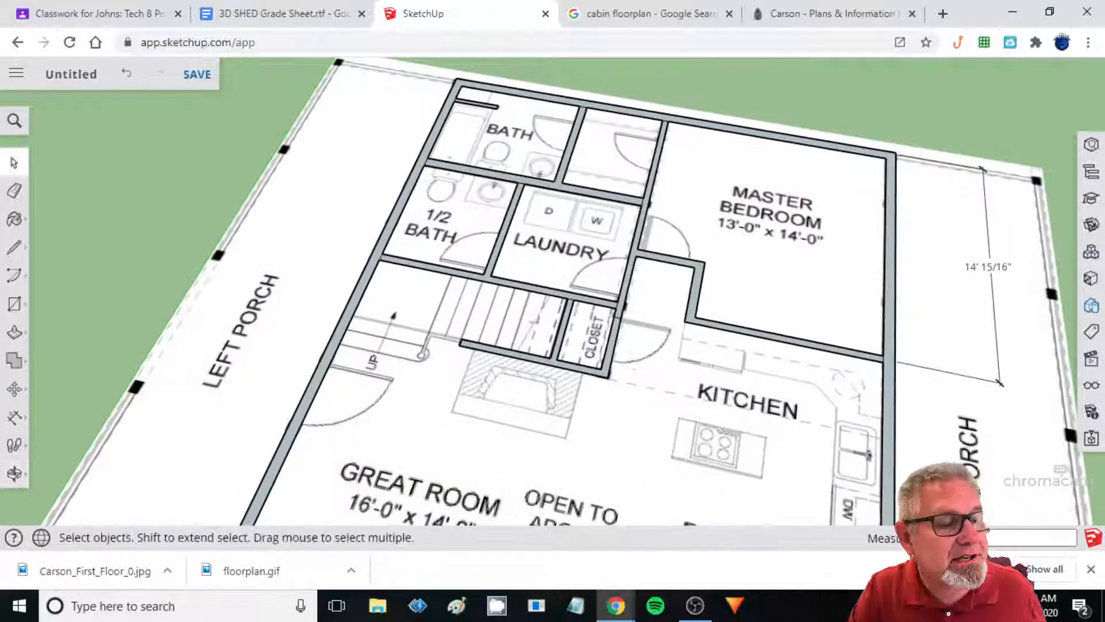
{"action": "left_click", "coordinate": [1091, 309]}
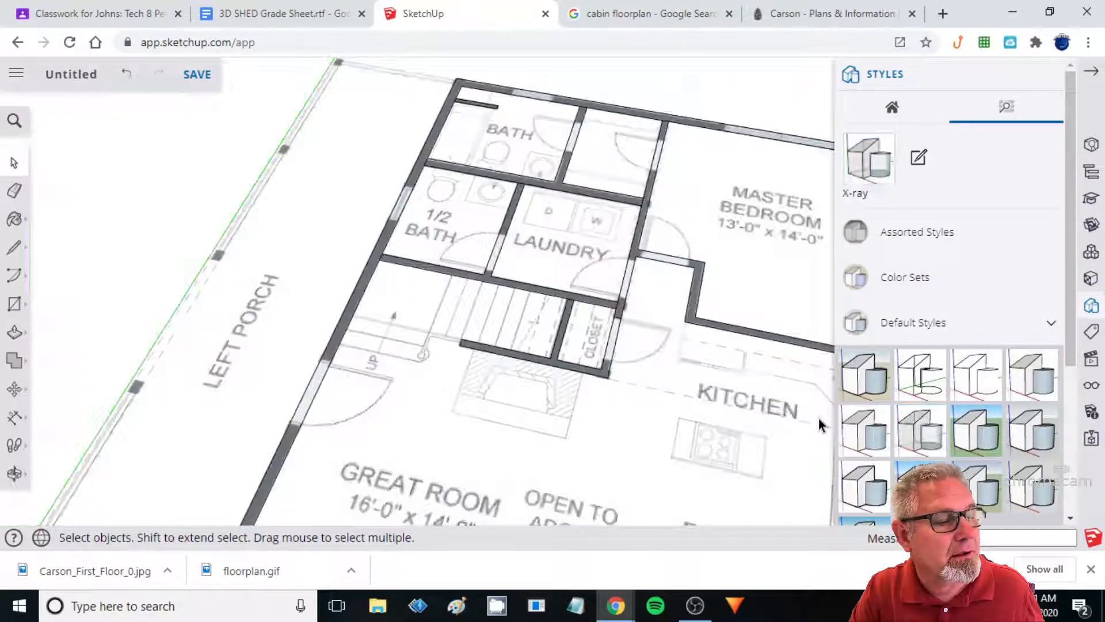
{"action": "scroll", "coordinate": [581, 395], "scroll_direction": "up", "scroll_amount": 5}
{"action": "middle_click_drag", "start_coordinate": [524, 343], "coordinate": [570, 476], "text": "shift"}
{"action": "middle_click_drag", "start_coordinate": [516, 291], "coordinate": [509, 415]}
{"action": "scroll", "coordinate": [543, 360], "scroll_direction": "down", "scroll_amount": 10}
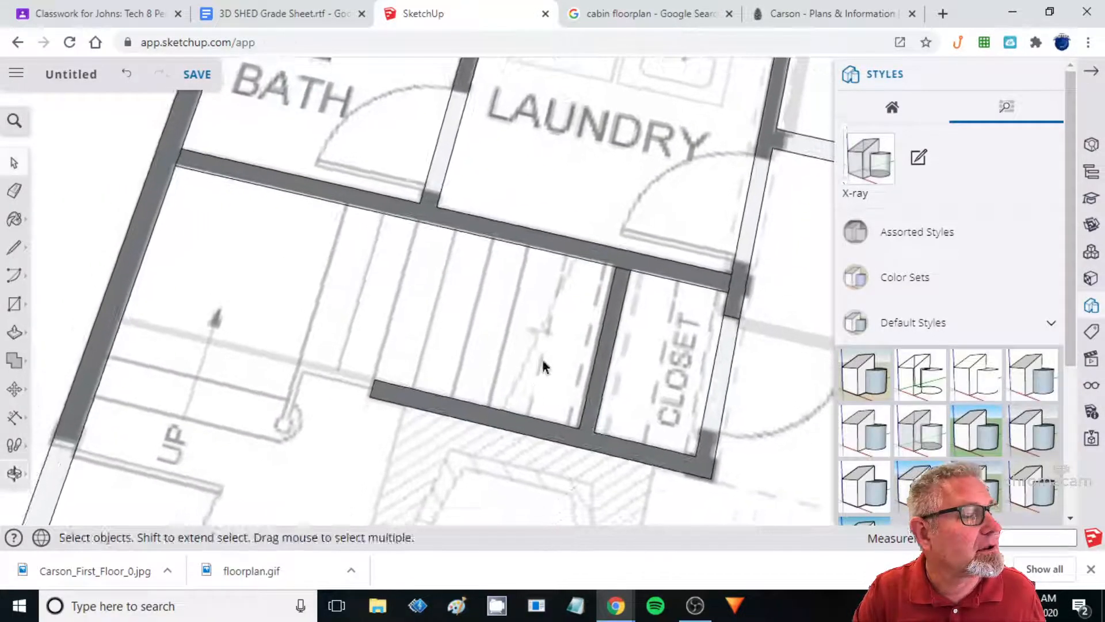
{"action": "middle_click_drag", "start_coordinate": [564, 377], "coordinate": [543, 375], "text": "shift"}
{"action": "middle_click_drag", "start_coordinate": [597, 416], "coordinate": [601, 315], "text": "shift"}
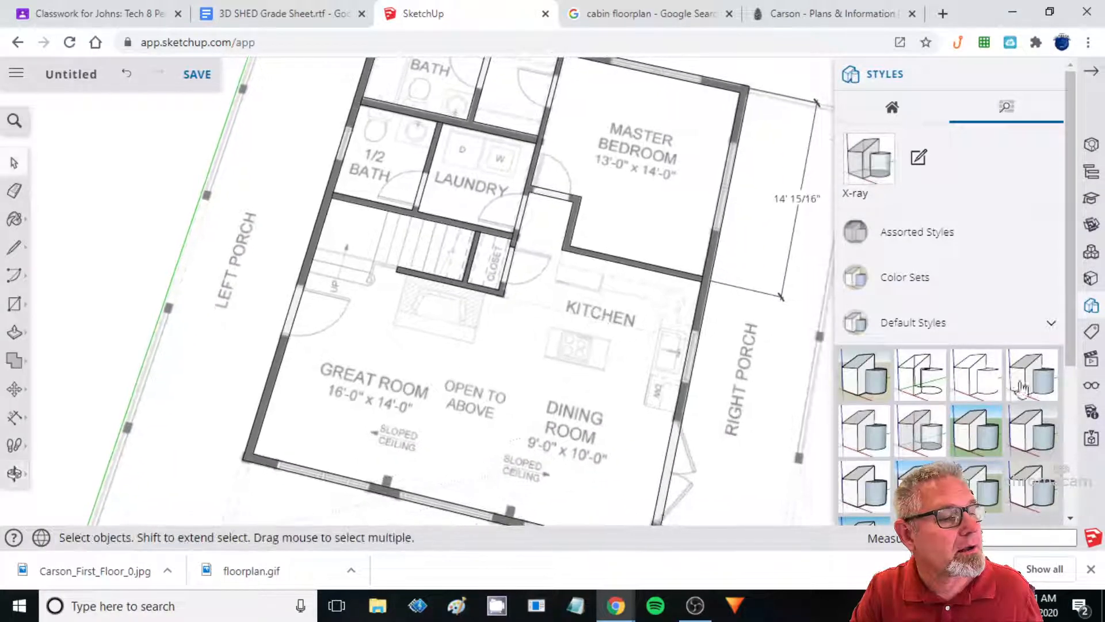
Set the display back to the Simple Style with the whole floor plan in view.
{"action": "left_click", "coordinate": [986, 436]}
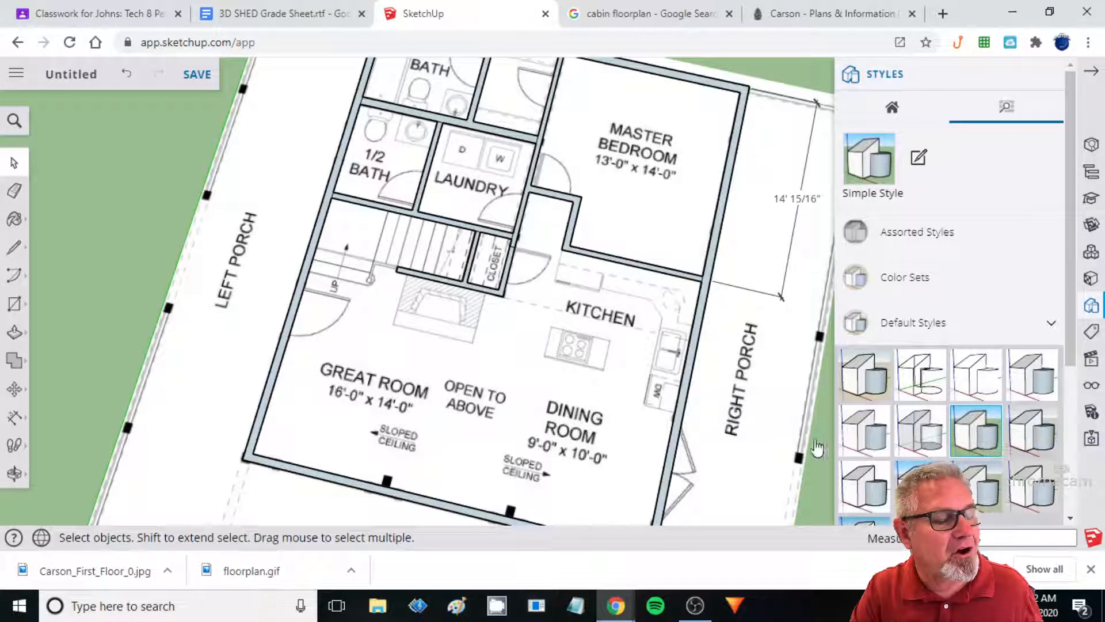
{"action": "middle_click_drag", "start_coordinate": [748, 460], "coordinate": [643, 412]}
{"action": "middle_click_drag", "start_coordinate": [615, 323], "coordinate": [592, 343]}
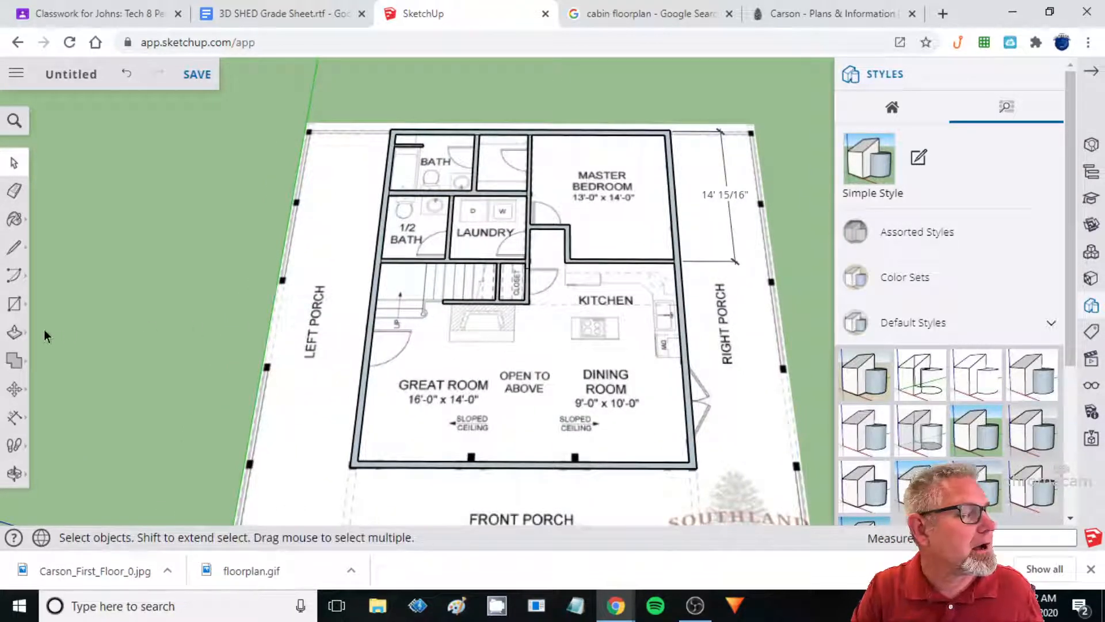
Erase the leftover line where the wall beside the bath meets the rear exterior wall.
{"action": "left_click", "coordinate": [15, 333]}
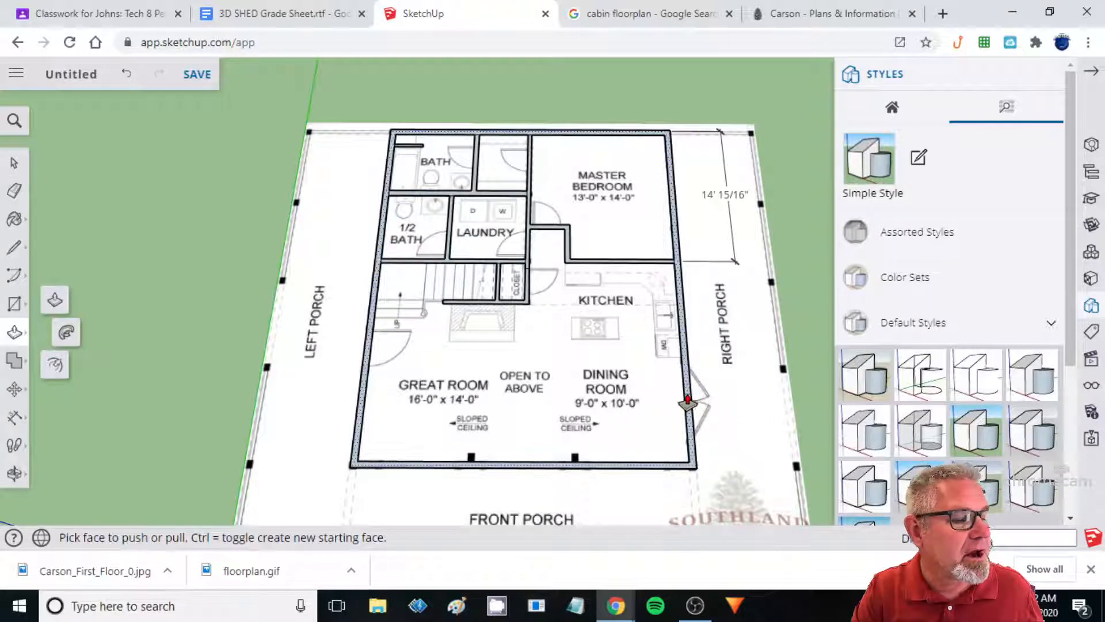
{"action": "scroll", "coordinate": [686, 391], "scroll_direction": "up", "scroll_amount": 8}
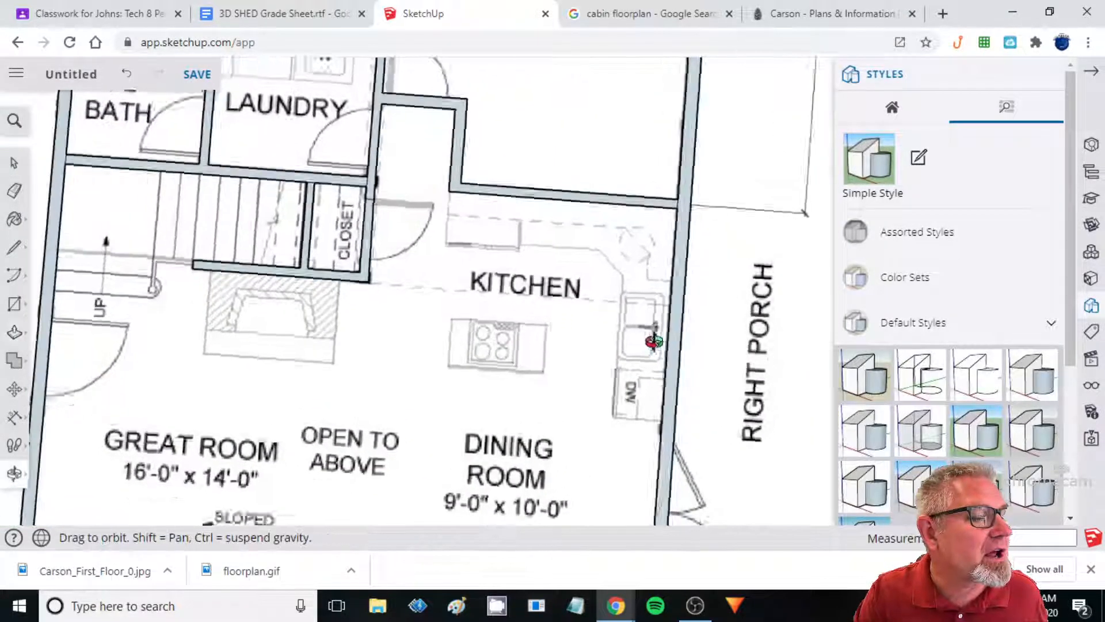
{"action": "scroll", "coordinate": [639, 262], "scroll_direction": "up", "scroll_amount": 2}
{"action": "middle_click_drag", "start_coordinate": [646, 281], "coordinate": [541, 392], "text": "shift"}
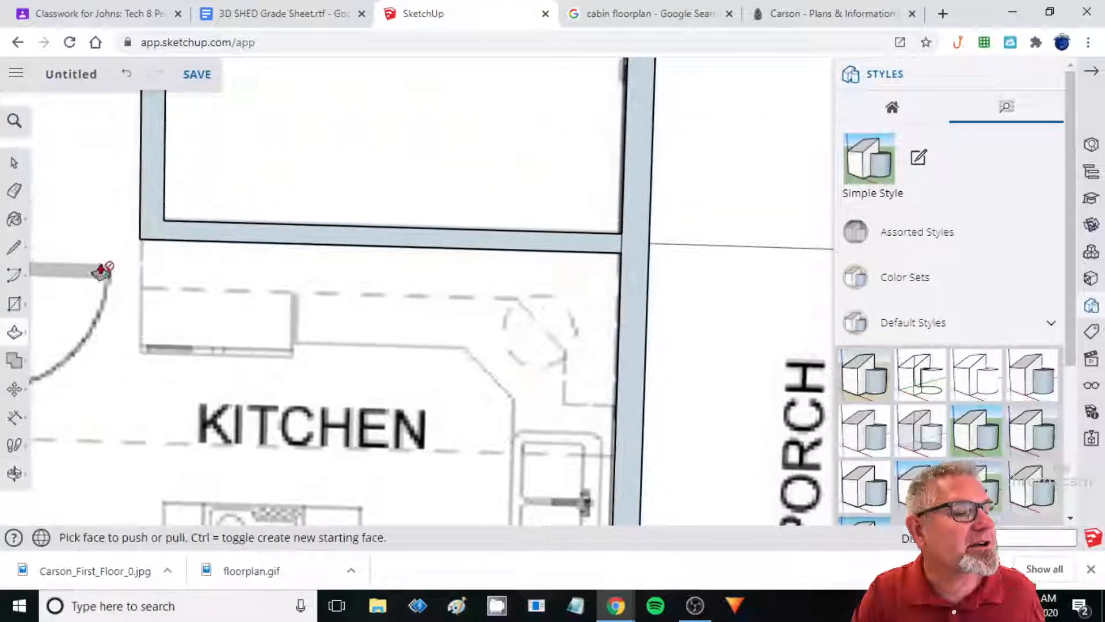
{"action": "left_click", "coordinate": [15, 190]}
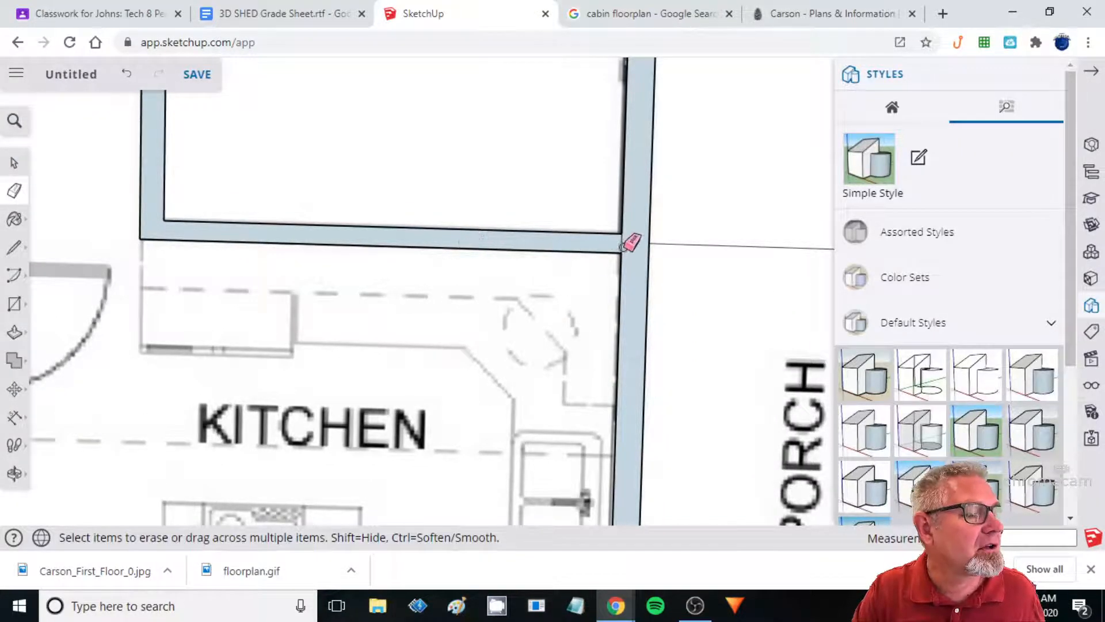
{"action": "mouse_move", "coordinate": [395, 123]}
{"action": "middle_mouse_down"}
{"action": "mouse_move", "coordinate": [437, 355]}
{"action": "mouse_move", "coordinate": [463, 285]}
{"action": "mouse_move", "coordinate": [484, 409]}
{"action": "middle_mouse_up"}
{"action": "mouse_move", "coordinate": [426, 161]}
{"action": "middle_mouse_down", "text": "shift"}
{"action": "mouse_move", "coordinate": [419, 282]}
{"action": "mouse_move", "coordinate": [568, 456]}
{"action": "mouse_move", "coordinate": [600, 446]}
{"action": "middle_mouse_up", "text": "shift"}
{"action": "mouse_move", "coordinate": [296, 460]}
{"action": "middle_mouse_down", "text": "shift"}
{"action": "mouse_move", "coordinate": [523, 407]}
{"action": "mouse_move", "coordinate": [602, 457]}
{"action": "middle_mouse_up", "text": "shift"}
{"action": "middle_click_drag", "start_coordinate": [538, 264], "coordinate": [565, 366], "text": "shift"}
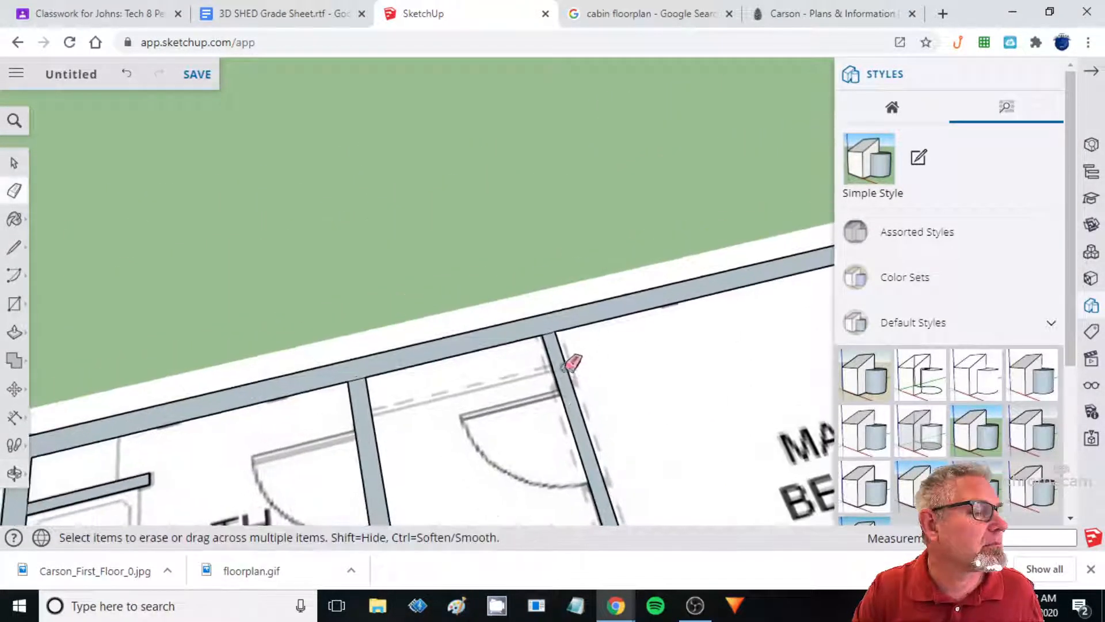
{"action": "scroll", "coordinate": [567, 351], "scroll_direction": "up", "scroll_amount": 3}
{"action": "mouse_move", "coordinate": [449, 412]}
{"action": "middle_mouse_down"}
{"action": "mouse_move", "coordinate": [769, 365]}
{"action": "mouse_move", "coordinate": [454, 342]}
{"action": "middle_mouse_up"}
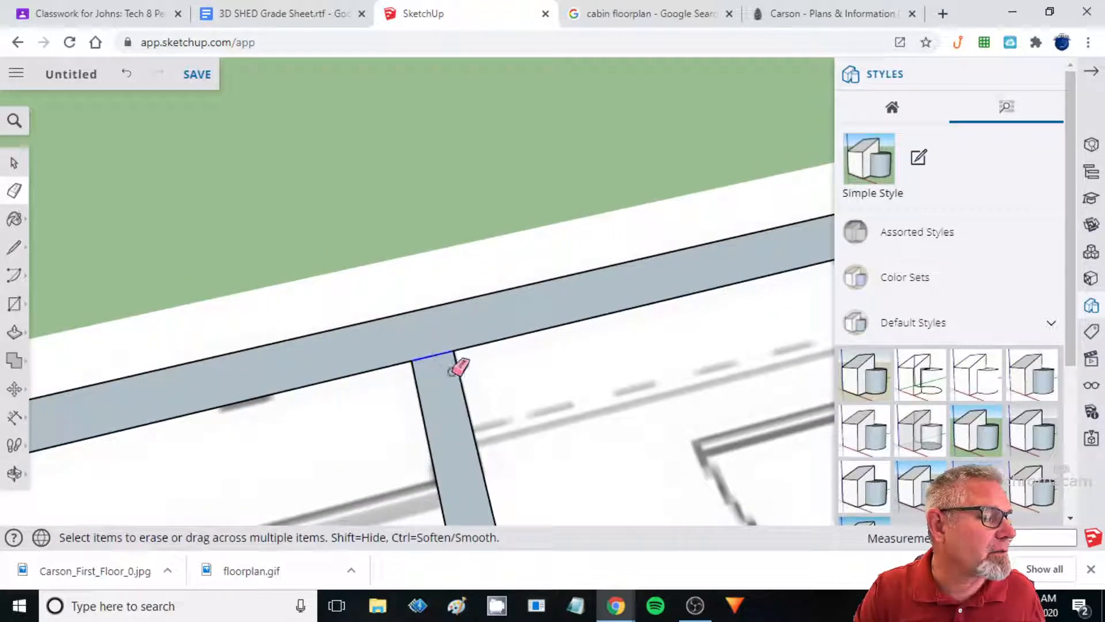
{"action": "left_click", "coordinate": [446, 360]}
Inspect the other wall junctions around the bath, half bath, laundry, closet and kitchen for leftover dividing lines.
{"action": "scroll", "coordinate": [502, 417], "scroll_direction": "down", "scroll_amount": 5}
{"action": "mouse_move", "coordinate": [349, 514]}
{"action": "middle_mouse_down", "text": "shift"}
{"action": "mouse_move", "coordinate": [442, 425]}
{"action": "mouse_move", "coordinate": [433, 350]}
{"action": "middle_mouse_up", "text": "shift"}
{"action": "middle_click_drag", "start_coordinate": [436, 452], "coordinate": [403, 346], "text": "shift"}
{"action": "middle_click_drag", "start_coordinate": [612, 431], "coordinate": [443, 428], "text": "shift"}
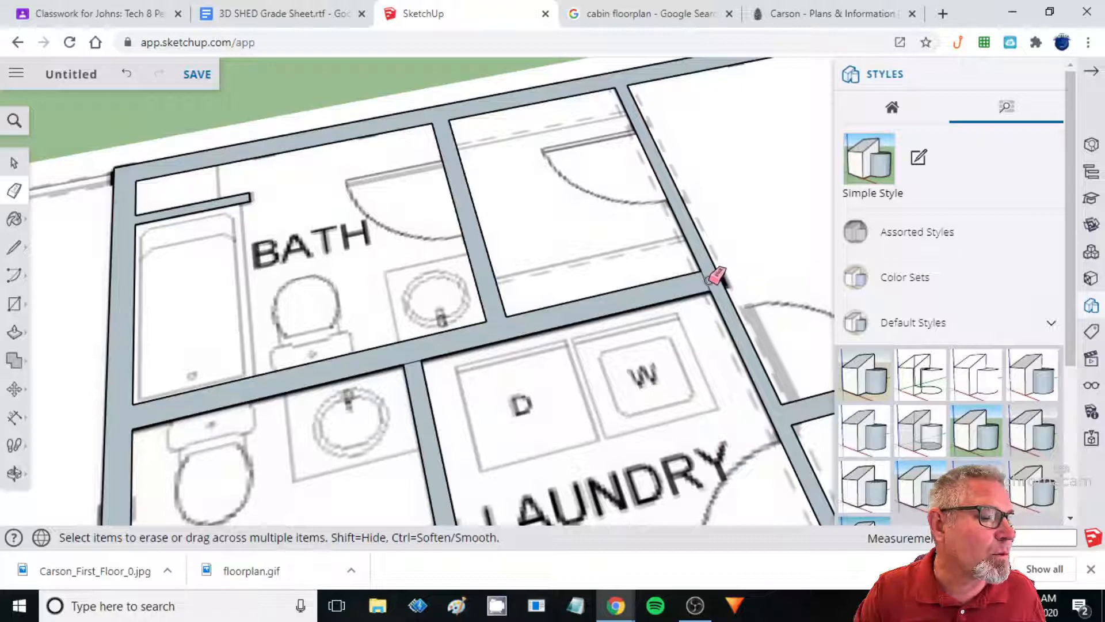
{"action": "middle_click_drag", "start_coordinate": [416, 361], "coordinate": [355, 372]}
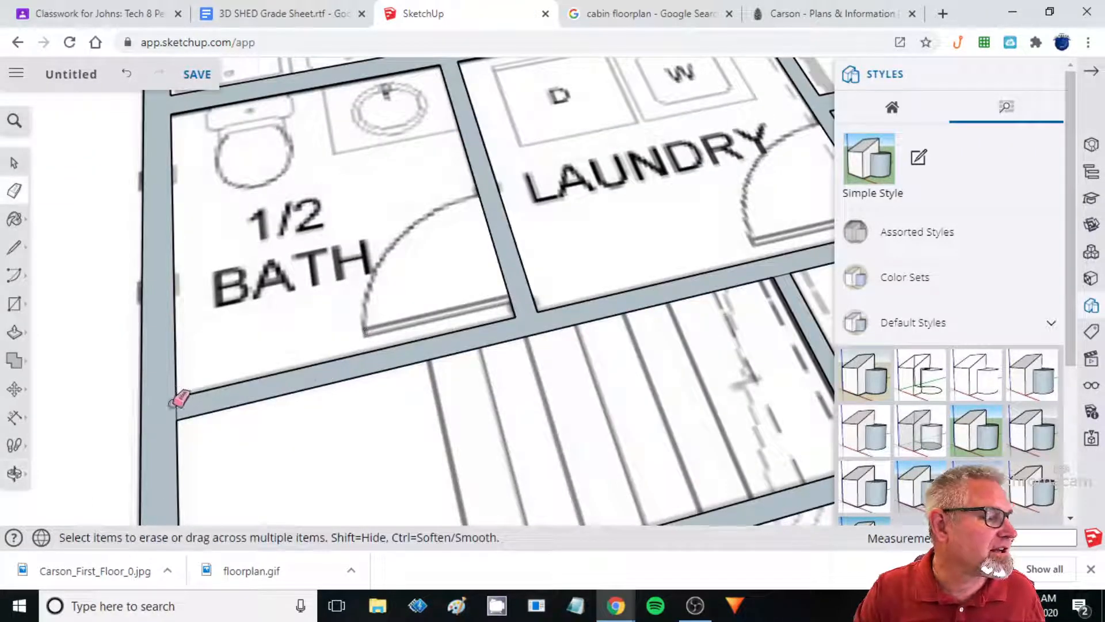
{"action": "middle_click_drag", "start_coordinate": [583, 385], "coordinate": [358, 436], "text": "shift"}
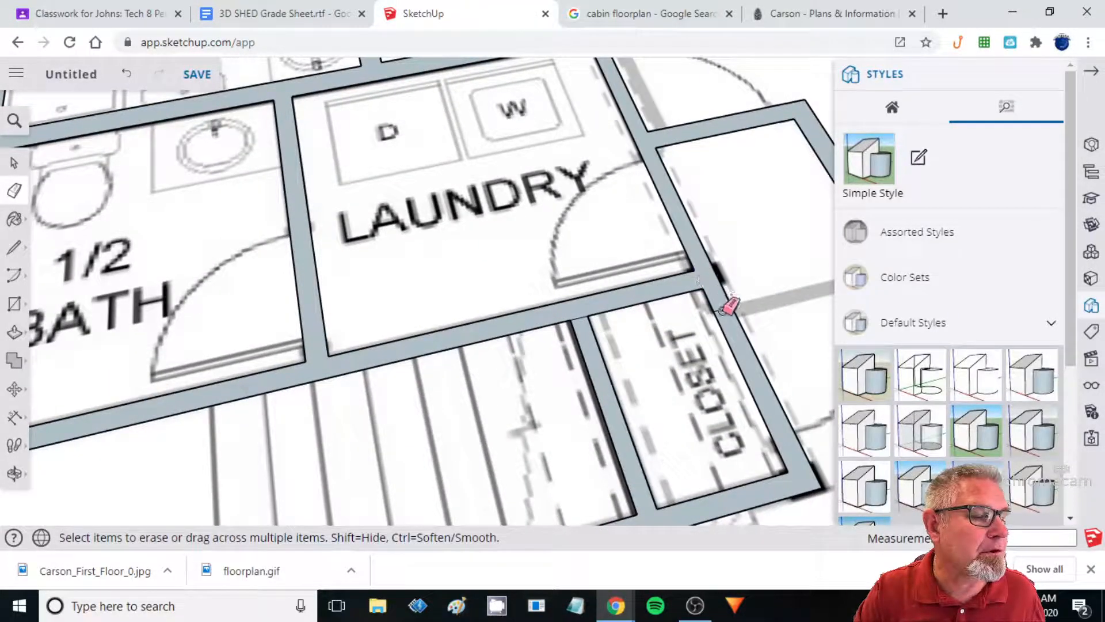
{"action": "middle_click_drag", "start_coordinate": [629, 411], "coordinate": [390, 234]}
{"action": "scroll", "coordinate": [514, 426], "scroll_direction": "down", "scroll_amount": 2}
{"action": "middle_click_drag", "start_coordinate": [465, 377], "coordinate": [405, 143], "text": "shift"}
{"action": "scroll", "coordinate": [428, 334], "scroll_direction": "down", "scroll_amount": 4}
{"action": "mouse_move", "coordinate": [443, 394]}
{"action": "middle_mouse_down", "text": "shift"}
{"action": "mouse_move", "coordinate": [440, 384]}
{"action": "mouse_move", "coordinate": [321, 398]}
{"action": "middle_mouse_up", "text": "shift"}
{"action": "mouse_move", "coordinate": [485, 232]}
{"action": "middle_mouse_down", "text": "shift"}
{"action": "mouse_move", "coordinate": [452, 328]}
{"action": "mouse_move", "coordinate": [495, 336]}
{"action": "middle_mouse_up", "text": "shift"}
{"action": "scroll", "coordinate": [496, 334], "scroll_direction": "down", "scroll_amount": 3}
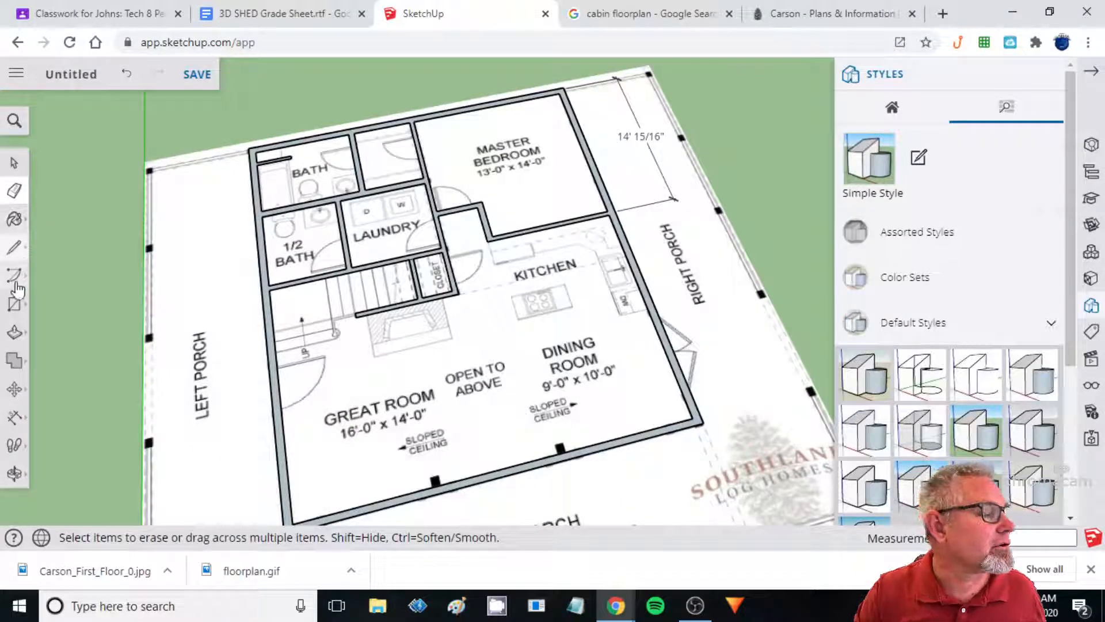
Try raising the traced wall face into 3D walls with Push/Pull, and undo the extrusion.
{"action": "left_click", "coordinate": [14, 332]}
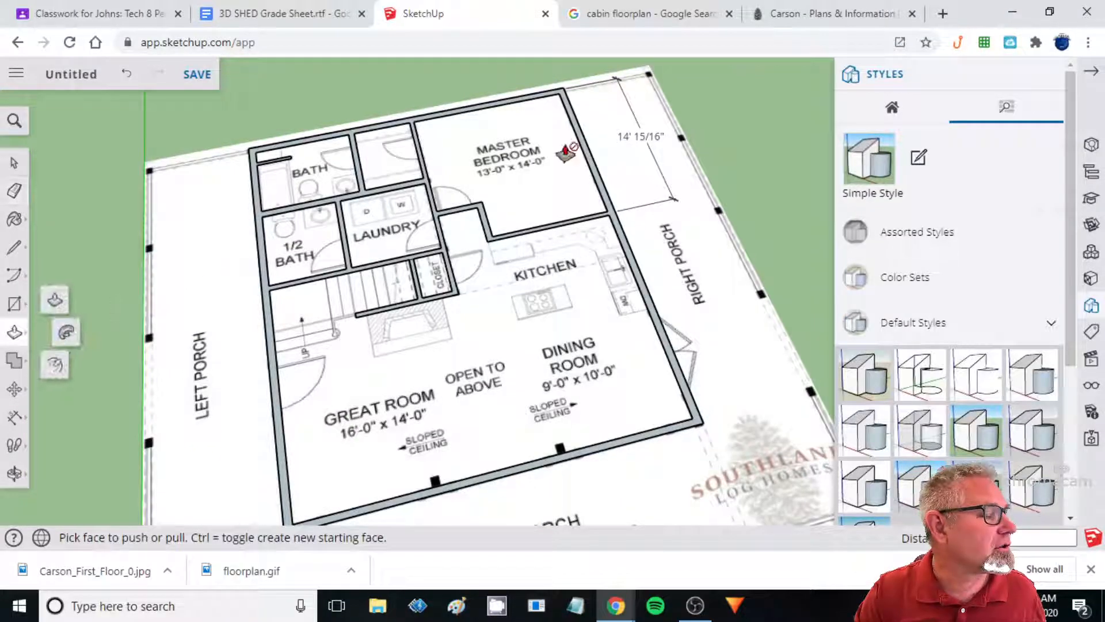
{"action": "left_click", "coordinate": [613, 216]}
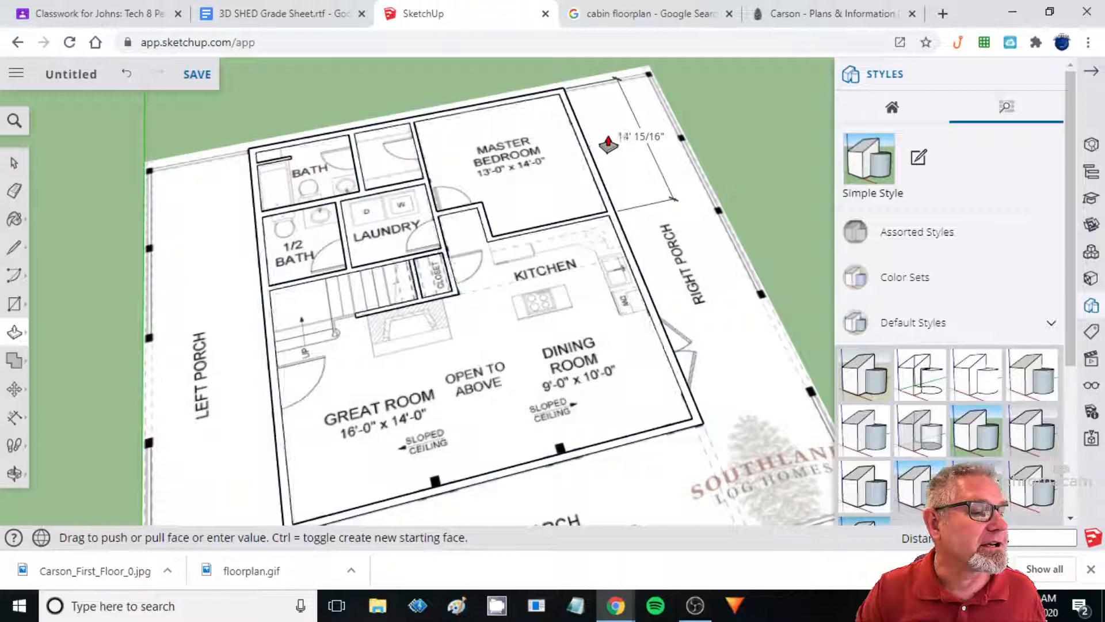
{"action": "left_click", "coordinate": [574, 123]}
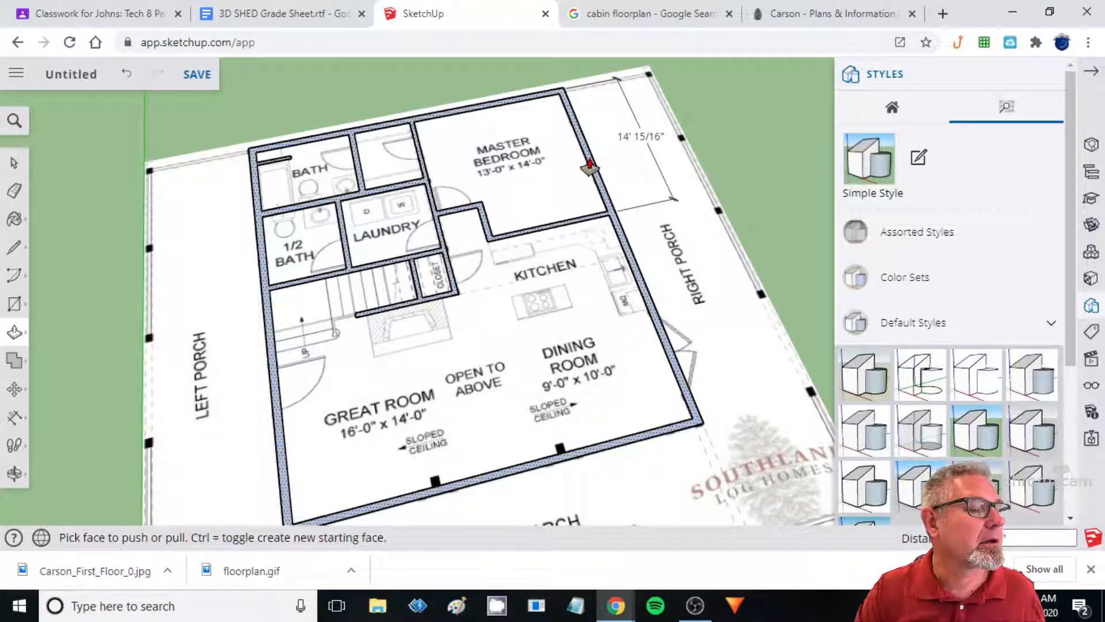
{"action": "left_click", "coordinate": [588, 167]}
{"action": "left_click", "coordinate": [582, 112]}
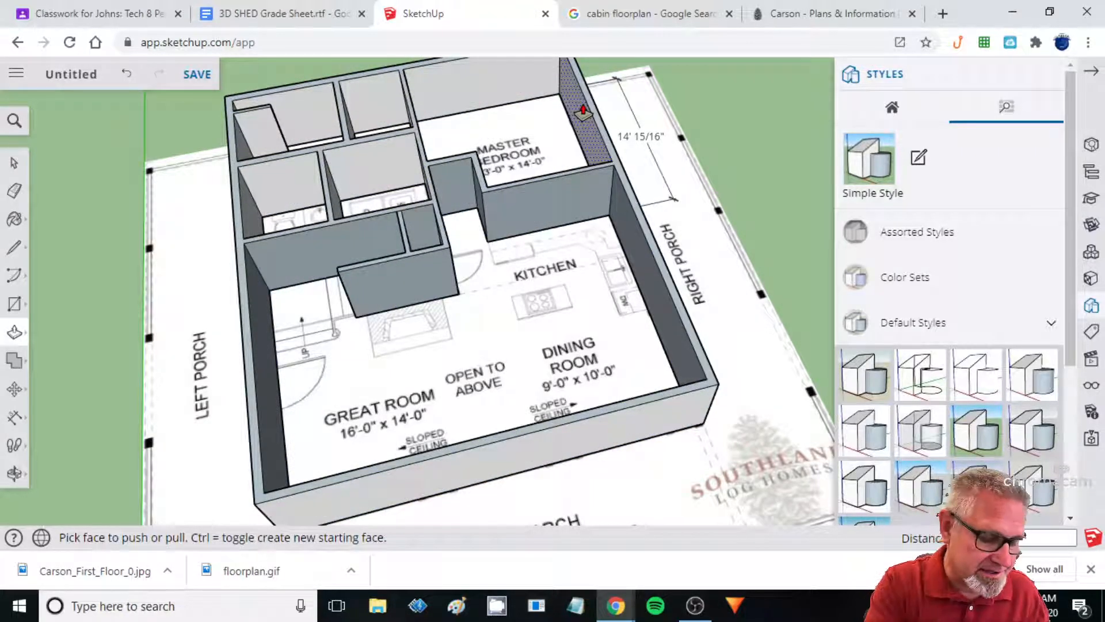
{"action": "left_click", "coordinate": [583, 112]}
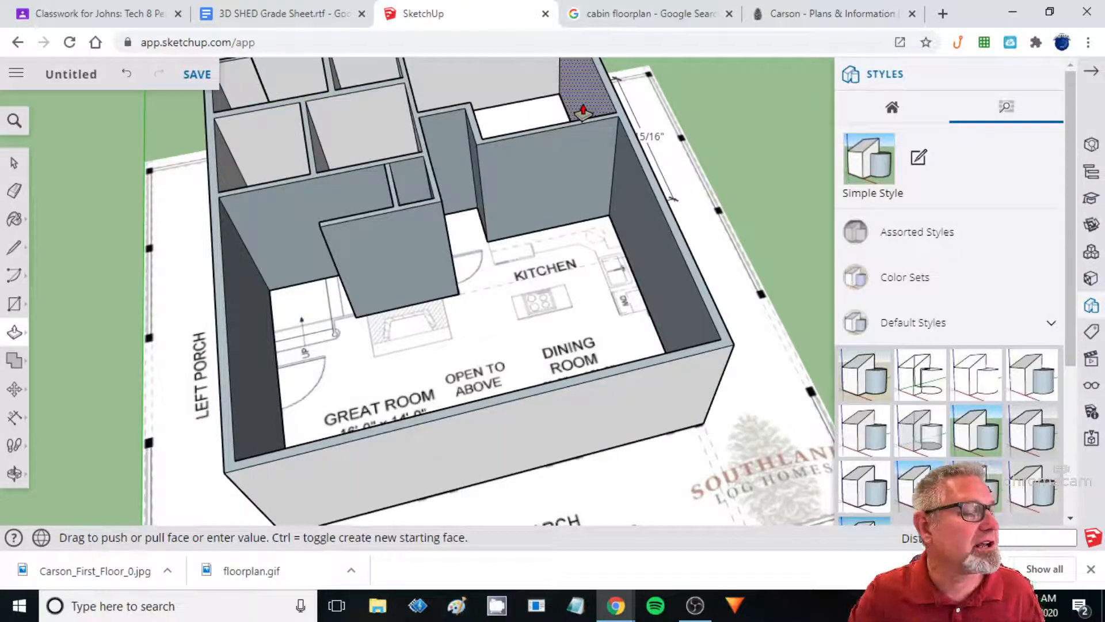
{"action": "left_click", "coordinate": [660, 276]}
{"action": "middle_click_drag", "start_coordinate": [610, 323], "coordinate": [733, 386]}
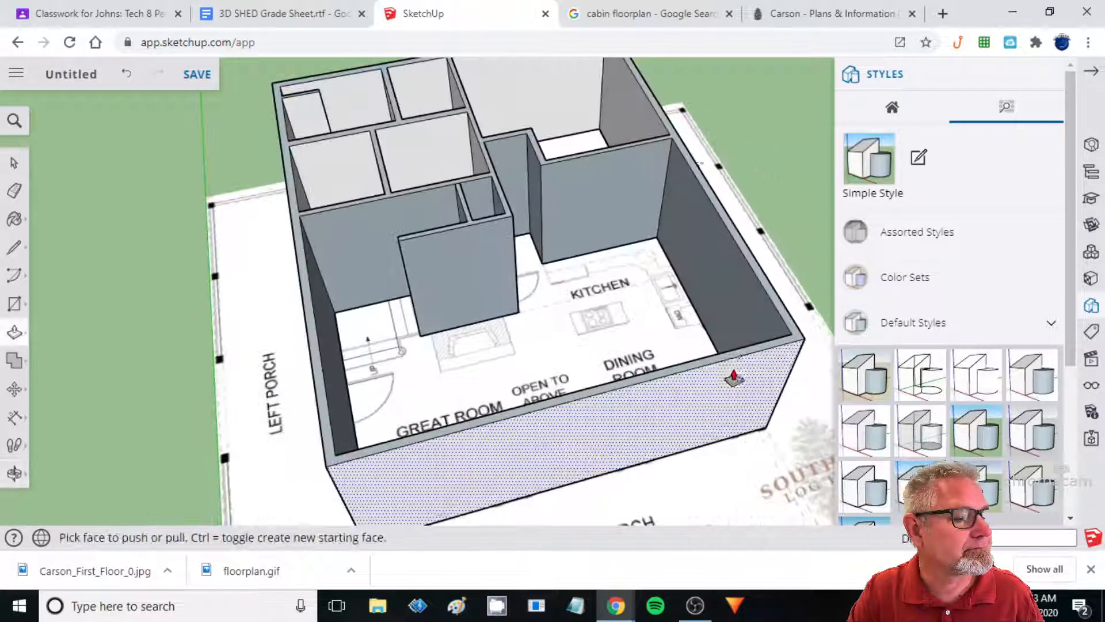
{"action": "key", "text": "ctrl+z"}
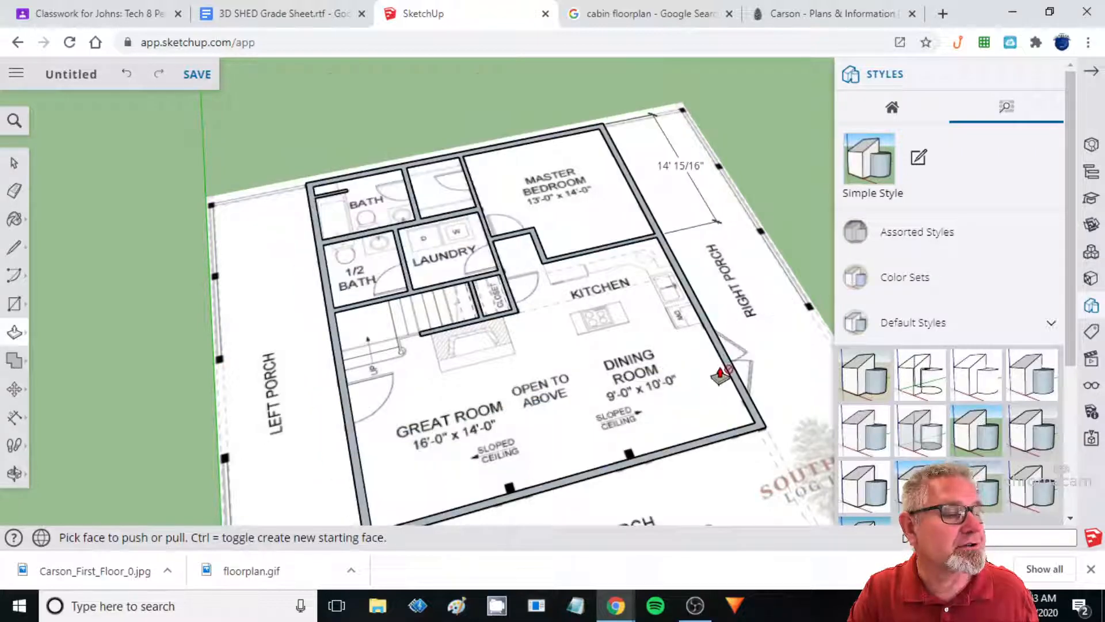
Extrude the connected wall face upward with Push/Pull so all exterior and interior walls stand at one height.
{"action": "left_click_drag", "start_coordinate": [726, 371], "coordinate": [717, 319]}
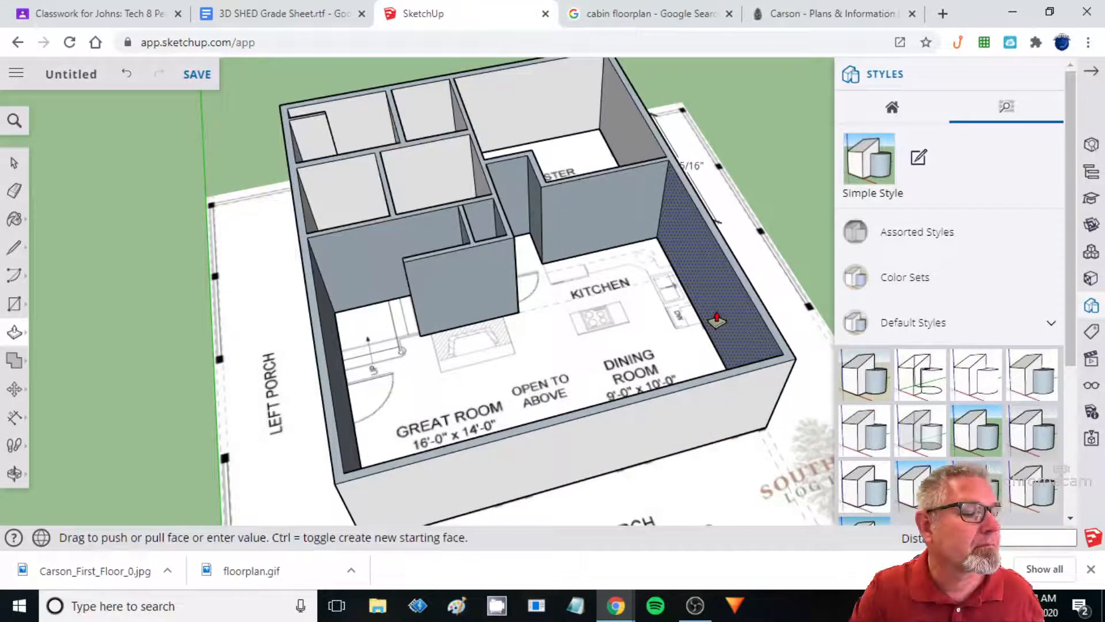
{"action": "middle_click_drag", "start_coordinate": [594, 434], "coordinate": [299, 362]}
{"action": "middle_click_drag", "start_coordinate": [319, 259], "coordinate": [611, 321]}
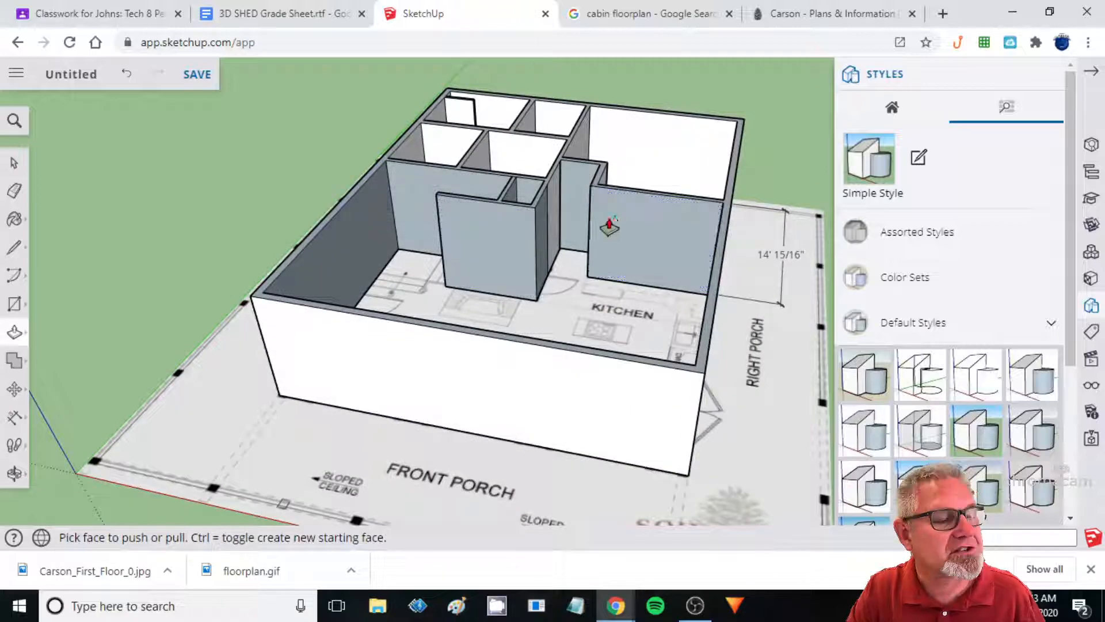
Examine the raised walls and room layout from several sides, including the stair and fireplace area.
{"action": "middle_click_drag", "start_coordinate": [431, 277], "coordinate": [529, 196]}
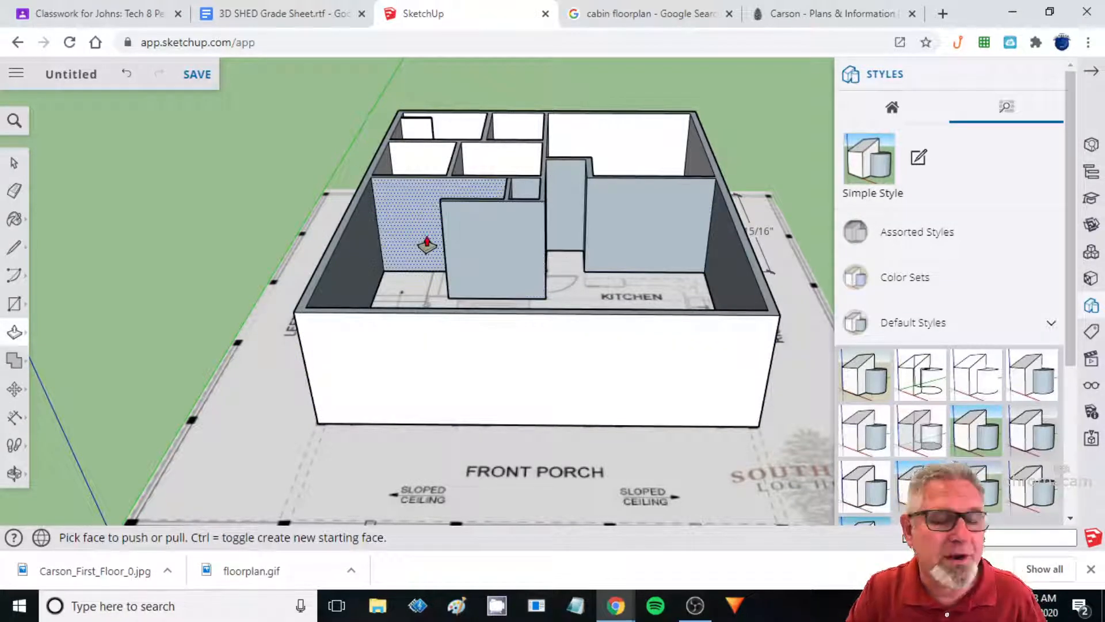
{"action": "middle_click_drag", "start_coordinate": [359, 300], "coordinate": [545, 313]}
{"action": "scroll", "coordinate": [653, 383], "scroll_direction": "down", "scroll_amount": 5}
{"action": "scroll", "coordinate": [602, 365], "scroll_direction": "up", "scroll_amount": 5}
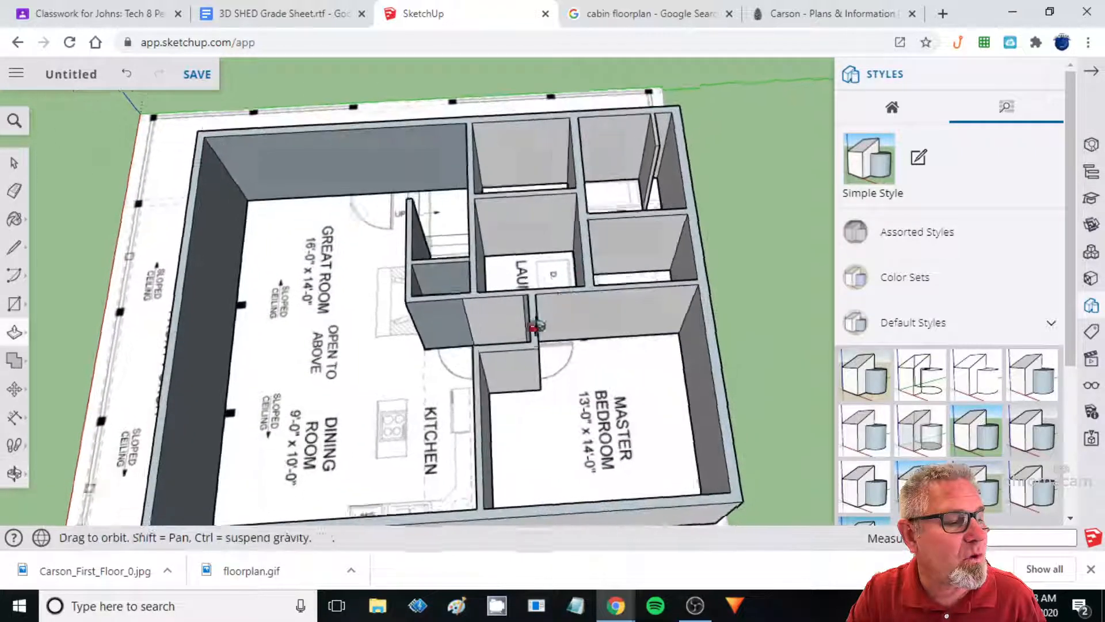
{"action": "scroll", "coordinate": [351, 307], "scroll_direction": "up", "scroll_amount": 5}
{"action": "middle_click_drag", "start_coordinate": [350, 307], "coordinate": [444, 338]}
{"action": "middle_click_drag", "start_coordinate": [601, 344], "coordinate": [499, 326]}
{"action": "middle_click_drag", "start_coordinate": [352, 118], "coordinate": [480, 416]}
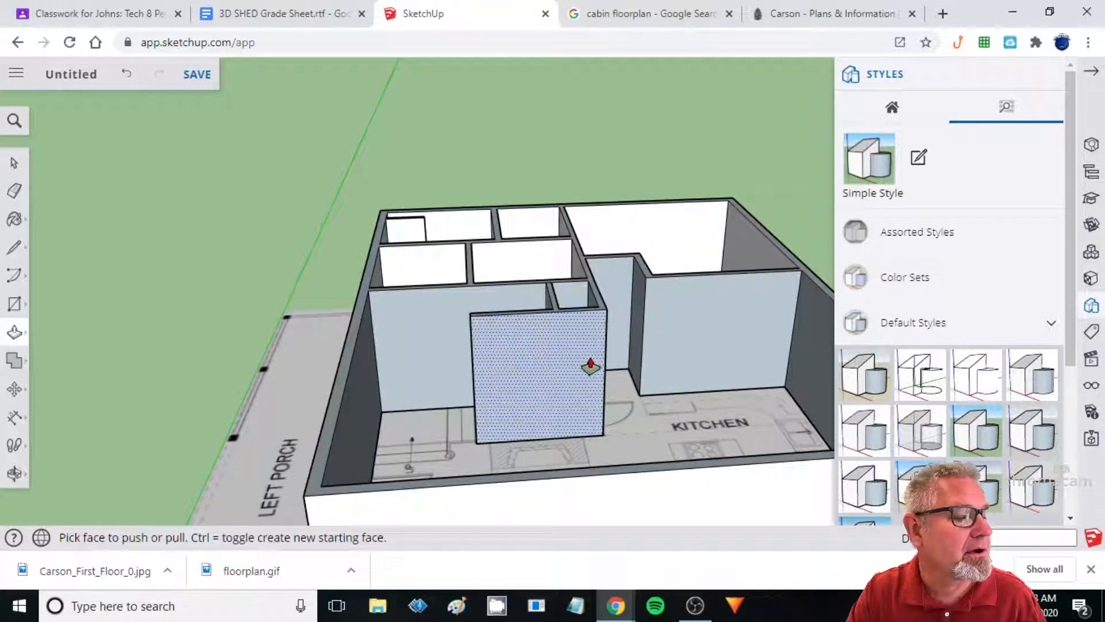
{"action": "middle_click_drag", "start_coordinate": [537, 431], "coordinate": [414, 473]}
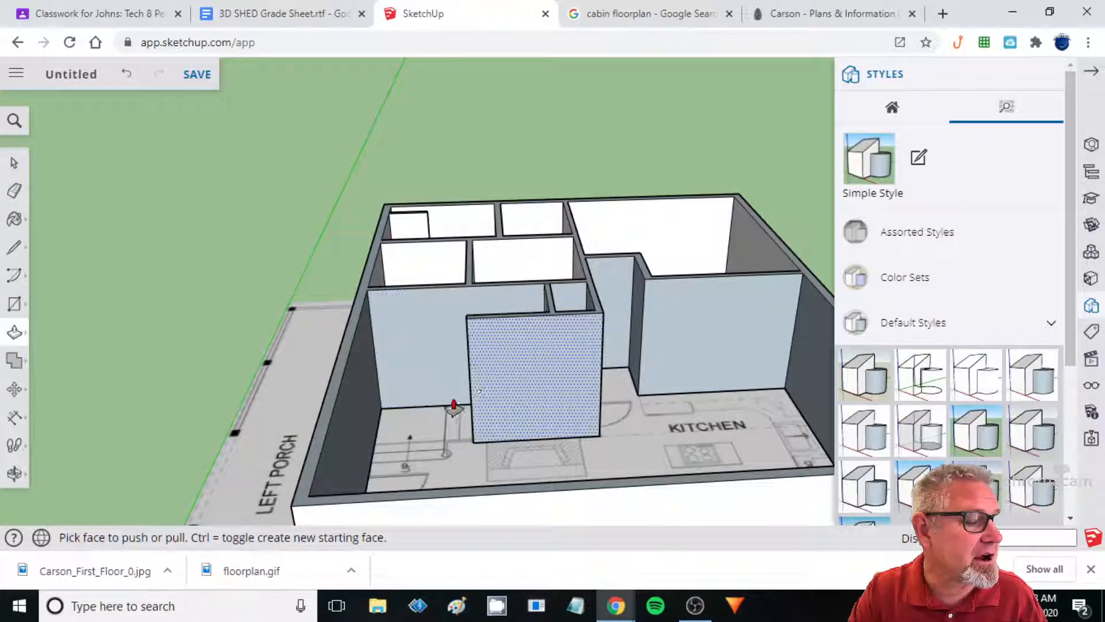
Draw a diagonal line across the upper corner of the fireplace wall, from its top edge to its free end beside the stairs.
{"action": "scroll", "coordinate": [509, 434], "scroll_direction": "up", "scroll_amount": 3}
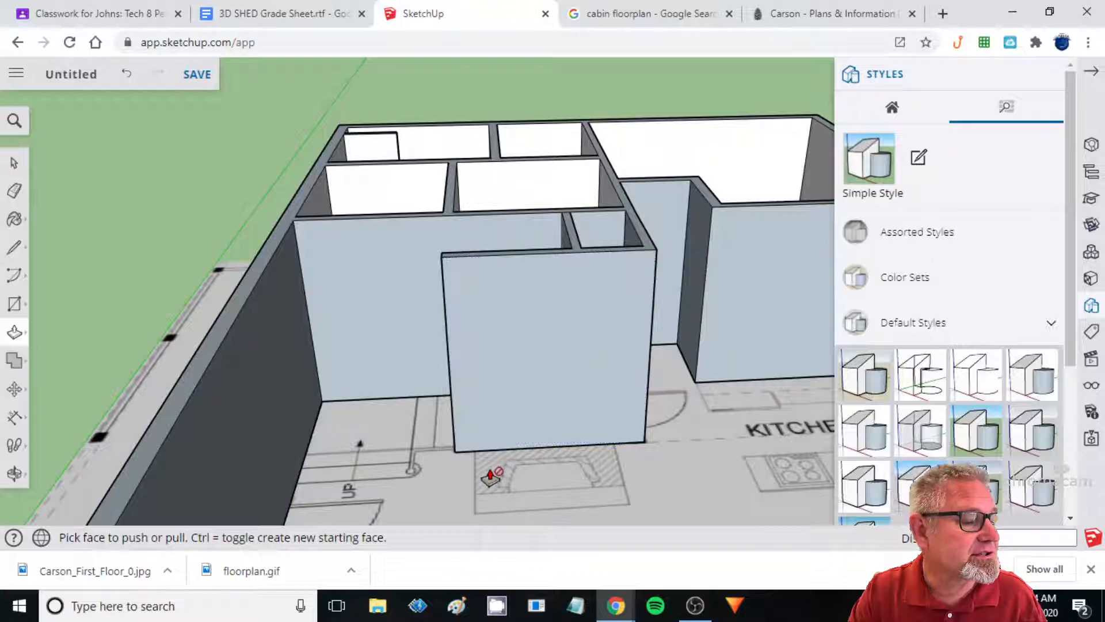
{"action": "middle_click_drag", "start_coordinate": [592, 433], "coordinate": [540, 378]}
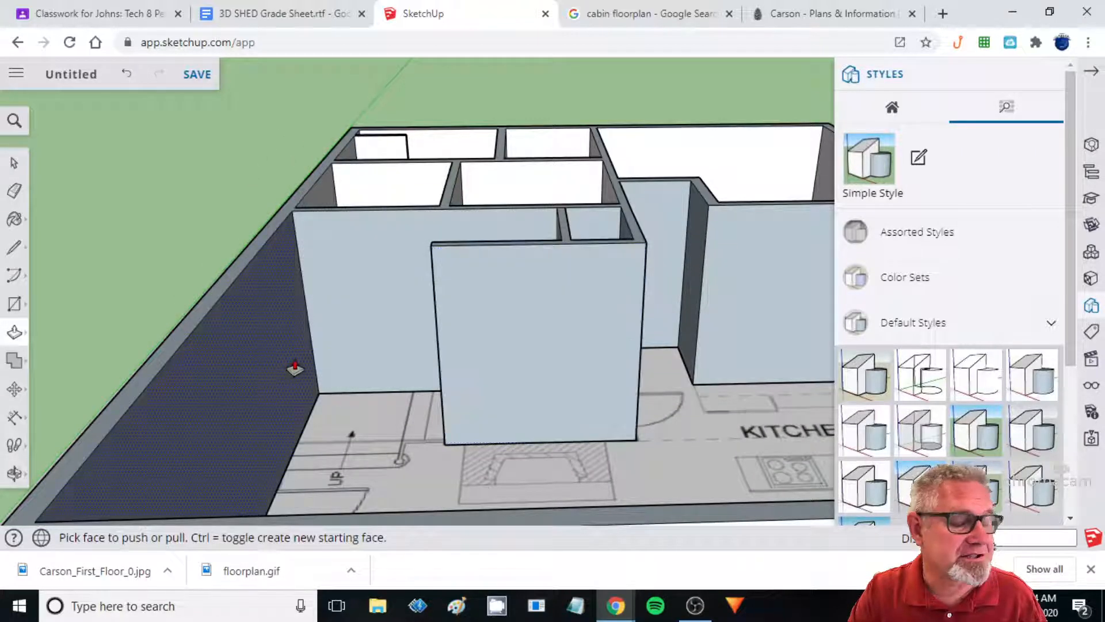
{"action": "left_click", "coordinate": [14, 248]}
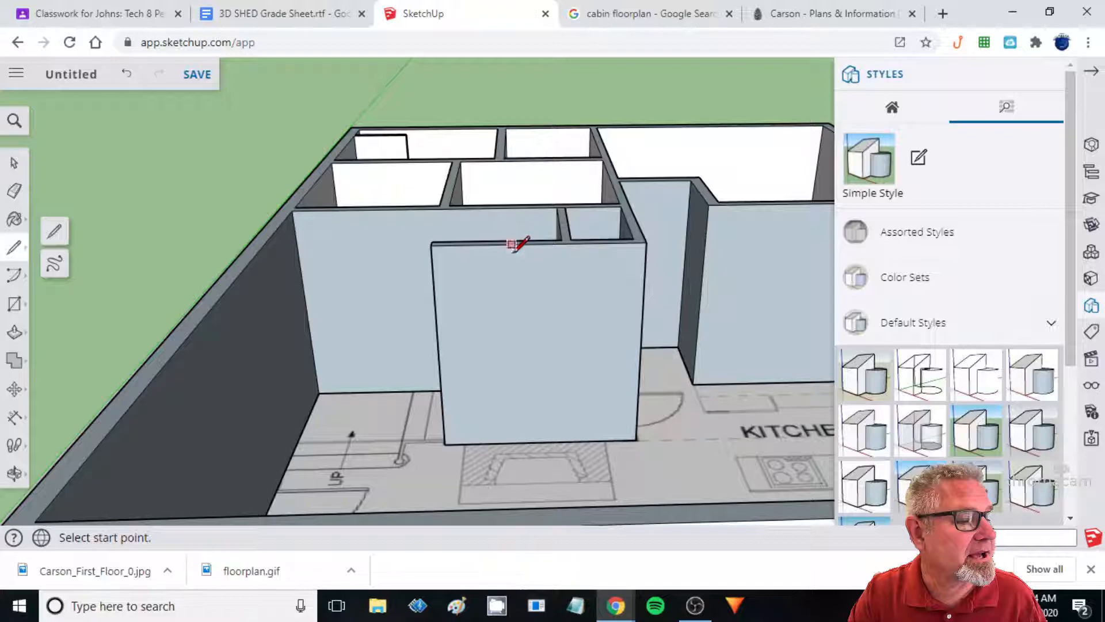
{"action": "left_click", "coordinate": [512, 244]}
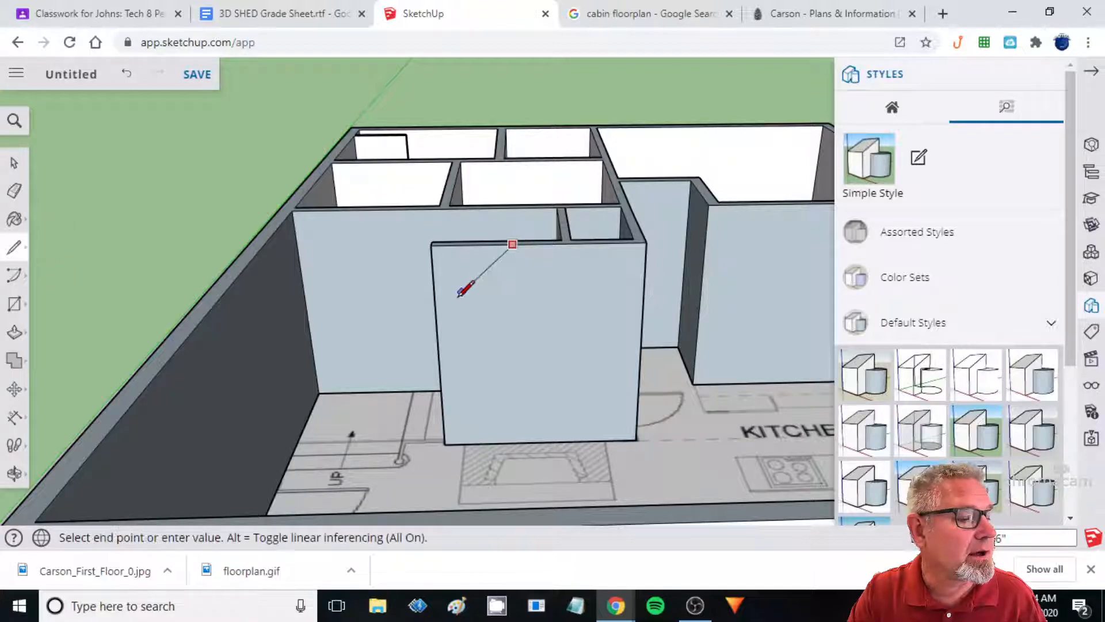
{"action": "left_click", "coordinate": [435, 319]}
{"action": "middle_click_drag", "start_coordinate": [419, 321], "coordinate": [489, 392]}
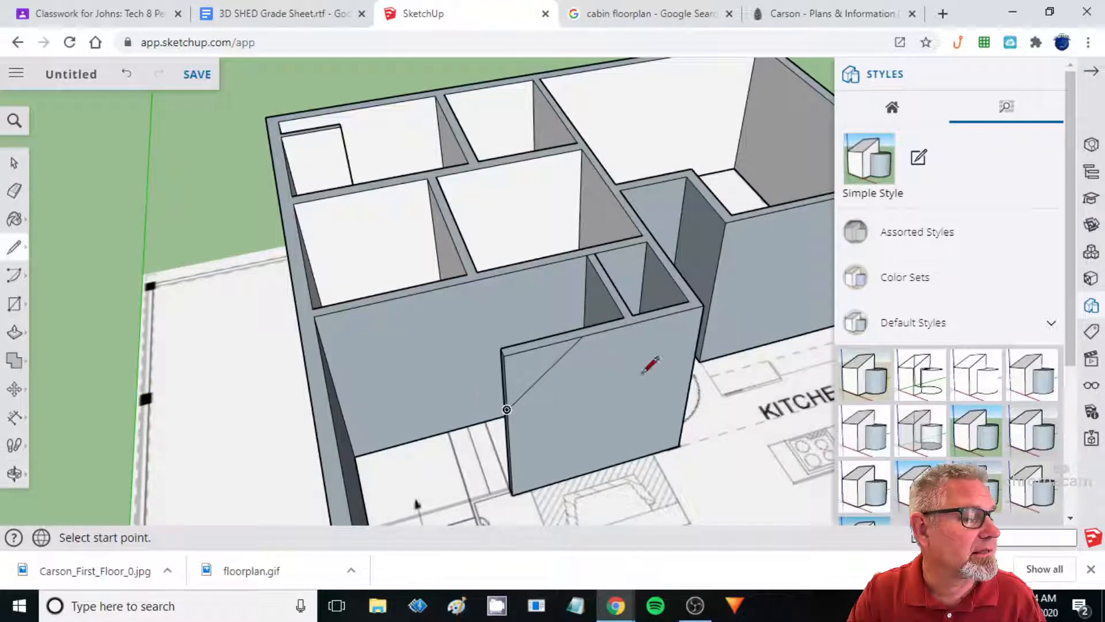
Draw a short line across the fireplace wall's free end from the lower end of the diagonal.
{"action": "middle_click_drag", "start_coordinate": [645, 373], "coordinate": [563, 424]}
{"action": "scroll", "coordinate": [526, 390], "scroll_direction": "up", "scroll_amount": 3}
{"action": "left_click", "coordinate": [509, 409]}
{"action": "left_click", "coordinate": [511, 396]}
{"action": "middle_click_drag", "start_coordinate": [407, 489], "coordinate": [549, 429]}
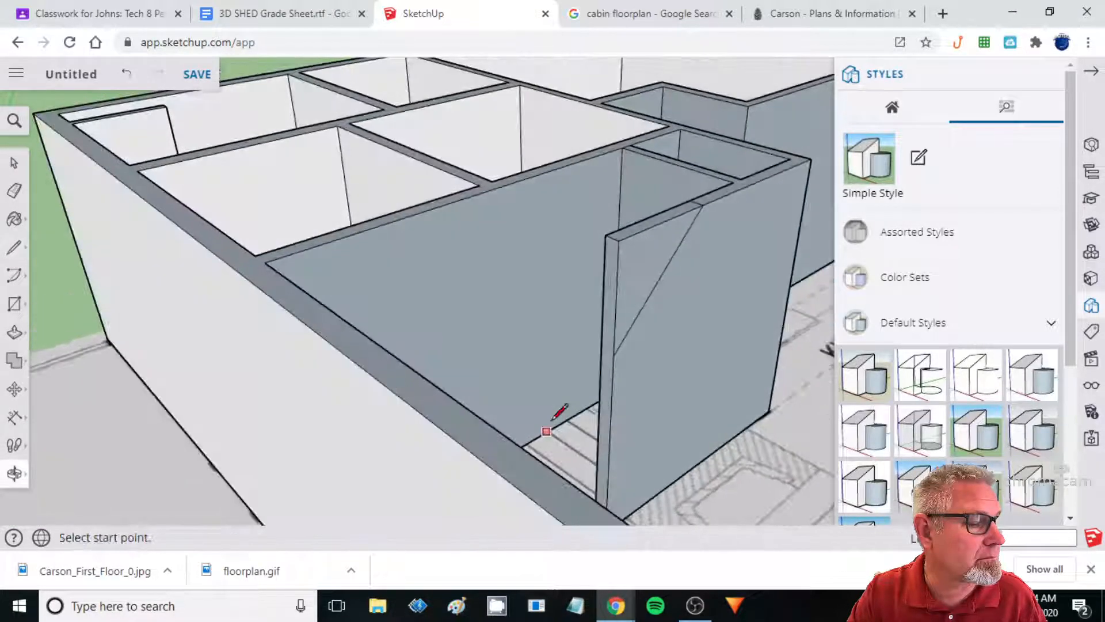
Connect the diagonal's lower endpoint to the opposite edge of the fireplace wall's narrow end face with a line.
{"action": "scroll", "coordinate": [554, 417], "scroll_direction": "up", "scroll_amount": 5}
{"action": "left_click", "coordinate": [625, 311]}
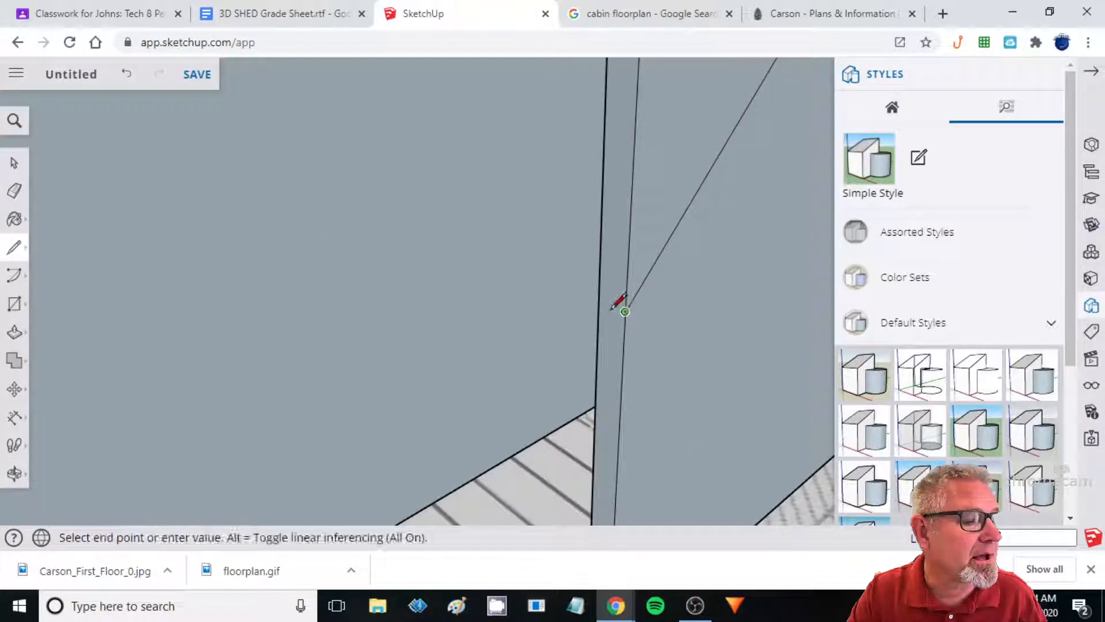
{"action": "left_click", "coordinate": [601, 301]}
Push the triangular upper corner of the fireplace wall through its full thickness to cut it away along the diagonal.
{"action": "mouse_move", "coordinate": [601, 301]}
{"action": "middle_mouse_down"}
{"action": "mouse_move", "coordinate": [540, 401]}
{"action": "mouse_move", "coordinate": [575, 374]}
{"action": "mouse_move", "coordinate": [518, 368]}
{"action": "middle_mouse_up"}
{"action": "scroll", "coordinate": [567, 377], "scroll_direction": "up", "scroll_amount": 2}
{"action": "left_click", "coordinate": [14, 334]}
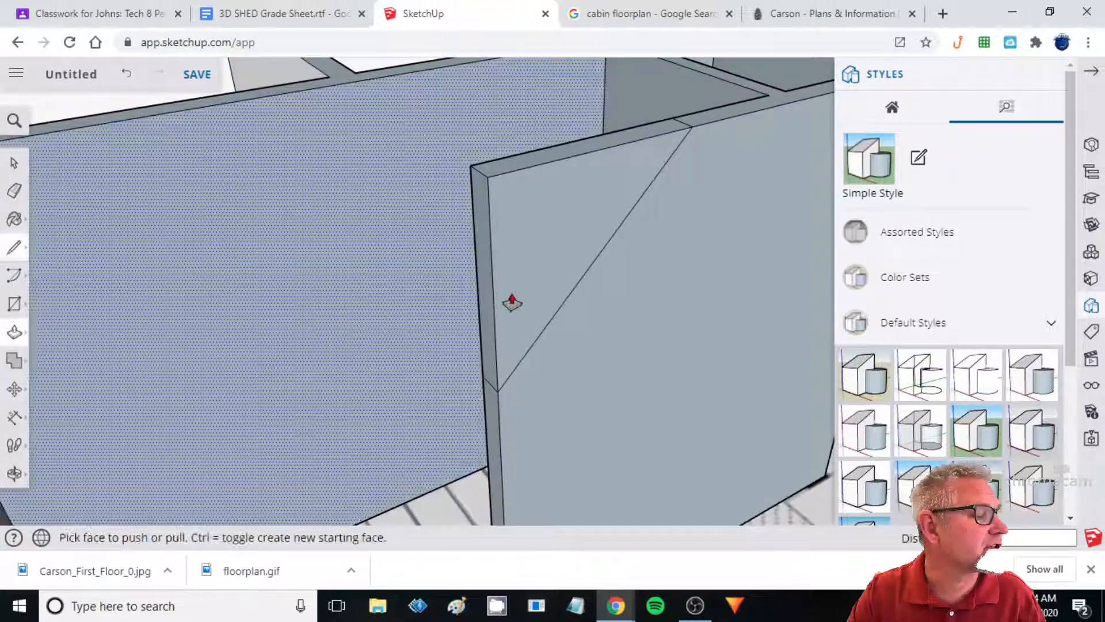
{"action": "left_click", "coordinate": [511, 293]}
{"action": "left_click", "coordinate": [481, 295]}
Examine the angled fireplace wall and surrounding rooms from several sides, collapsing the Styles panel to enlarge the view.
{"action": "middle_click_drag", "start_coordinate": [481, 294], "coordinate": [512, 295]}
{"action": "middle_click_drag", "start_coordinate": [518, 252], "coordinate": [510, 311]}
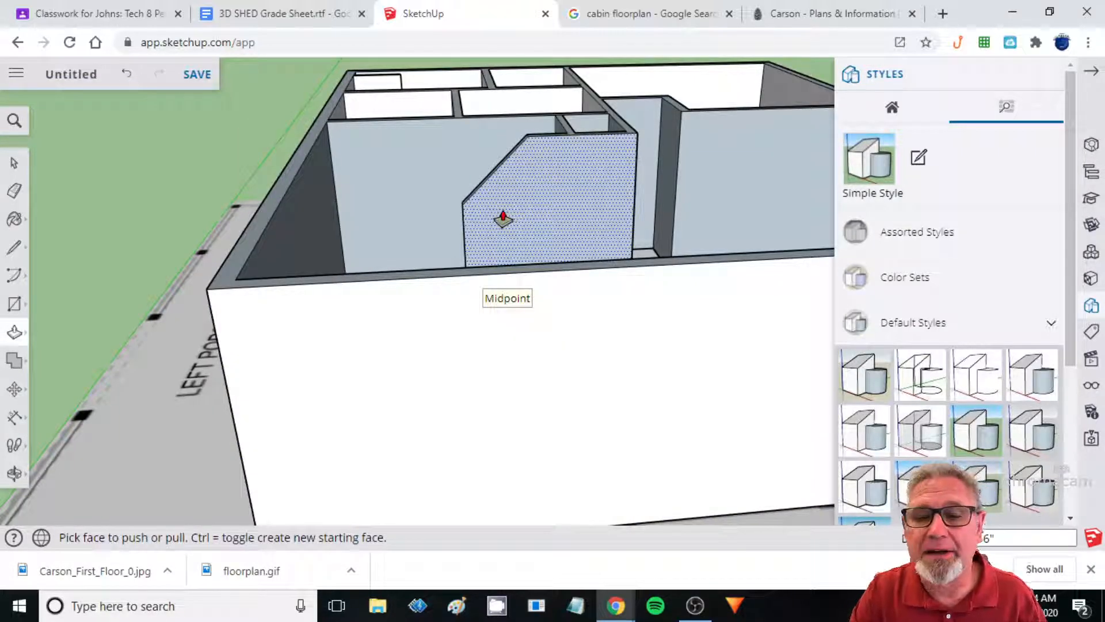
{"action": "middle_click_drag", "start_coordinate": [524, 209], "coordinate": [567, 297]}
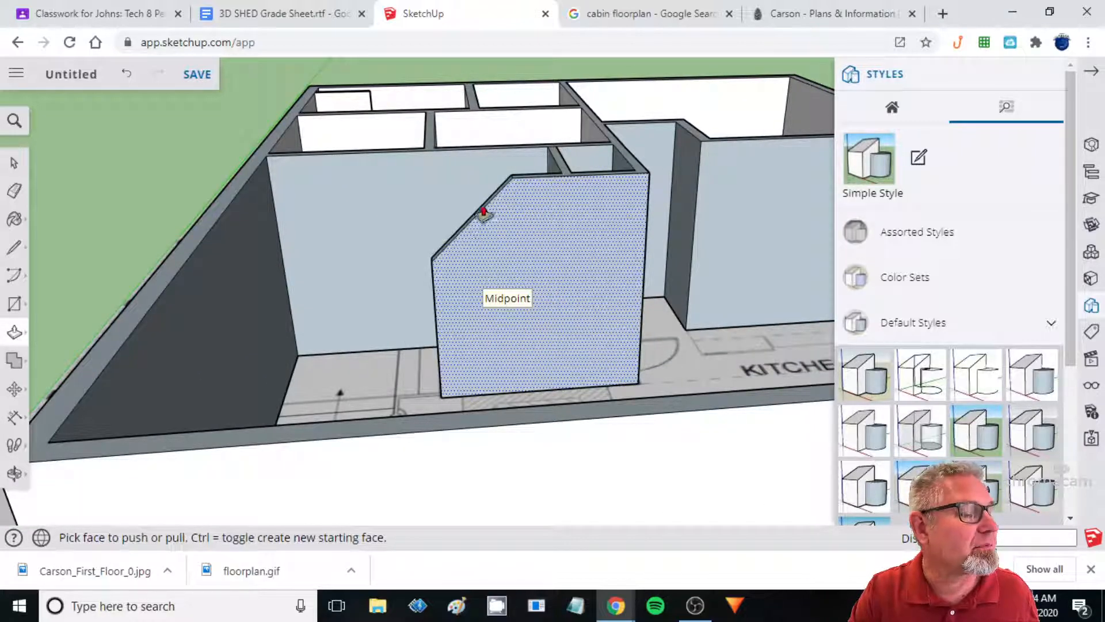
{"action": "scroll", "coordinate": [476, 290], "scroll_direction": "down", "scroll_amount": 3}
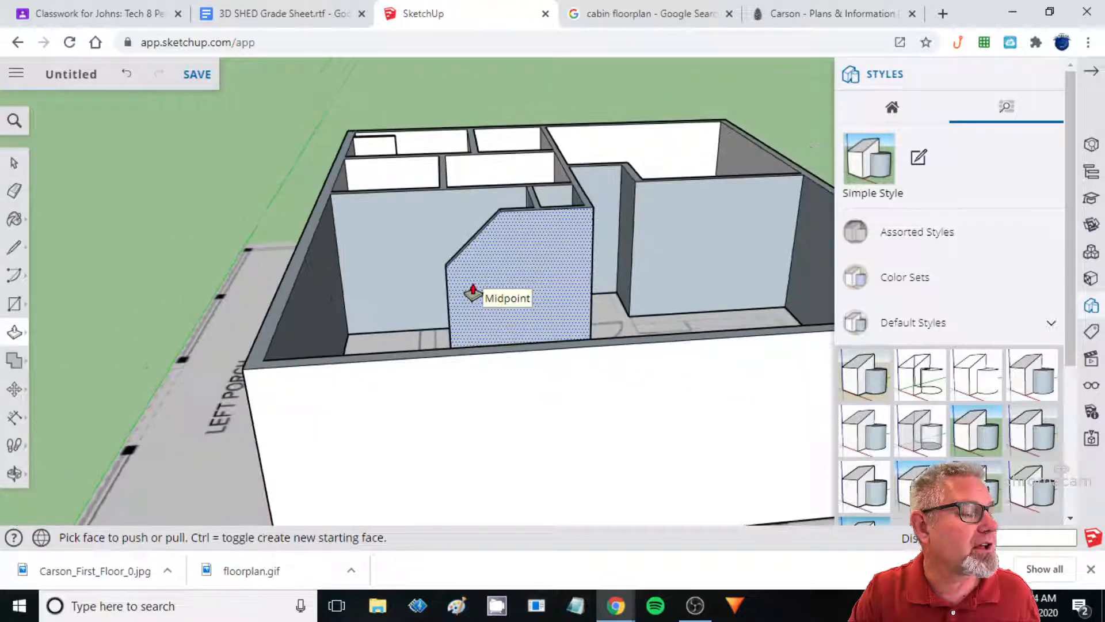
{"action": "scroll", "coordinate": [473, 292], "scroll_direction": "up", "scroll_amount": 2}
{"action": "middle_click_drag", "start_coordinate": [484, 284], "coordinate": [613, 352]}
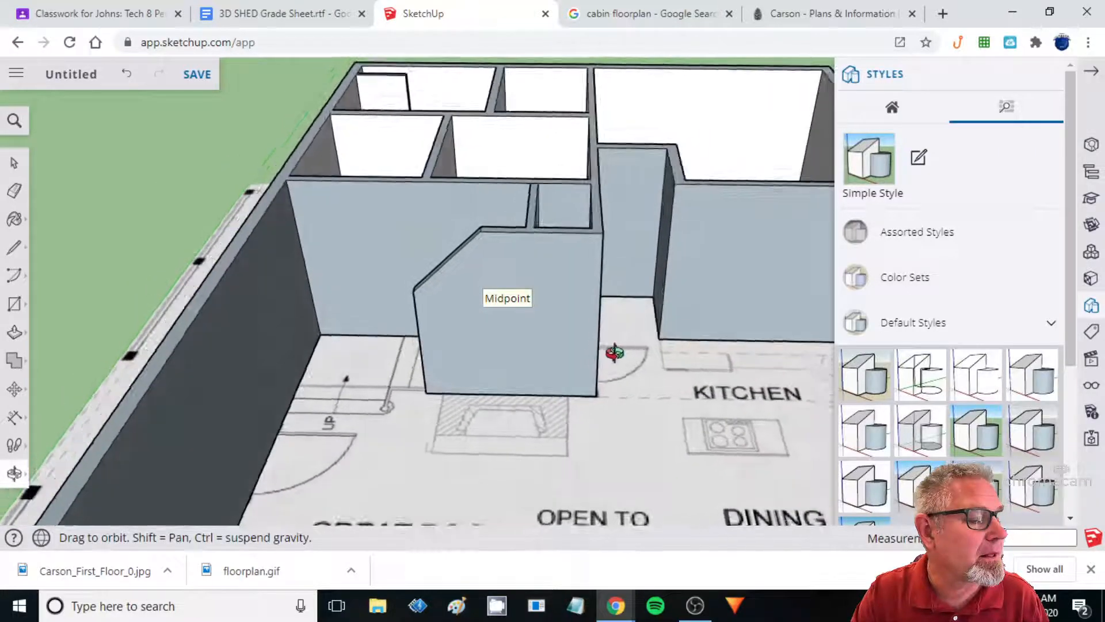
{"action": "left_click", "coordinate": [1091, 72]}
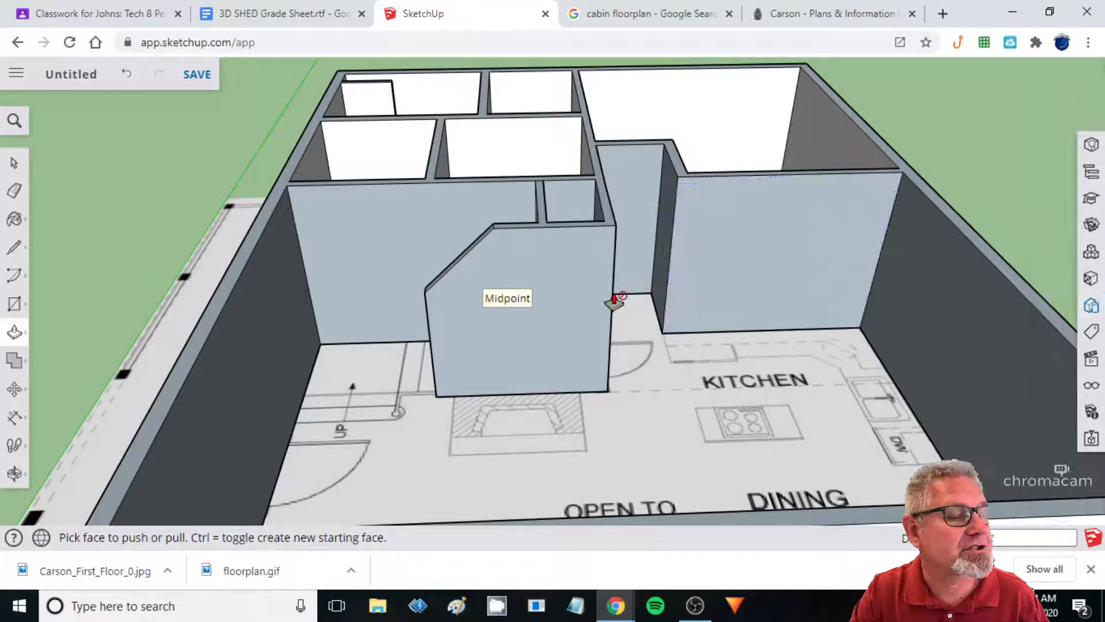
{"action": "scroll", "coordinate": [615, 301], "scroll_direction": "down", "scroll_amount": 4}
{"action": "middle_click_drag", "start_coordinate": [655, 311], "coordinate": [564, 345]}
Save the model in the SketchUp project, naming it with the owner's name followed by "Cabin".
{"action": "left_click", "coordinate": [198, 75]}
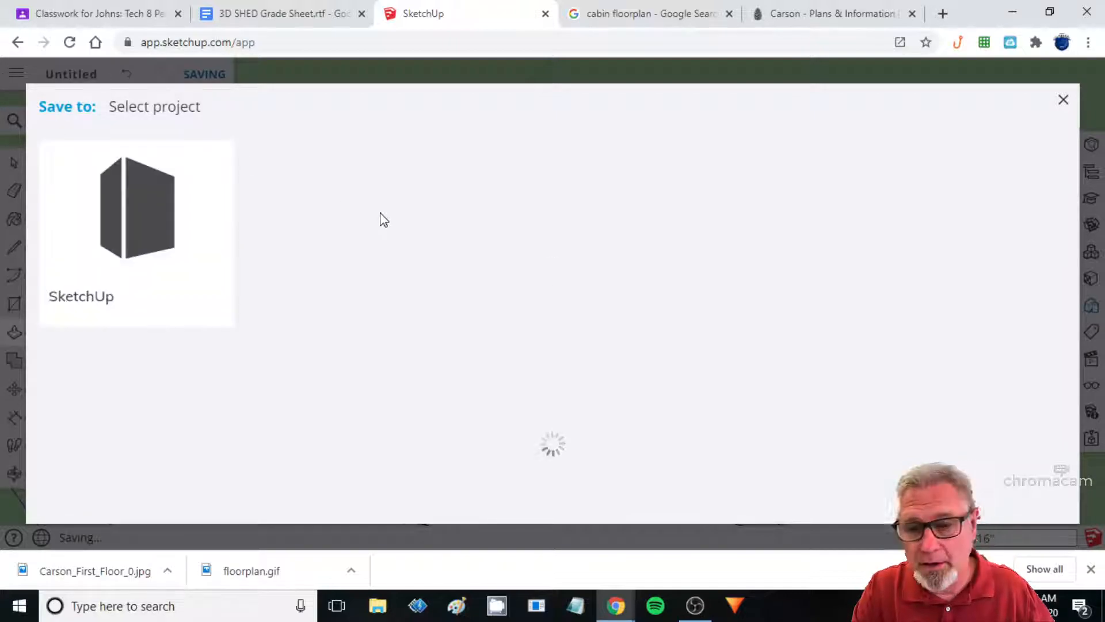
{"action": "left_click", "coordinate": [154, 218]}
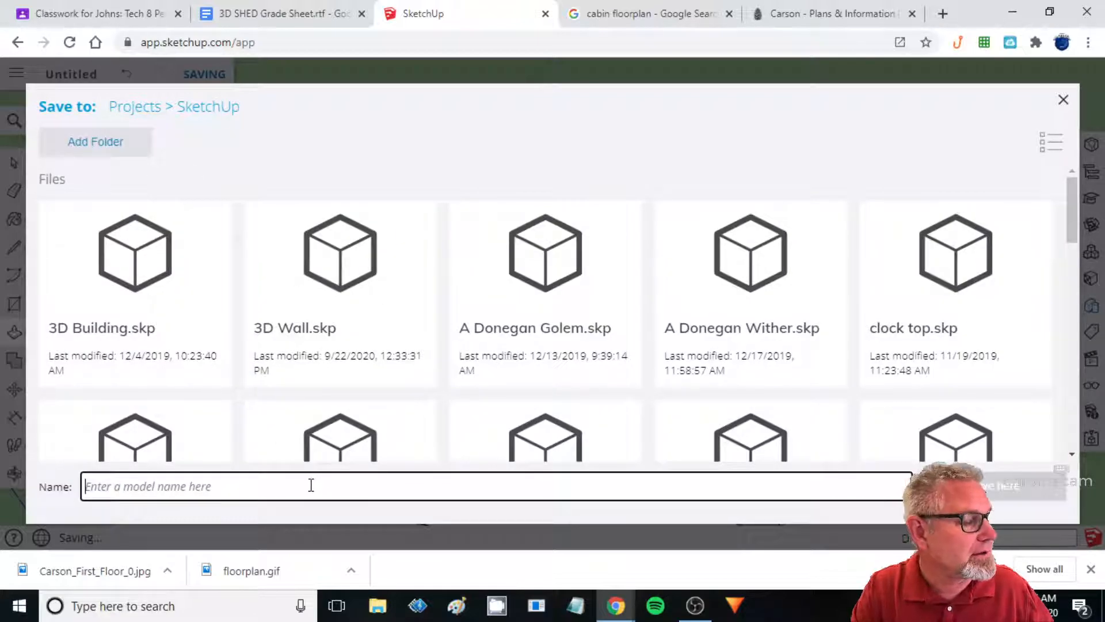
{"action": "type", "text": "Mr Johns' Cabin"}
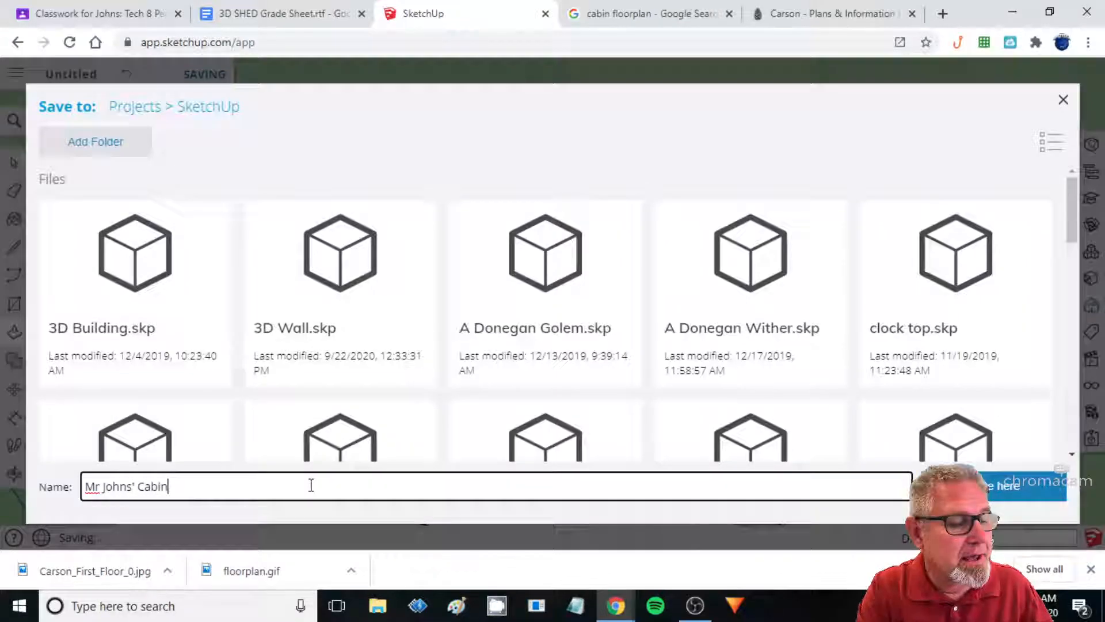
{"action": "key", "text": "Return"}
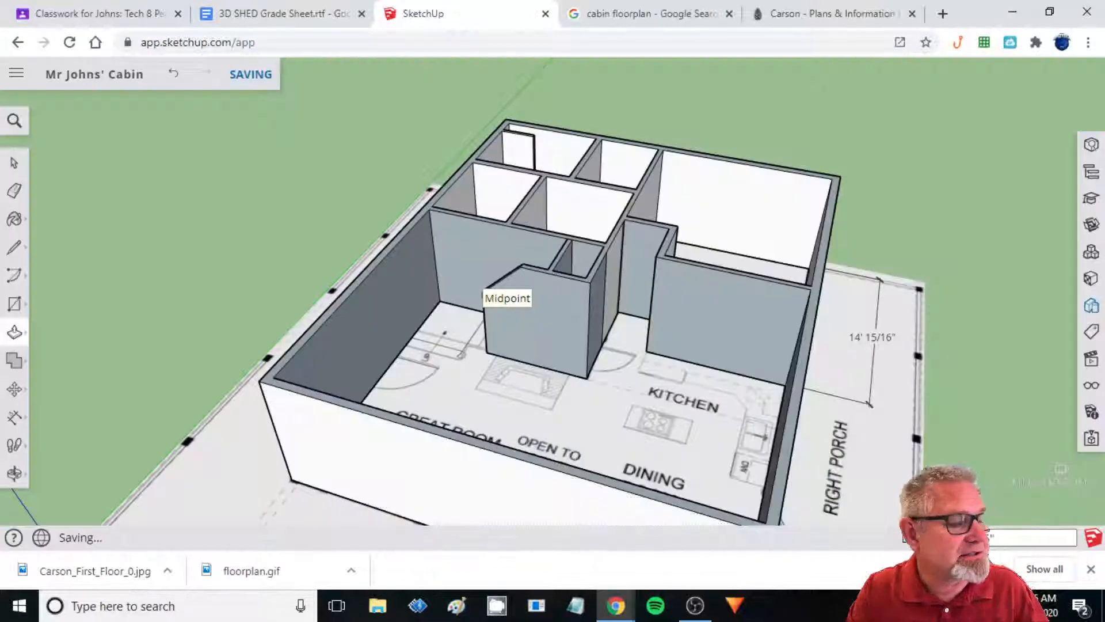